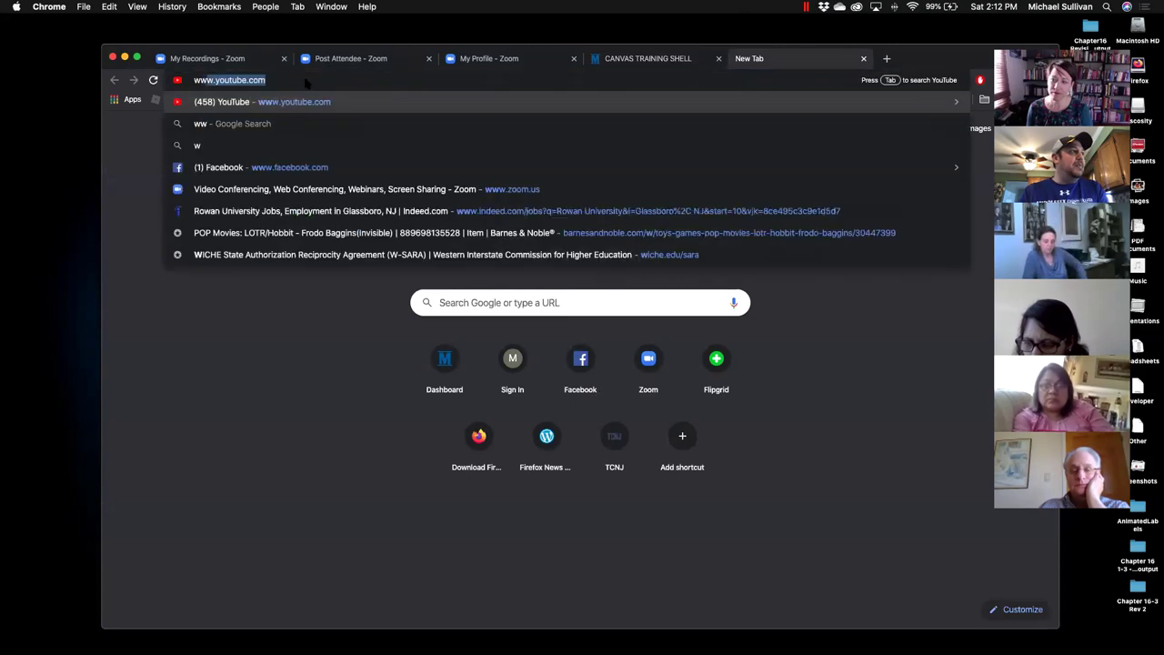
{"action": "type", "text": "om"}
{"action": "key", "text": "BackSpace"}
{"action": "key", "text": "BackSpace"}
{"action": "type", "text": "om"}
{"action": "key", "text": "BackSpace"}
{"action": "key", "text": "BackSpace"}
{"action": "type", "text": "m.us"}
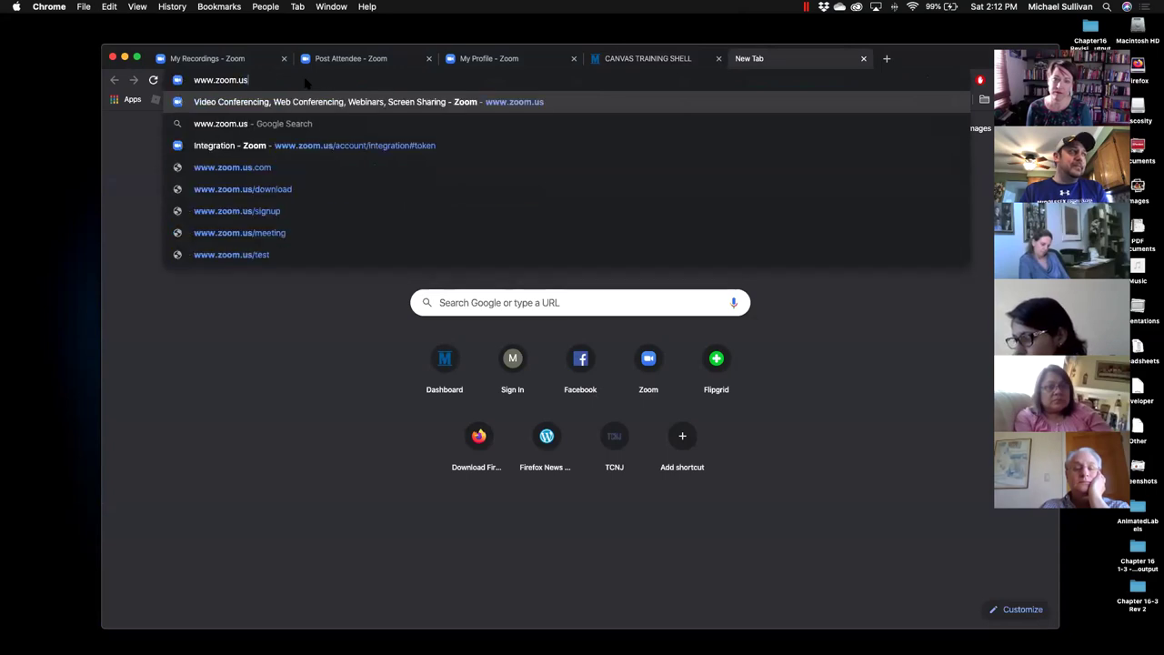
{"action": "key", "text": "Return"}
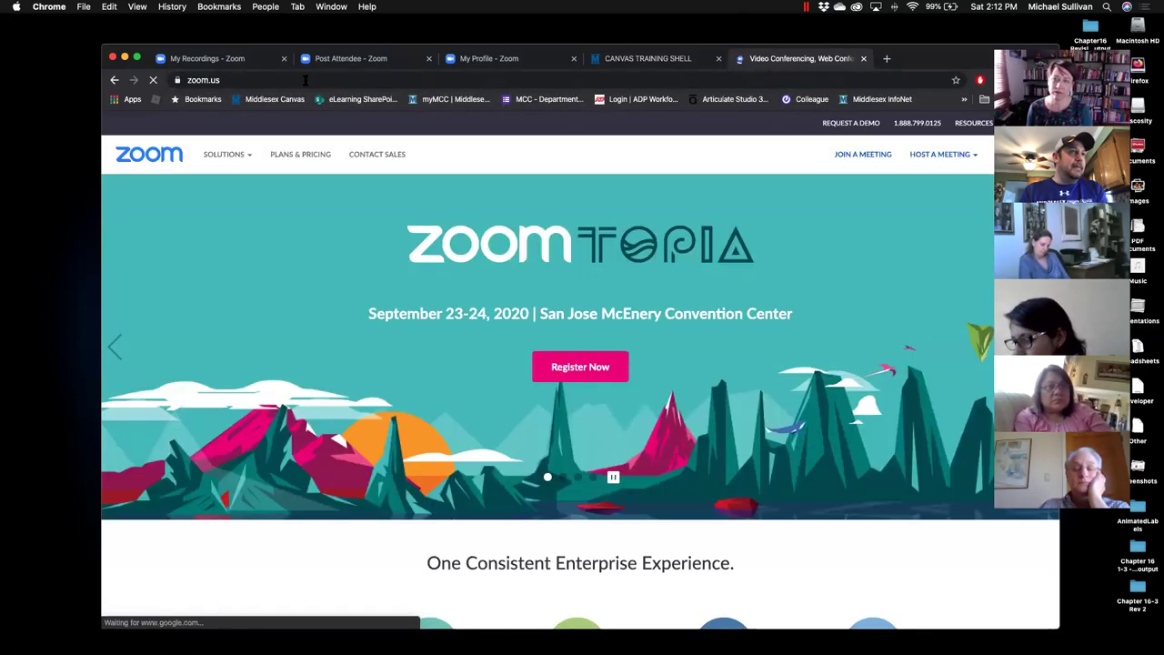
{"action": "left_click_drag", "start_coordinate": [941, 57], "coordinate": [867, 37]}
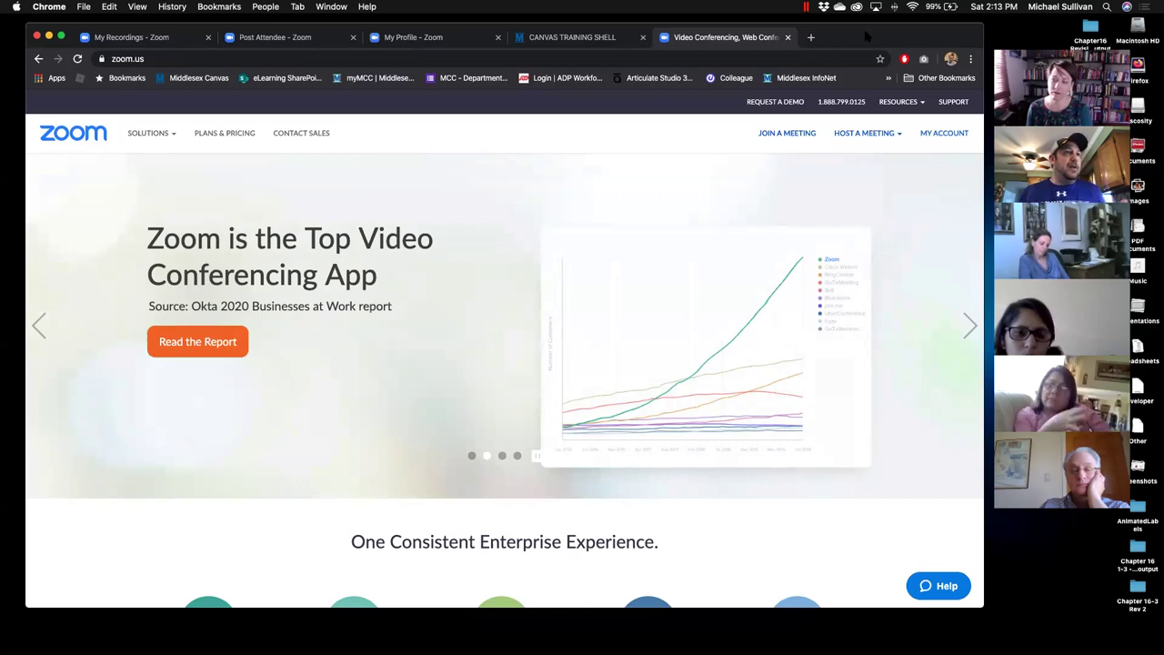
{"action": "left_click", "coordinate": [940, 136]}
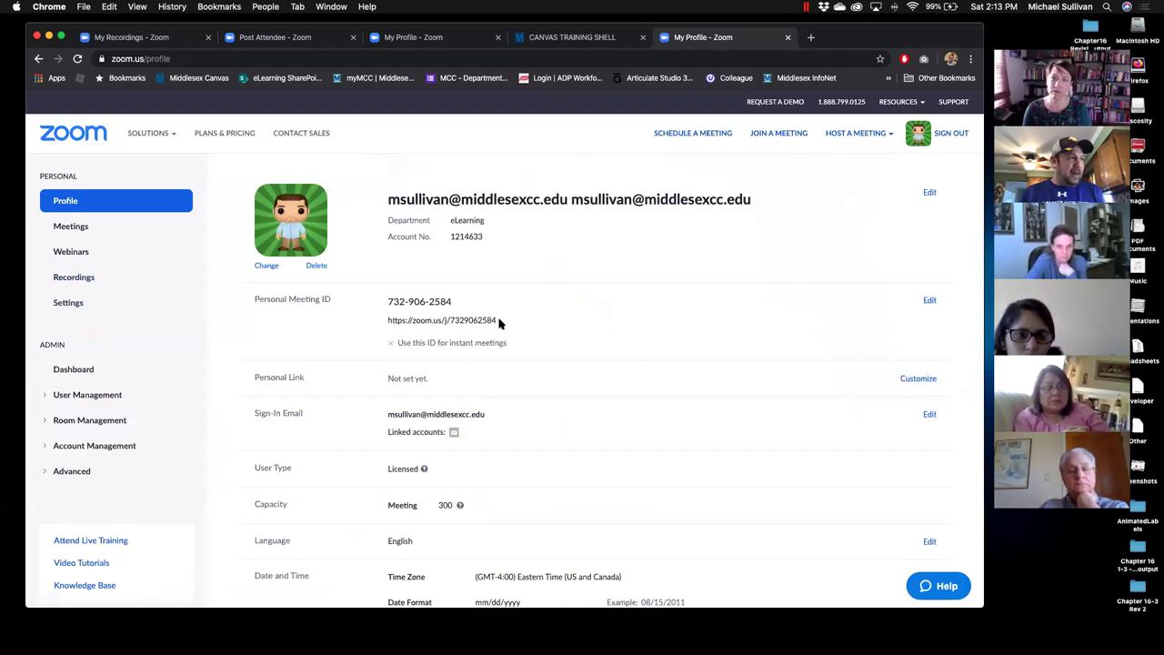
Highlight the personal meeting room link under the Personal Meeting ID on the profile page.
{"action": "left_click_drag", "start_coordinate": [497, 320], "coordinate": [387, 319]}
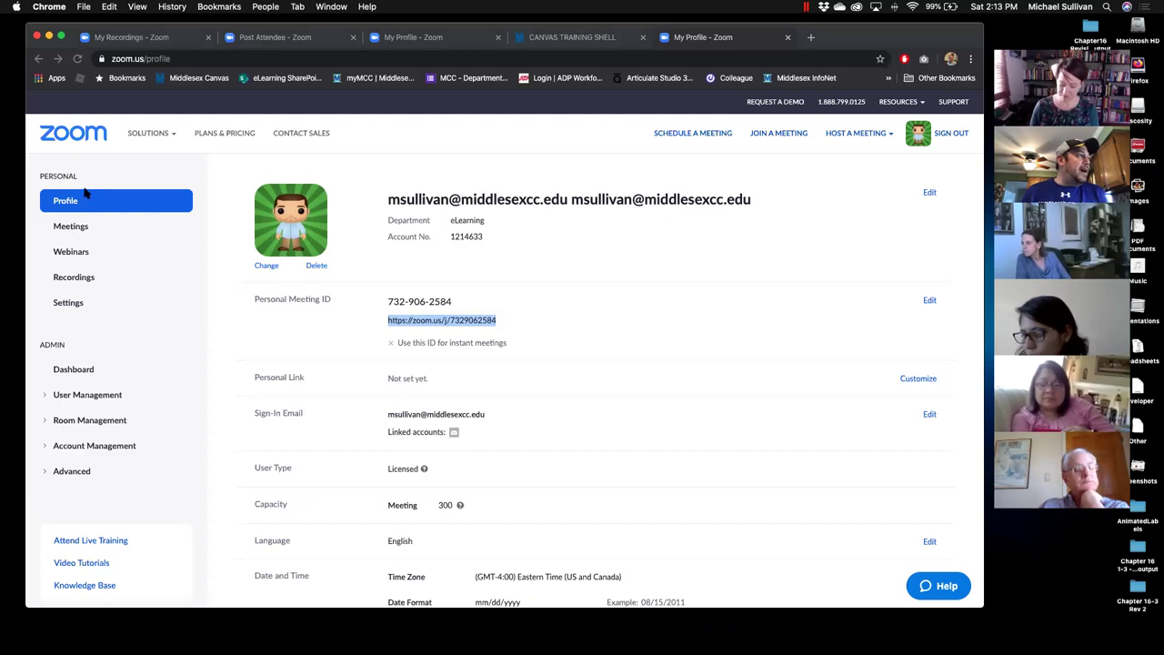
{"action": "left_click", "coordinate": [536, 324]}
{"action": "left_click", "coordinate": [495, 320]}
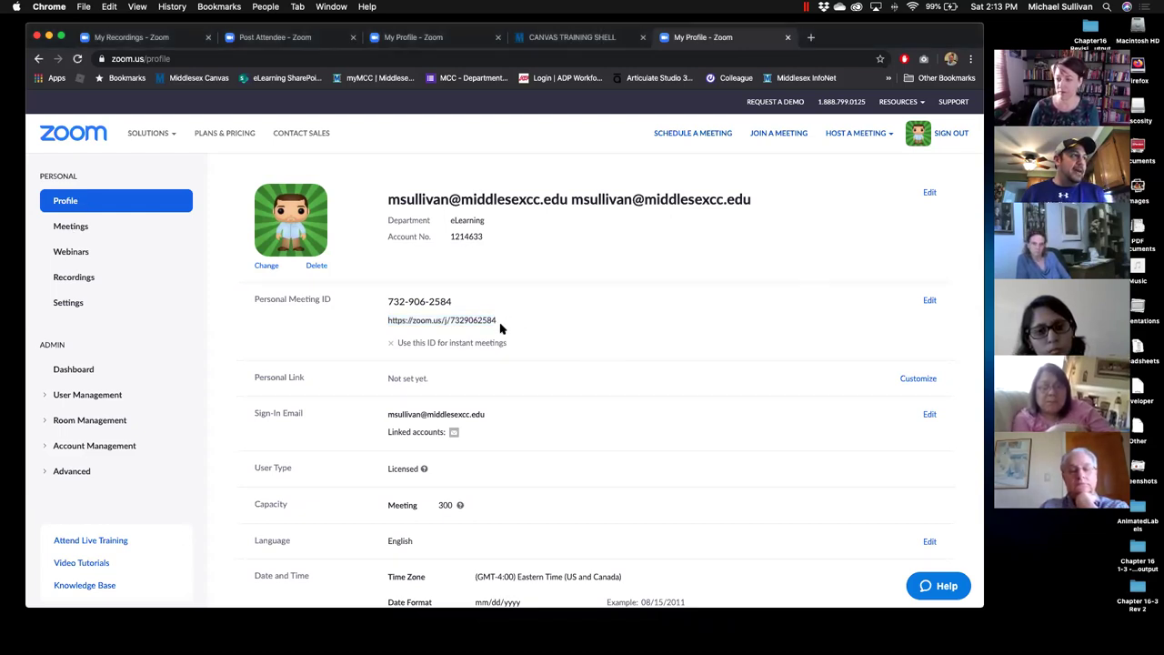
{"action": "left_click_drag", "start_coordinate": [498, 323], "coordinate": [385, 323]}
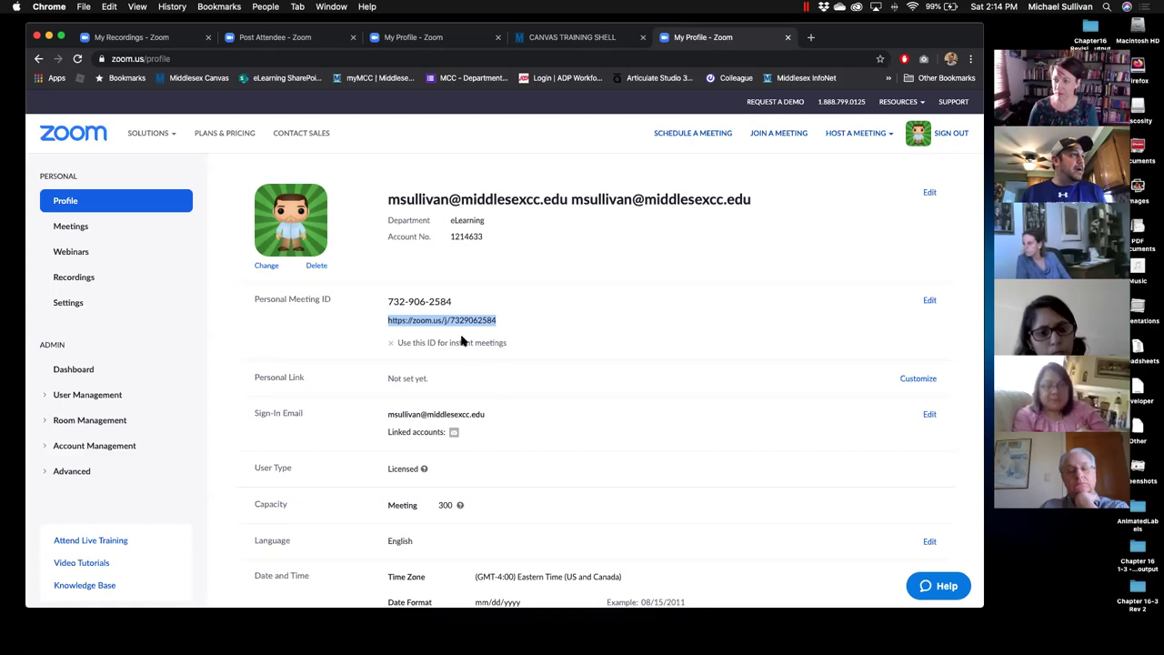
Start scheduling a new meeting with the topic "Class time 2:30 Wednesday" and the description "Here's my description".
{"action": "left_click", "coordinate": [76, 228]}
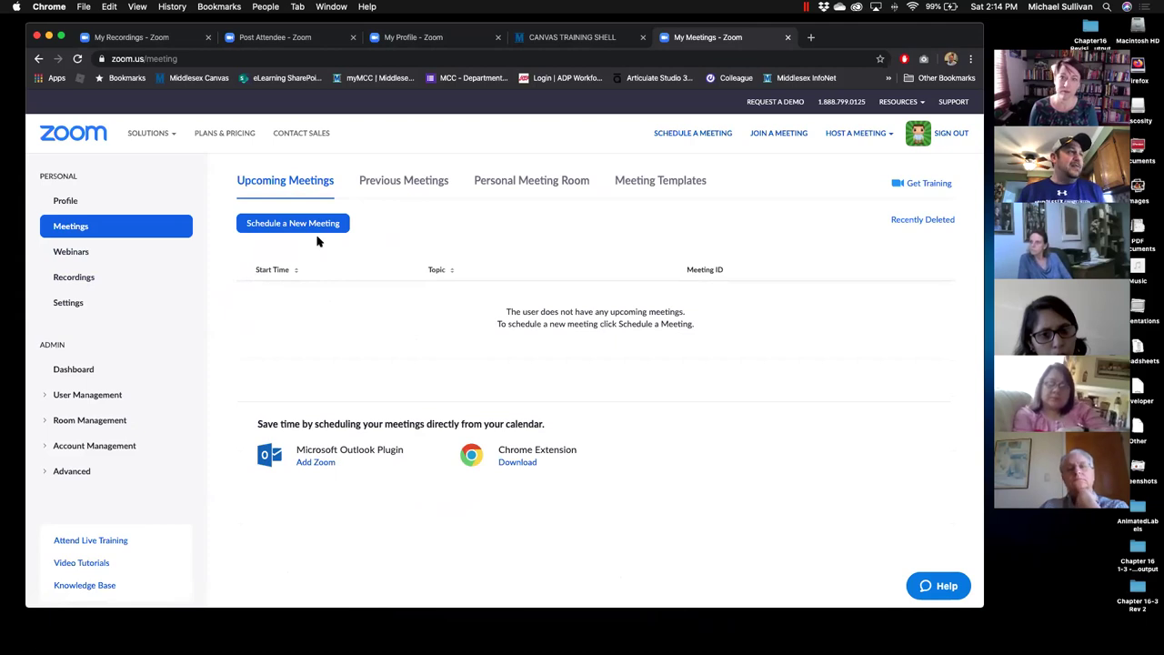
{"action": "left_click", "coordinate": [315, 229]}
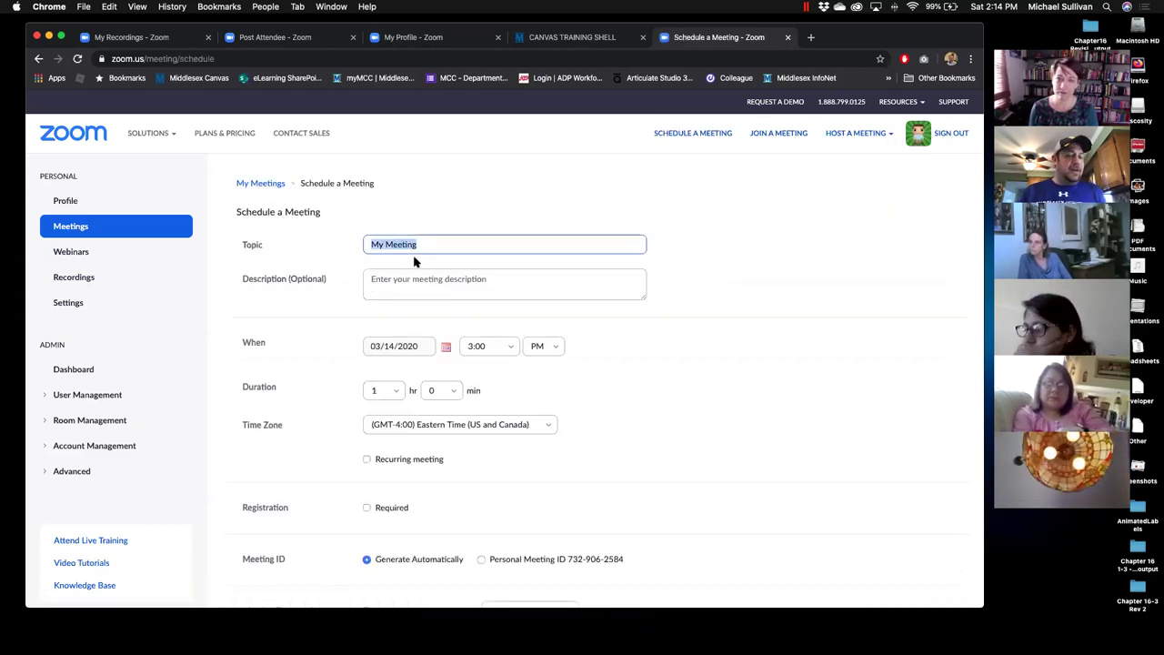
{"action": "type", "text": "Class time 2:34"}
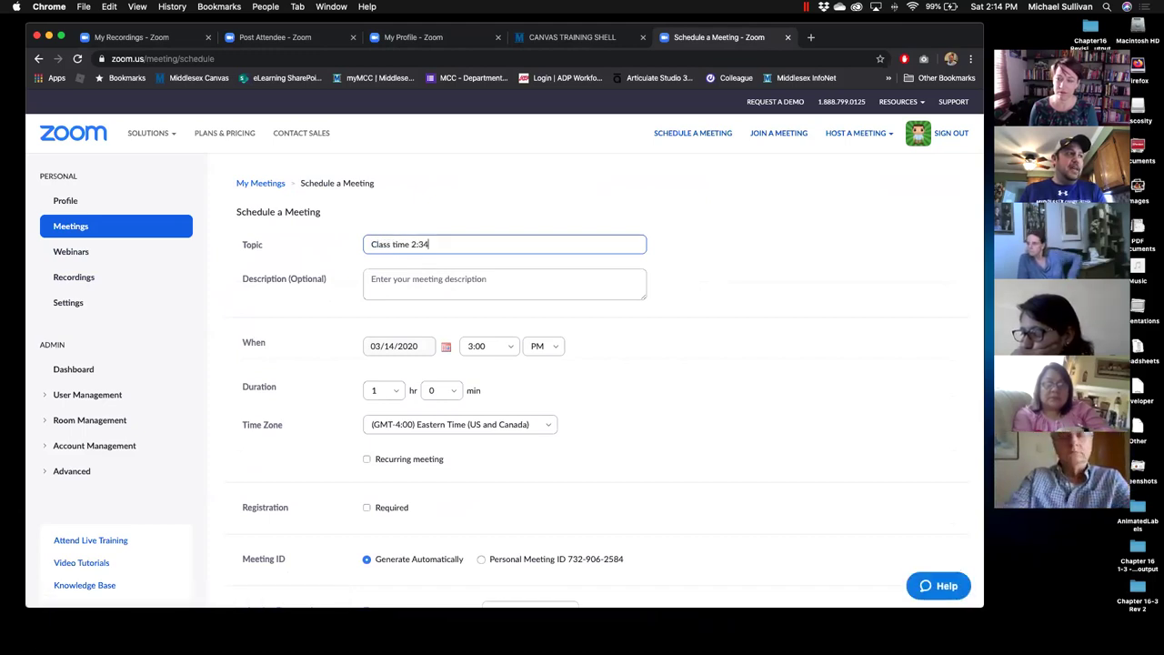
{"action": "key", "text": "BackSpace"}
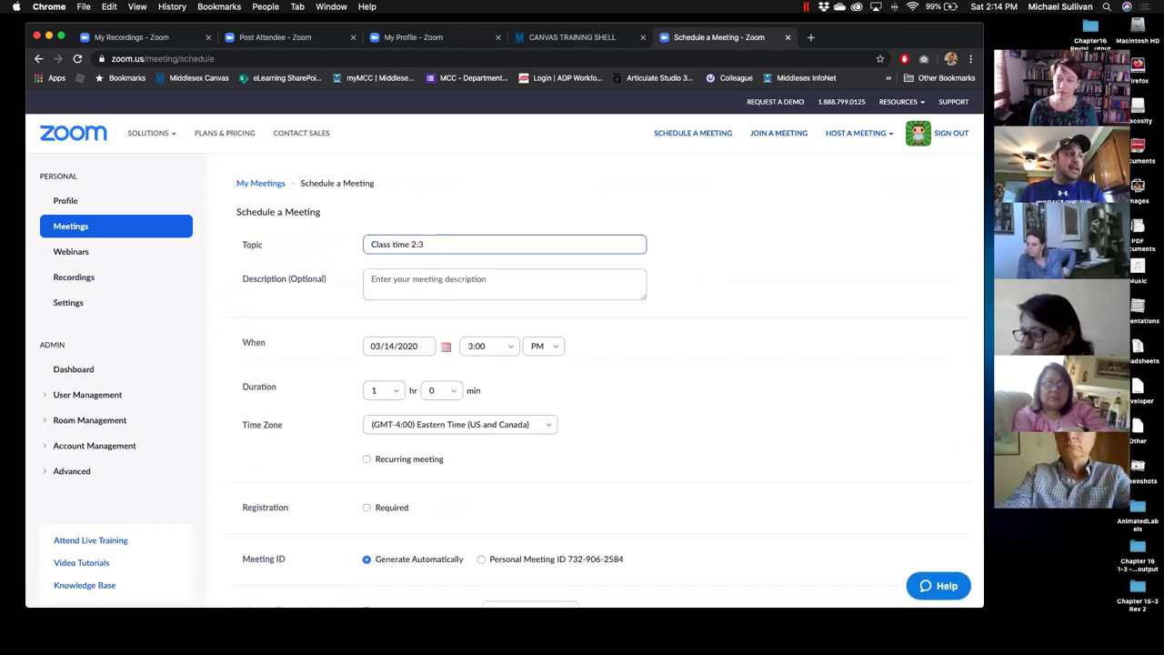
{"action": "type", "text": "0 Wednesday"}
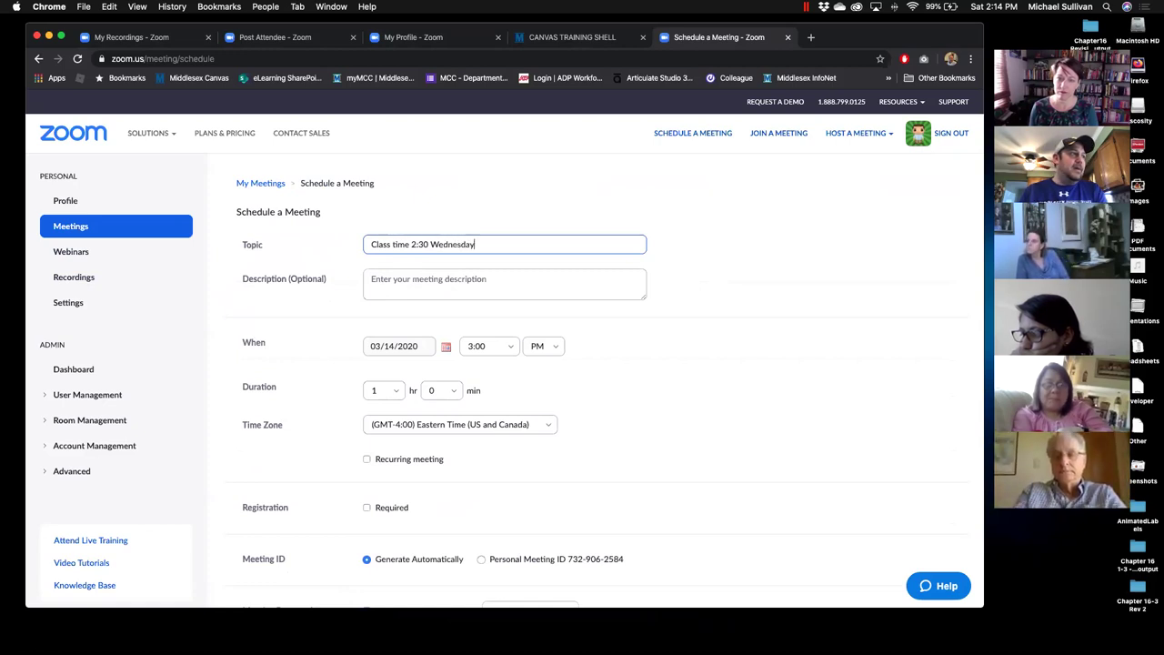
{"action": "left_click", "coordinate": [380, 283]}
{"action": "type", "text": "Here"}
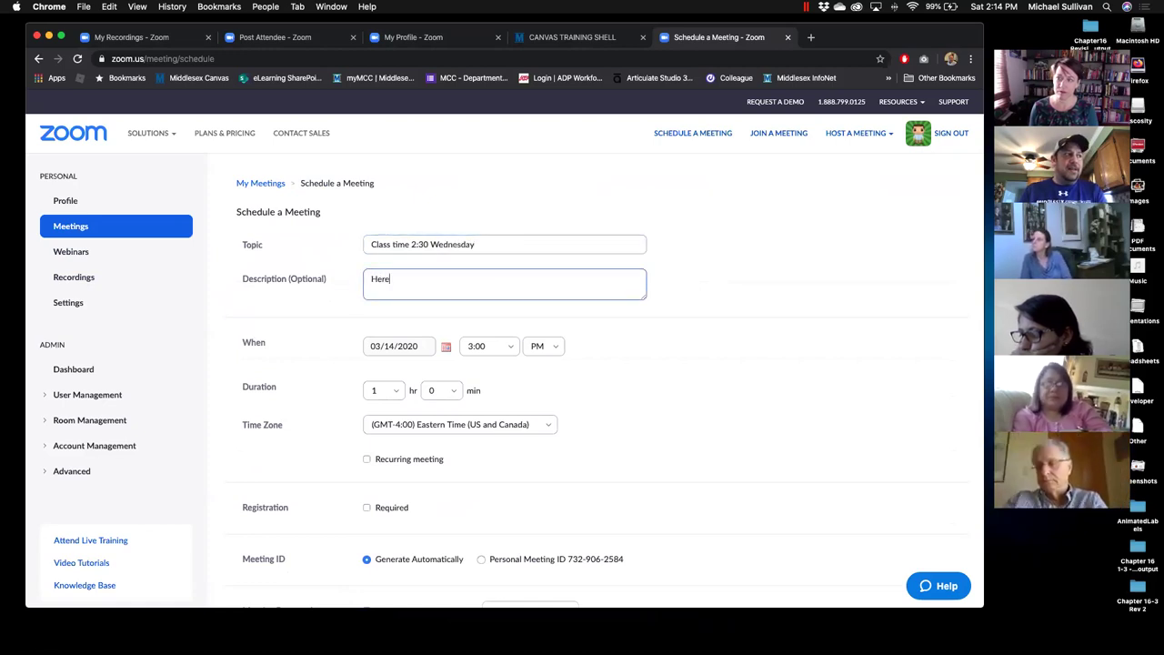
{"action": "type", "text": "'s my description"}
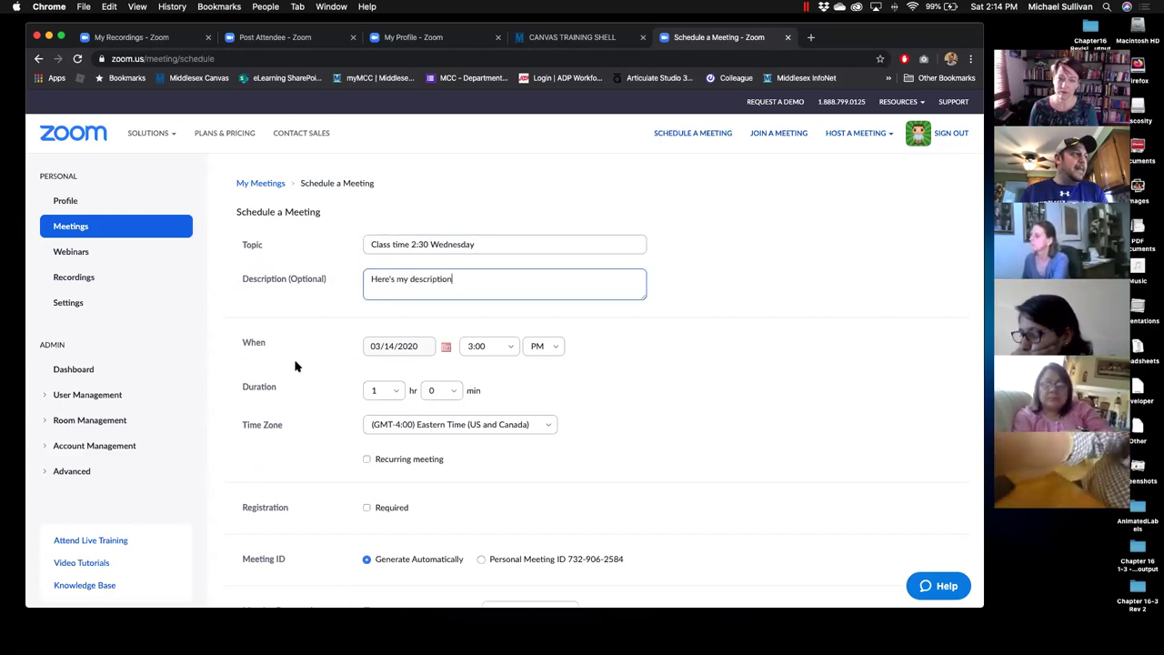
Set the meeting date to 03/16/2020, the start time to 2:00 PM and the duration to 2 hours.
{"action": "left_click", "coordinate": [446, 350]}
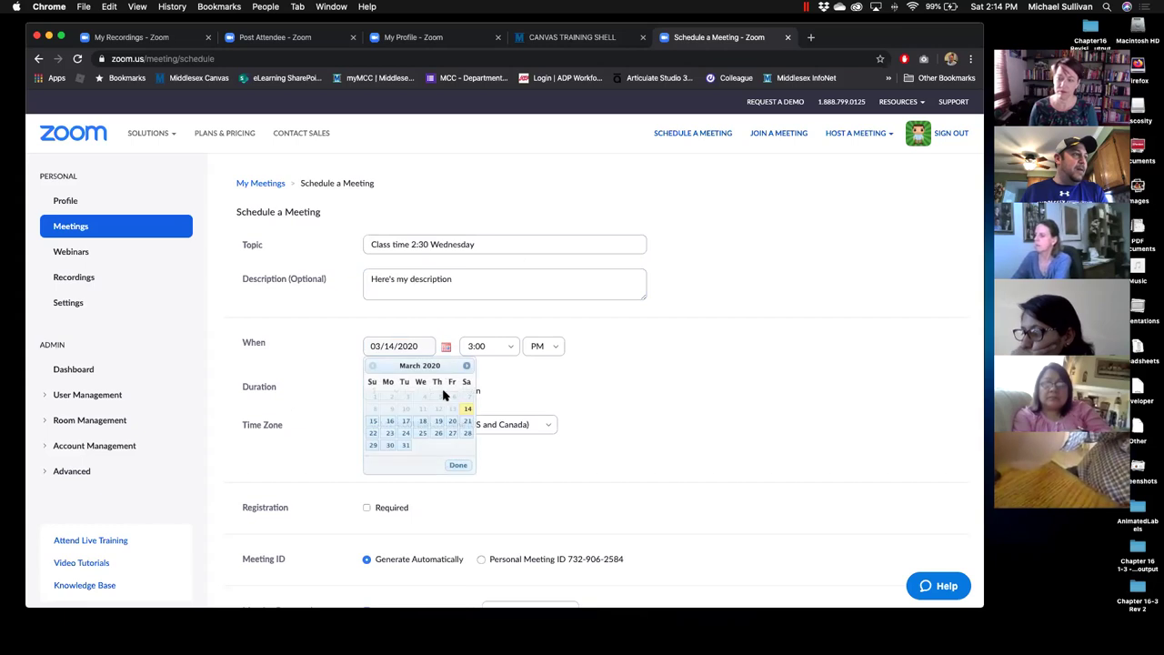
{"action": "left_click", "coordinate": [391, 422]}
{"action": "left_click", "coordinate": [511, 350]}
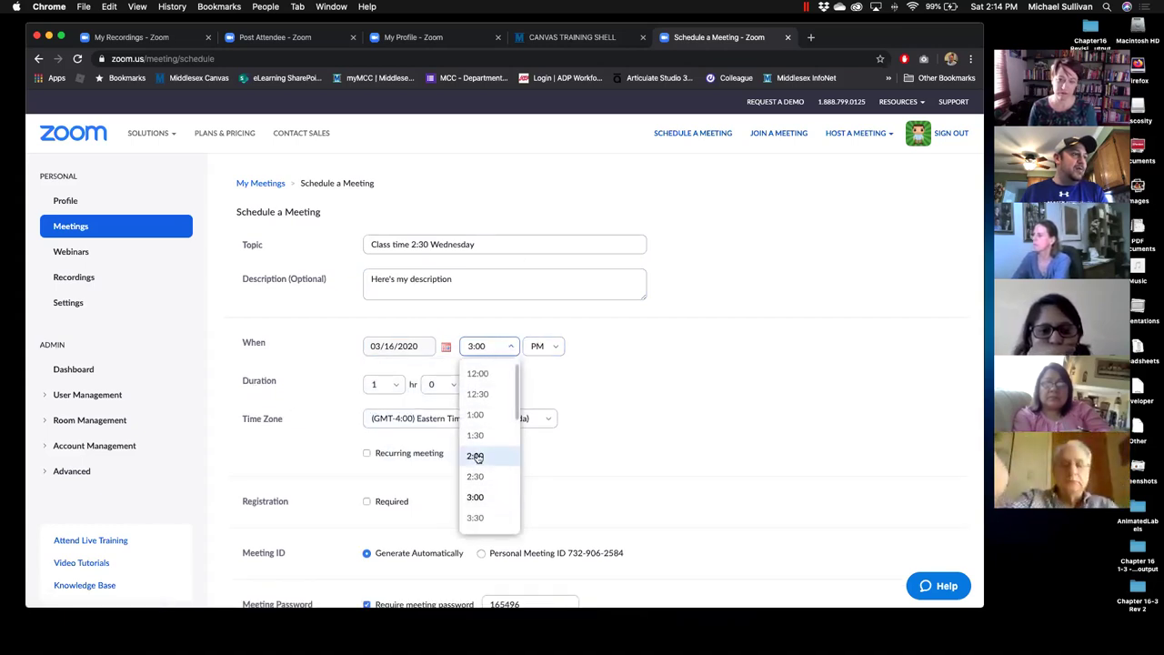
{"action": "left_click", "coordinate": [476, 452]}
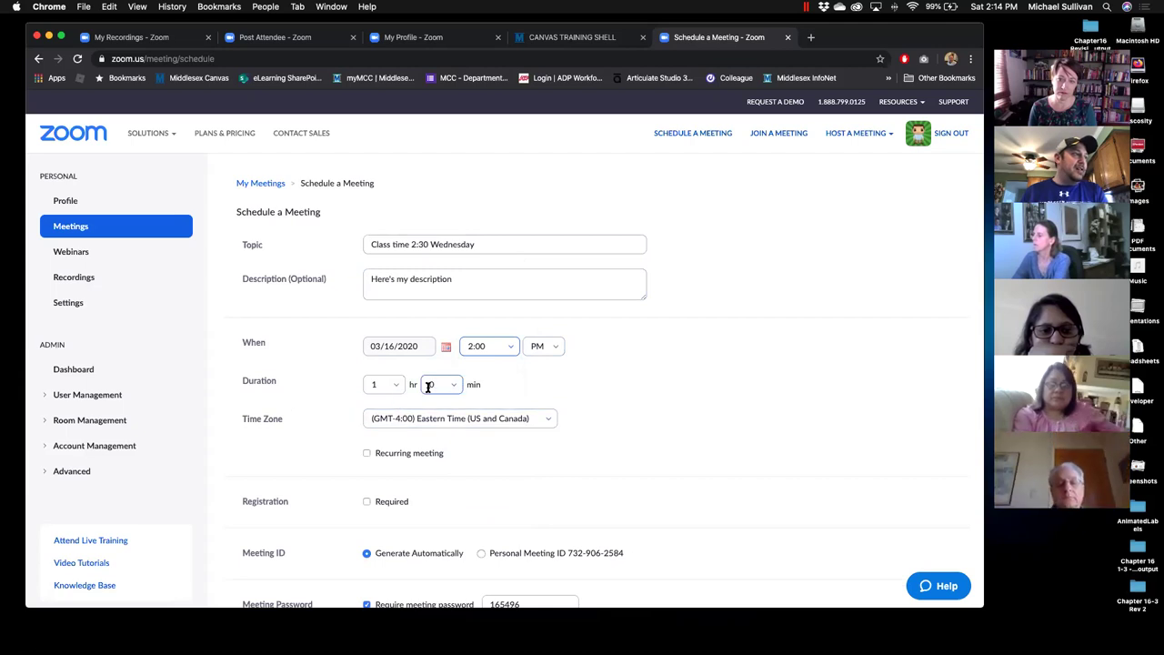
{"action": "left_click", "coordinate": [398, 388]}
{"action": "left_click", "coordinate": [385, 451]}
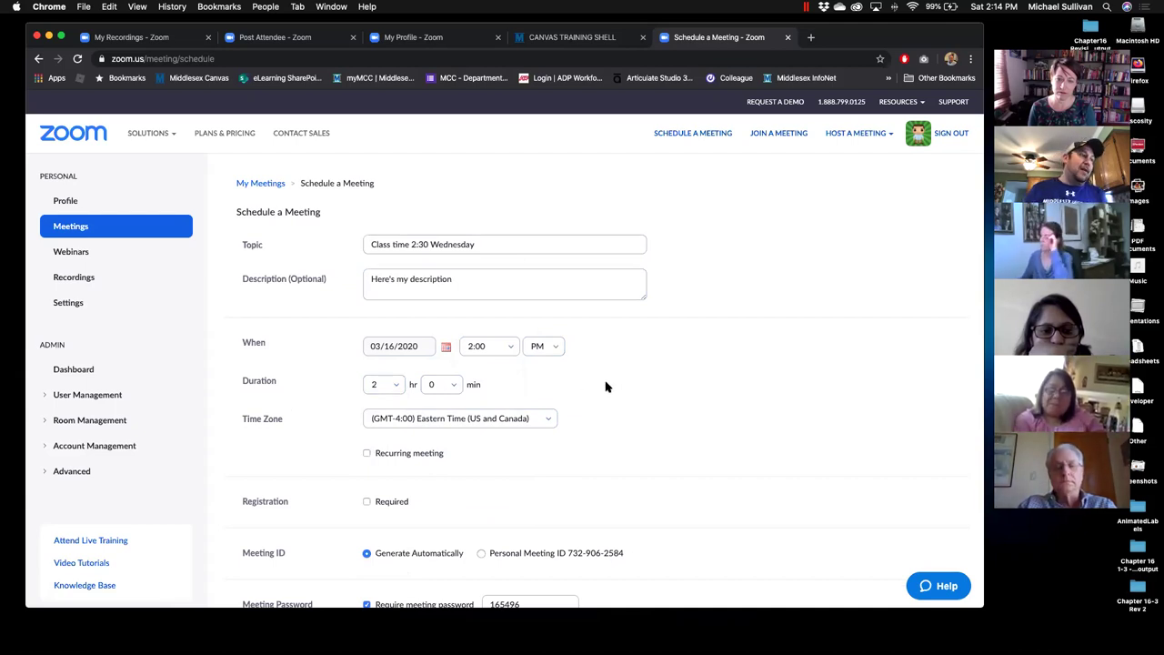
Turn off the meeting password requirement for the new meeting.
{"action": "scroll", "coordinate": [606, 387], "scroll_direction": "down", "scroll_amount": 5}
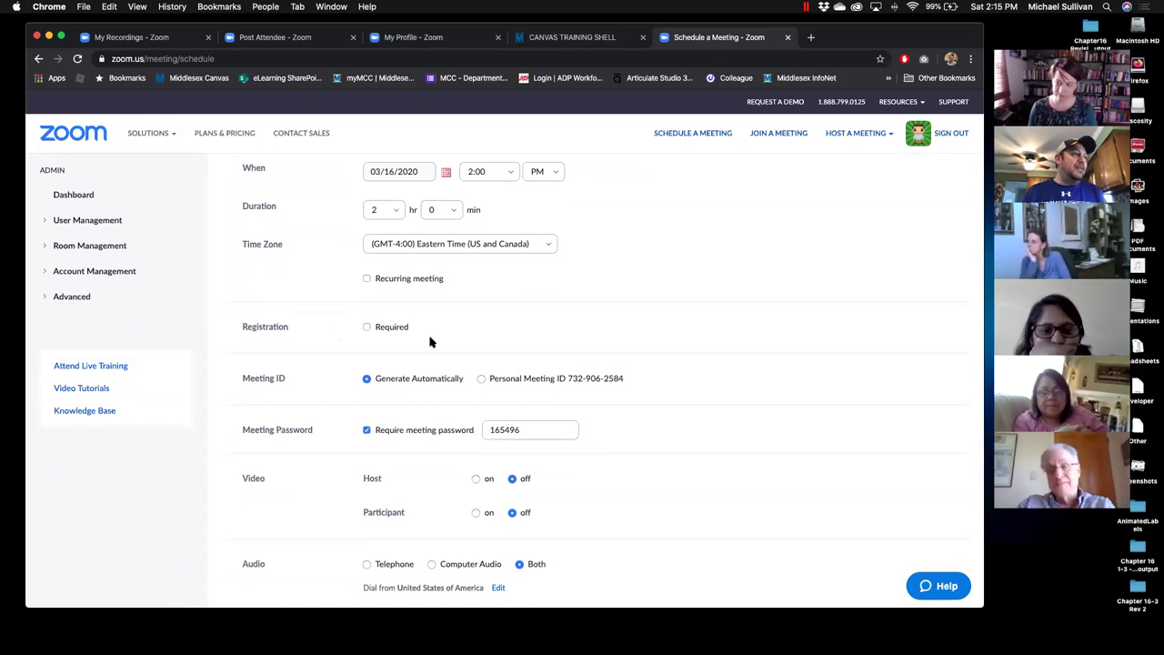
{"action": "scroll", "coordinate": [446, 335], "scroll_direction": "down", "scroll_amount": 1}
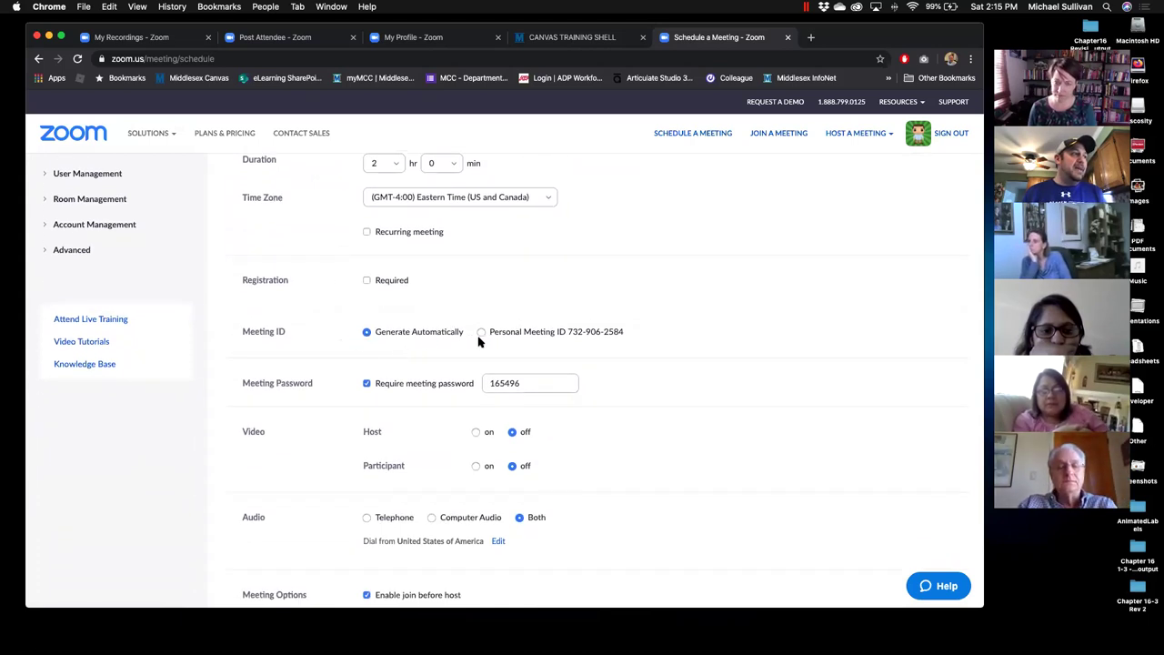
{"action": "scroll", "coordinate": [431, 350], "scroll_direction": "down", "scroll_amount": 1}
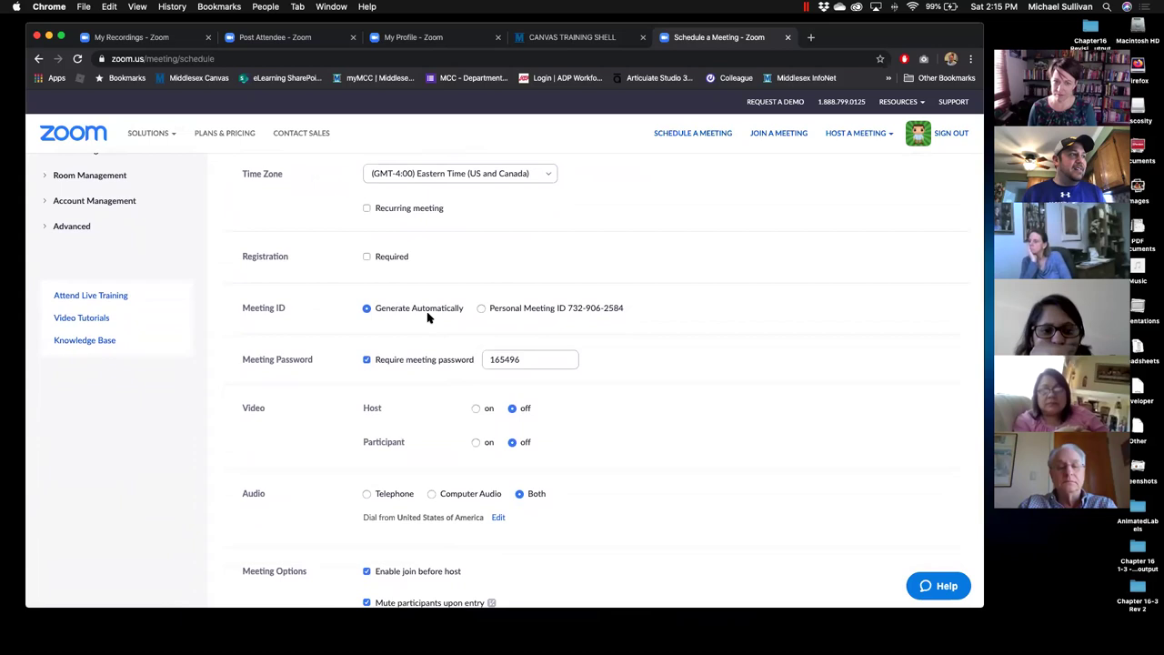
{"action": "scroll", "coordinate": [411, 339], "scroll_direction": "down", "scroll_amount": 2}
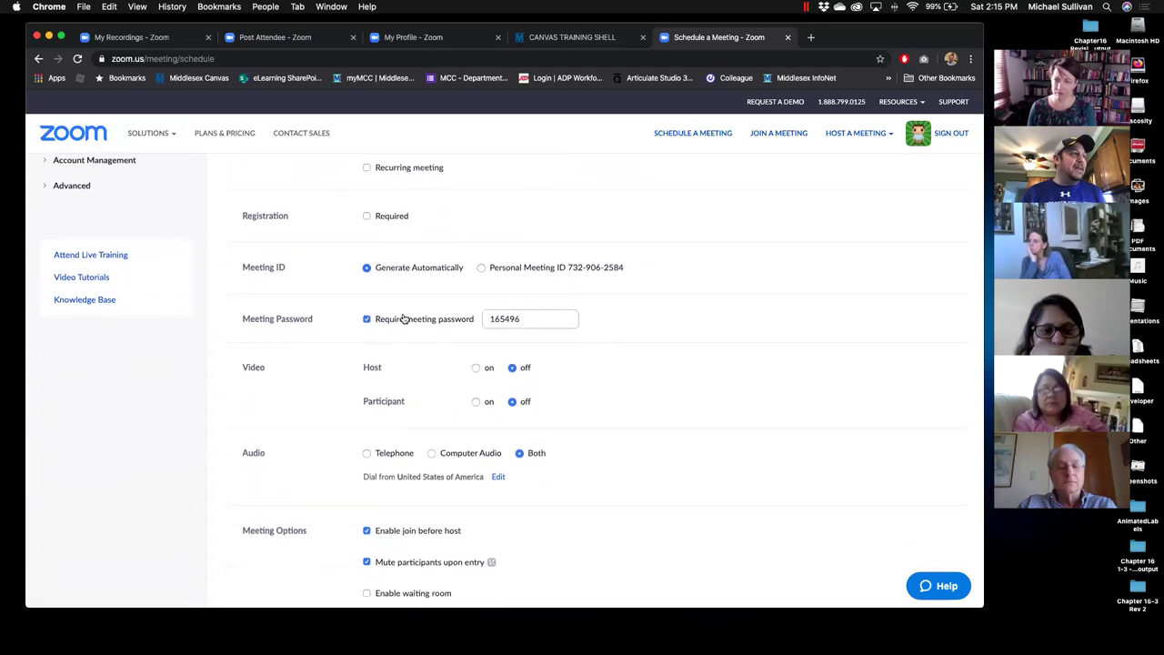
{"action": "left_click", "coordinate": [368, 319]}
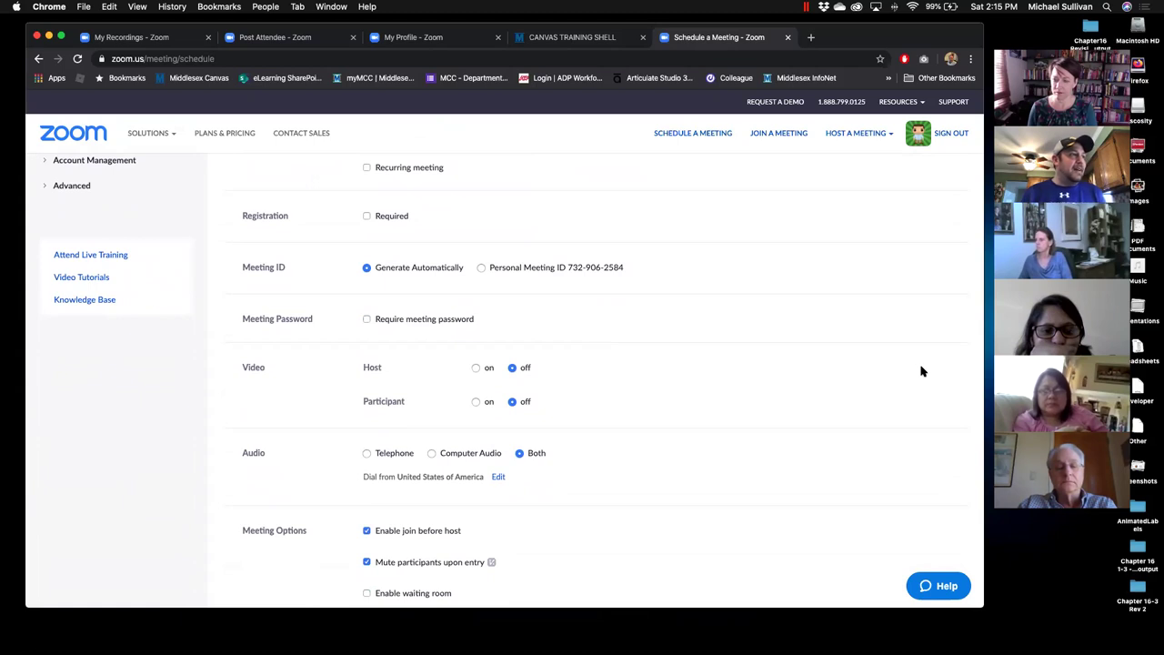
Review the remaining video, audio and recording options and save the scheduled meeting.
{"action": "scroll", "coordinate": [681, 393], "scroll_direction": "down", "scroll_amount": 1}
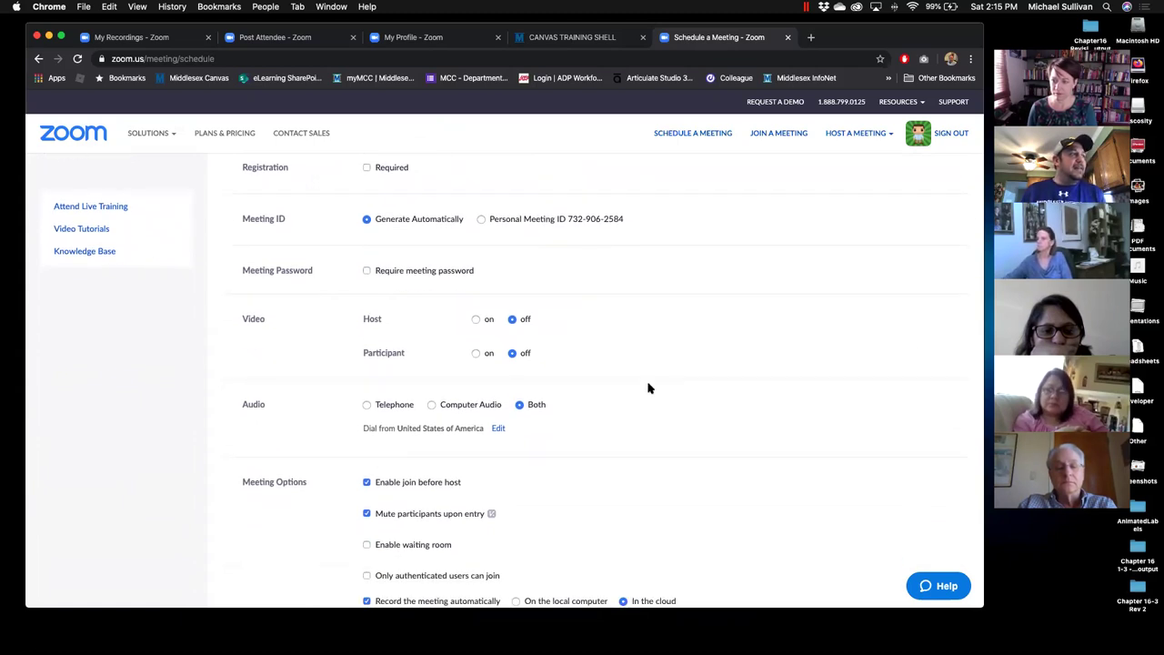
{"action": "scroll", "coordinate": [746, 370], "scroll_direction": "up", "scroll_amount": 3}
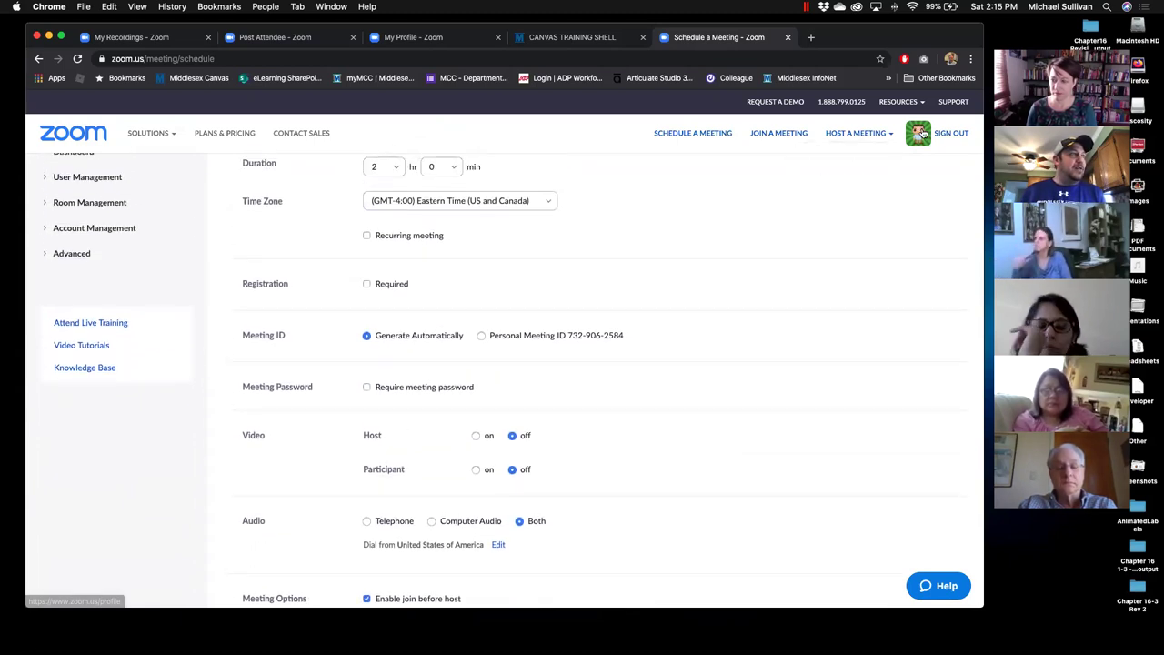
{"action": "scroll", "coordinate": [81, 226], "scroll_direction": "up", "scroll_amount": 6}
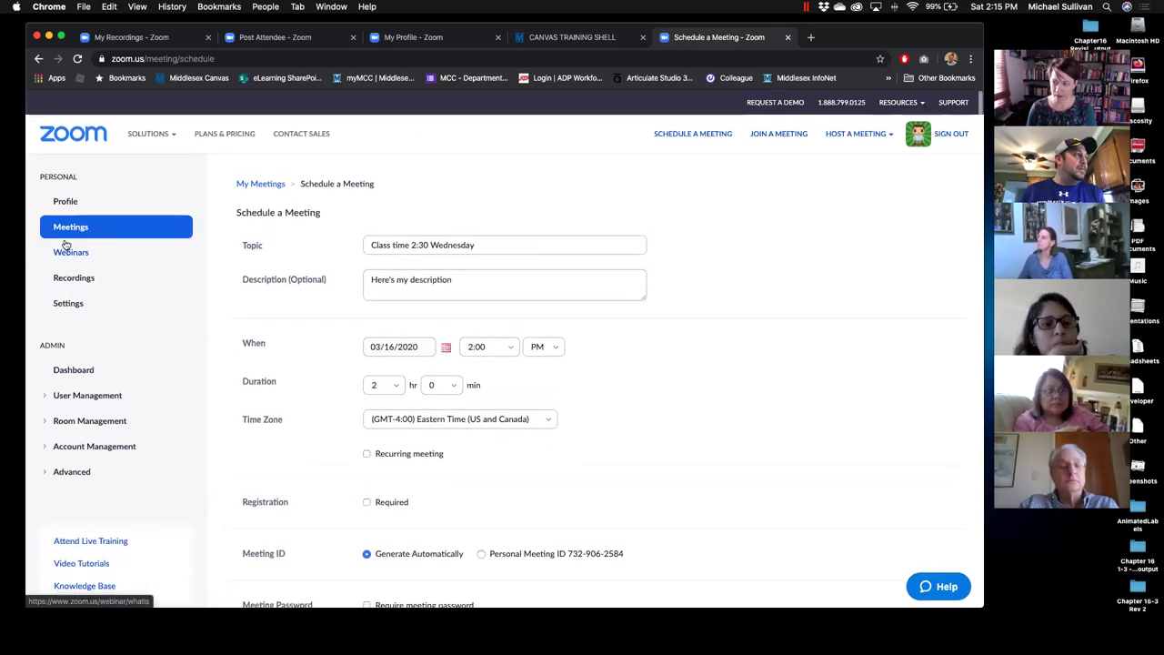
{"action": "scroll", "coordinate": [804, 472], "scroll_direction": "down", "scroll_amount": 10}
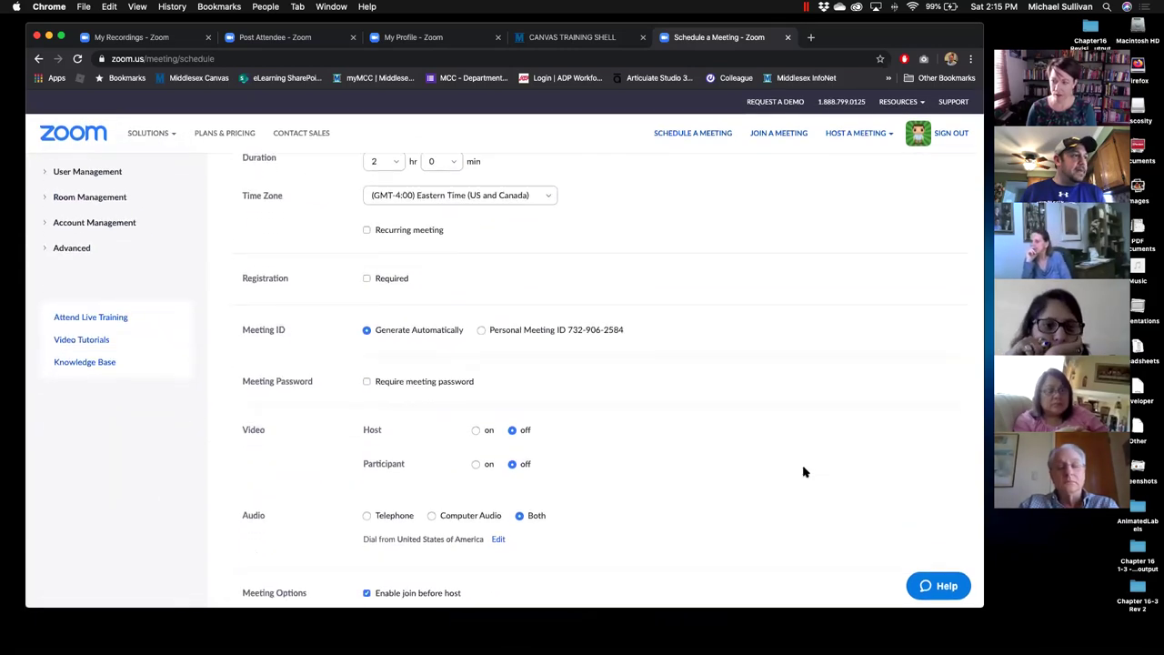
{"action": "scroll", "coordinate": [804, 472], "scroll_direction": "down", "scroll_amount": 4}
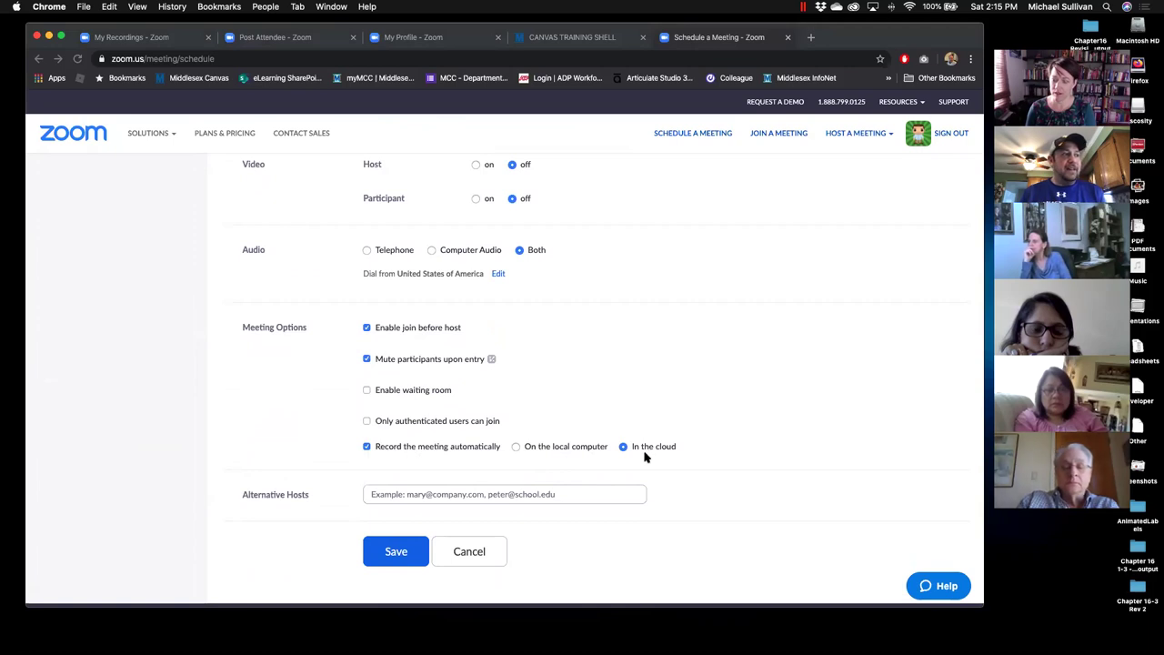
{"action": "scroll", "coordinate": [642, 457], "scroll_direction": "down", "scroll_amount": 2}
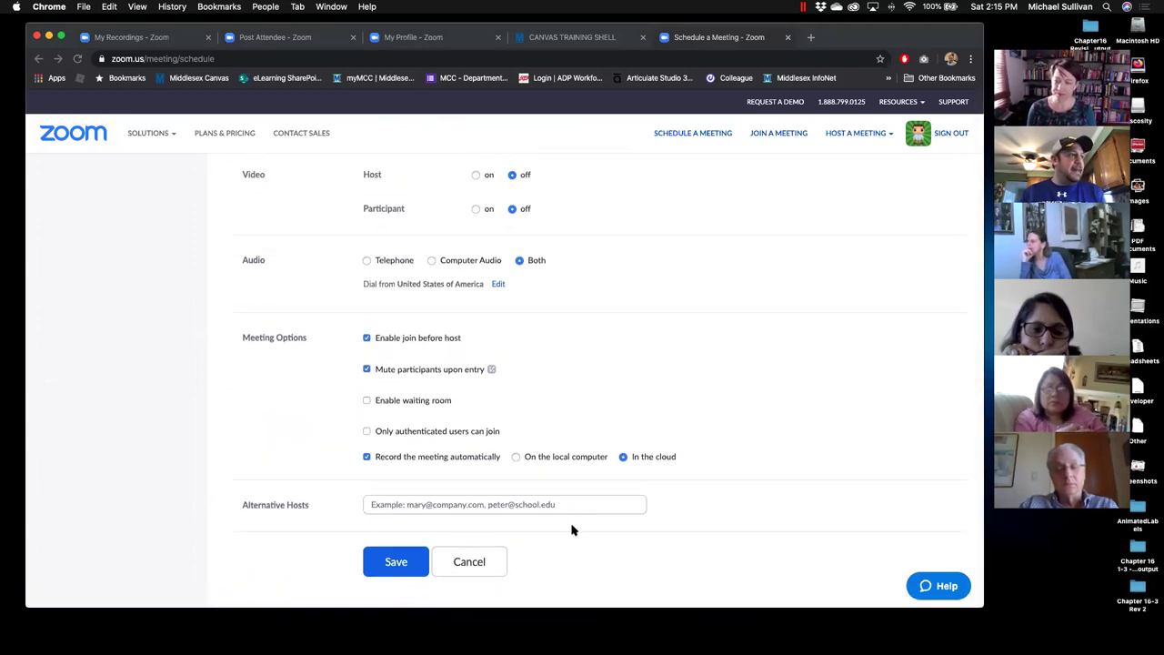
{"action": "left_click", "coordinate": [409, 564]}
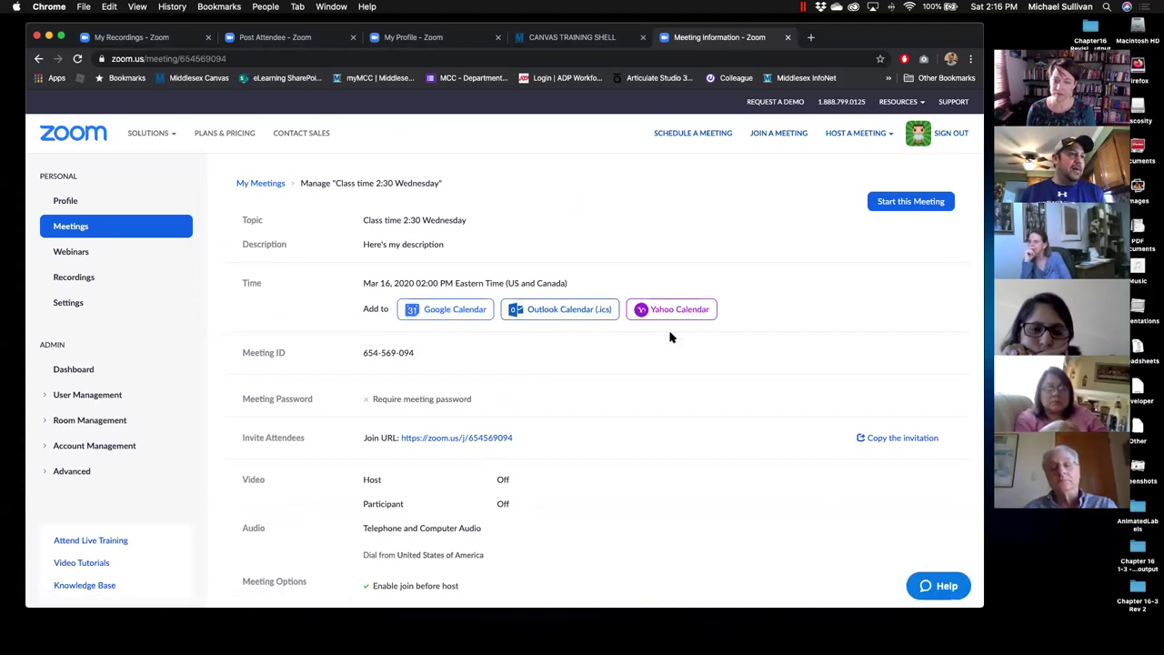
Copy the full meeting invitation of the saved meeting to the clipboard and close the invitation dialog.
{"action": "left_click", "coordinate": [905, 442]}
{"action": "scroll", "coordinate": [523, 380], "scroll_direction": "down", "scroll_amount": 2}
{"action": "scroll", "coordinate": [521, 381], "scroll_direction": "down", "scroll_amount": 2}
{"action": "scroll", "coordinate": [521, 380], "scroll_direction": "up", "scroll_amount": 3}
{"action": "left_click", "coordinate": [585, 515]}
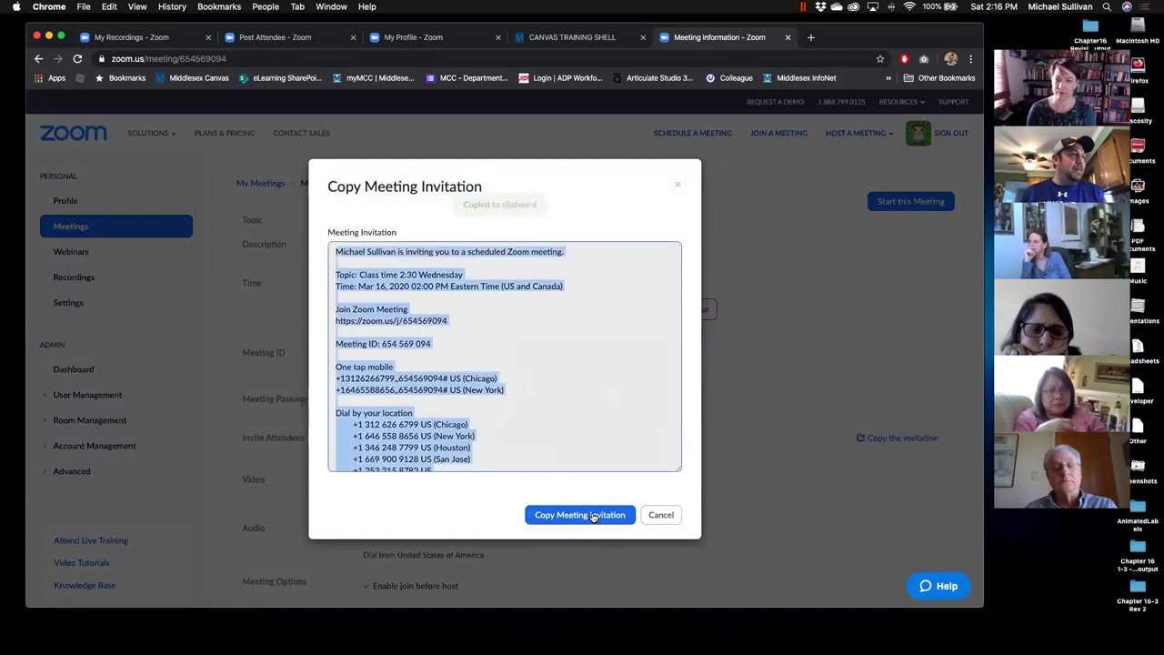
{"action": "scroll", "coordinate": [544, 427], "scroll_direction": "up", "scroll_amount": 1}
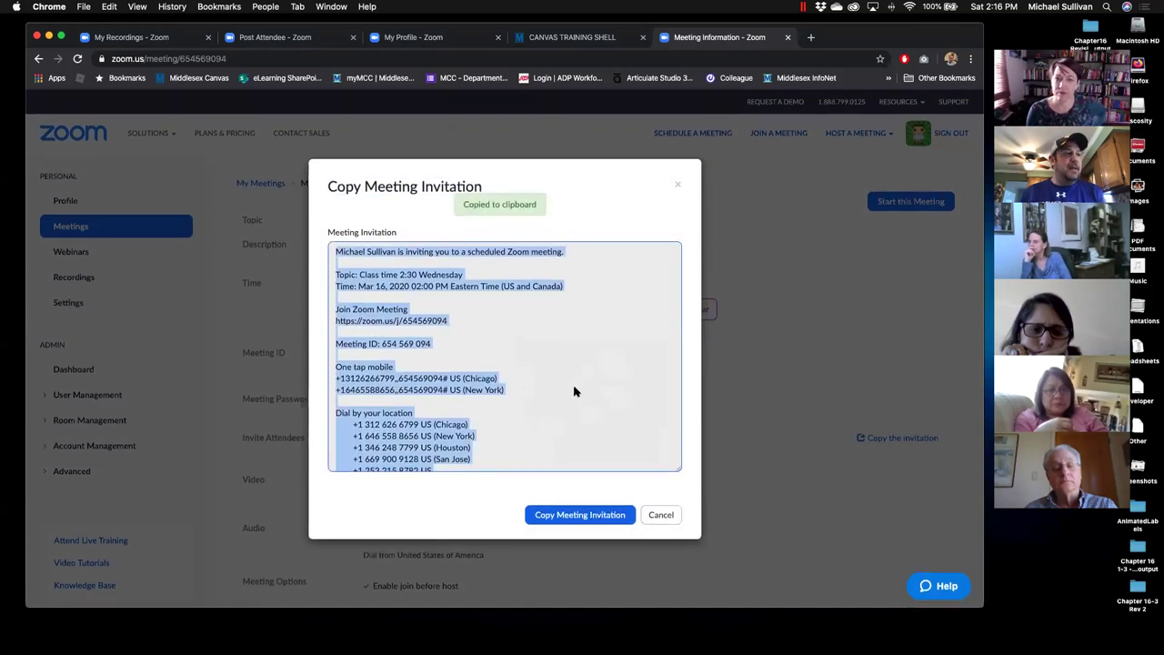
{"action": "left_click", "coordinate": [659, 516]}
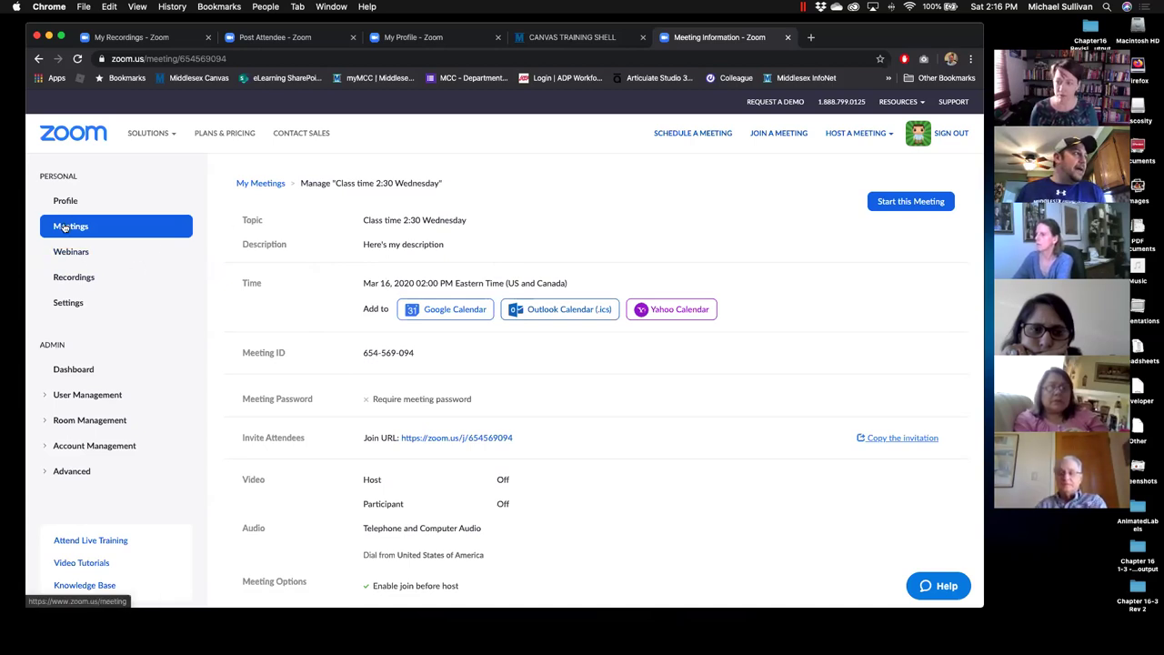
View the Webinars page and the list of cloud recordings in the account.
{"action": "left_click", "coordinate": [71, 253]}
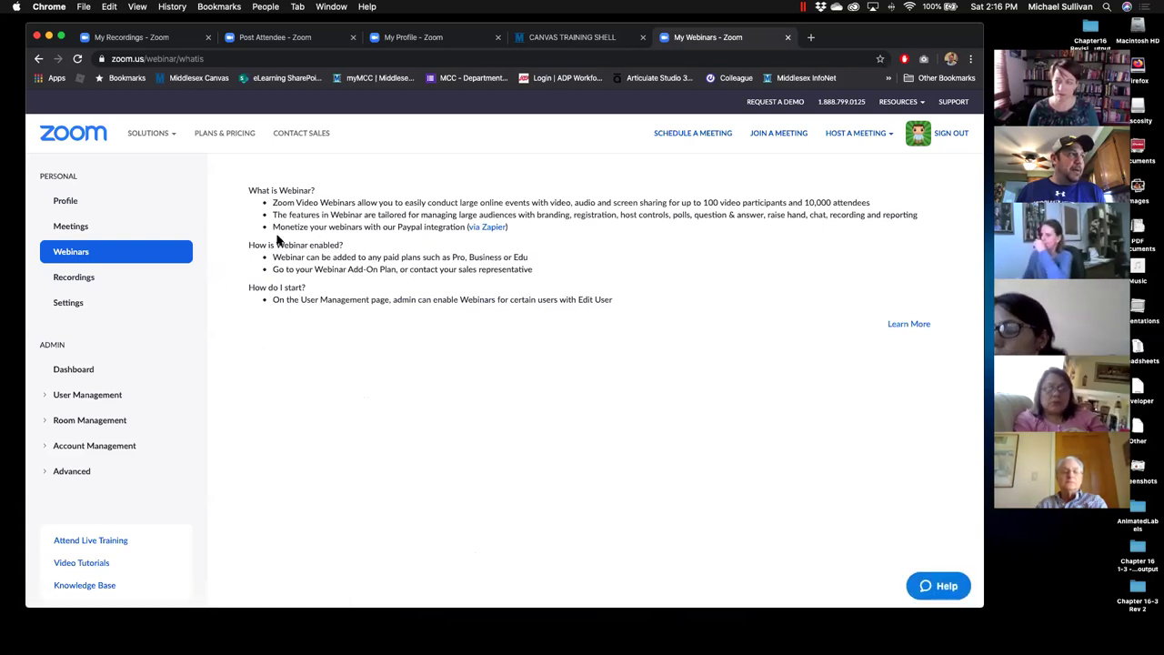
{"action": "left_click", "coordinate": [76, 281]}
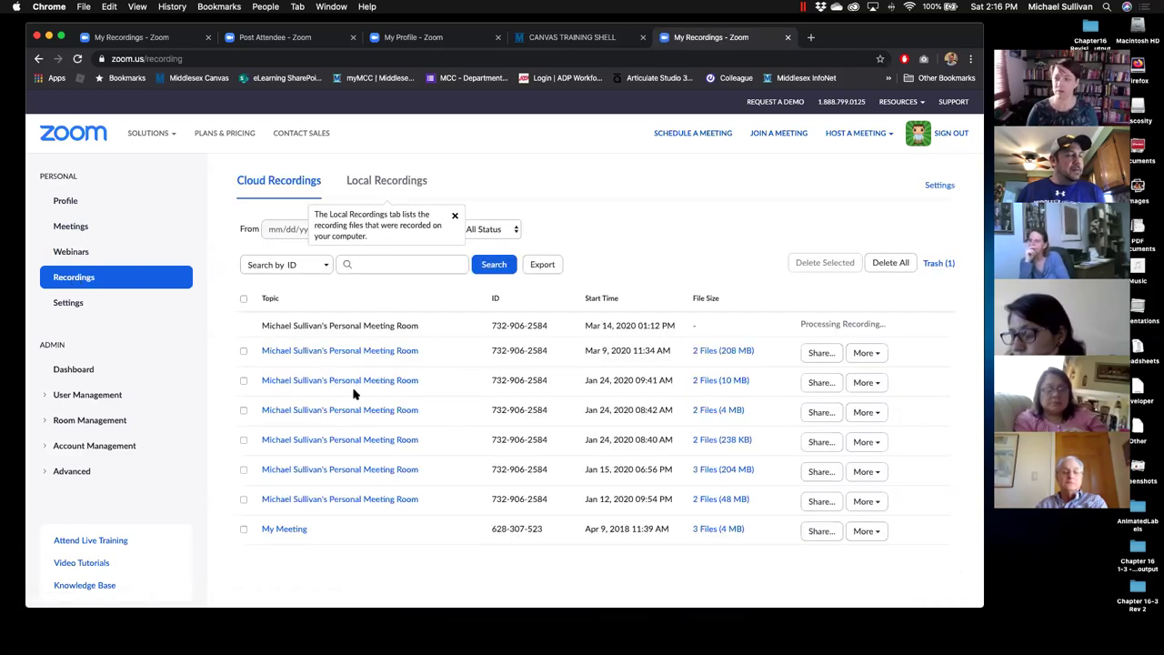
Select the Mar 9, 2020 cloud recording and review its sharing options and the additional actions available for it.
{"action": "mouse_move", "coordinate": [582, 647]}
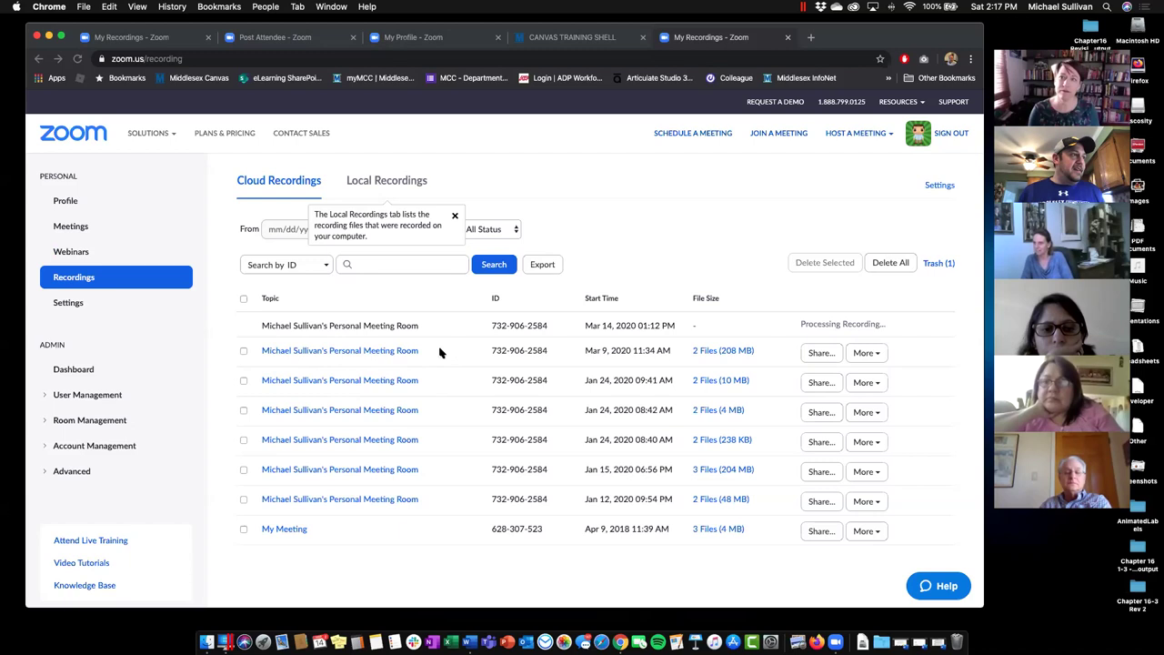
{"action": "left_click", "coordinate": [242, 351]}
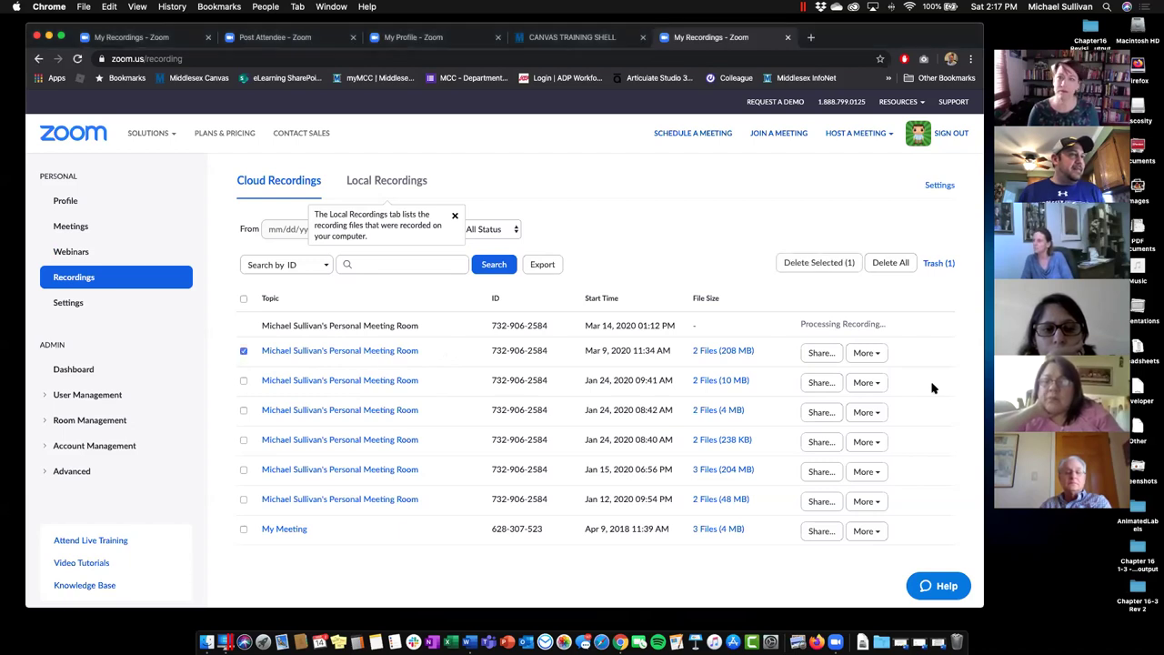
{"action": "left_click", "coordinate": [821, 353]}
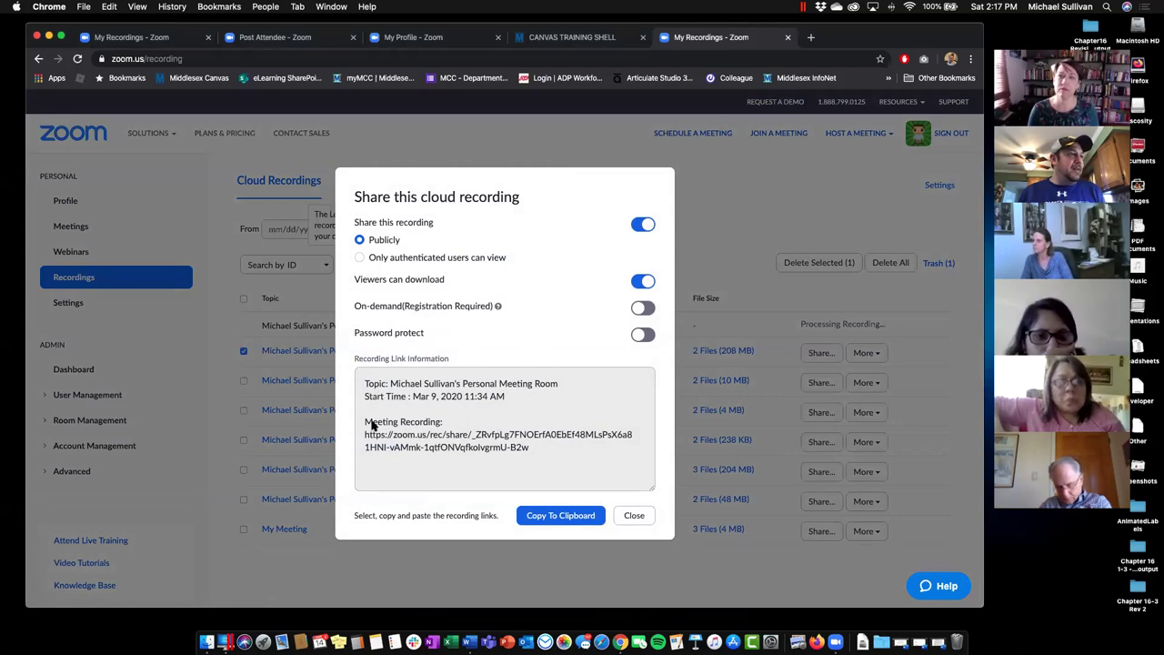
{"action": "left_click", "coordinate": [635, 516]}
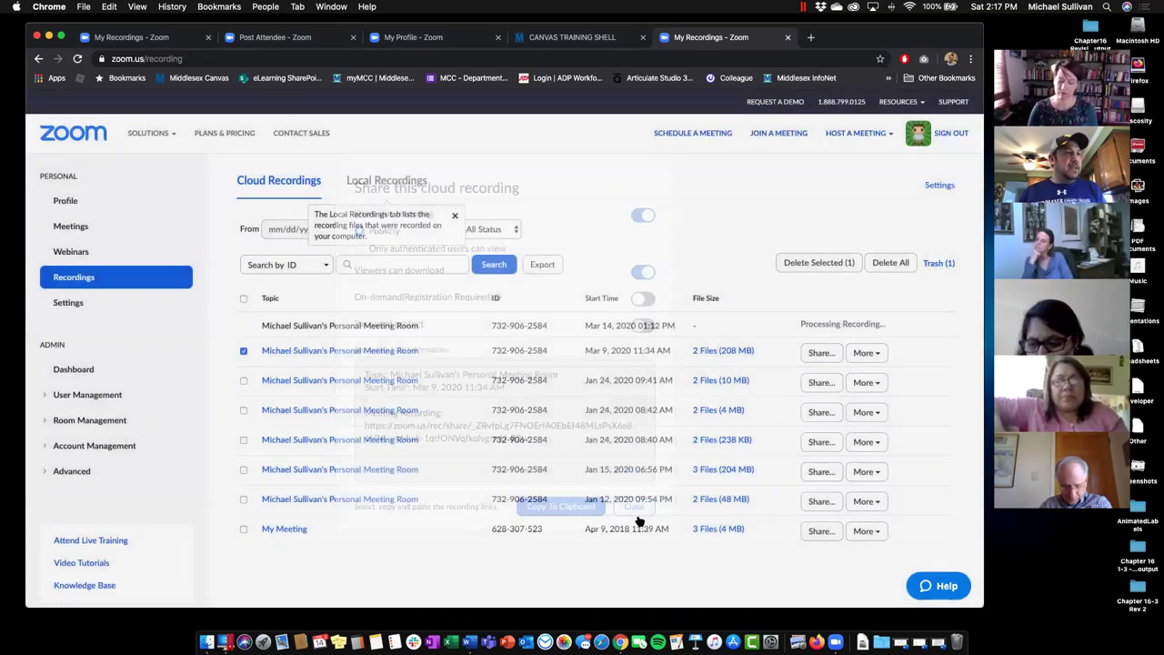
{"action": "left_click", "coordinate": [874, 353]}
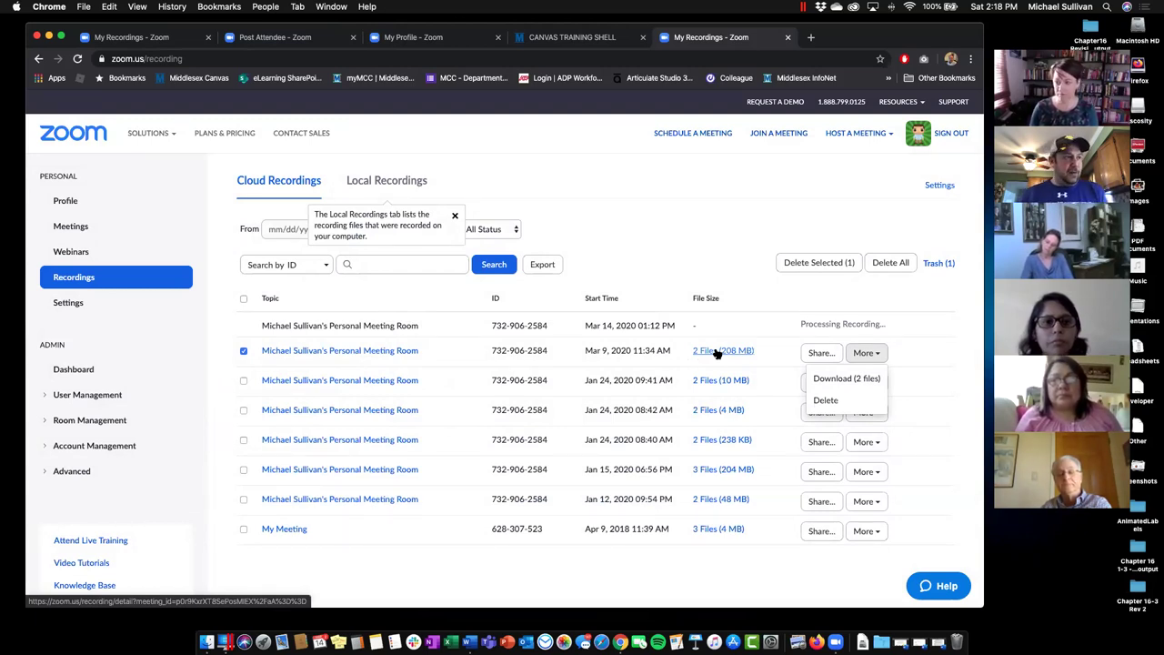
{"action": "left_click", "coordinate": [807, 304]}
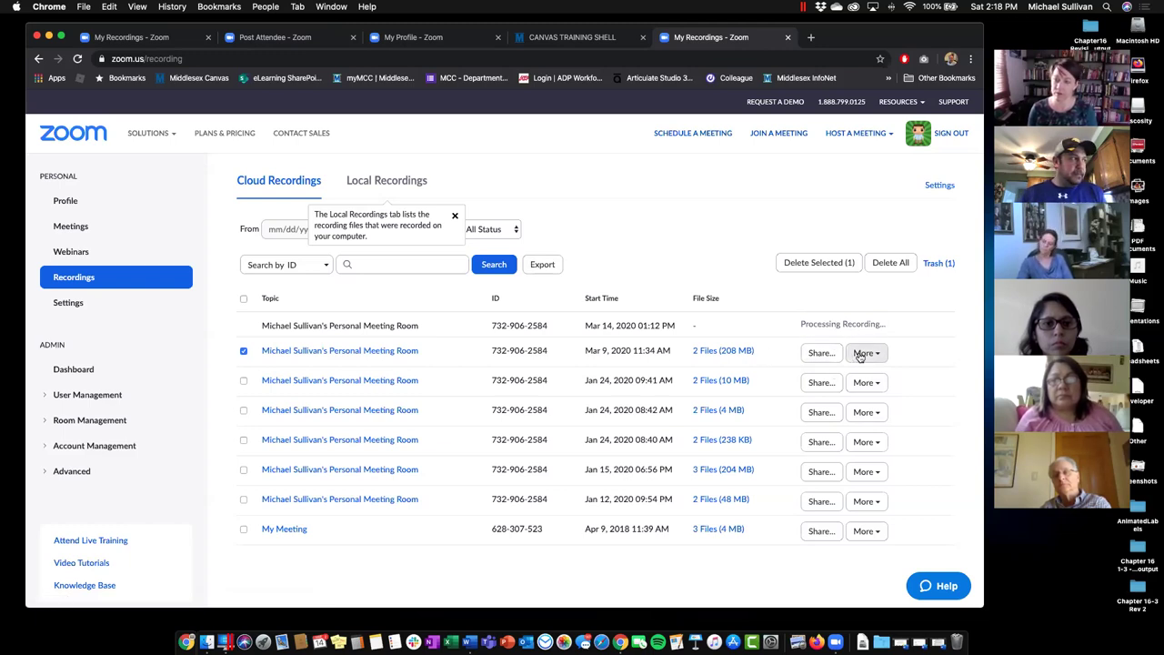
Review the account's meeting settings, from the video, audio and join-before-host options to passwords, muting on entry and chat.
{"action": "left_click", "coordinate": [67, 306]}
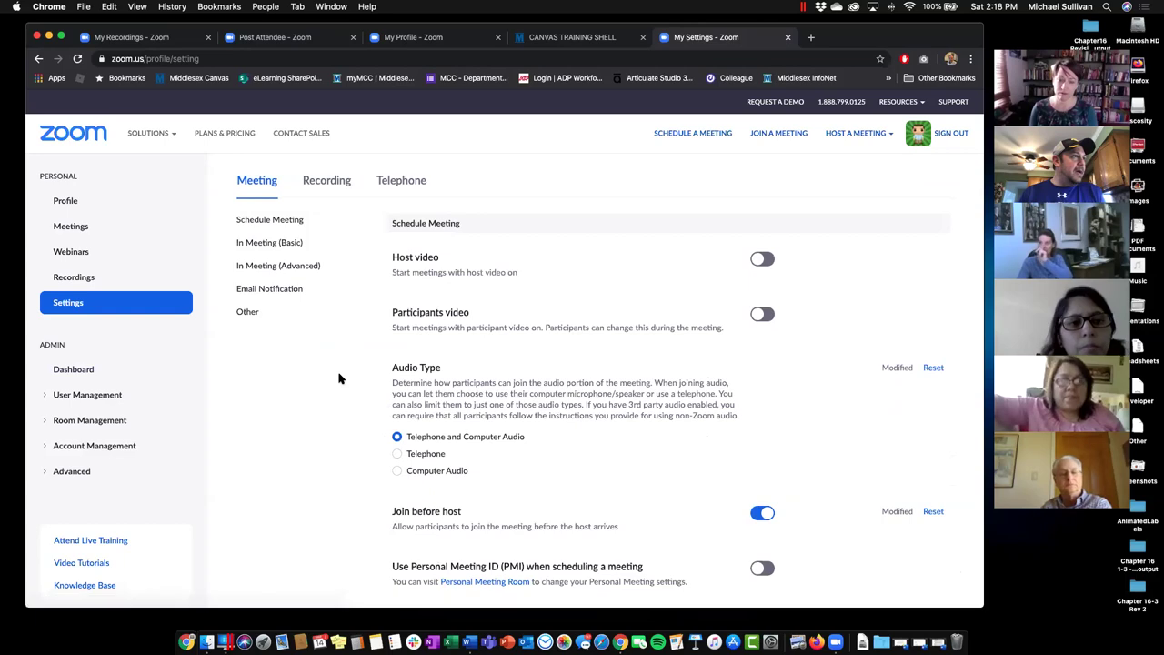
{"action": "scroll", "coordinate": [338, 379], "scroll_direction": "down", "scroll_amount": 2}
{"action": "scroll", "coordinate": [364, 380], "scroll_direction": "down", "scroll_amount": 10}
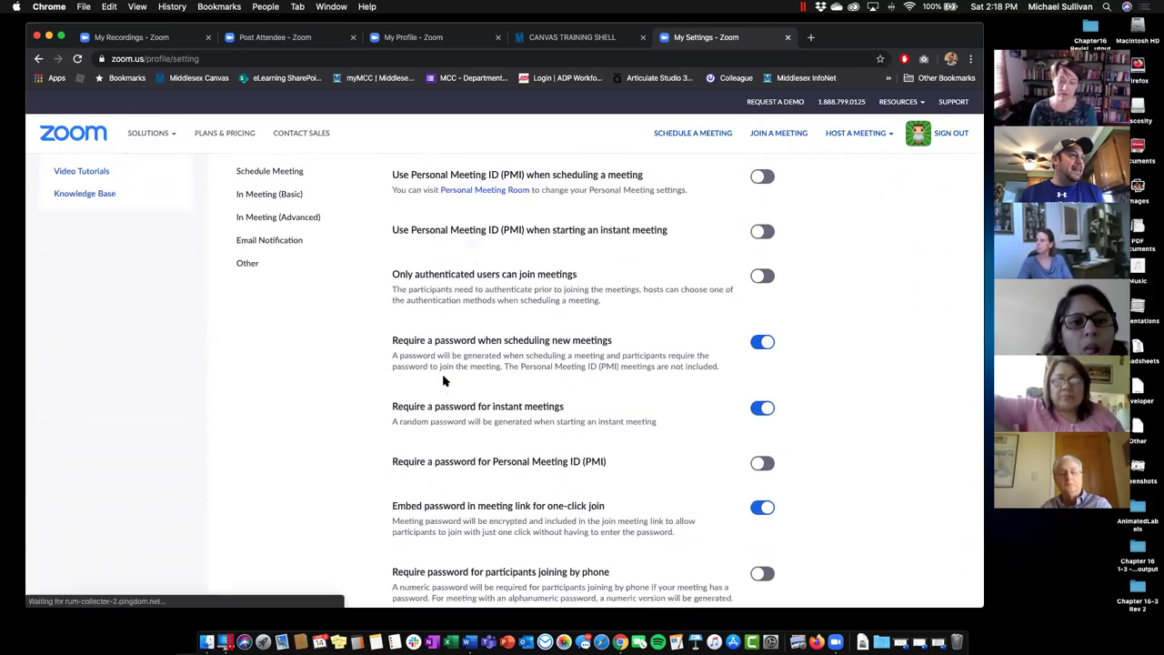
{"action": "scroll", "coordinate": [444, 381], "scroll_direction": "down", "scroll_amount": 10}
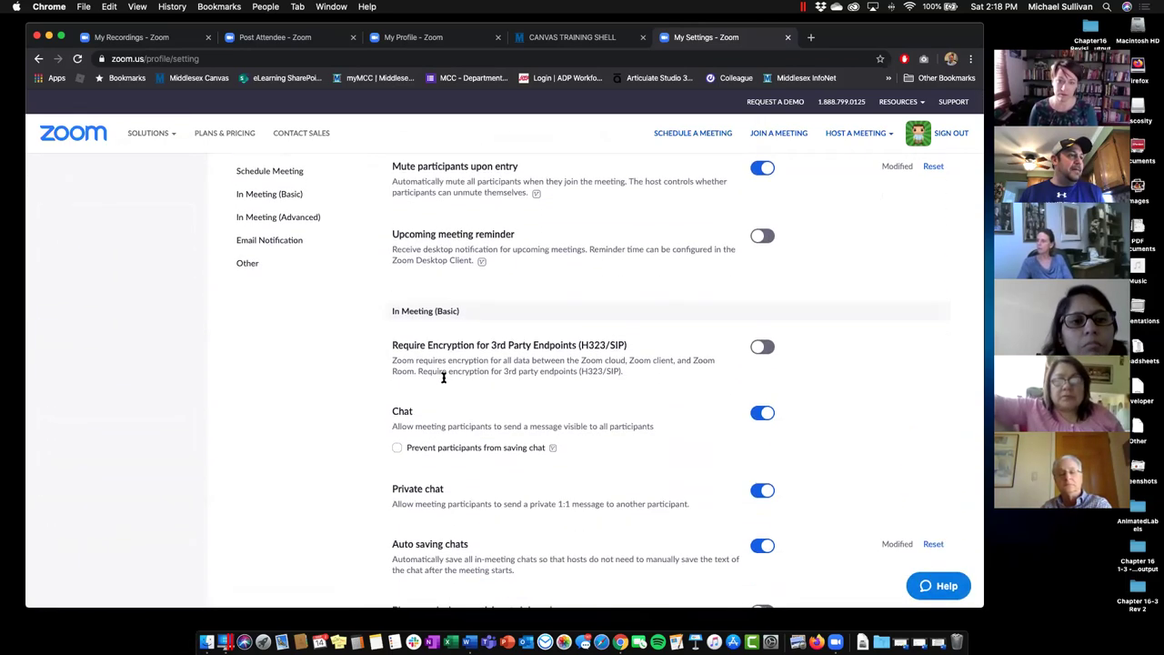
{"action": "scroll", "coordinate": [444, 380], "scroll_direction": "down", "scroll_amount": 6}
{"action": "scroll", "coordinate": [461, 287], "scroll_direction": "up", "scroll_amount": 7}
{"action": "scroll", "coordinate": [461, 288], "scroll_direction": "up", "scroll_amount": 6}
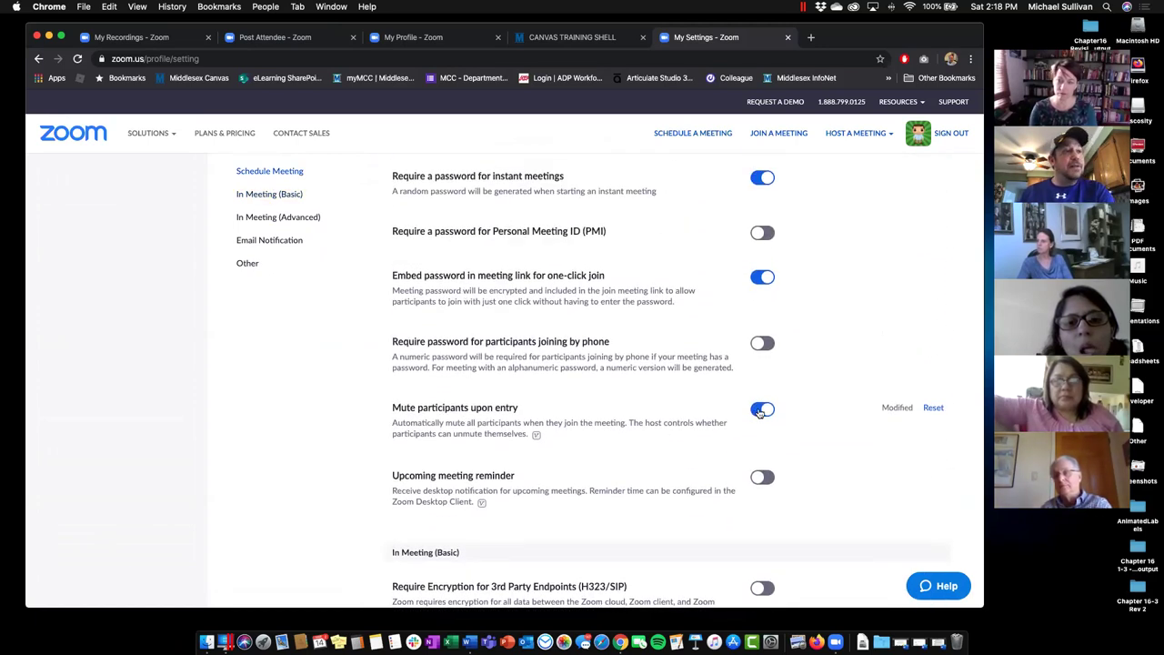
{"action": "scroll", "coordinate": [562, 396], "scroll_direction": "up", "scroll_amount": 2}
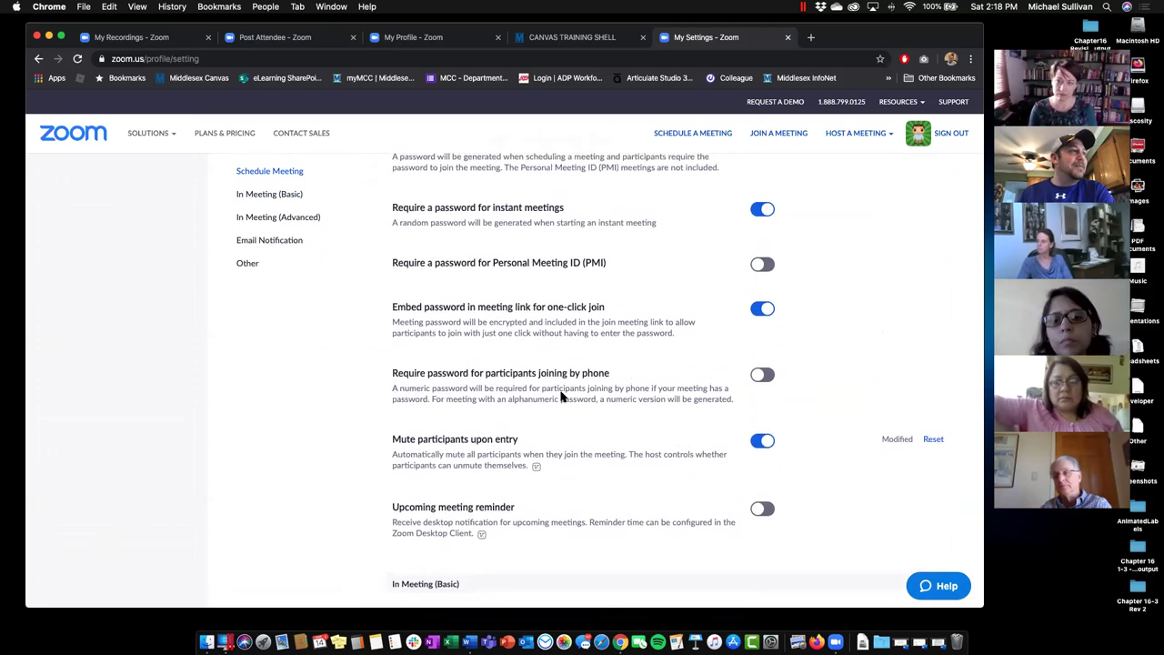
{"action": "scroll", "coordinate": [514, 360], "scroll_direction": "up", "scroll_amount": 4}
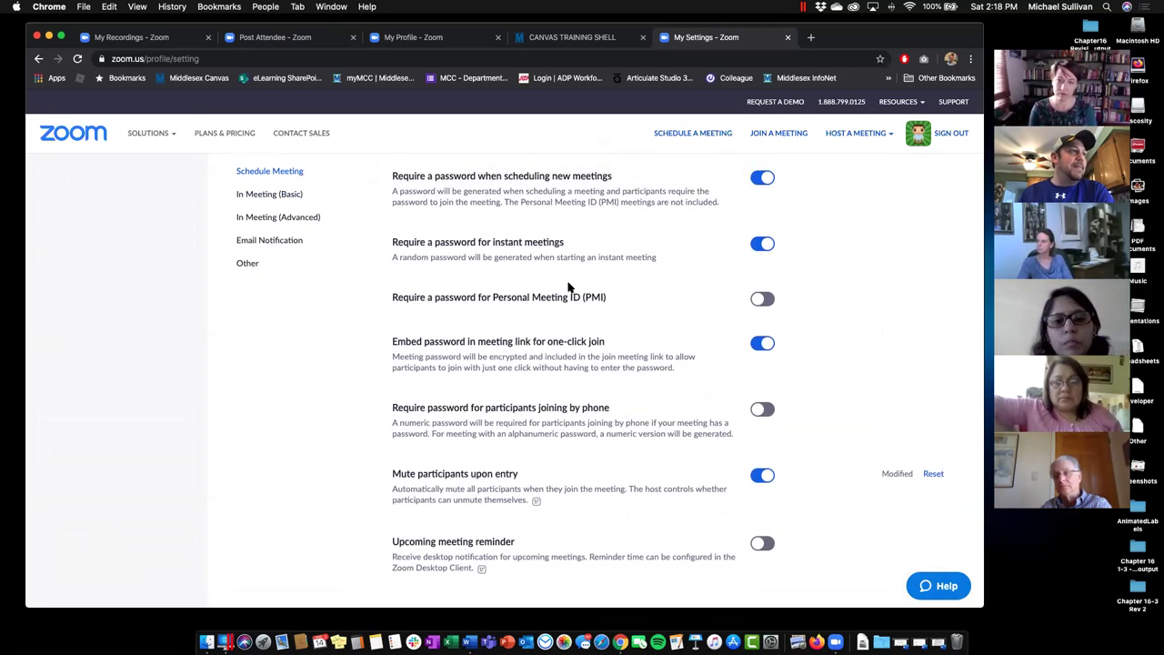
{"action": "scroll", "coordinate": [498, 264], "scroll_direction": "up", "scroll_amount": 10}
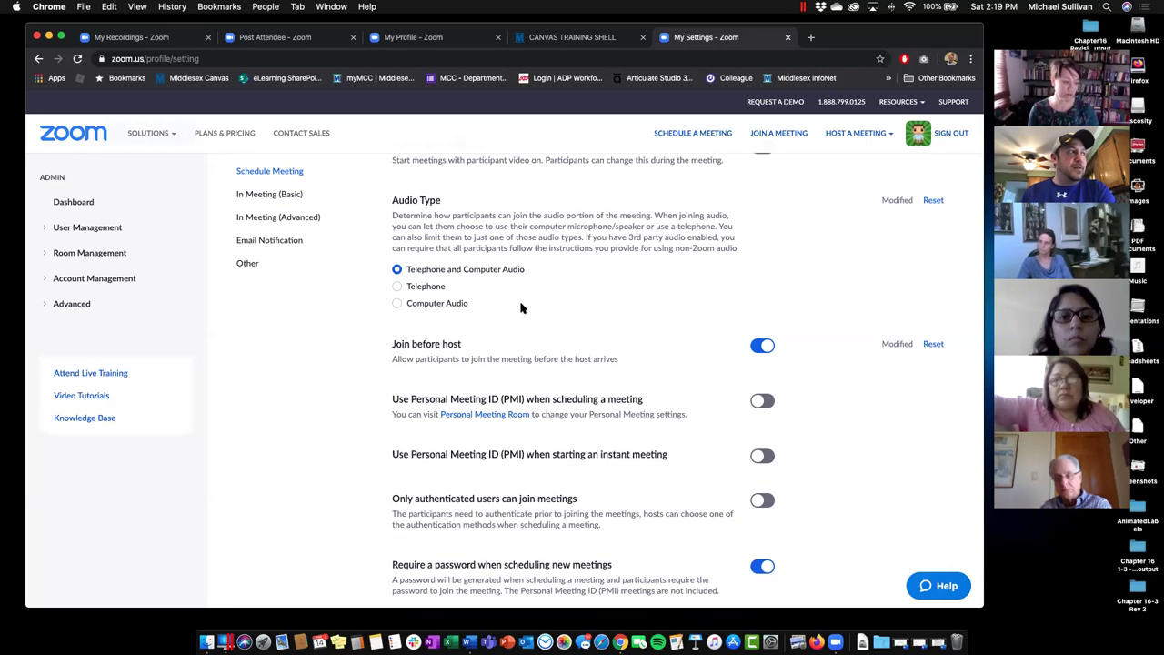
{"action": "scroll", "coordinate": [429, 398], "scroll_direction": "up", "scroll_amount": 4}
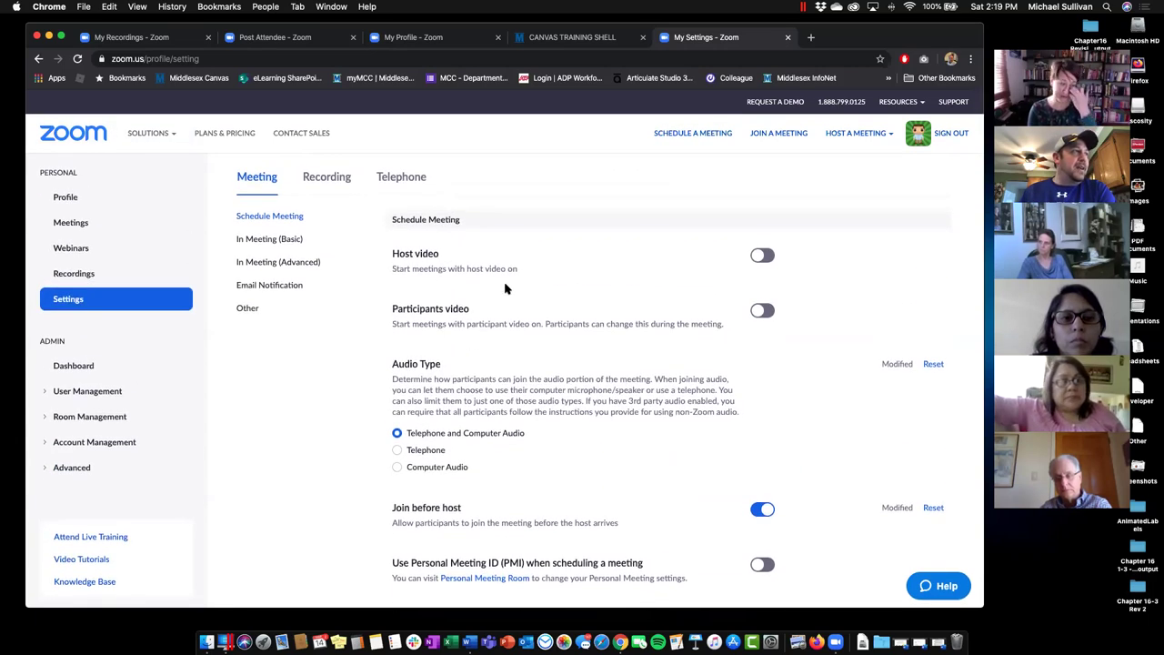
{"action": "scroll", "coordinate": [434, 255], "scroll_direction": "down", "scroll_amount": 1}
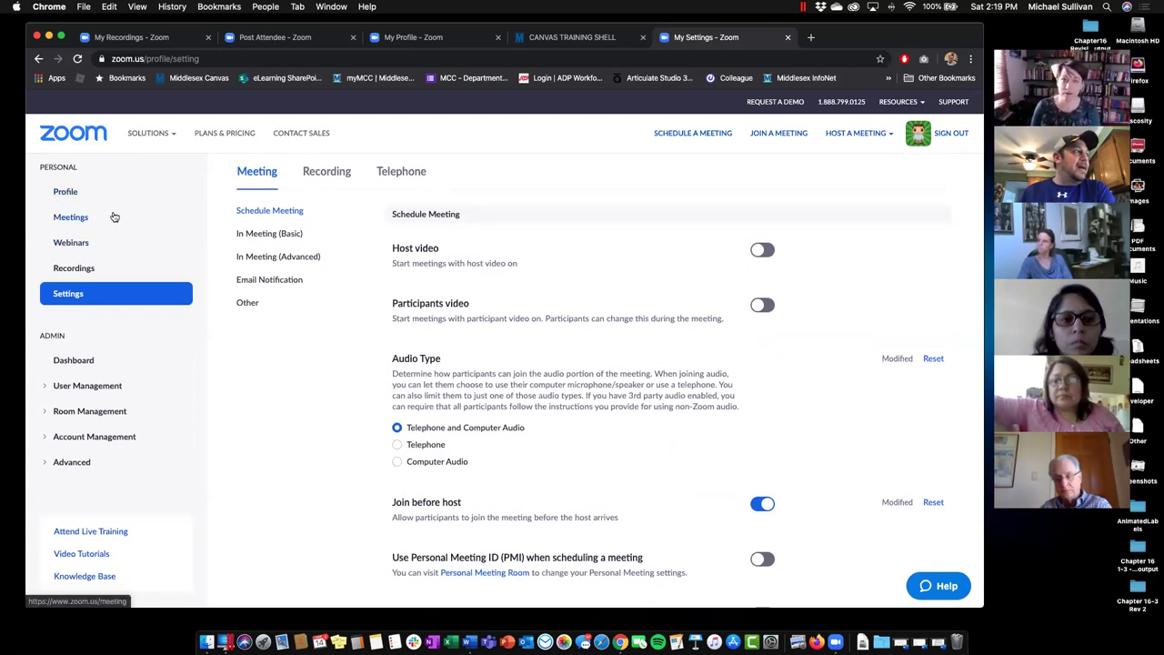
{"action": "scroll", "coordinate": [100, 211], "scroll_direction": "up", "scroll_amount": 1}
Copy the personal meeting room URL from the account profile.
{"action": "left_click", "coordinate": [67, 200]}
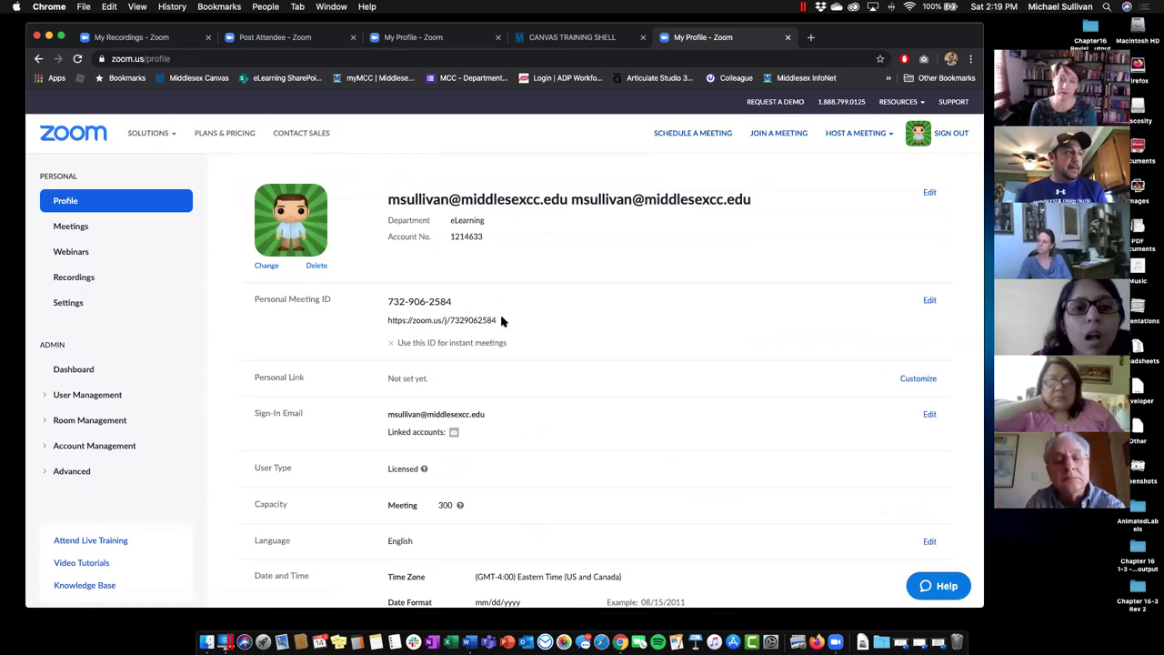
{"action": "left_click_drag", "start_coordinate": [498, 321], "coordinate": [389, 320]}
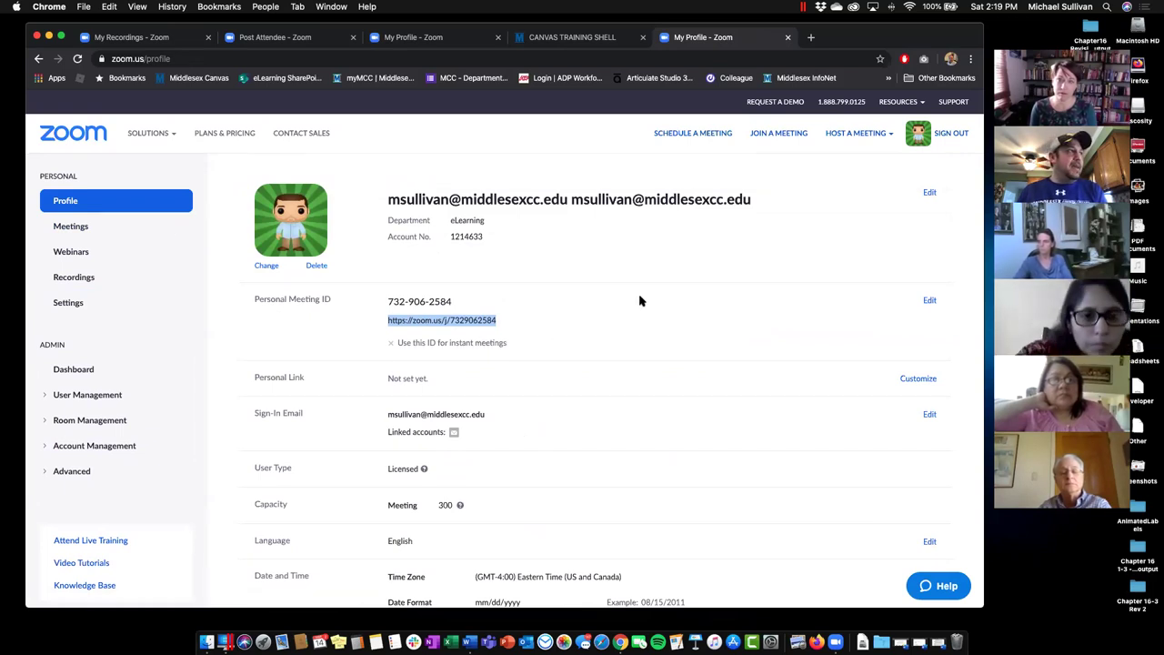
{"action": "right_click", "coordinate": [480, 320]}
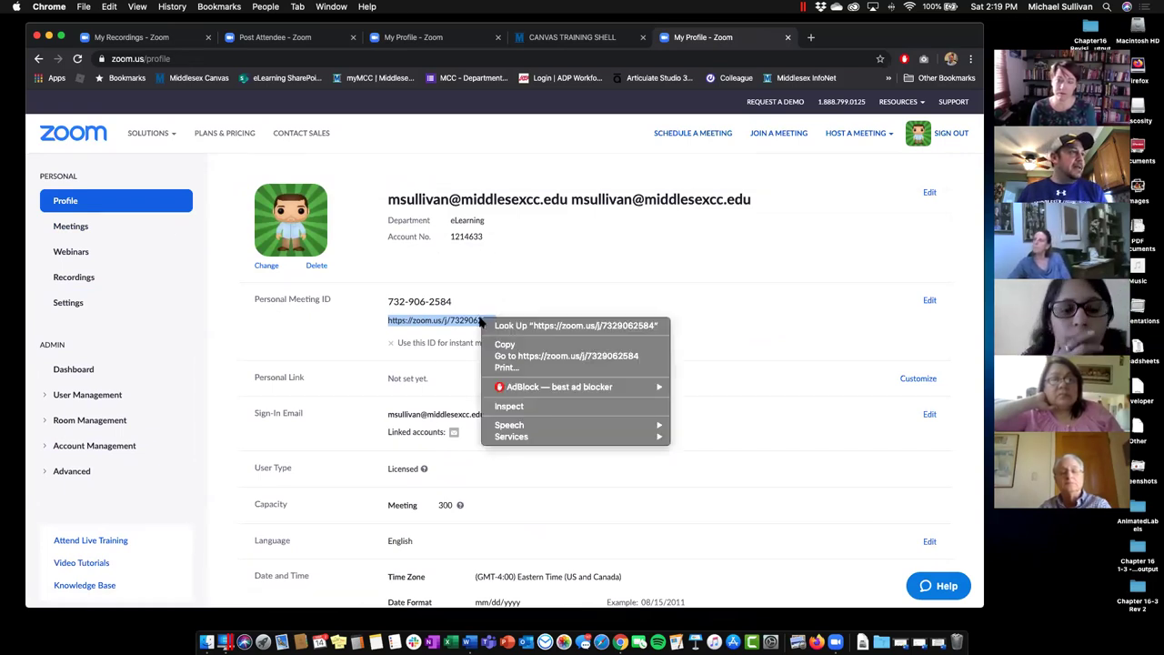
{"action": "left_click", "coordinate": [496, 343]}
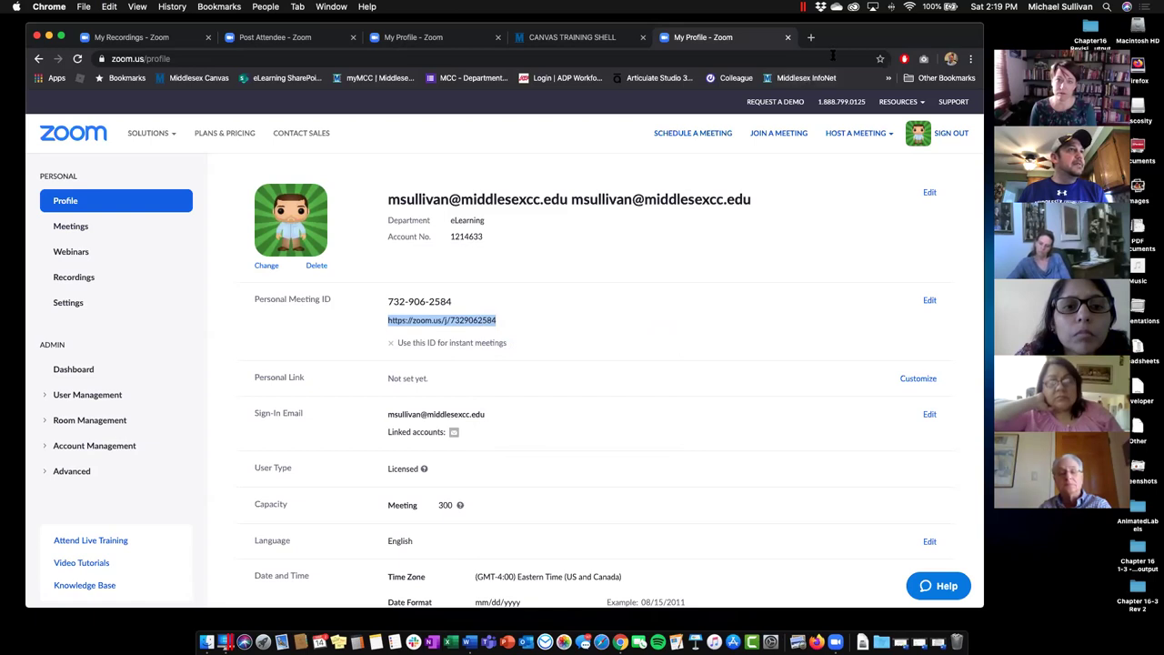
Move the browser window, switch to the Canvas training shell course and show its Modules page.
{"action": "left_click_drag", "start_coordinate": [866, 37], "coordinate": [939, 60]}
{"action": "left_click", "coordinate": [589, 78]}
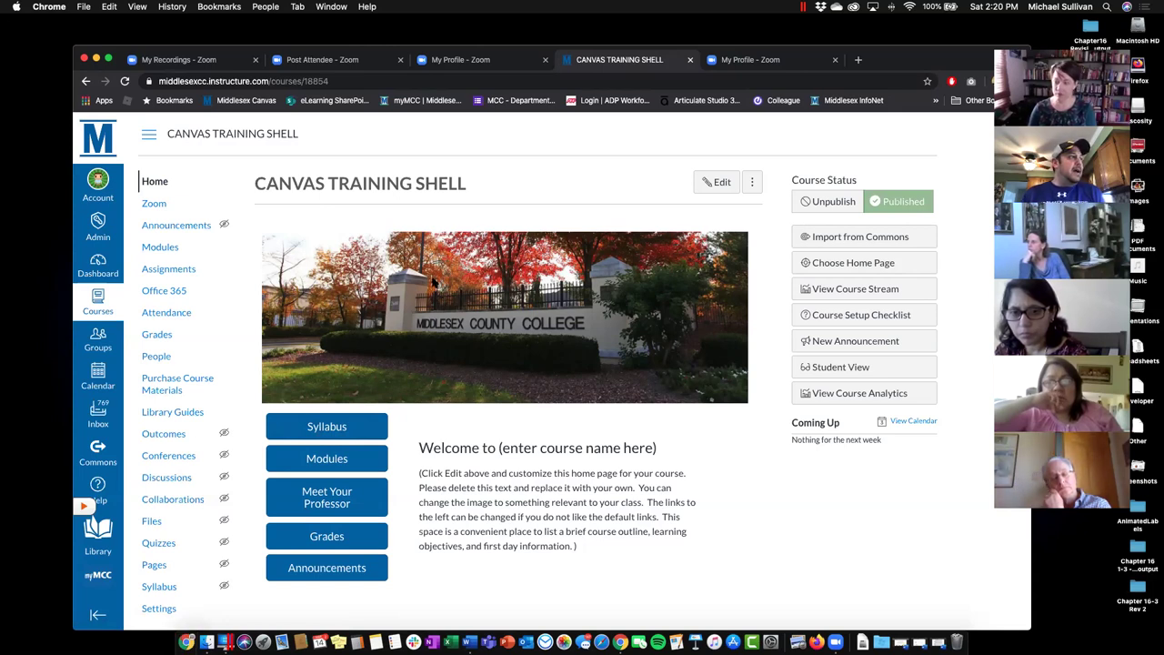
{"action": "left_click", "coordinate": [153, 256]}
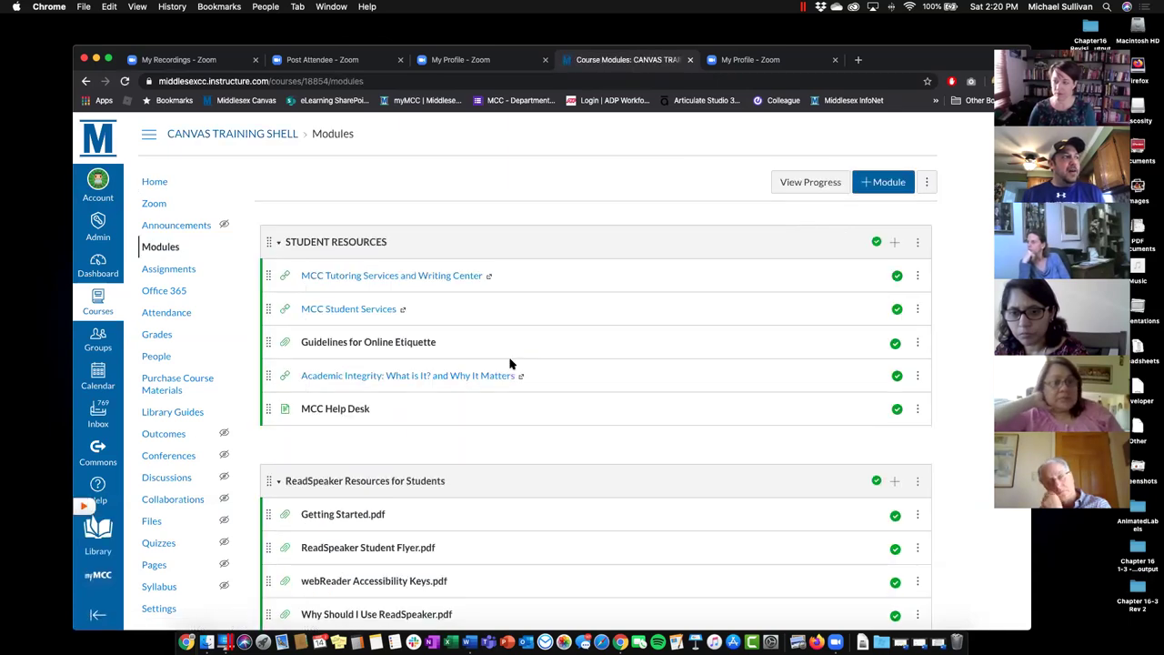
Look through the course's existing modules for student resources and ReadSpeaker resources.
{"action": "scroll", "coordinate": [462, 346], "scroll_direction": "down", "scroll_amount": 4}
{"action": "scroll", "coordinate": [462, 346], "scroll_direction": "up", "scroll_amount": 3}
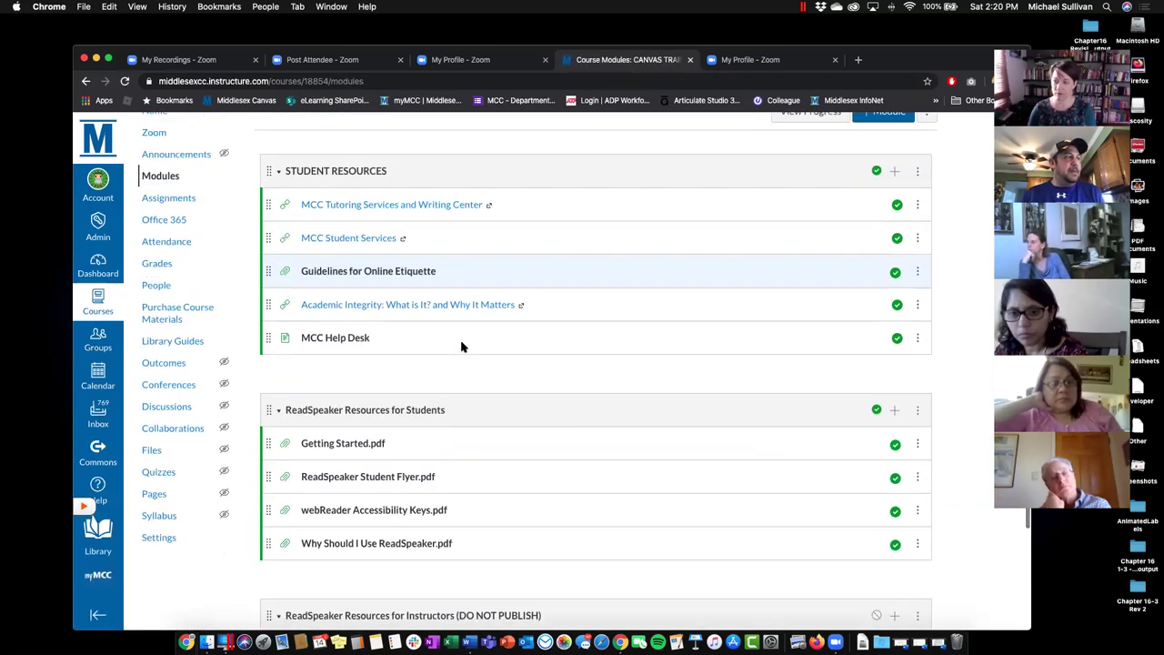
{"action": "scroll", "coordinate": [461, 347], "scroll_direction": "down", "scroll_amount": 1}
{"action": "scroll", "coordinate": [462, 346], "scroll_direction": "up", "scroll_amount": 3}
{"action": "scroll", "coordinate": [462, 339], "scroll_direction": "down", "scroll_amount": 1}
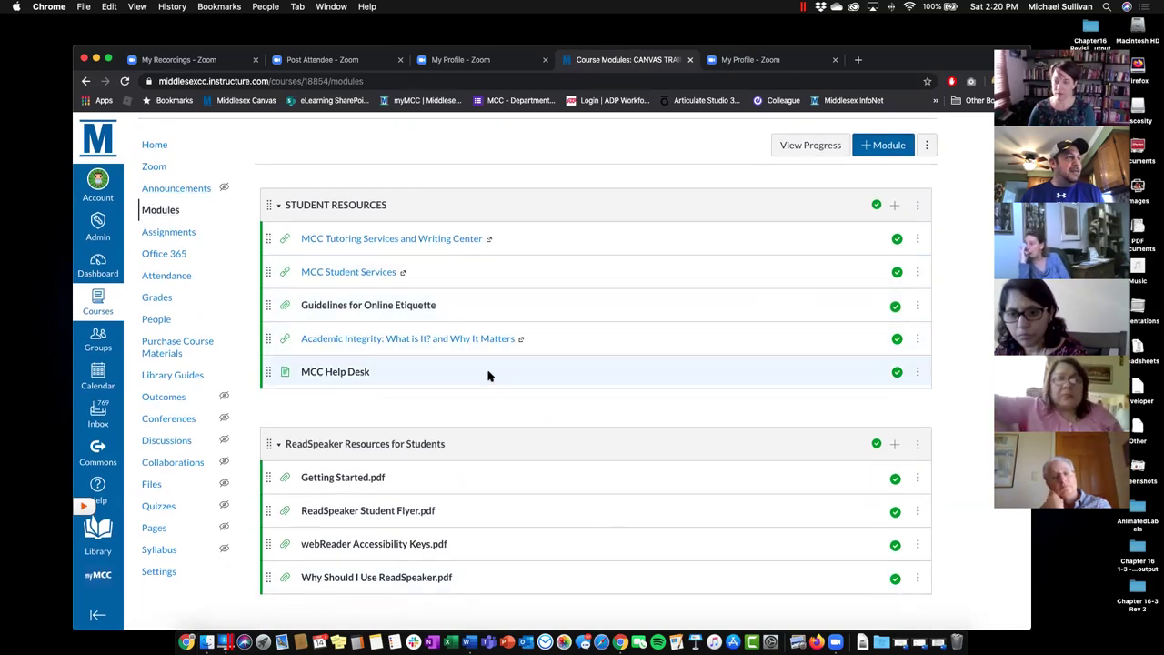
{"action": "scroll", "coordinate": [546, 351], "scroll_direction": "down", "scroll_amount": 1}
{"action": "scroll", "coordinate": [509, 353], "scroll_direction": "down", "scroll_amount": 1}
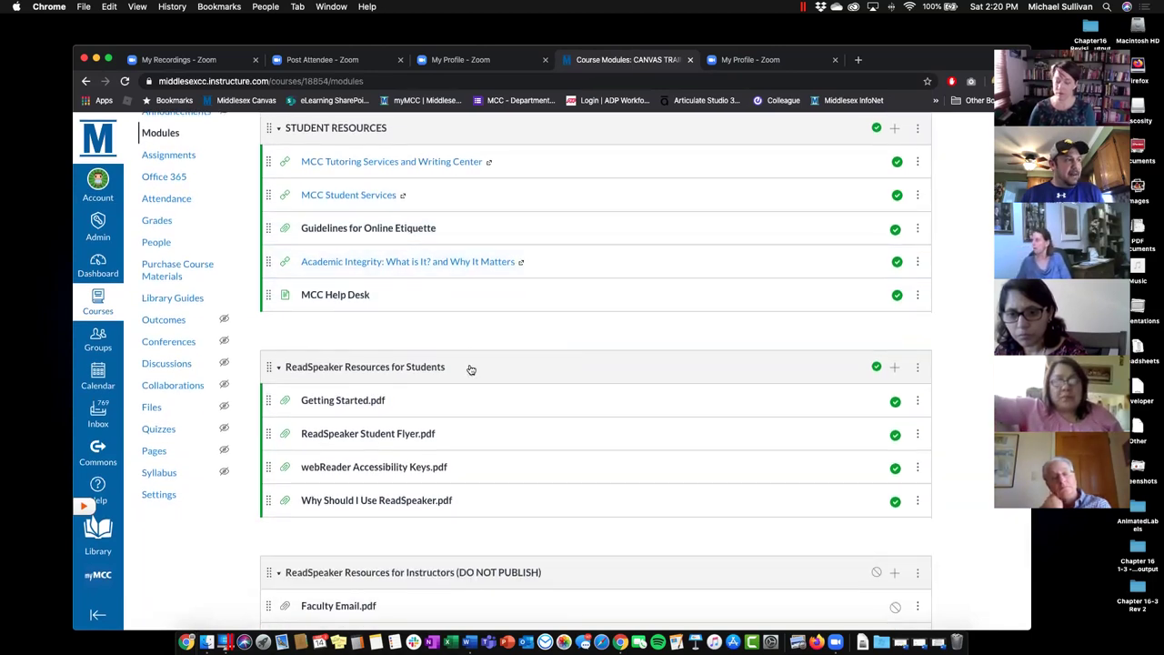
{"action": "scroll", "coordinate": [464, 371], "scroll_direction": "up", "scroll_amount": 3}
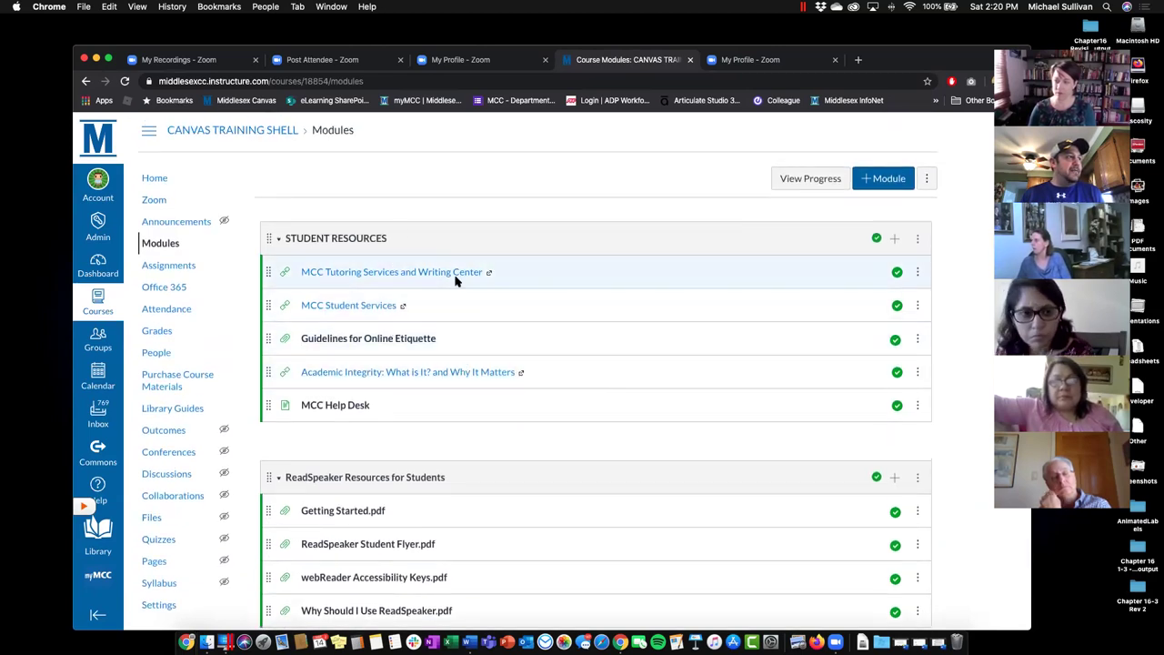
{"action": "scroll", "coordinate": [418, 343], "scroll_direction": "down", "scroll_amount": 5}
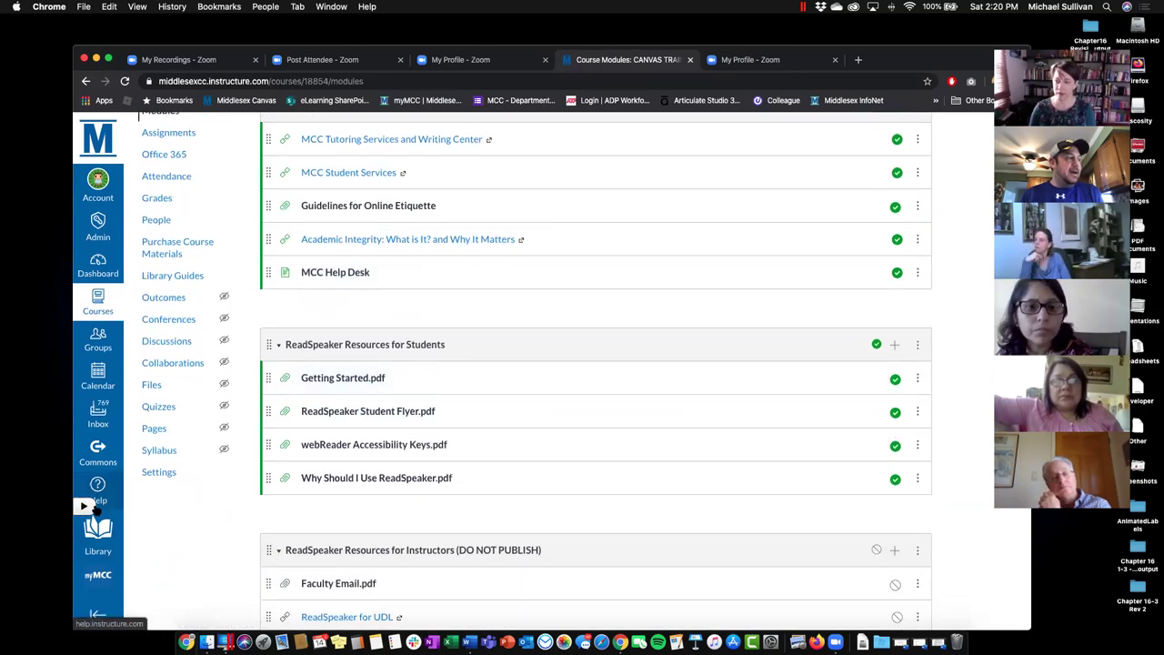
Collapse the ReadSpeaker Resources for Students and STUDENT RESOURCES modules and reload the Modules page.
{"action": "left_click", "coordinate": [279, 348]}
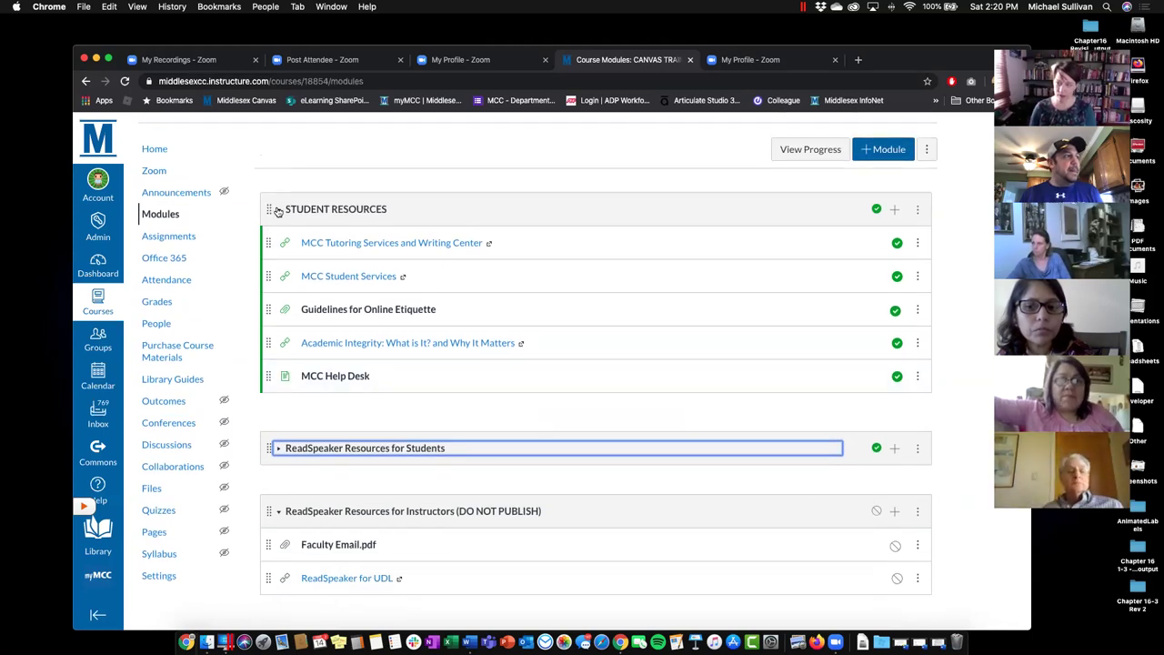
{"action": "left_click", "coordinate": [278, 210]}
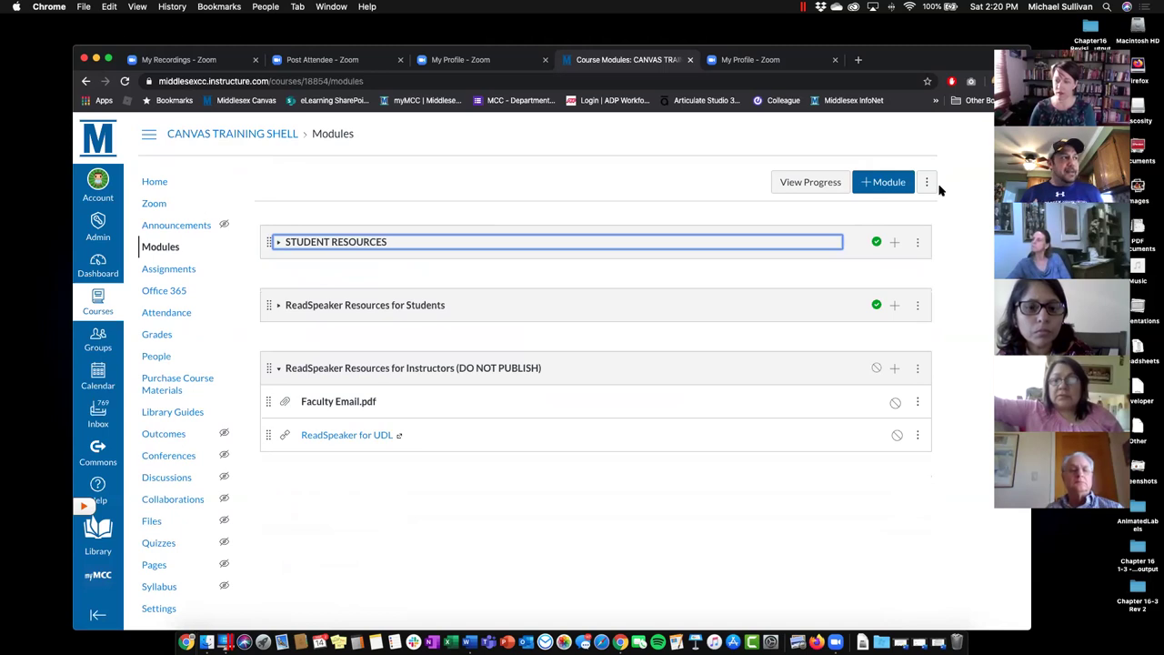
{"action": "left_click", "coordinate": [164, 246]}
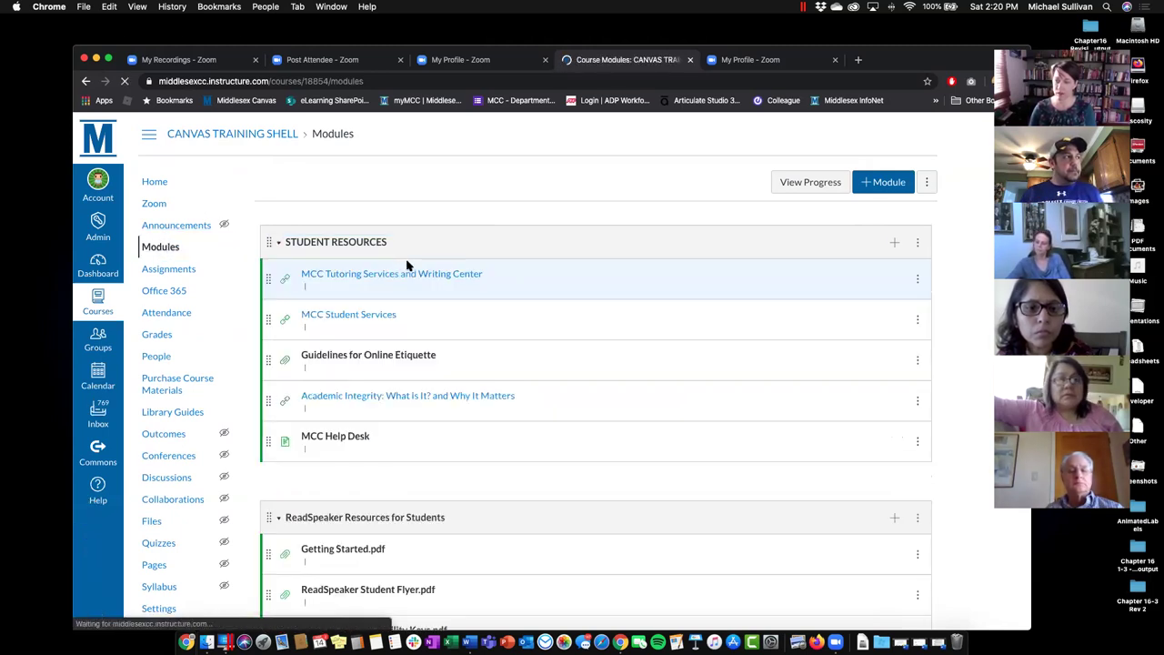
Add a module named Week 8 and move it to the beginning of the module list, above STUDENT RESOURCES.
{"action": "left_click", "coordinate": [870, 184]}
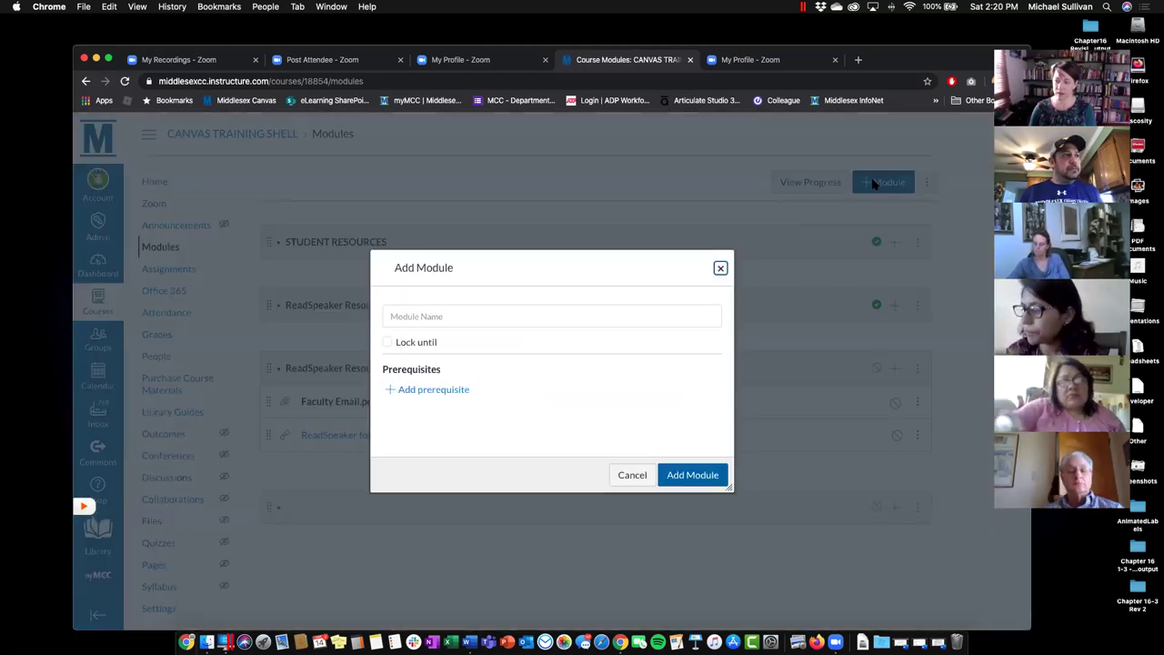
{"action": "left_click", "coordinate": [457, 314]}
{"action": "type", "text": "Week"}
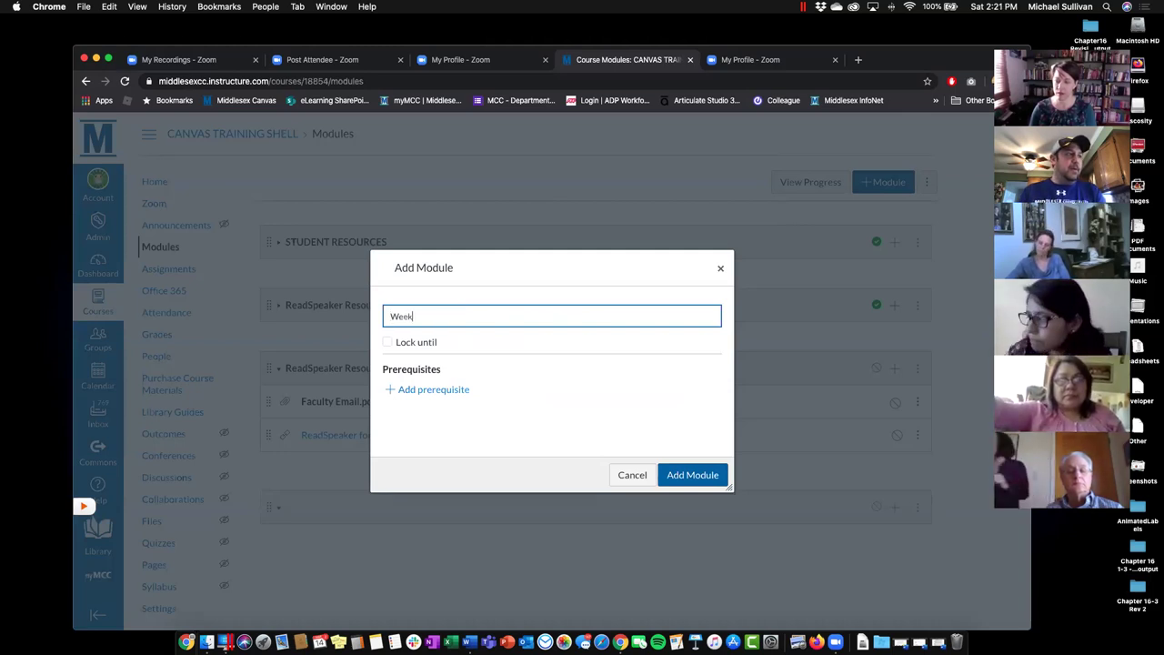
{"action": "type", "text": " 7"}
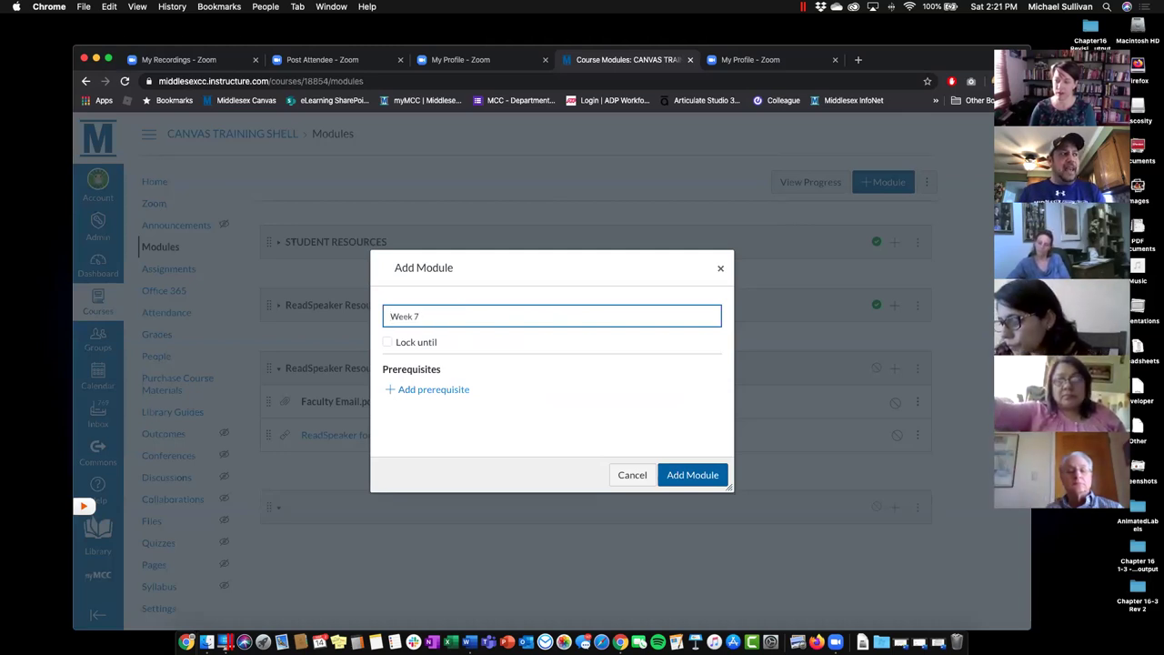
{"action": "key", "text": "BackSpace"}
{"action": "type", "text": "8"}
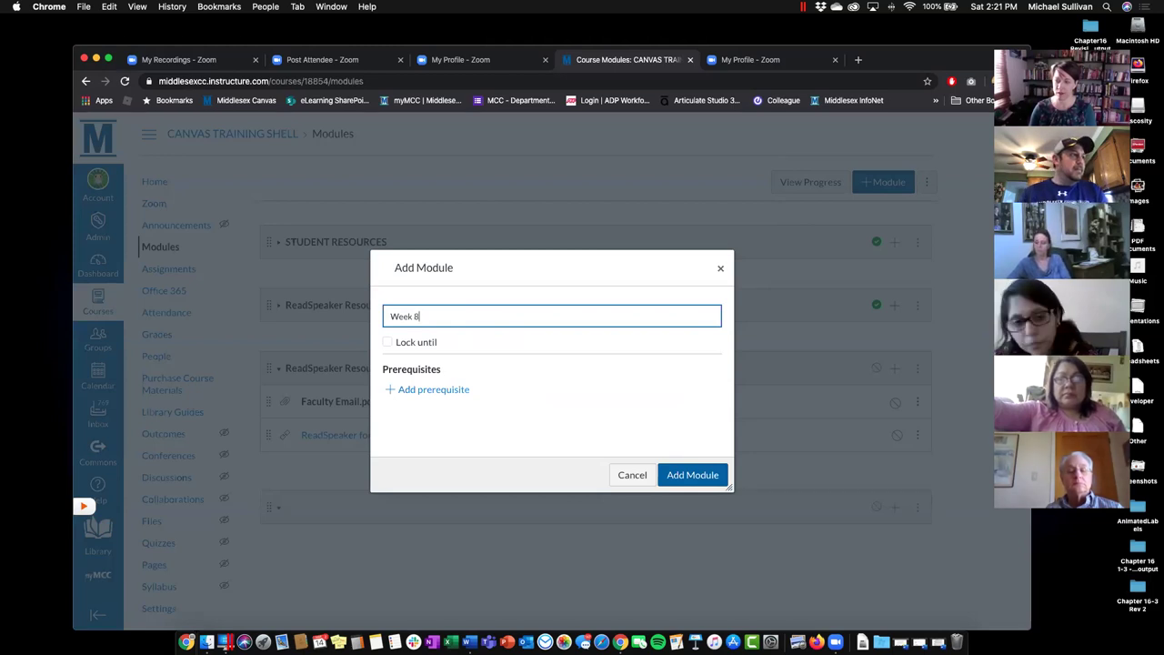
{"action": "left_click", "coordinate": [687, 474]}
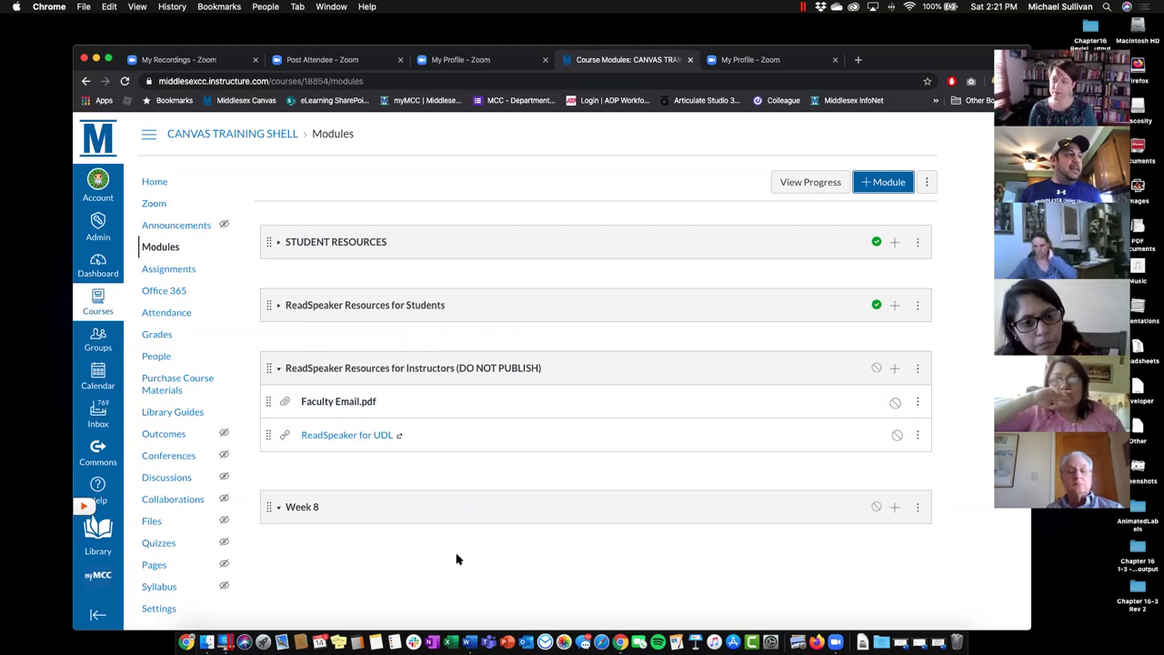
{"action": "left_click_drag", "start_coordinate": [269, 508], "coordinate": [261, 255]}
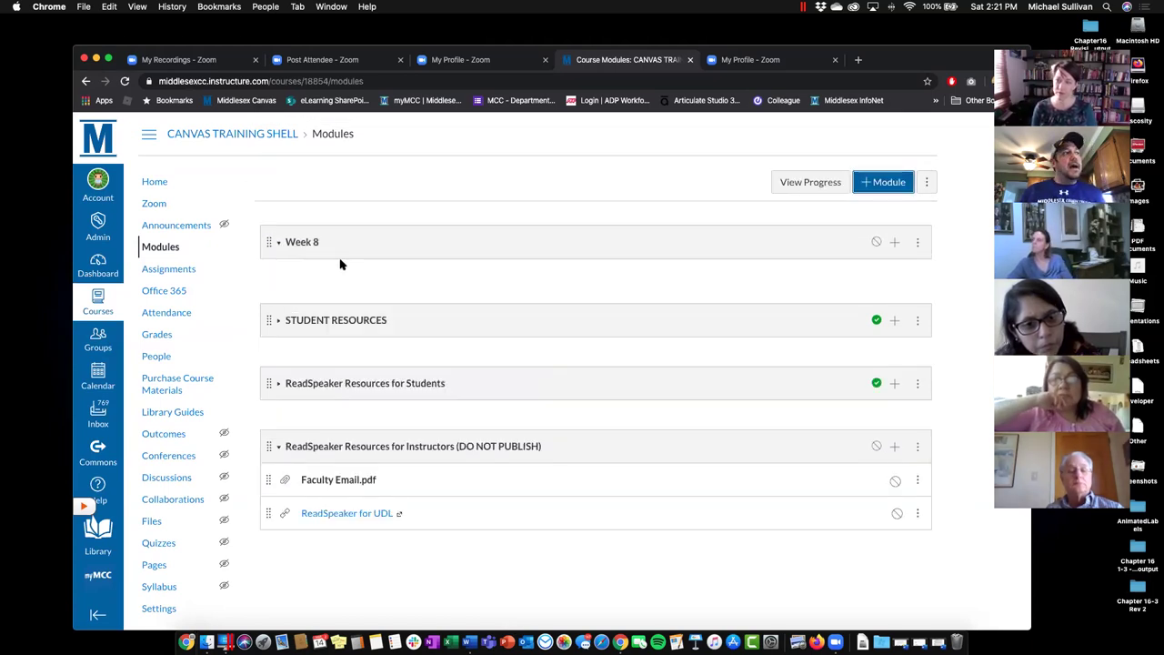
Publish the Week 8 module and start an External URL item in it using the copied personal meeting link.
{"action": "left_click", "coordinate": [876, 242]}
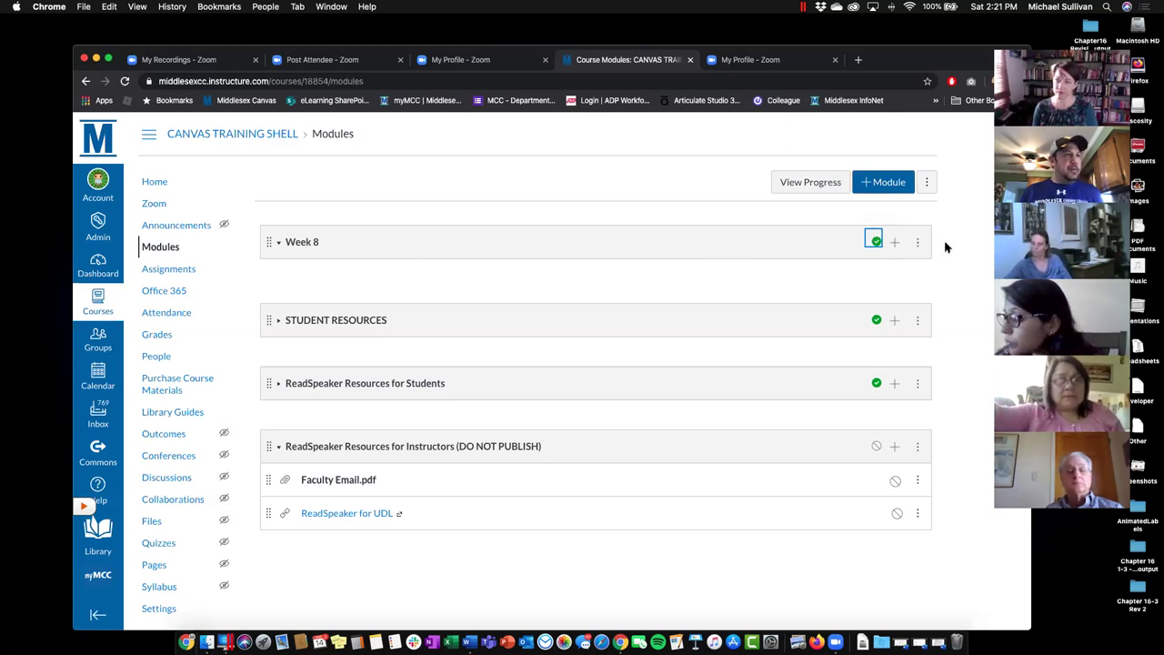
{"action": "left_click", "coordinate": [895, 243]}
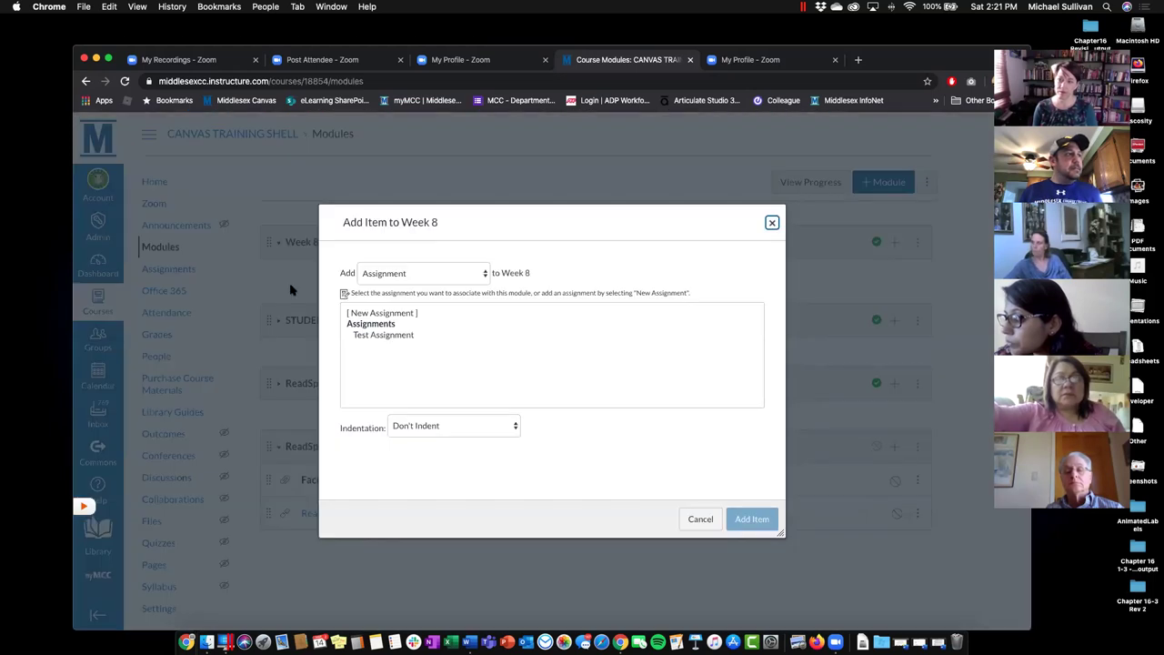
{"action": "left_click", "coordinate": [389, 275]}
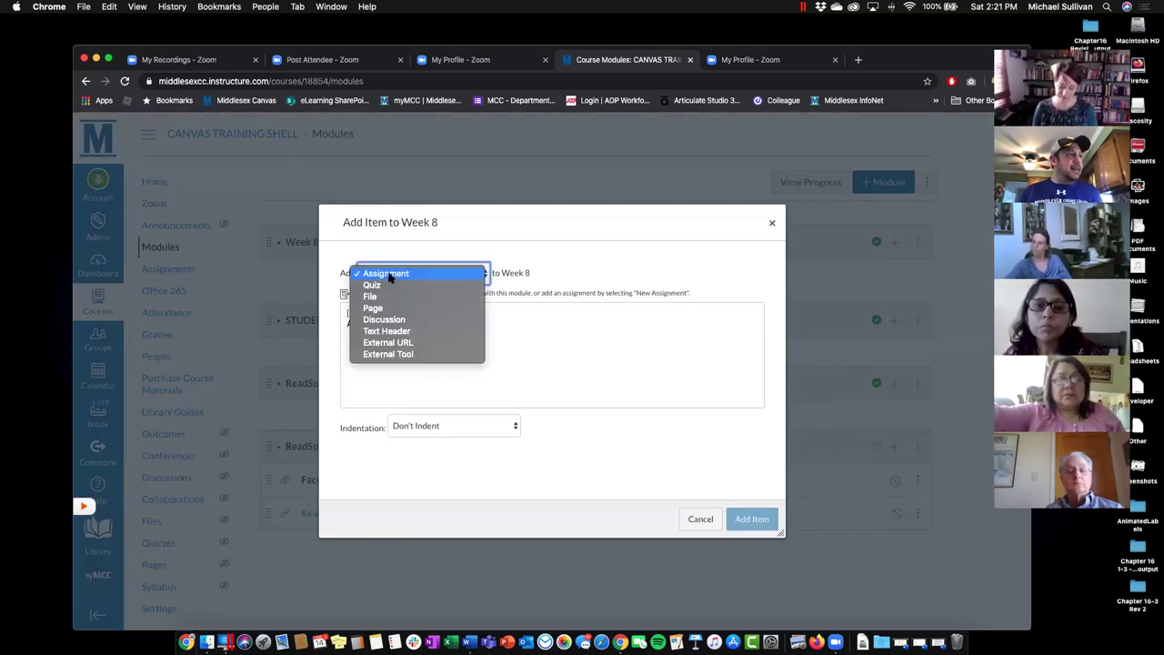
{"action": "left_click", "coordinate": [379, 344]}
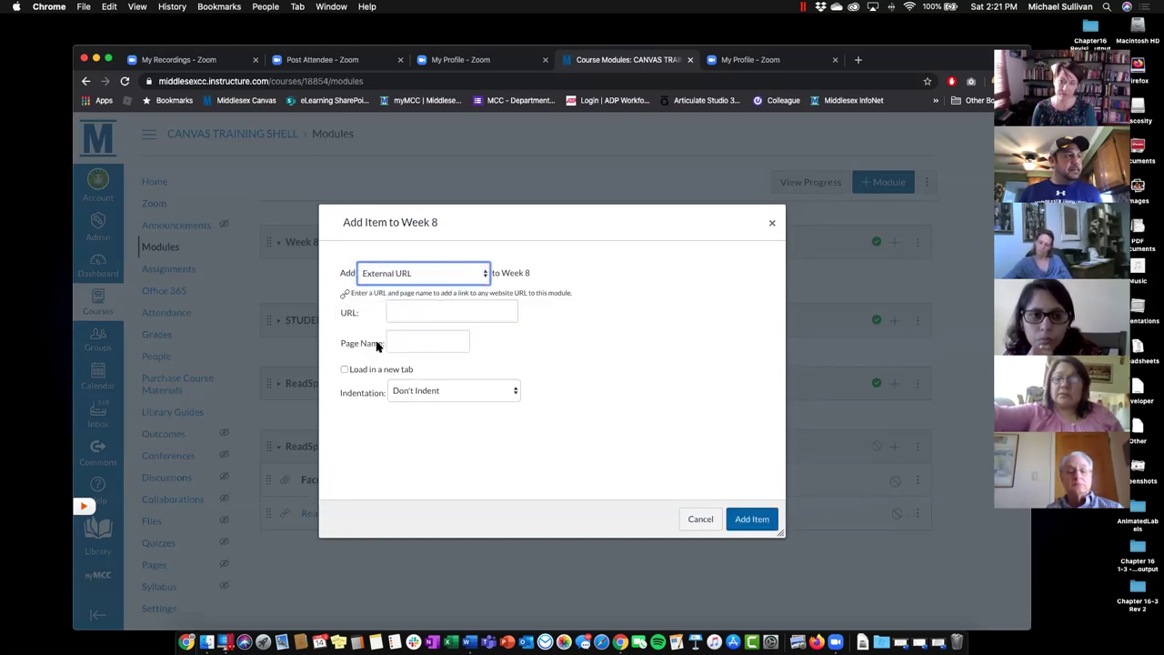
{"action": "left_click", "coordinate": [412, 310]}
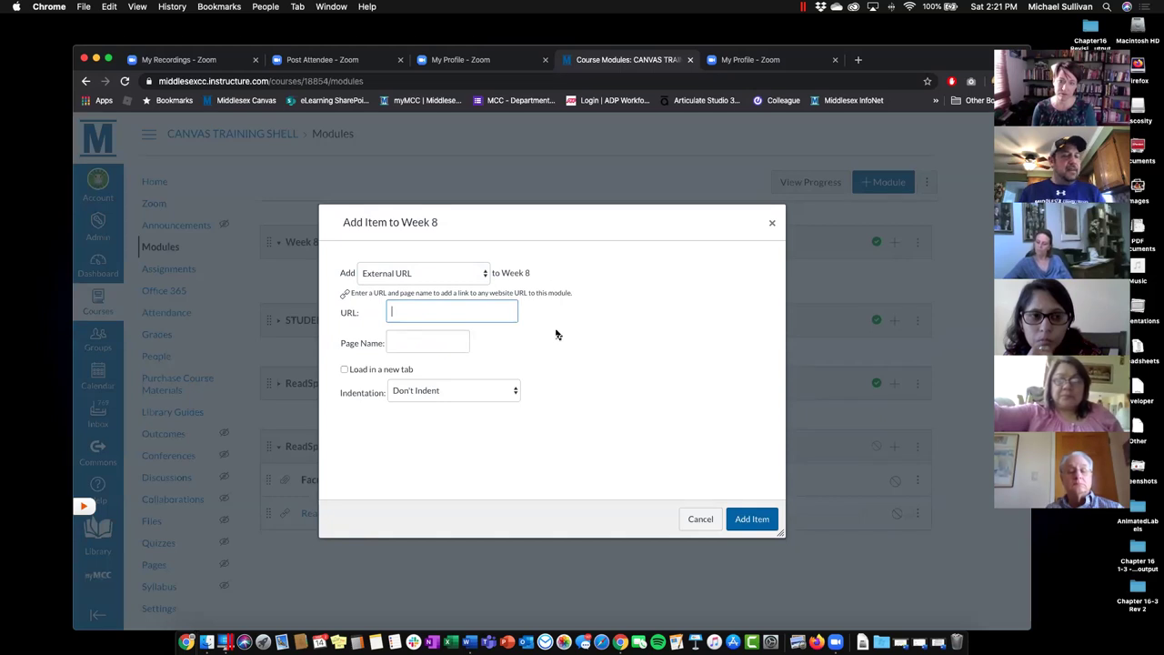
{"action": "key", "text": "super+v"}
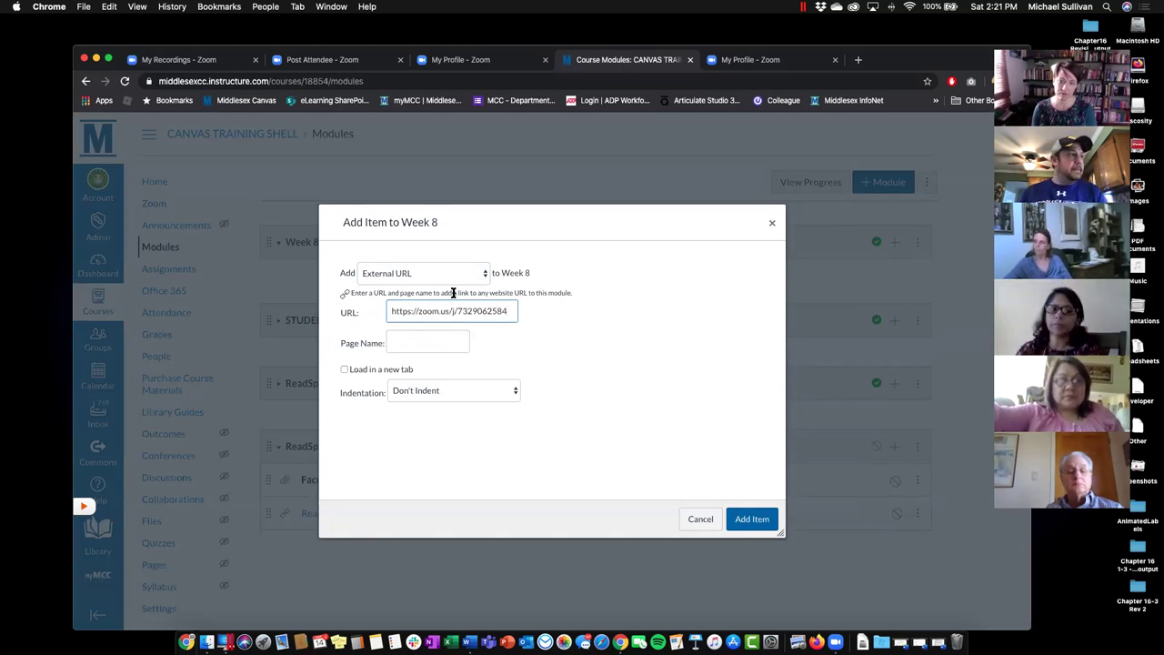
Name the link page "Our Weekly Zoom Session Link (Login Tuesday at 10)" and add it to the Week 8 module.
{"action": "left_click", "coordinate": [409, 342]}
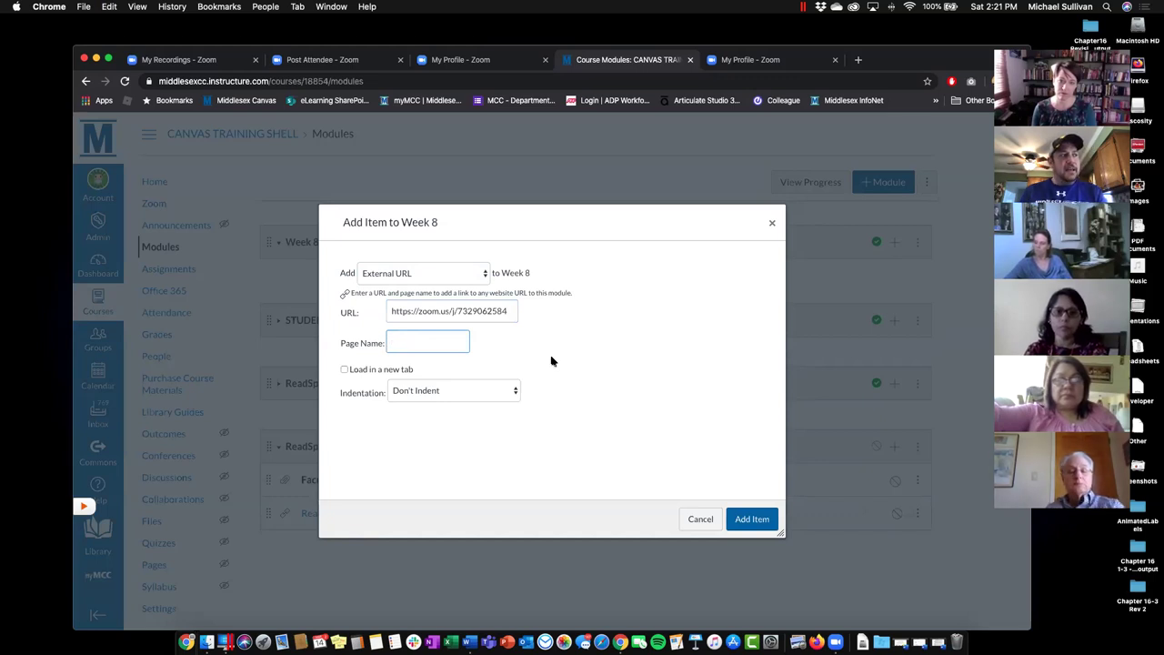
{"action": "type", "text": "Our"}
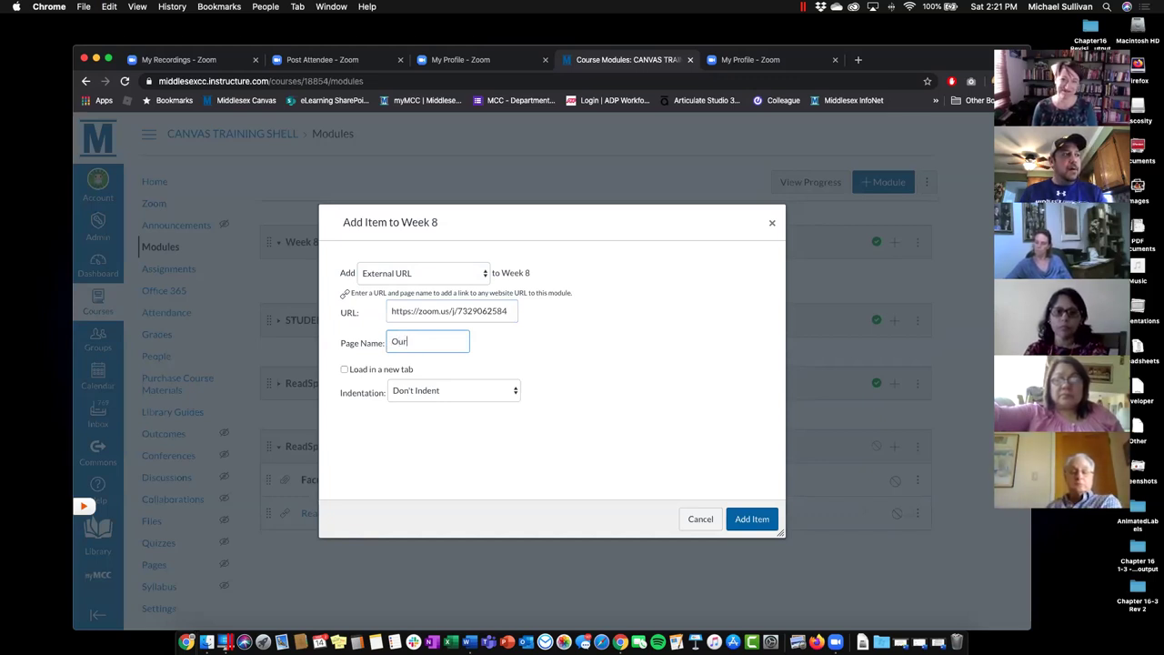
{"action": "type", "text": " Week "}
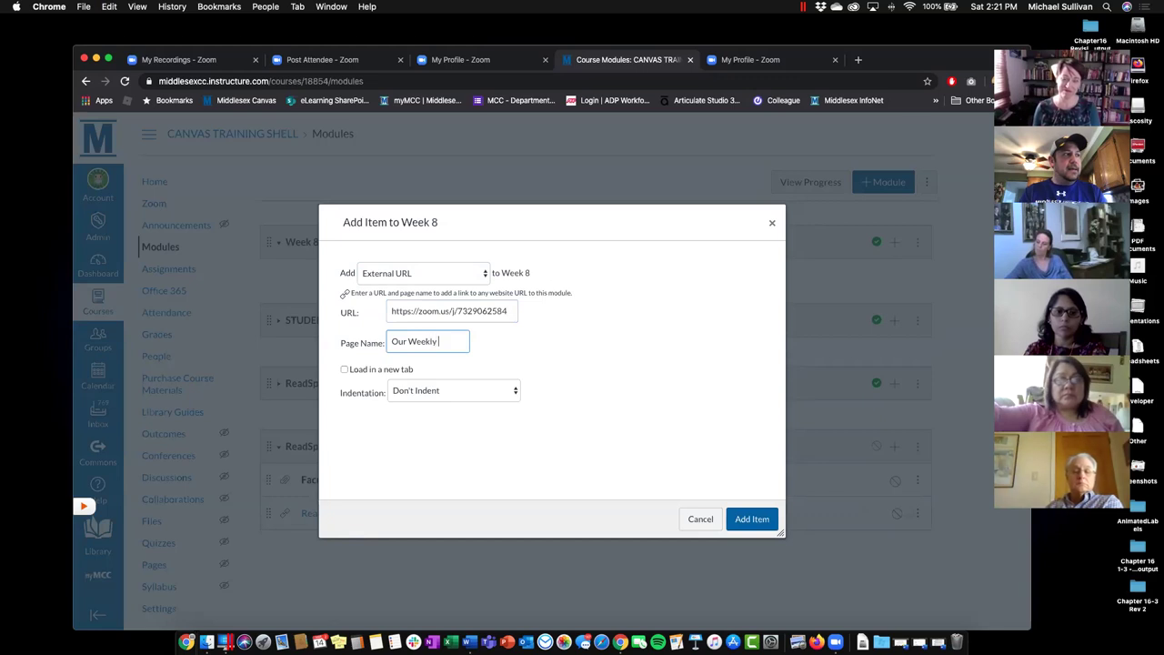
{"action": "type", "text": "ly Zoom Sess"}
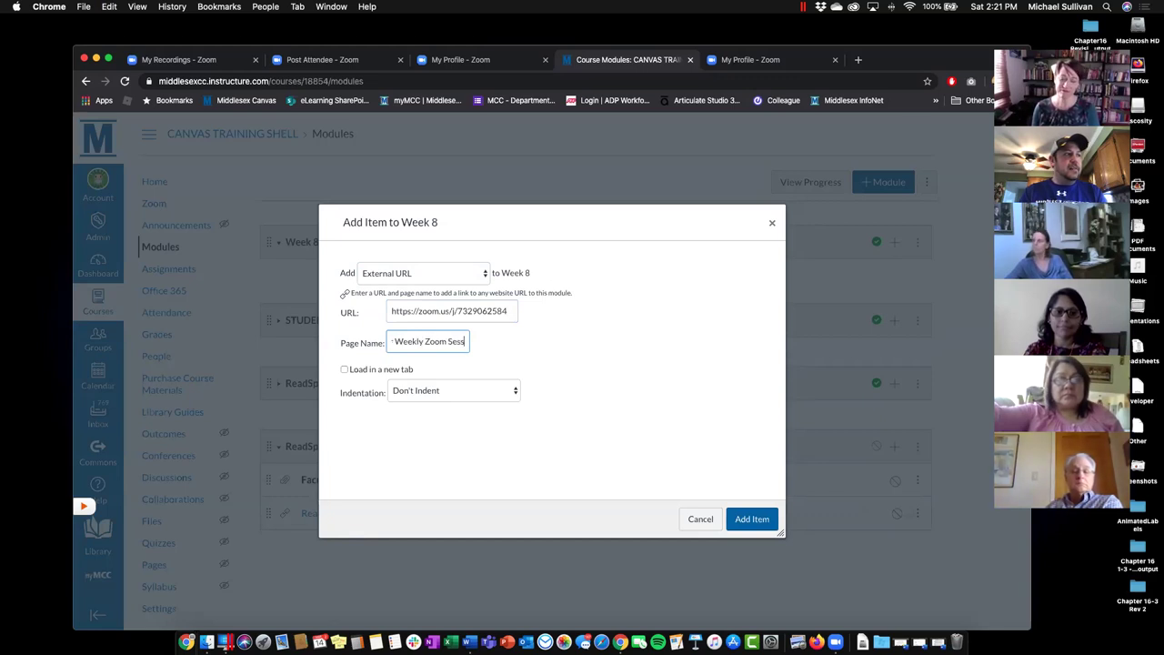
{"action": "type", "text": "ion Link ("}
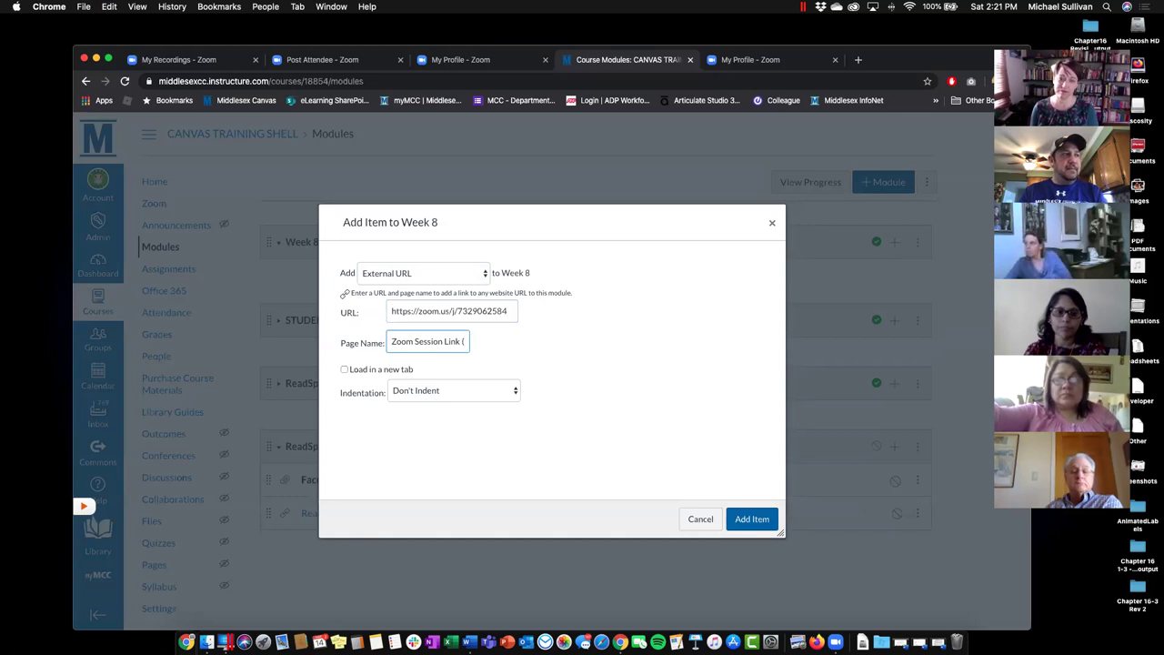
{"action": "type", "text": "Login"}
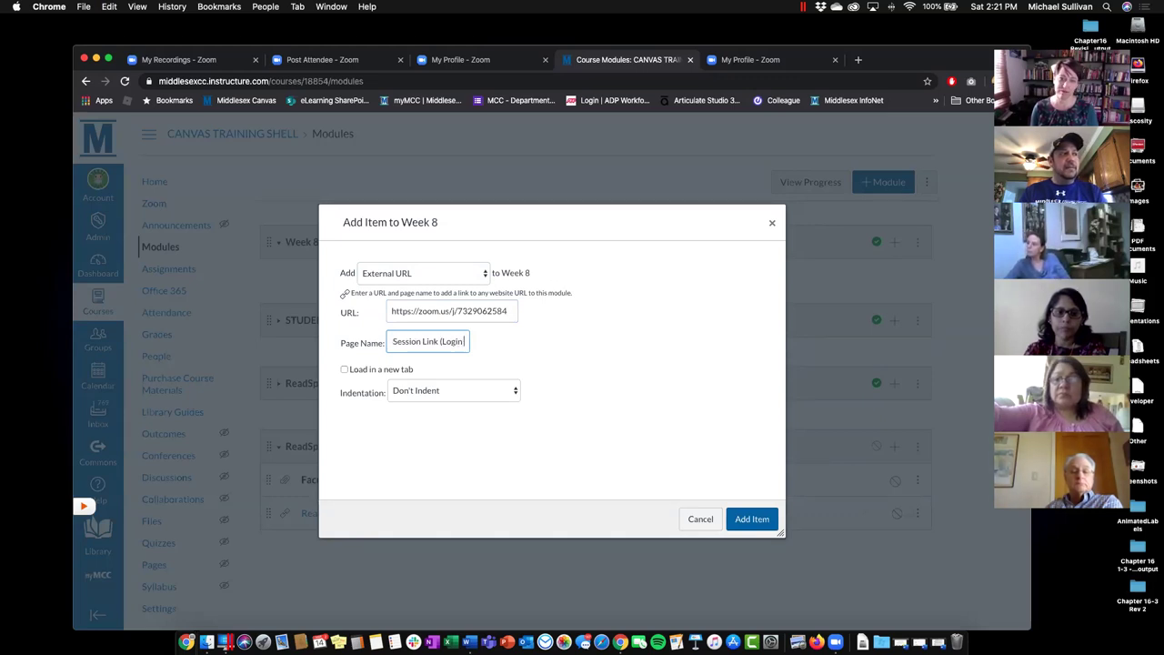
{"action": "type", "text": " Tuesday at"}
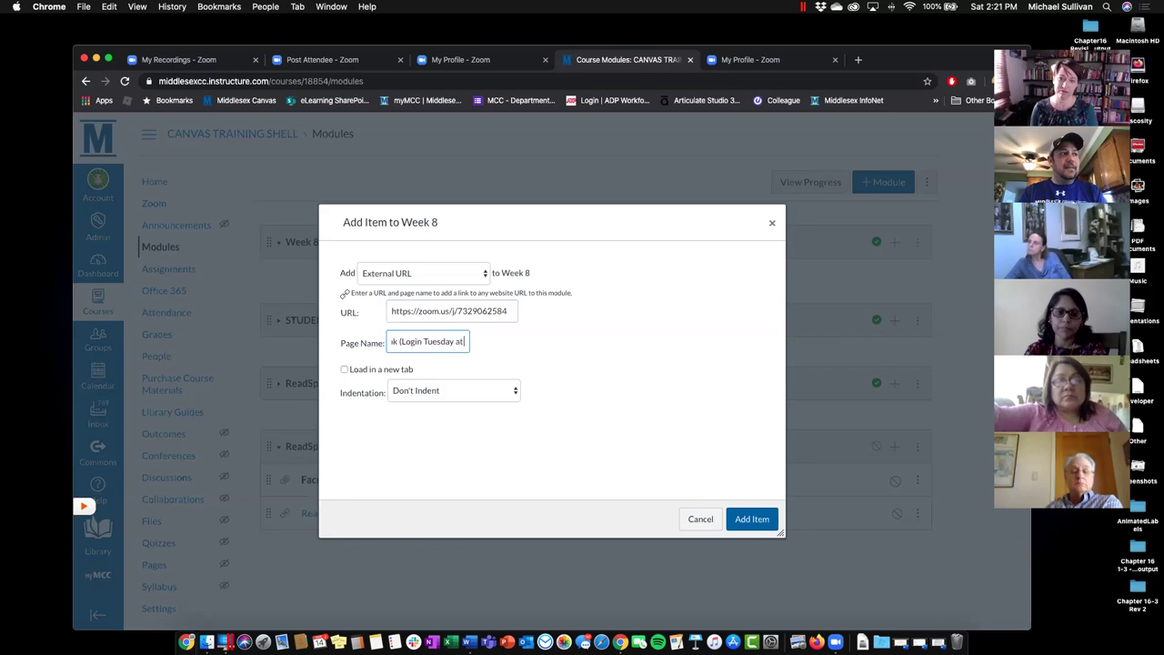
{"action": "type", "text": " 10)"}
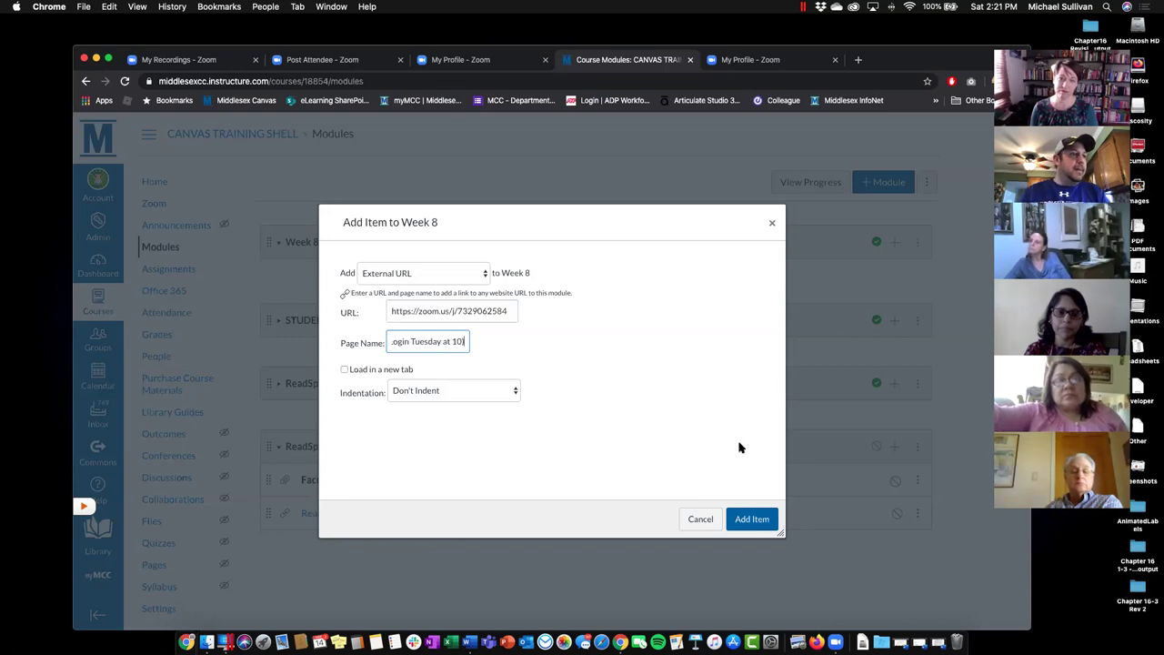
{"action": "left_click", "coordinate": [762, 519]}
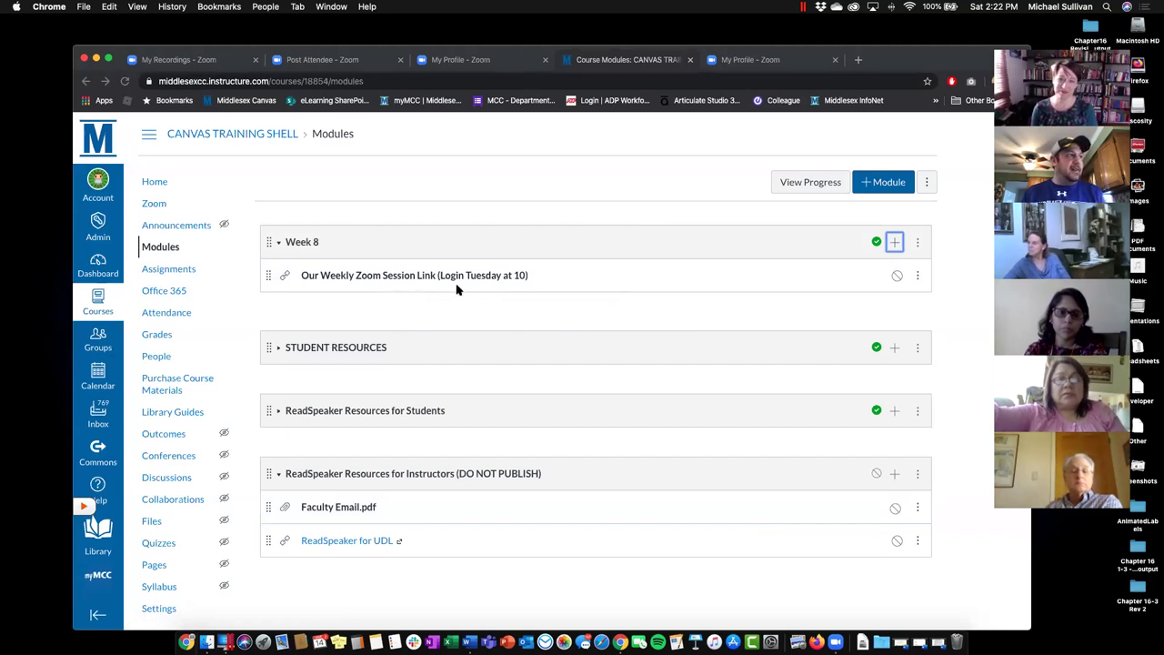
View the personal meeting link on the Zoom profile page, and publish the weekly Zoom session link in the Week 8 module.
{"action": "left_click", "coordinate": [768, 63]}
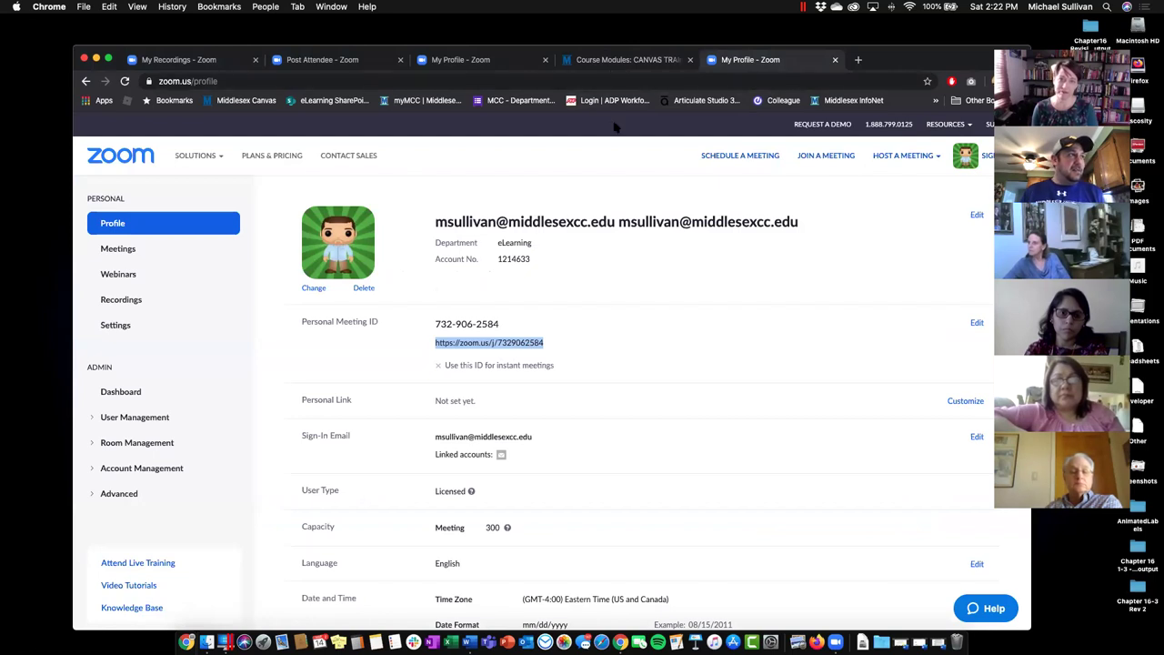
{"action": "left_click", "coordinate": [594, 61]}
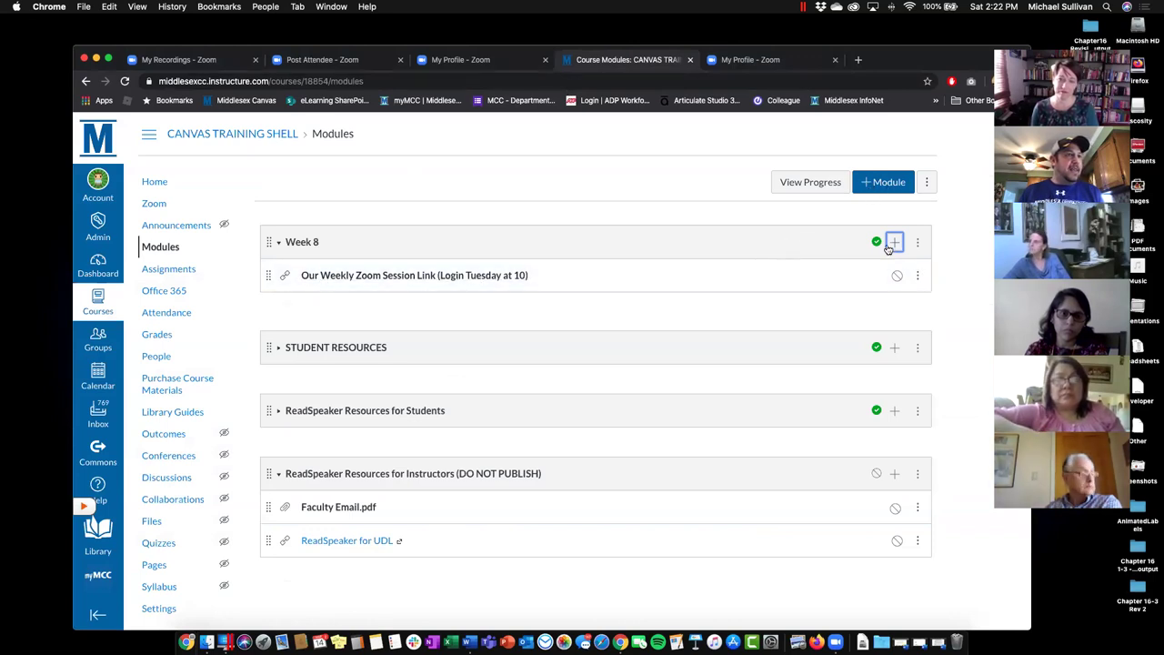
{"action": "left_click", "coordinate": [897, 275]}
{"action": "left_click", "coordinate": [895, 242]}
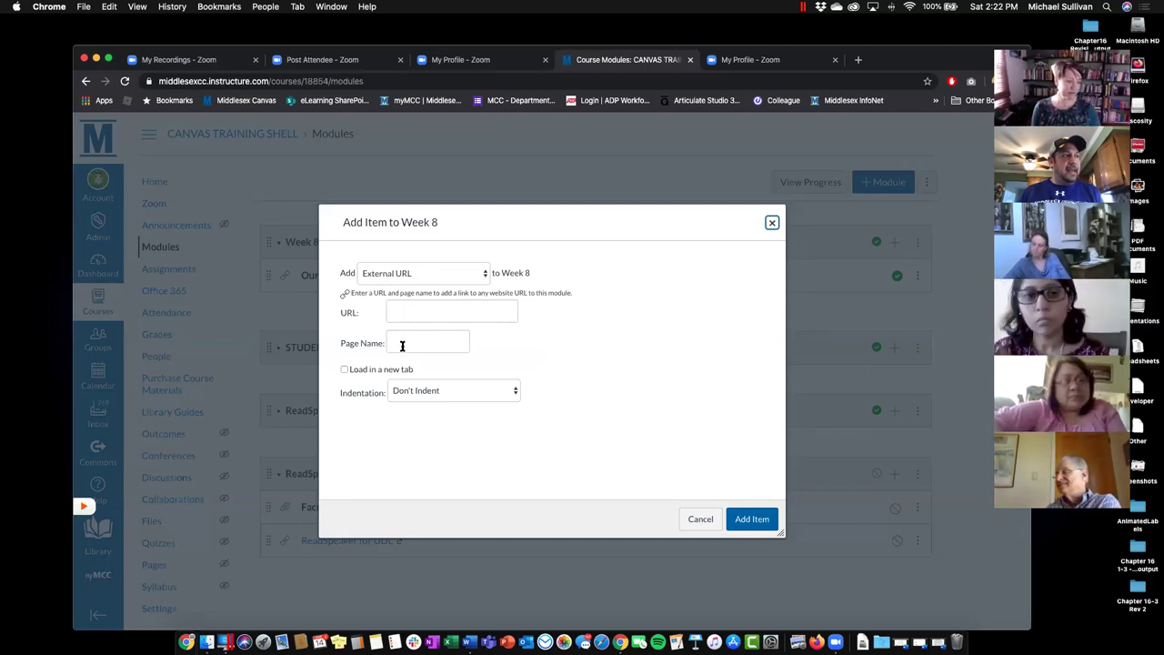
{"action": "left_click", "coordinate": [699, 520]}
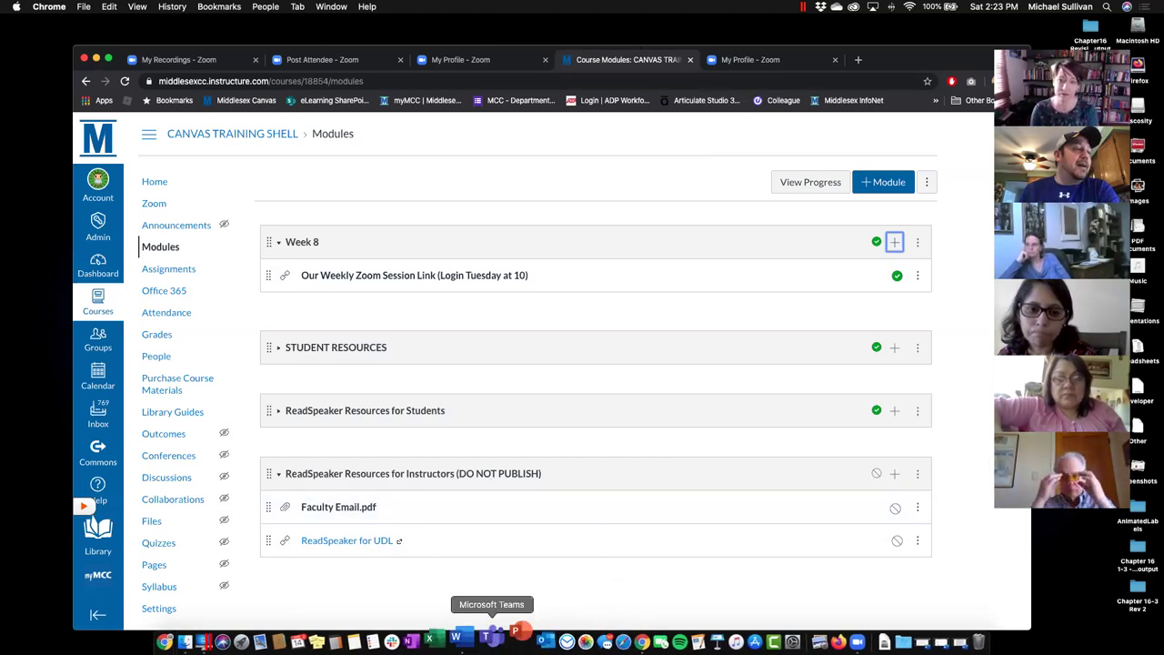
Switch to PowerPoint and open the recent presentation "FlipGrid - Adjunct Faculty Development Day - Spring 2020".
{"action": "left_click", "coordinate": [506, 634]}
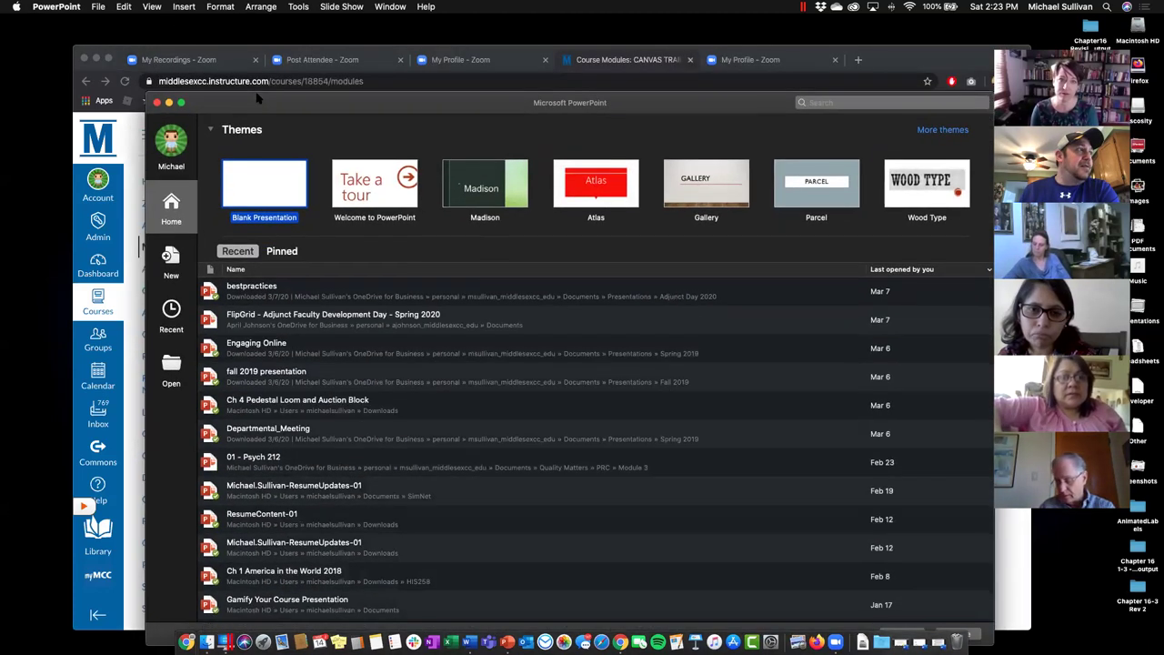
{"action": "scroll", "coordinate": [424, 346], "scroll_direction": "down", "scroll_amount": 1}
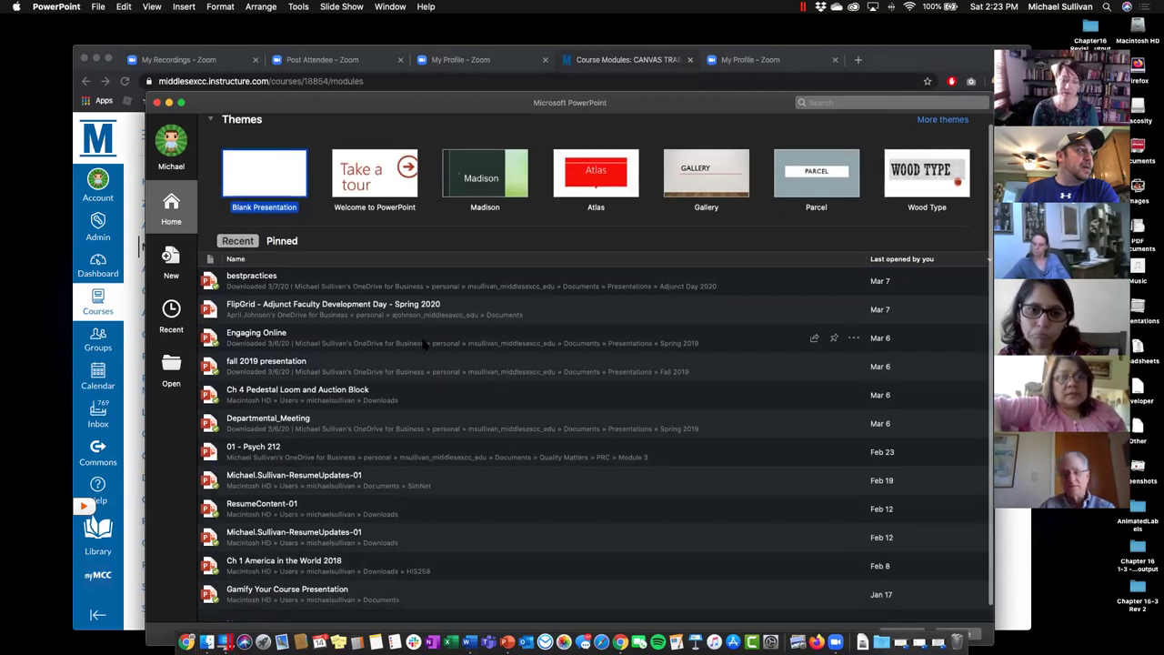
{"action": "left_click", "coordinate": [292, 313]}
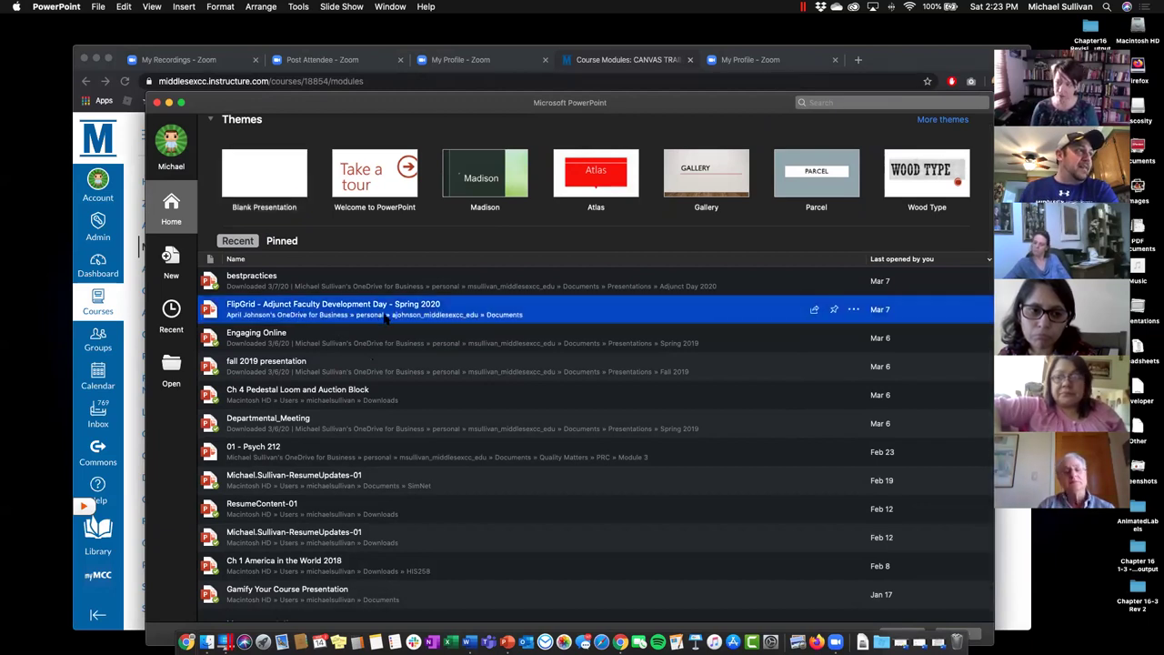
{"action": "key", "text": "Return"}
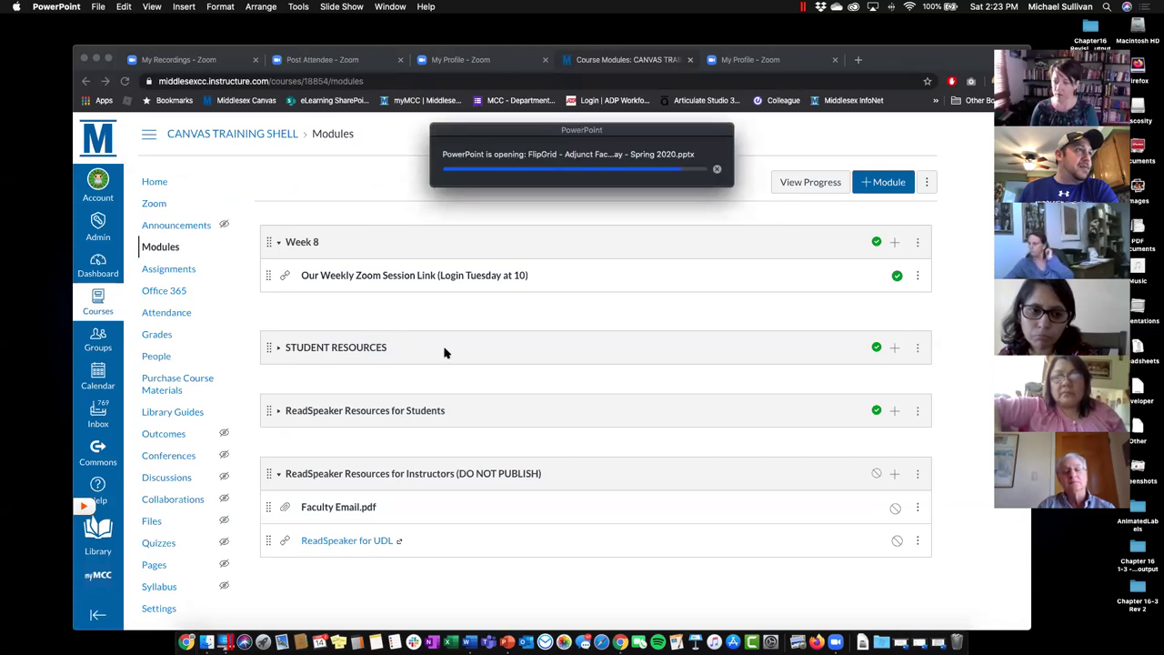
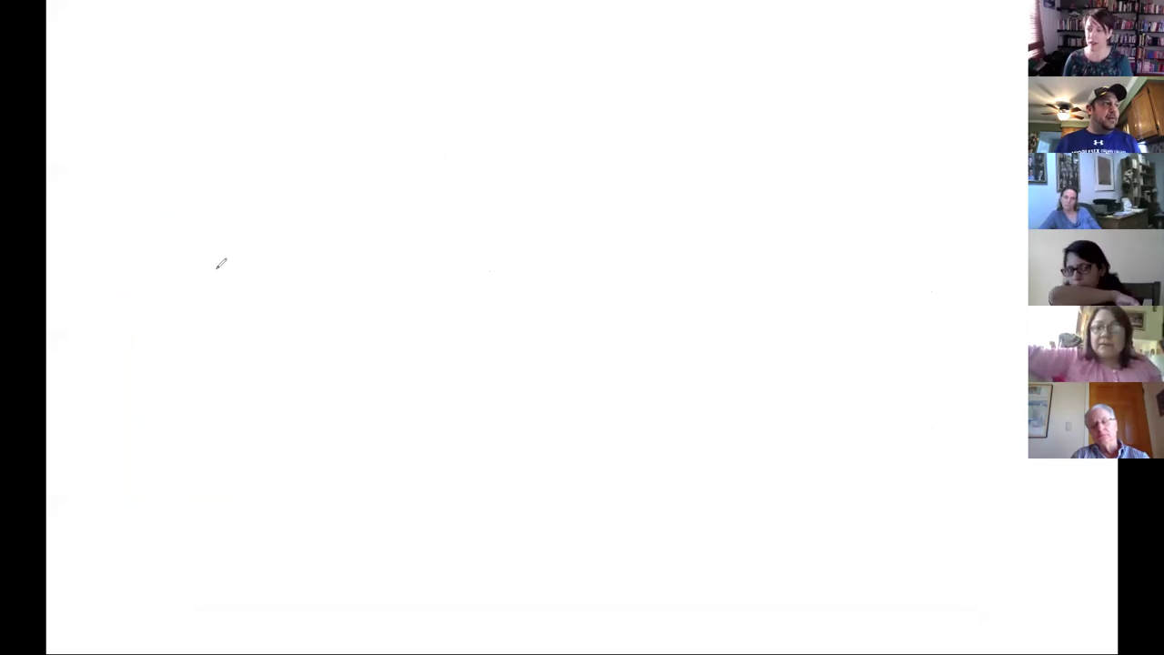
Handwrite the word "Hi" freehand on the blank Zoom whiteboard.
{"action": "left_click_drag", "start_coordinate": [217, 273], "coordinate": [234, 444]}
{"action": "left_click_drag", "start_coordinate": [285, 273], "coordinate": [308, 448]}
{"action": "left_click_drag", "start_coordinate": [303, 342], "coordinate": [153, 341]}
{"action": "left_click_drag", "start_coordinate": [369, 346], "coordinate": [381, 424]}
{"action": "left_click_drag", "start_coordinate": [360, 261], "coordinate": [361, 269]}
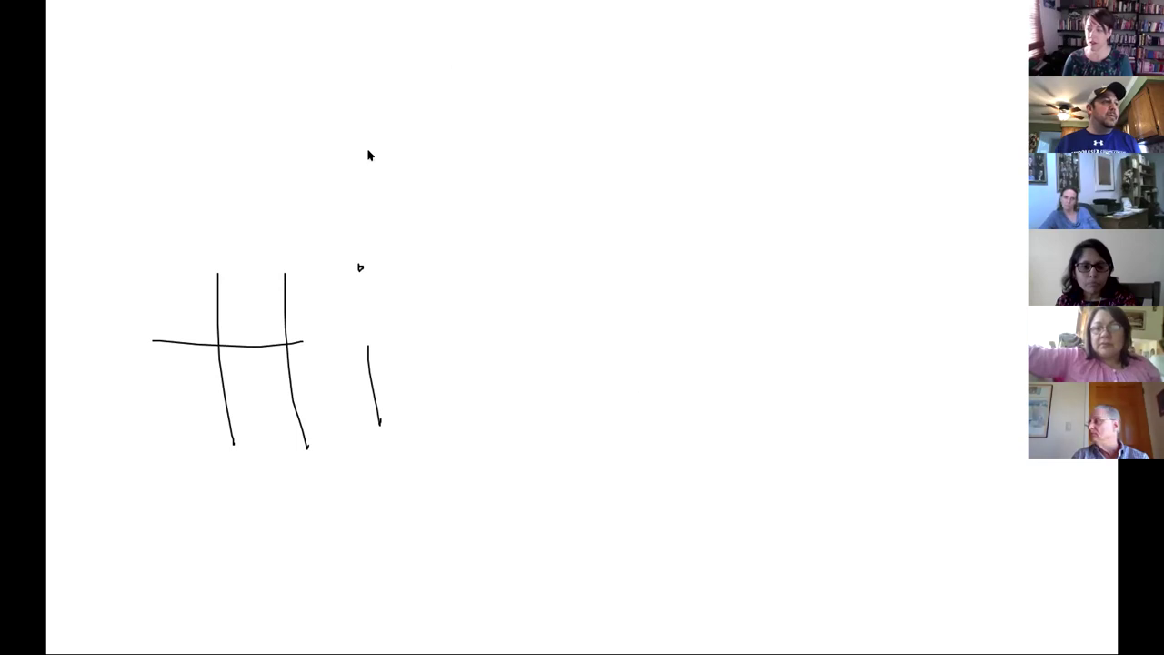
Add a text box reading "Here's my text" beside the handwritten word on the whiteboard.
{"action": "left_click", "coordinate": [447, 235]}
{"action": "left_click_drag", "start_coordinate": [594, 249], "coordinate": [597, 280]}
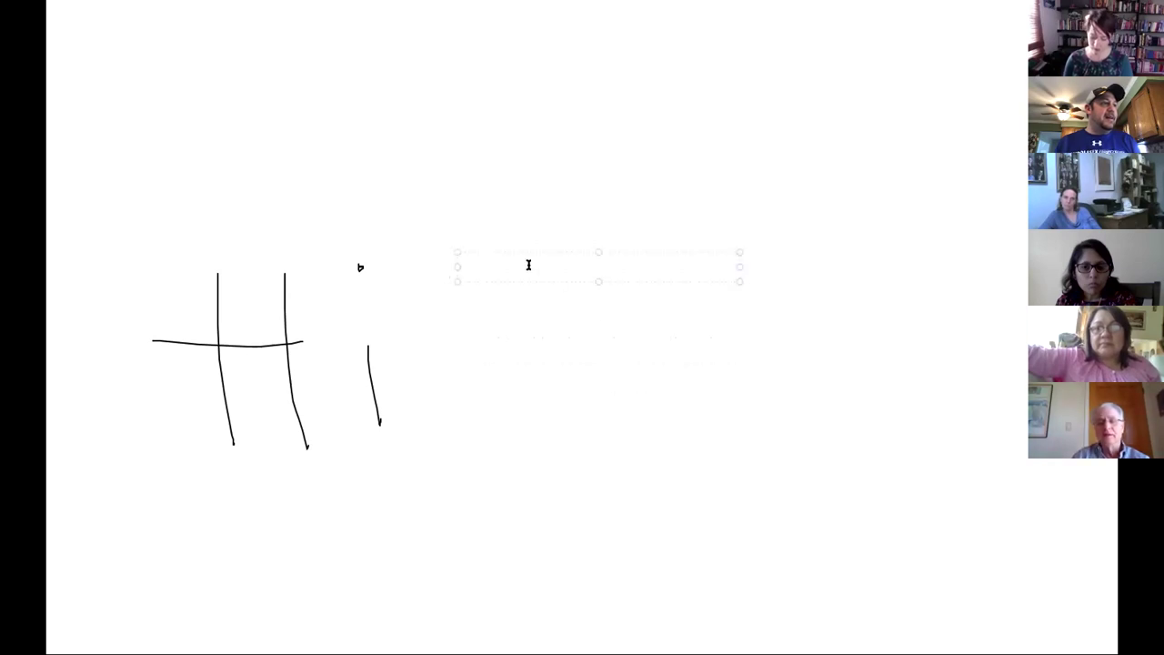
{"action": "type", "text": "dHere"}
{"action": "key", "text": "BackSpace"}
{"action": "key", "text": "BackSpace"}
{"action": "key", "text": "BackSpace"}
{"action": "key", "text": "BackSpace"}
{"action": "key", "text": "BackSpace"}
{"action": "type", "text": "Here's my text"}
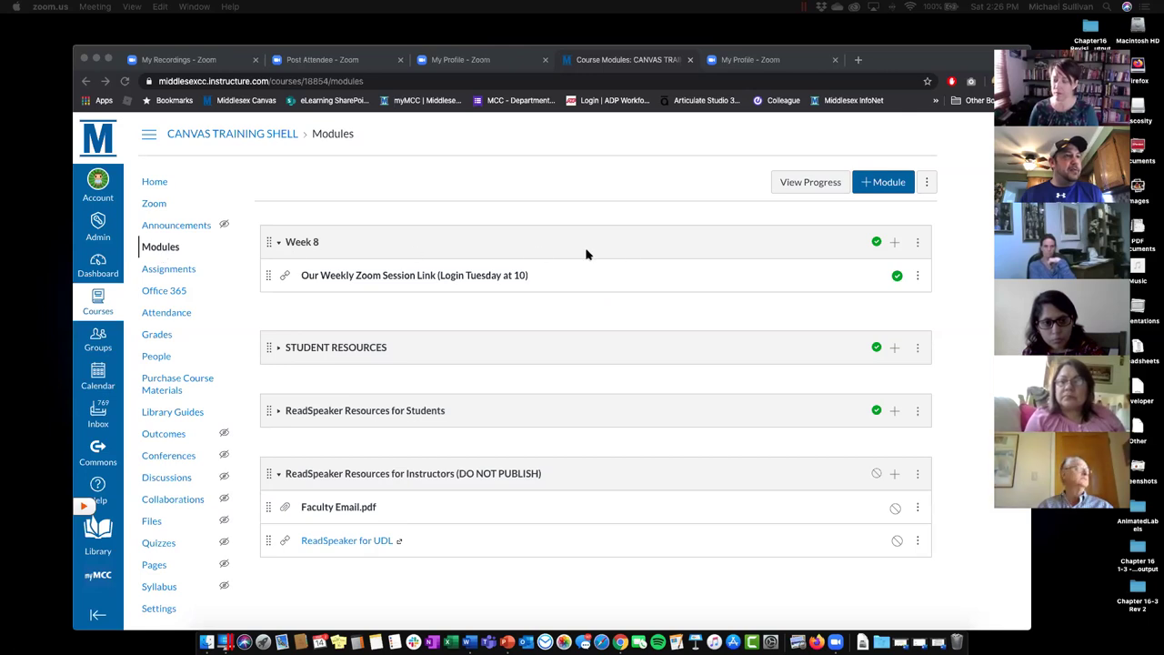
Add a new assignment named Weekly Reflection Paper to the Week 8 module in Canvas and publish it.
{"action": "left_click", "coordinate": [895, 242]}
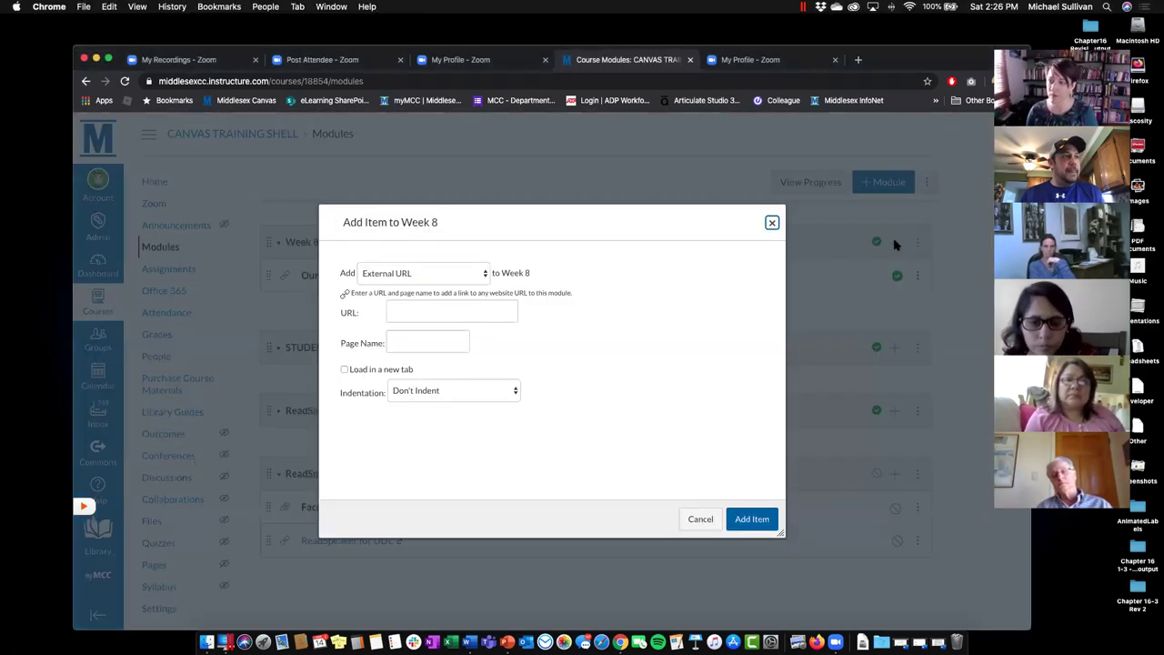
{"action": "left_click", "coordinate": [418, 275]}
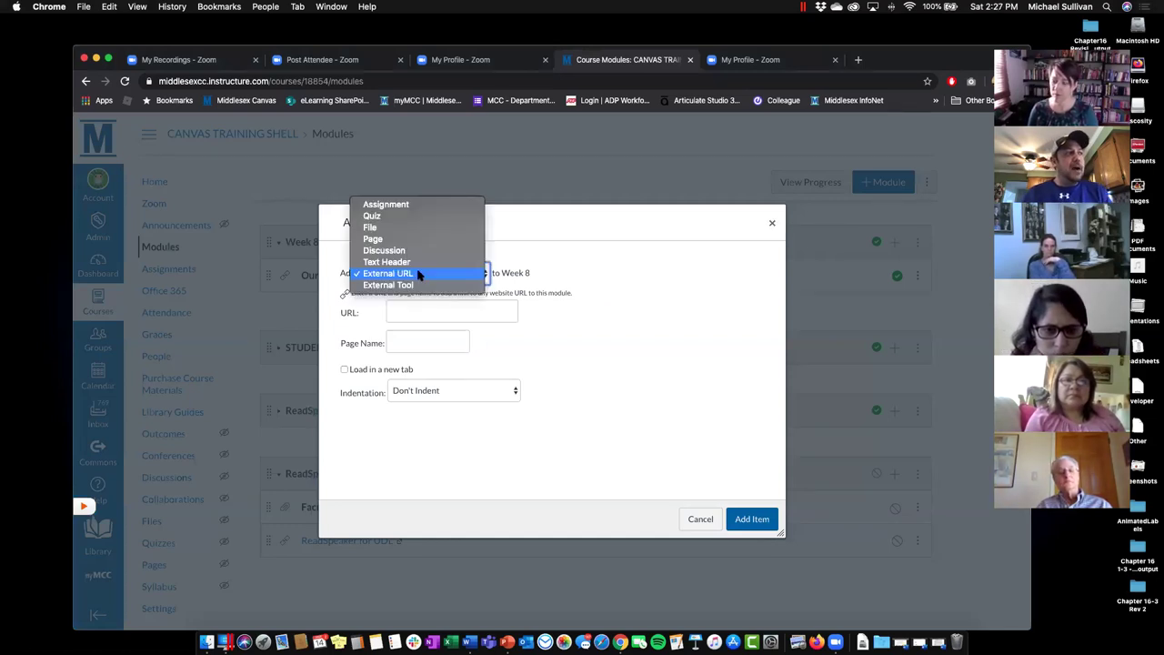
{"action": "left_click", "coordinate": [406, 205]}
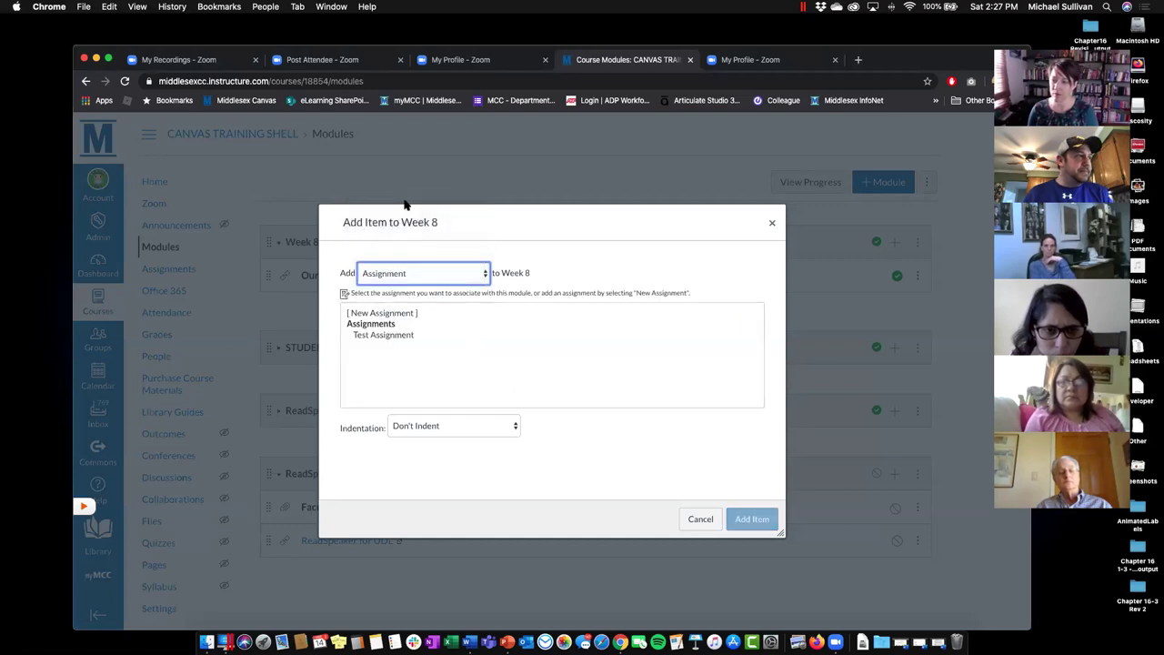
{"action": "left_click", "coordinate": [386, 314]}
{"action": "left_click", "coordinate": [438, 434]}
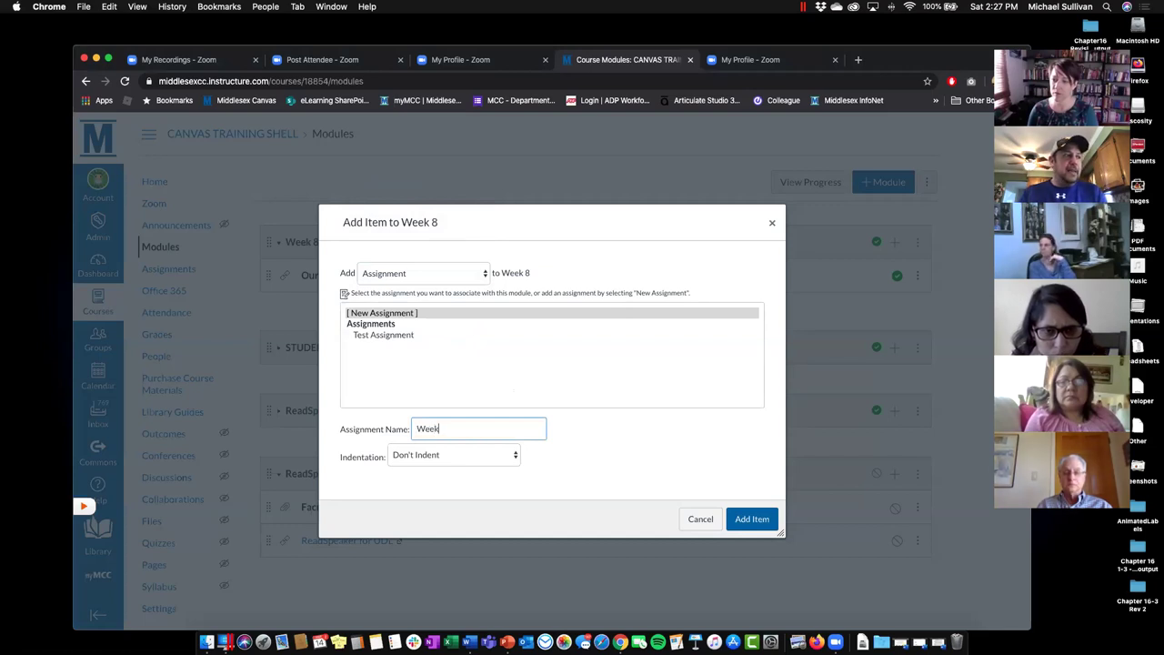
{"action": "type", "text": "Weekly Relection"}
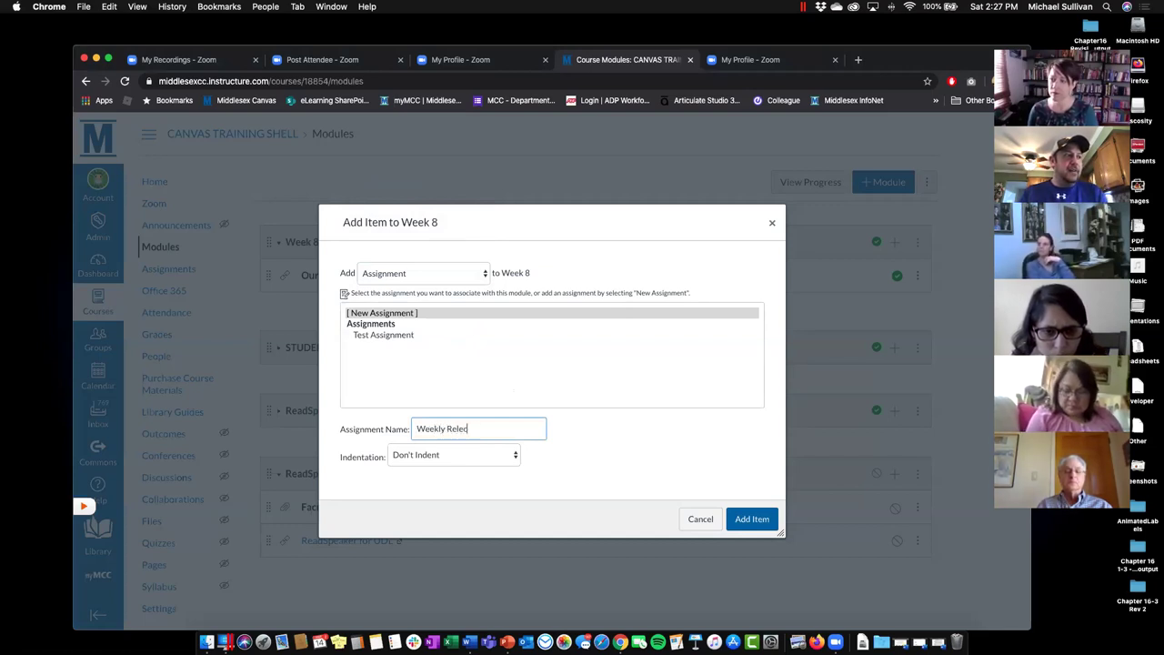
{"action": "key", "text": "BackSpace"}
{"action": "key", "text": "BackSpace"}
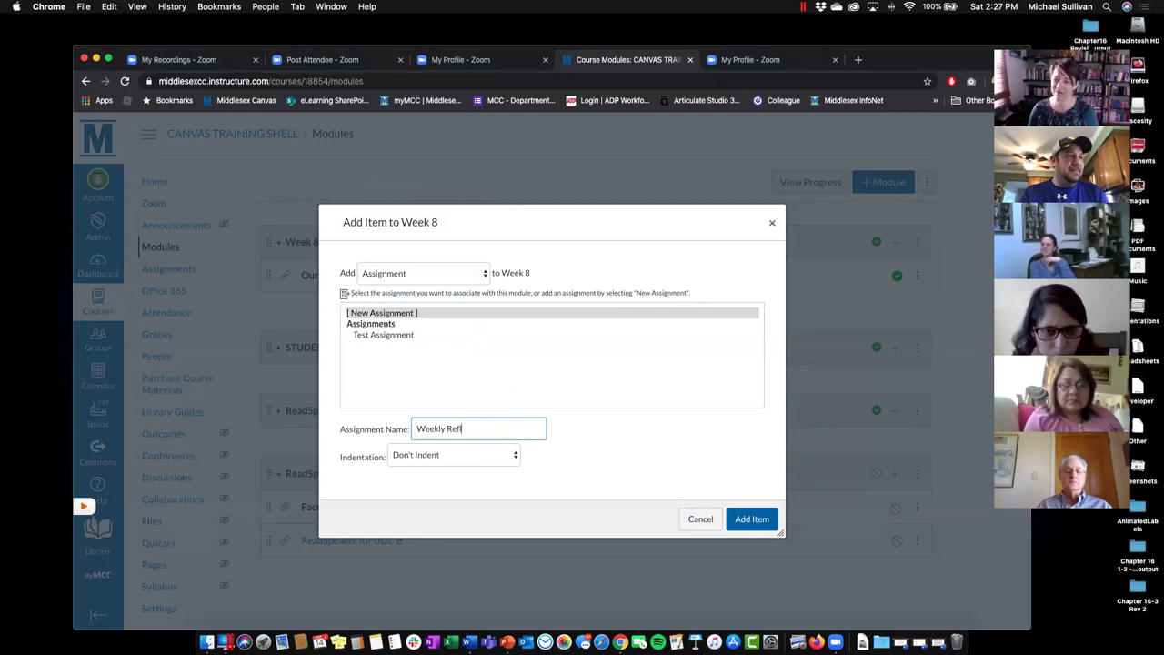
{"action": "type", "text": "Paper"}
{"action": "left_click", "coordinate": [753, 518]}
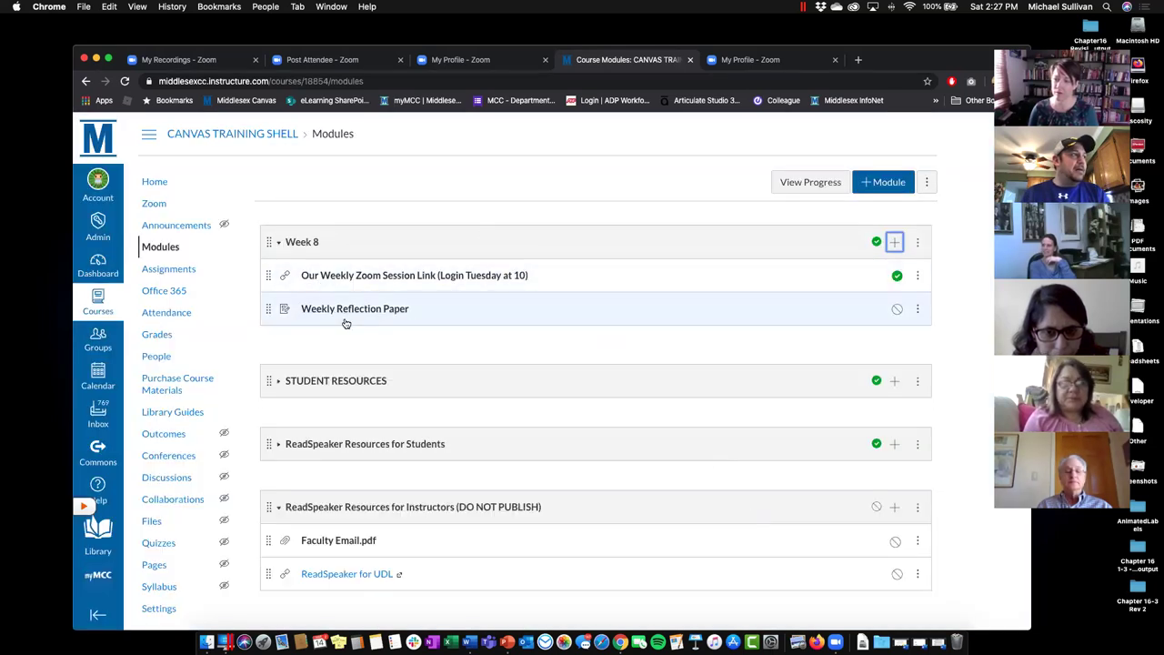
{"action": "left_click", "coordinate": [898, 310]}
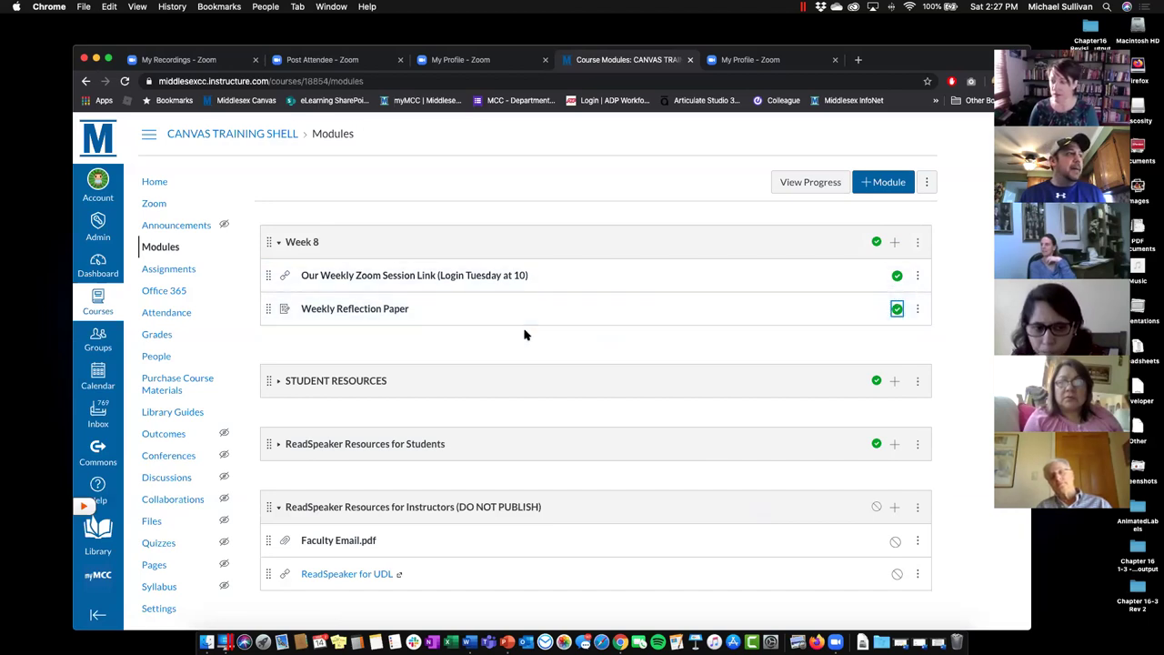
Edit the Weekly Reflection Paper assignment and enter the description "The paper needs to be 12 pages in Arial Font. Be sure to use MLA formatting.".
{"action": "left_click", "coordinate": [342, 310]}
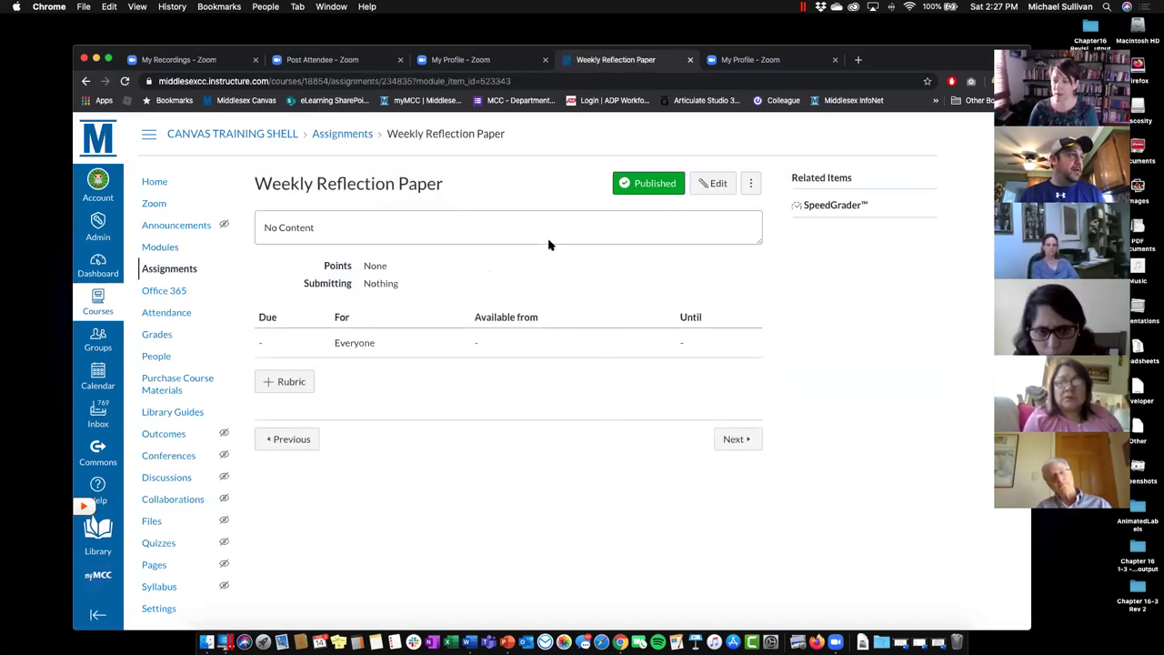
{"action": "left_click", "coordinate": [715, 185]}
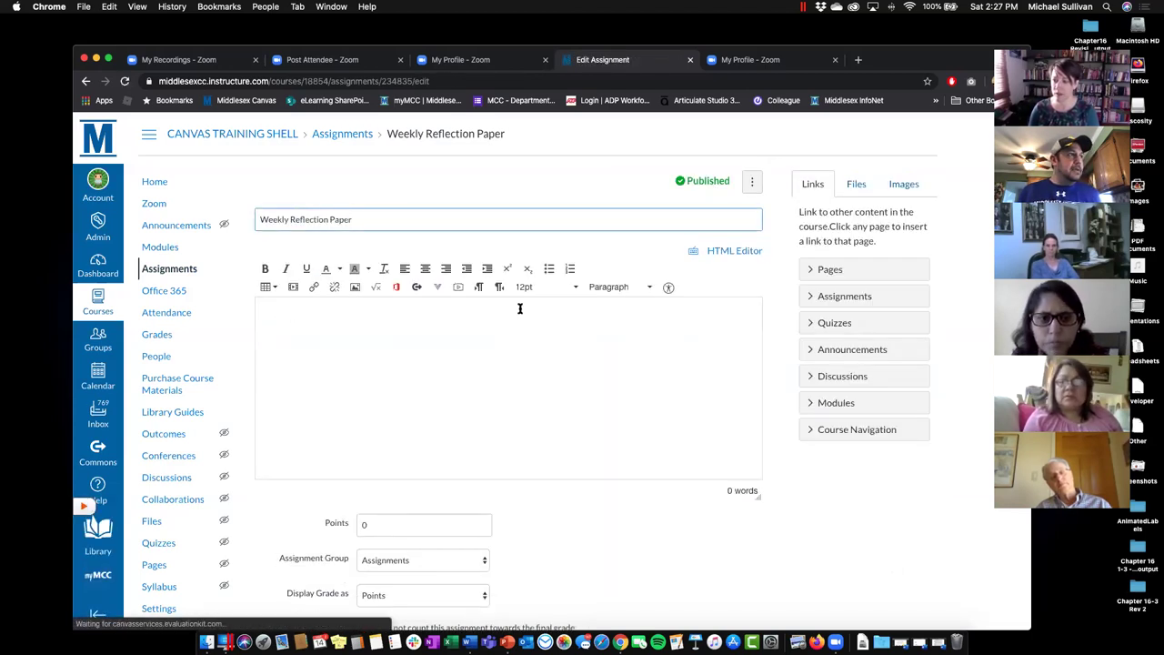
{"action": "left_click", "coordinate": [374, 310]}
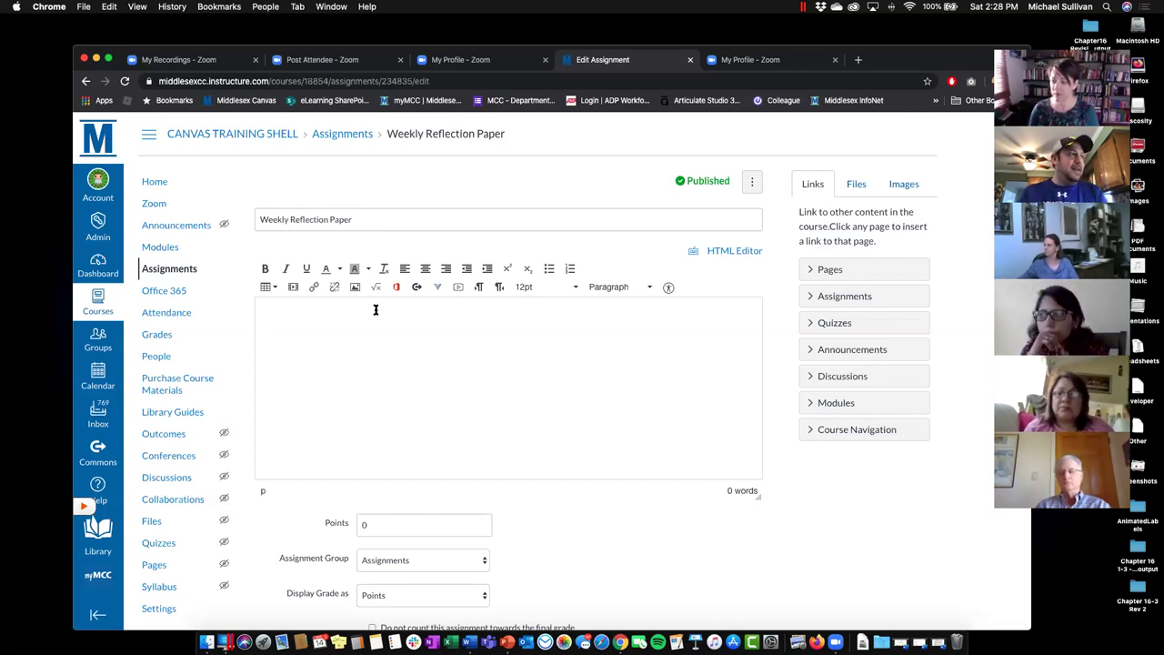
{"action": "type", "text": "The paper needs to be 12 pa"}
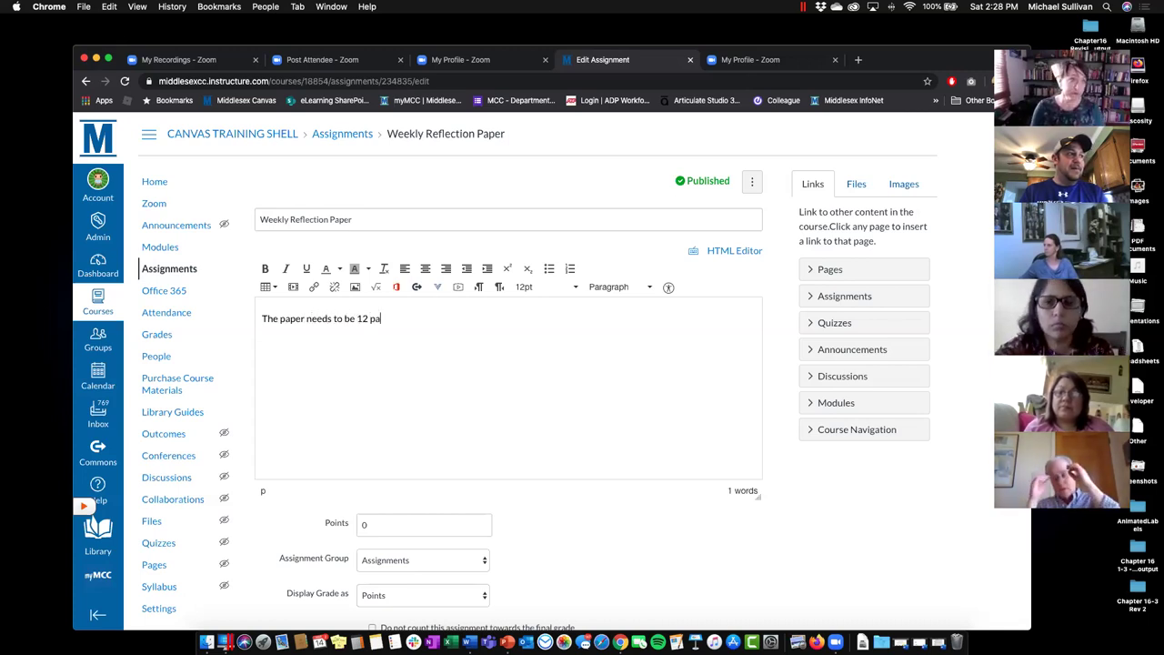
{"action": "type", "text": "ges in Arial Font. Be"}
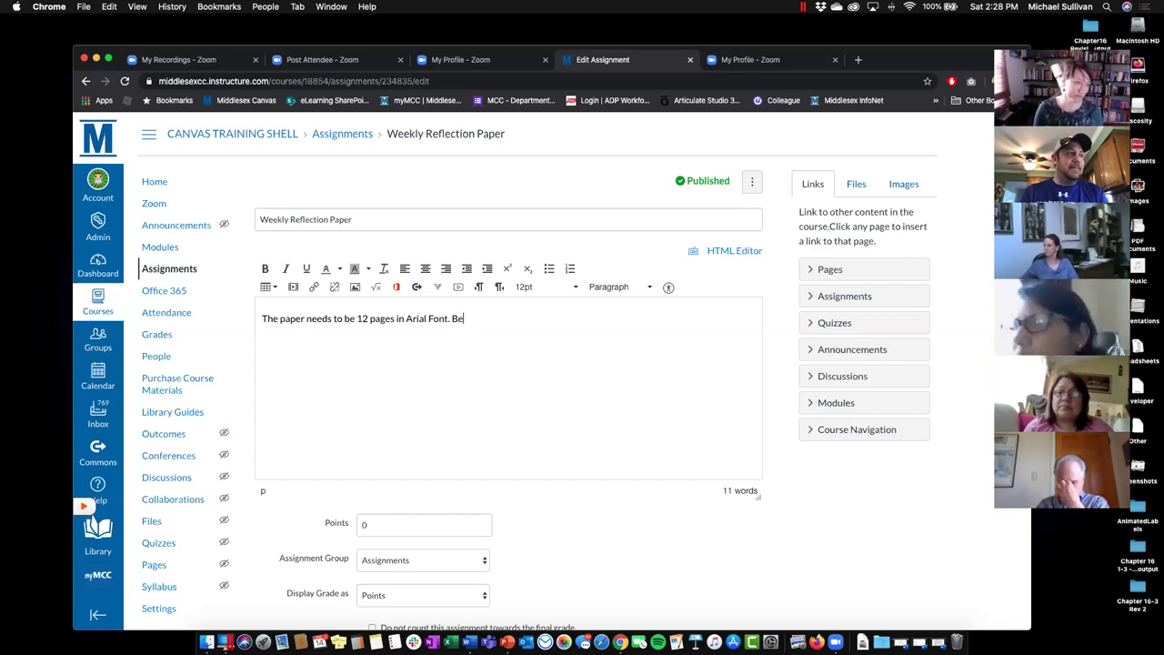
{"action": "type", "text": "se MLA formating."}
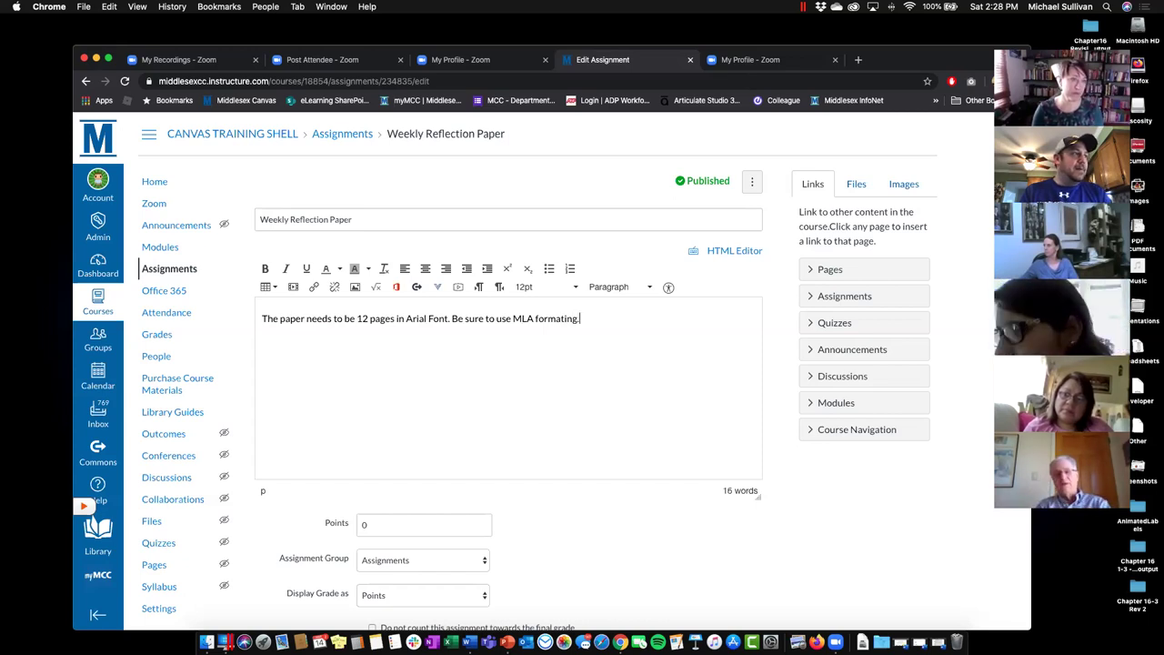
{"action": "key", "text": "Return"}
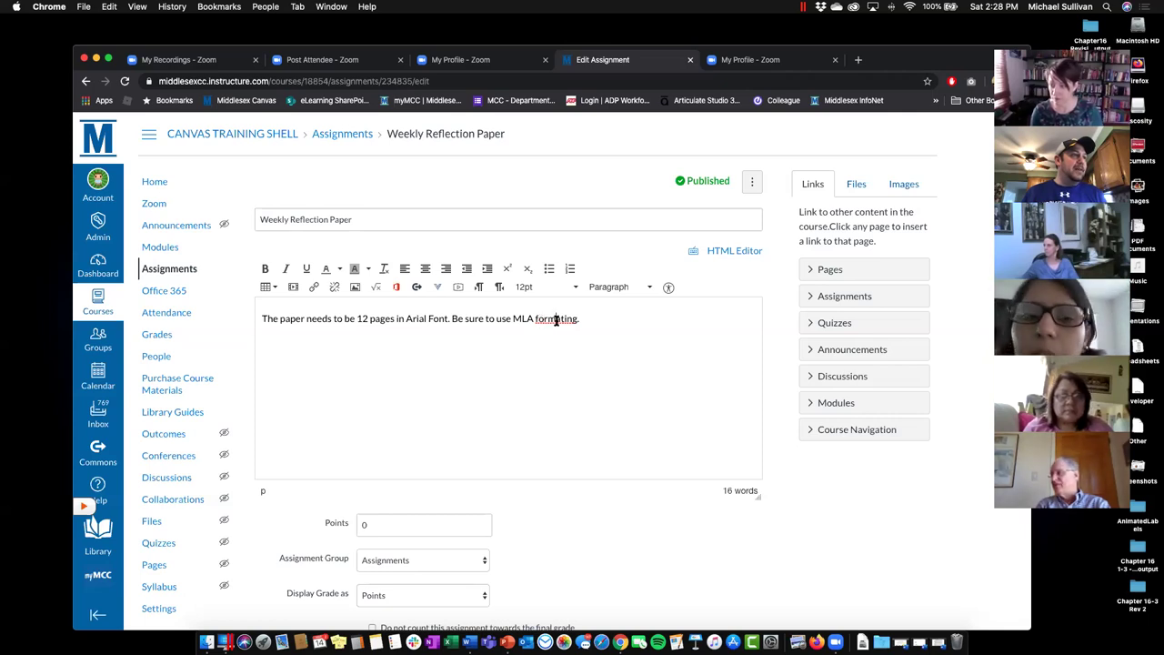
{"action": "type", "text": "m"}
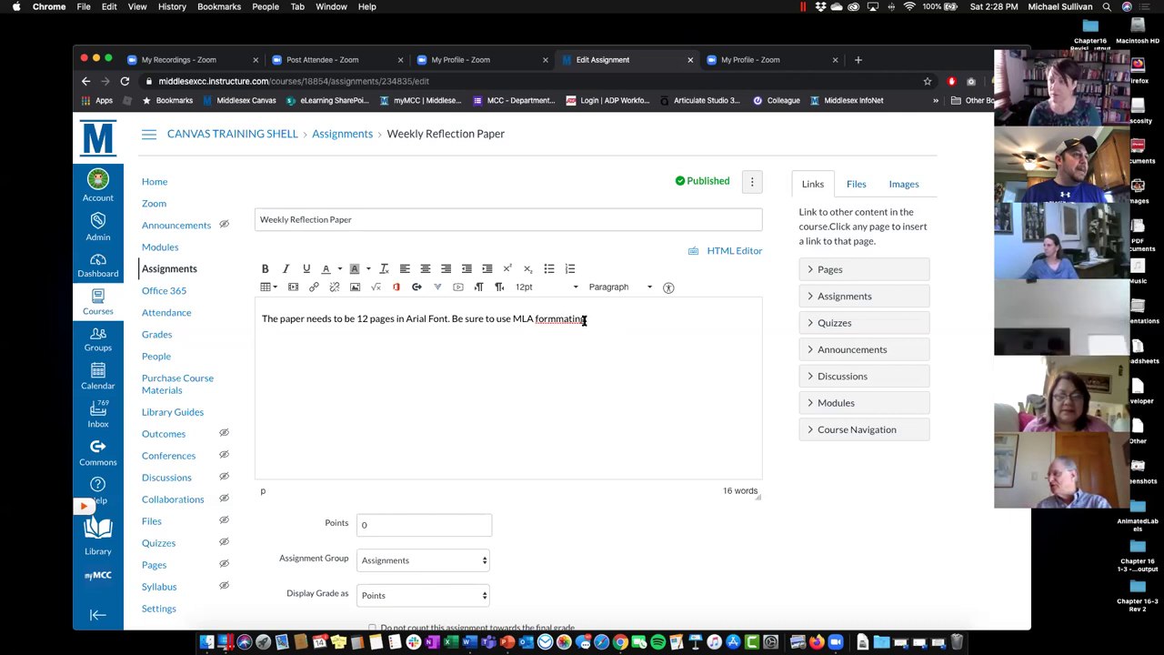
{"action": "left_click_drag", "start_coordinate": [606, 318], "coordinate": [537, 311]}
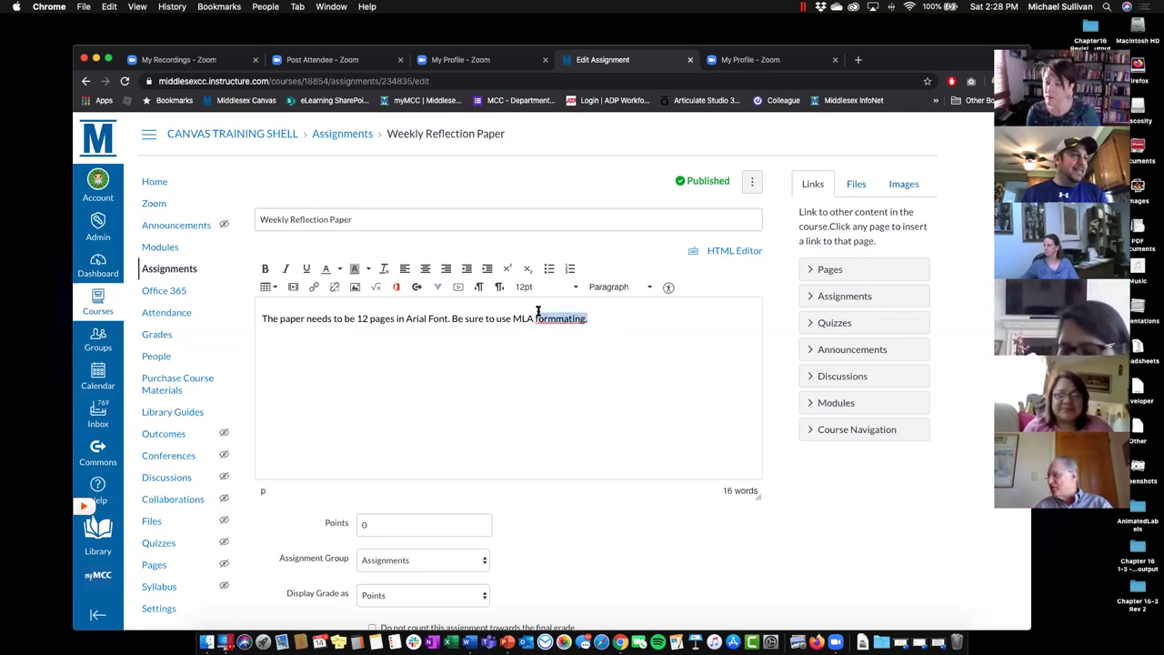
{"action": "key", "text": "BackSpace"}
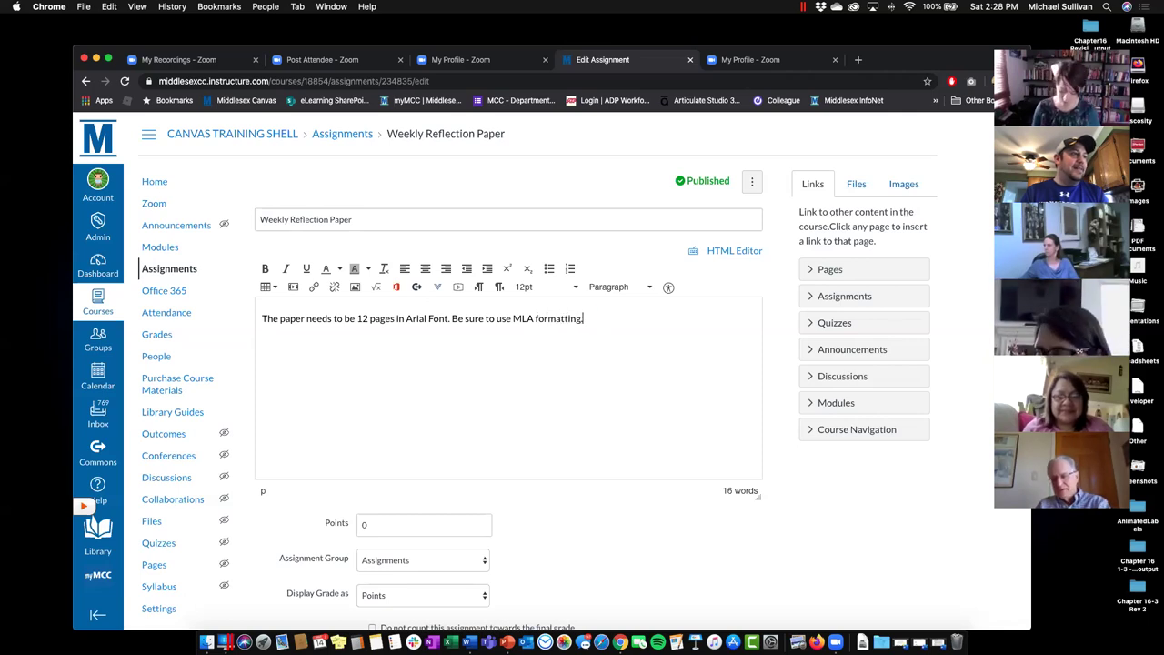
Set the assignment's points to 100 and display its grade as Percentage.
{"action": "scroll", "coordinate": [509, 486], "scroll_direction": "down", "scroll_amount": 3}
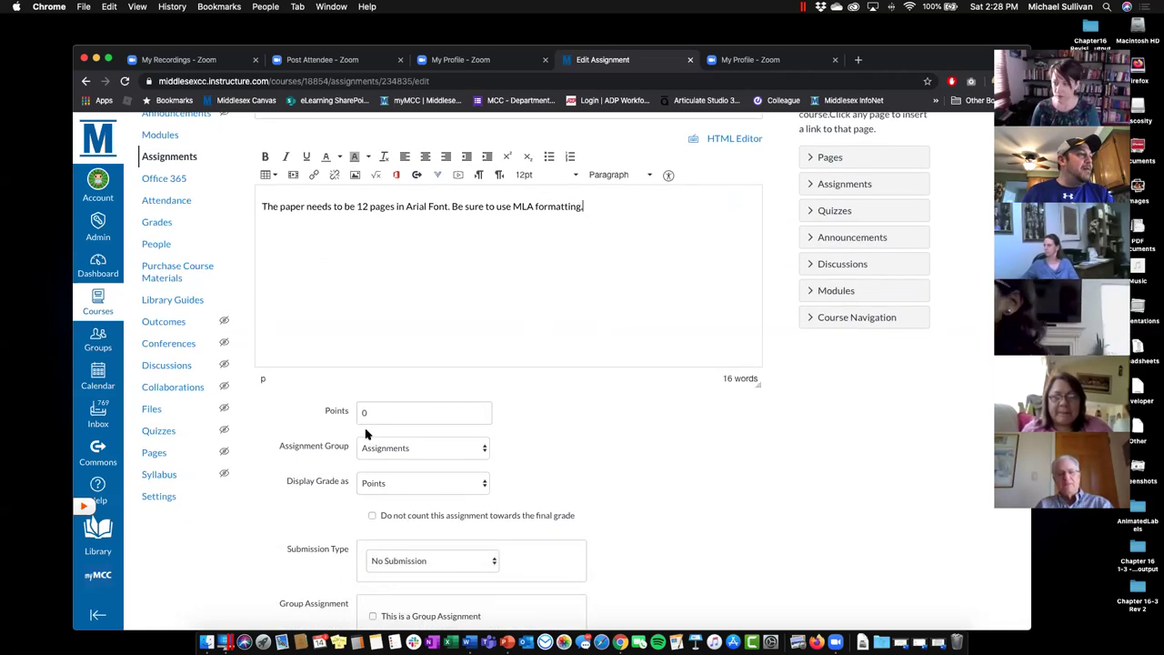
{"action": "left_click", "coordinate": [376, 413]}
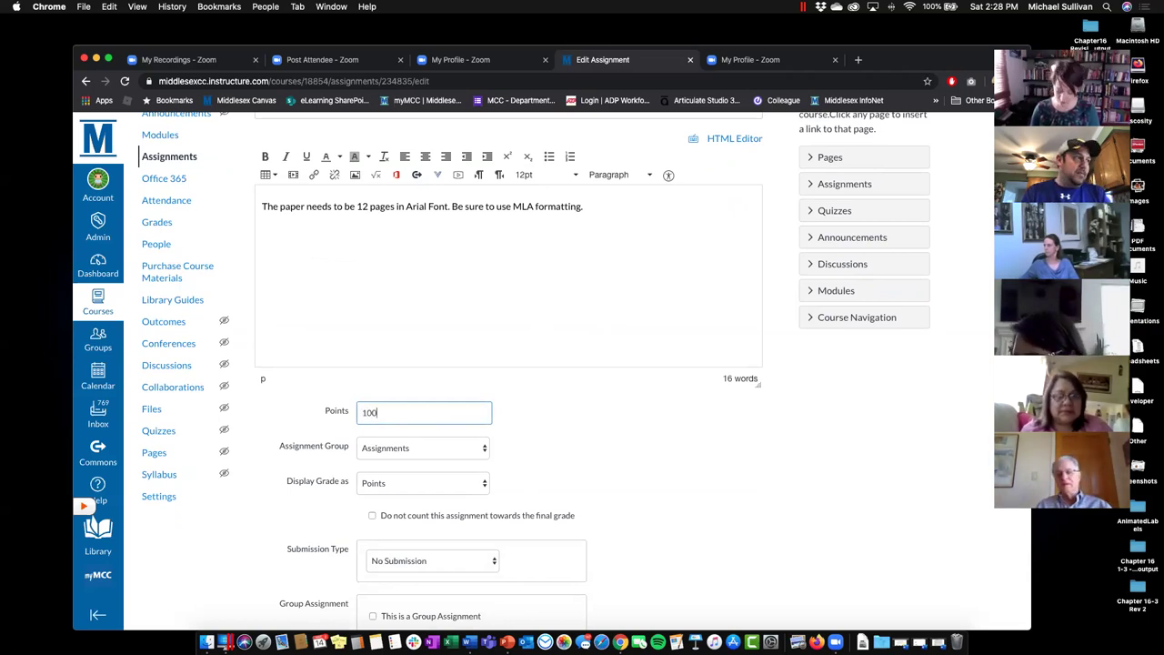
{"action": "scroll", "coordinate": [568, 453], "scroll_direction": "down", "scroll_amount": 1}
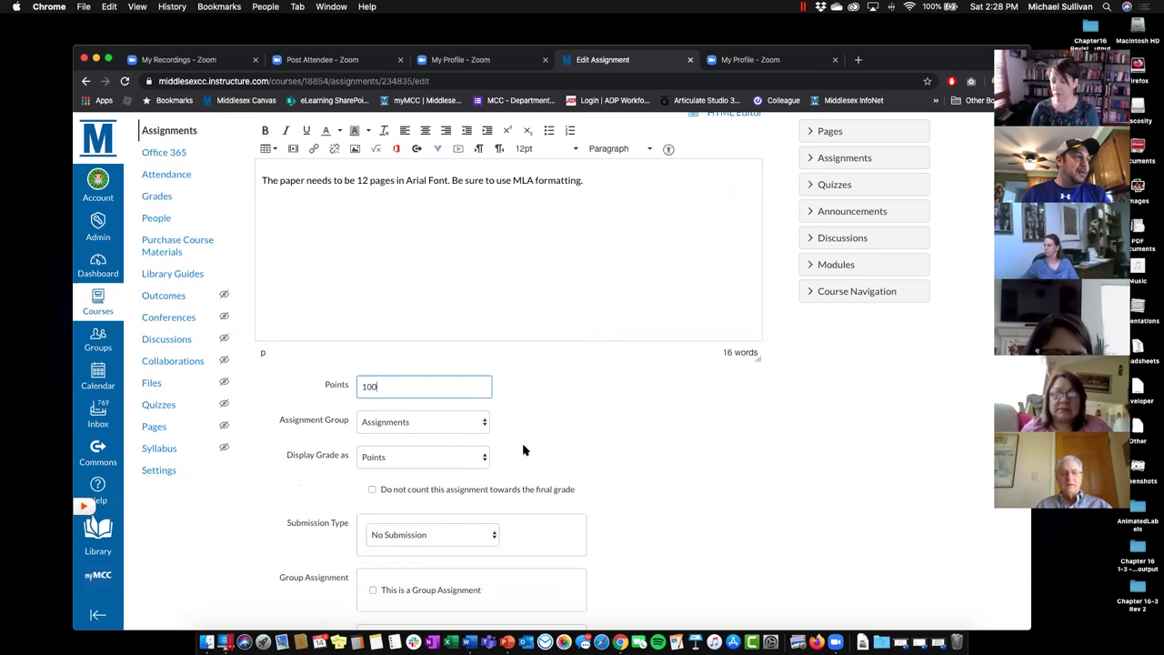
{"action": "scroll", "coordinate": [414, 441], "scroll_direction": "down", "scroll_amount": 1}
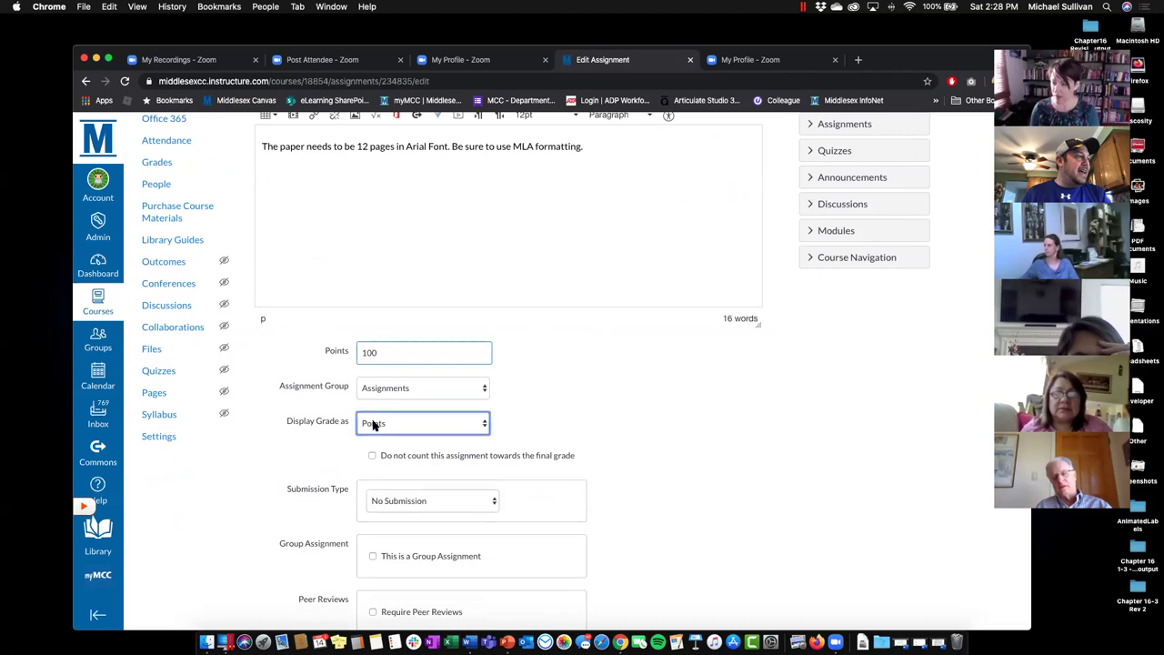
{"action": "left_click", "coordinate": [372, 424]}
{"action": "left_click", "coordinate": [384, 401]}
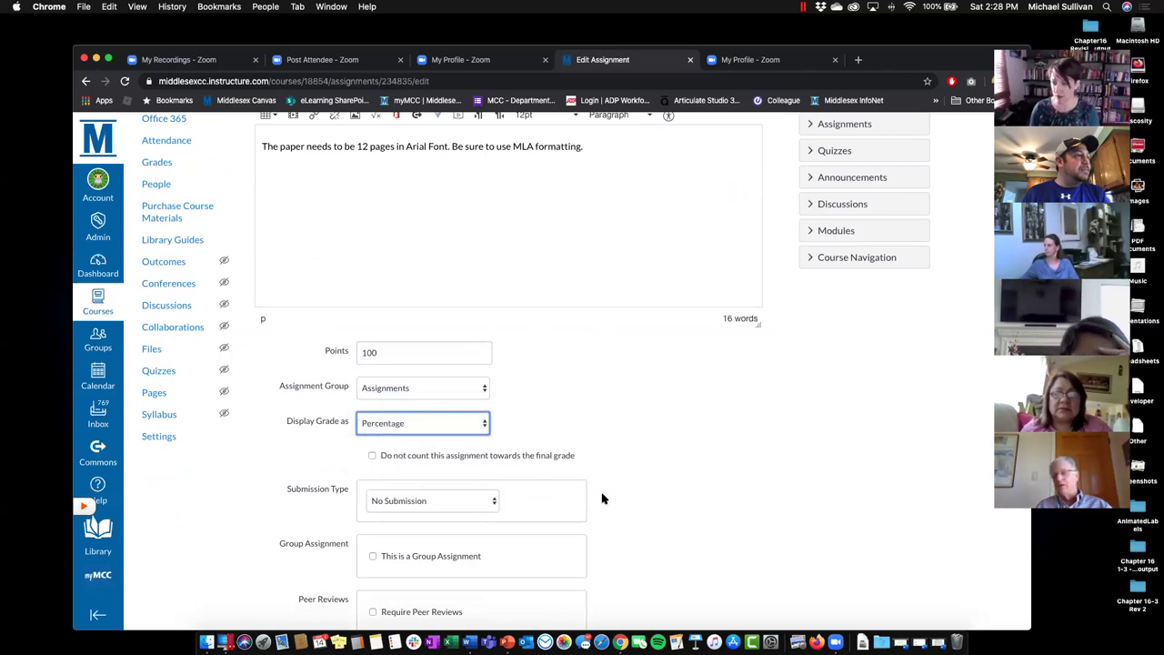
Set the assignment's submission type to On Paper.
{"action": "scroll", "coordinate": [387, 400], "scroll_direction": "down", "scroll_amount": 3}
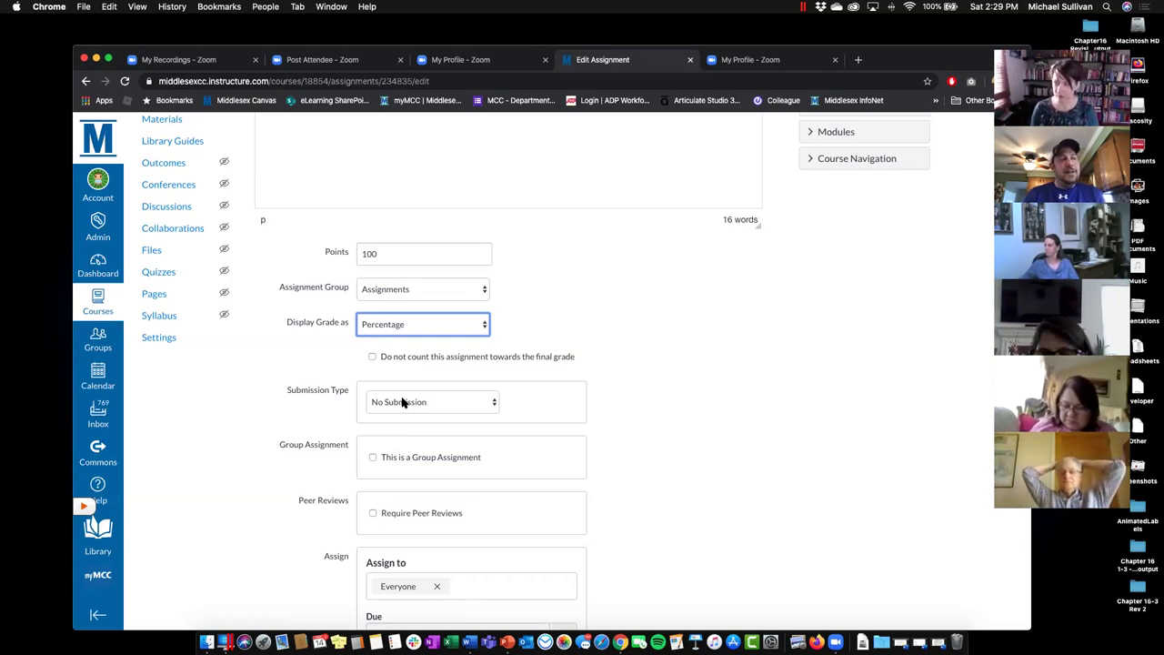
{"action": "left_click", "coordinate": [397, 403]}
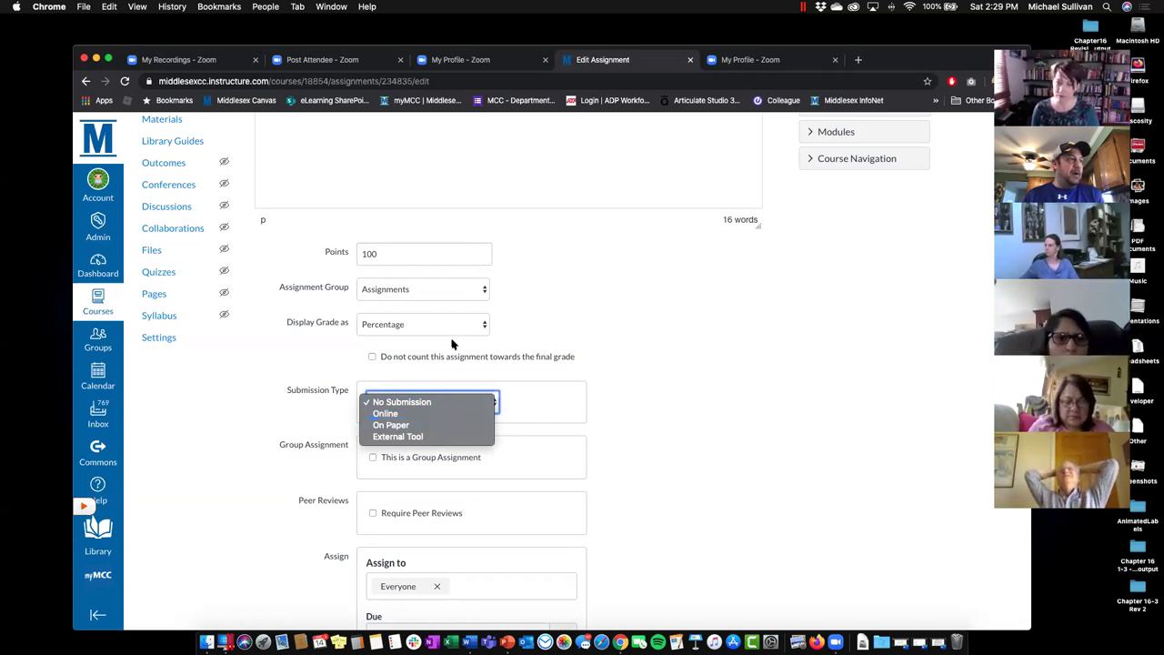
{"action": "left_click", "coordinate": [389, 426]}
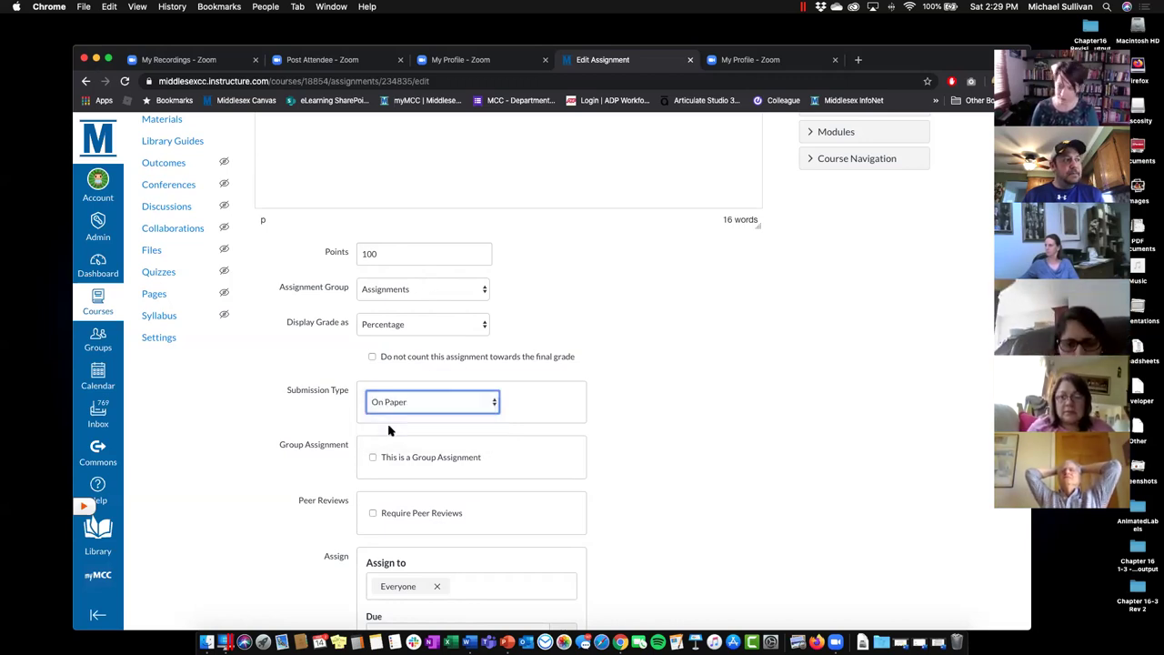
{"action": "scroll", "coordinate": [496, 432], "scroll_direction": "down", "scroll_amount": 3}
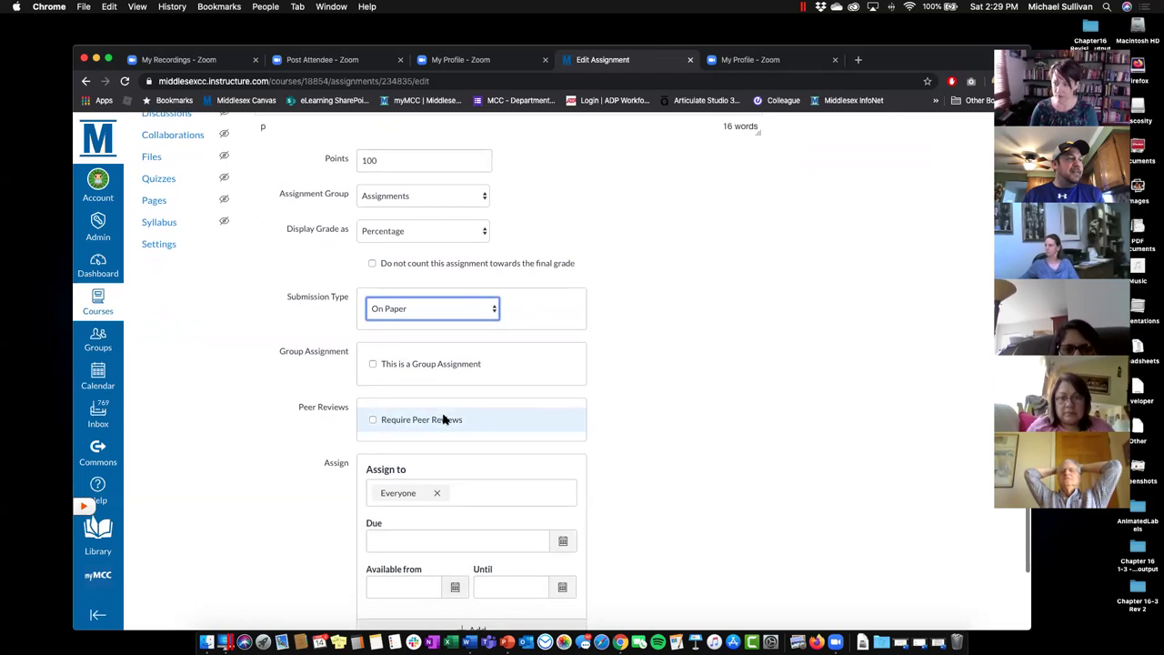
{"action": "scroll", "coordinate": [482, 453], "scroll_direction": "down", "scroll_amount": 1}
{"action": "scroll", "coordinate": [482, 453], "scroll_direction": "up", "scroll_amount": 1}
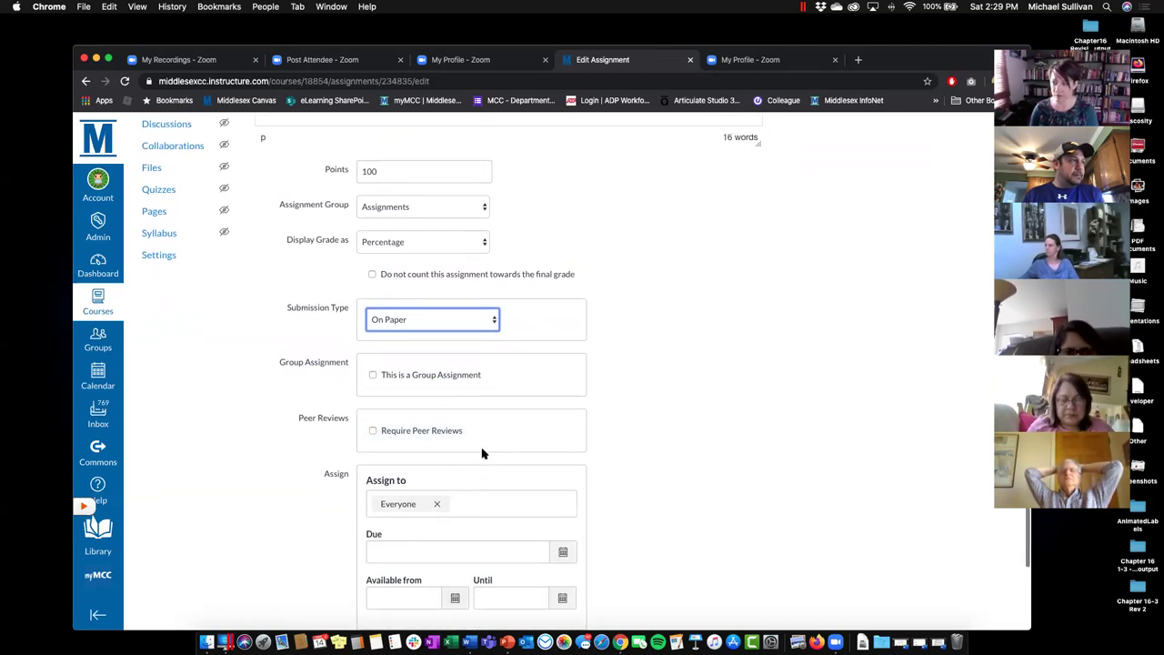
Change the submission type to Online and accept file uploads, leaving the upload file types unrestricted.
{"action": "left_click", "coordinate": [405, 326]}
{"action": "left_click", "coordinate": [403, 323]}
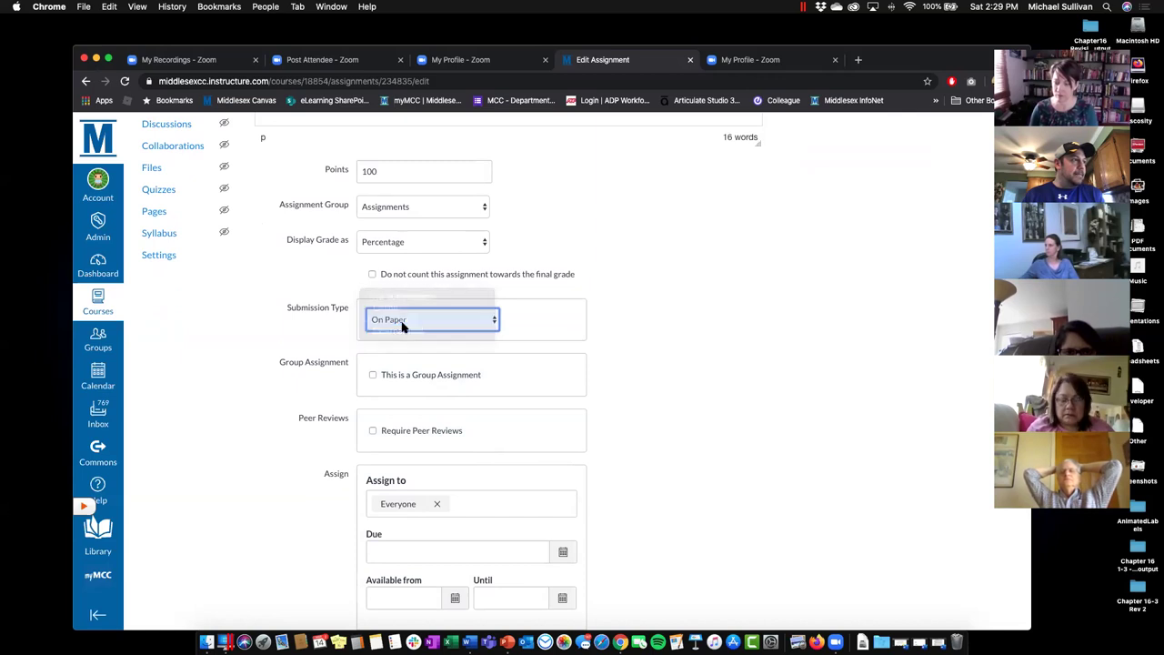
{"action": "left_click", "coordinate": [382, 327]}
{"action": "left_click", "coordinate": [385, 309]}
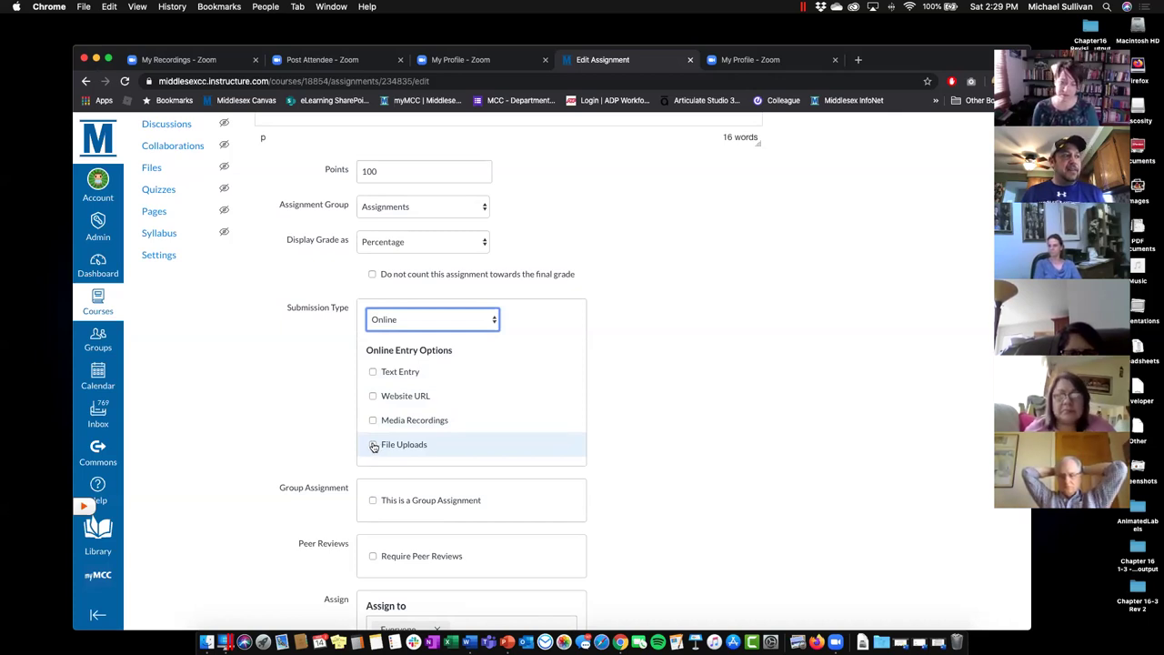
{"action": "left_click", "coordinate": [373, 447]}
{"action": "scroll", "coordinate": [520, 470], "scroll_direction": "down", "scroll_amount": 2}
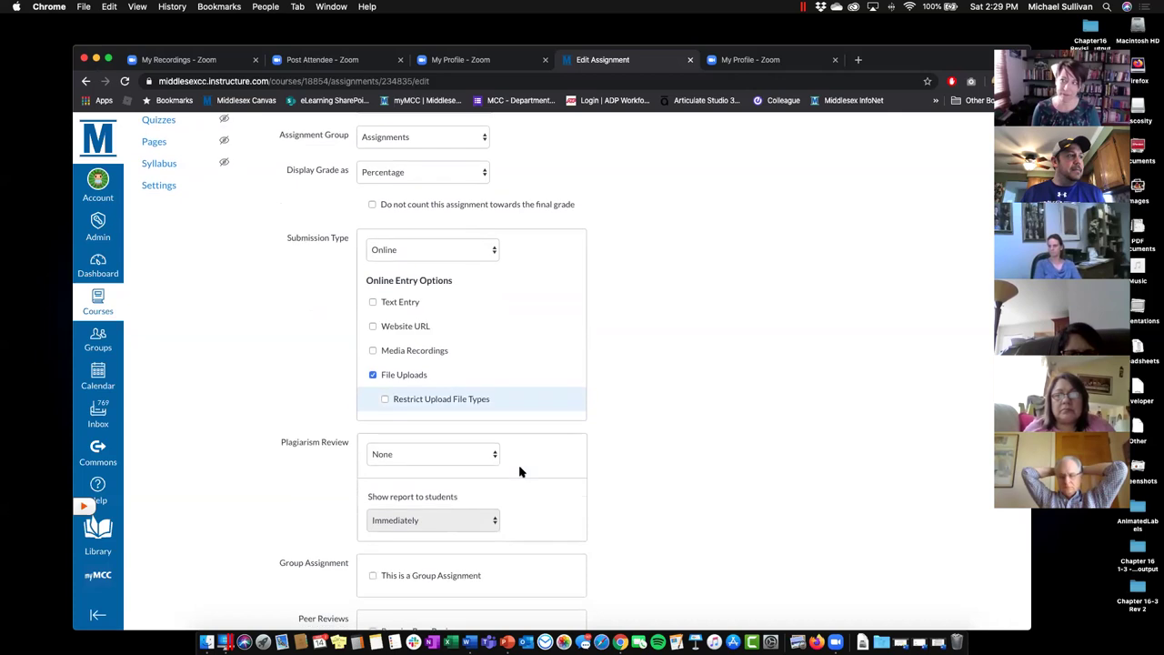
{"action": "left_click", "coordinate": [386, 400]}
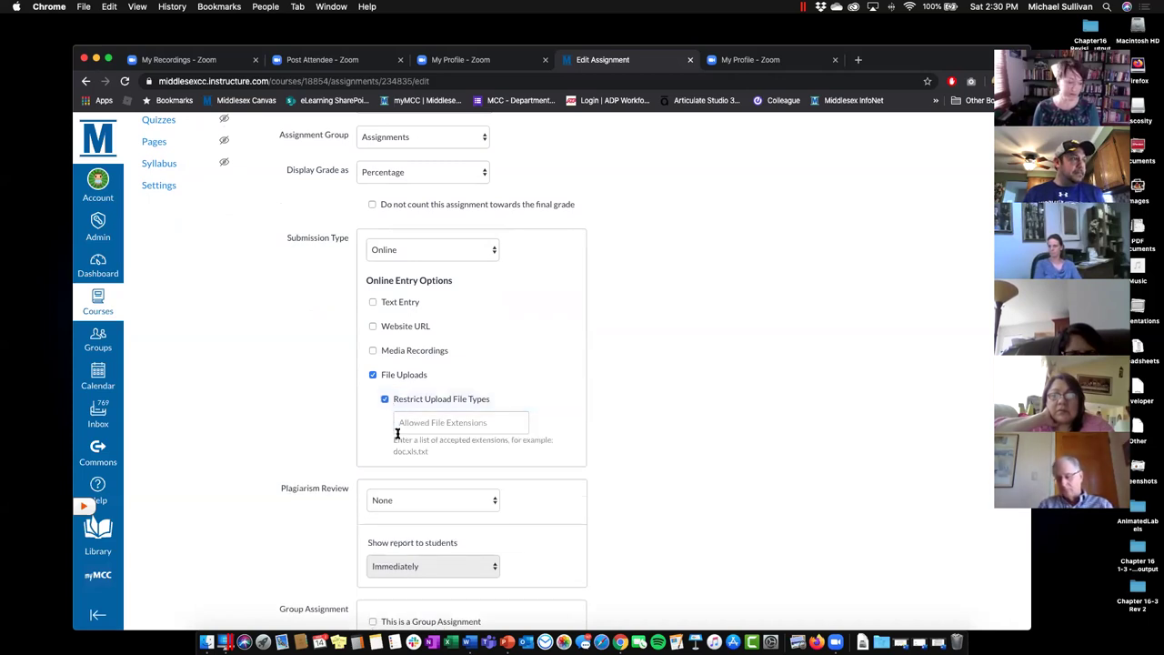
{"action": "left_click", "coordinate": [386, 400]}
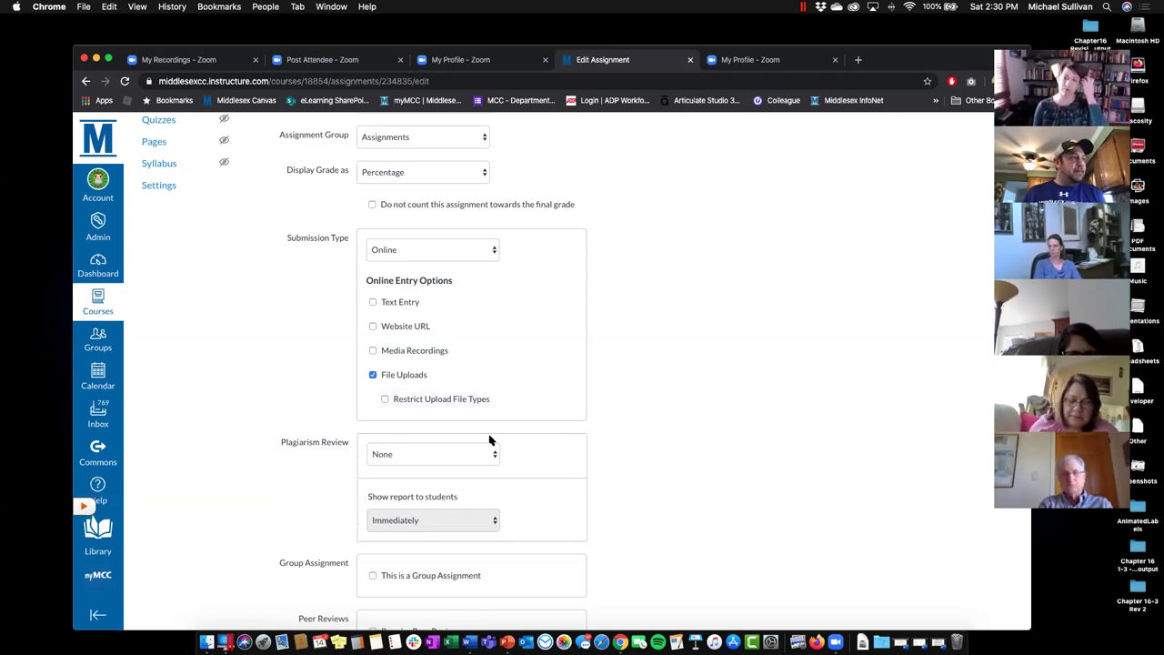
Set the assignment's plagiarism review to Turnitin and review its comparison and similarity report options.
{"action": "scroll", "coordinate": [488, 440], "scroll_direction": "down", "scroll_amount": 2}
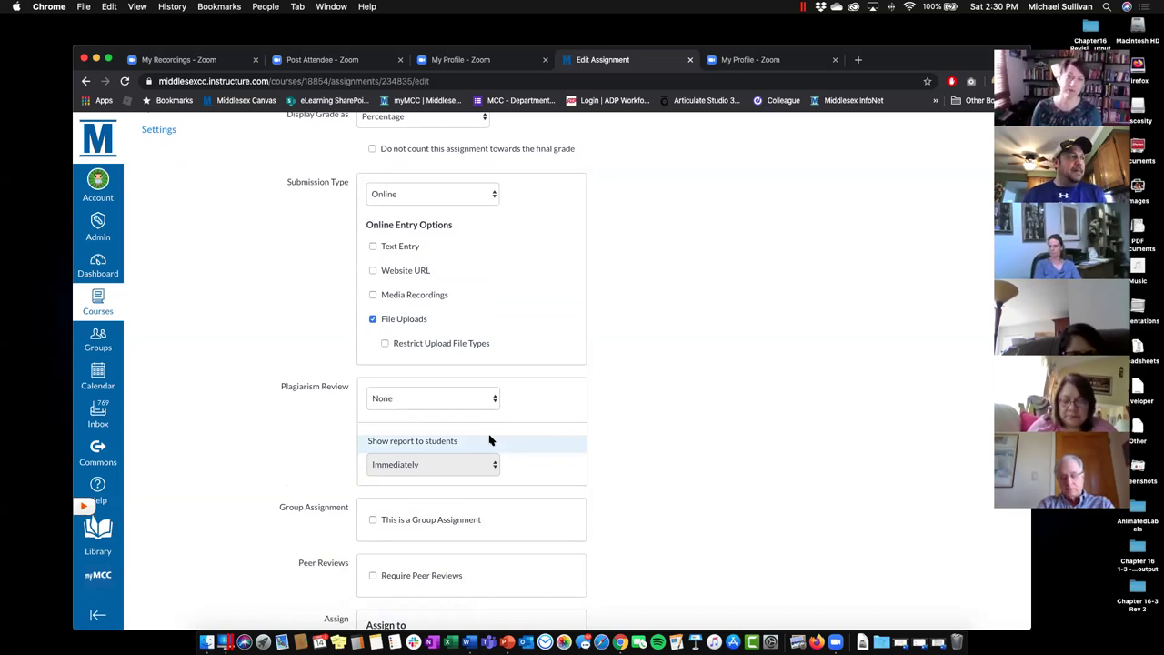
{"action": "left_click", "coordinate": [388, 403]}
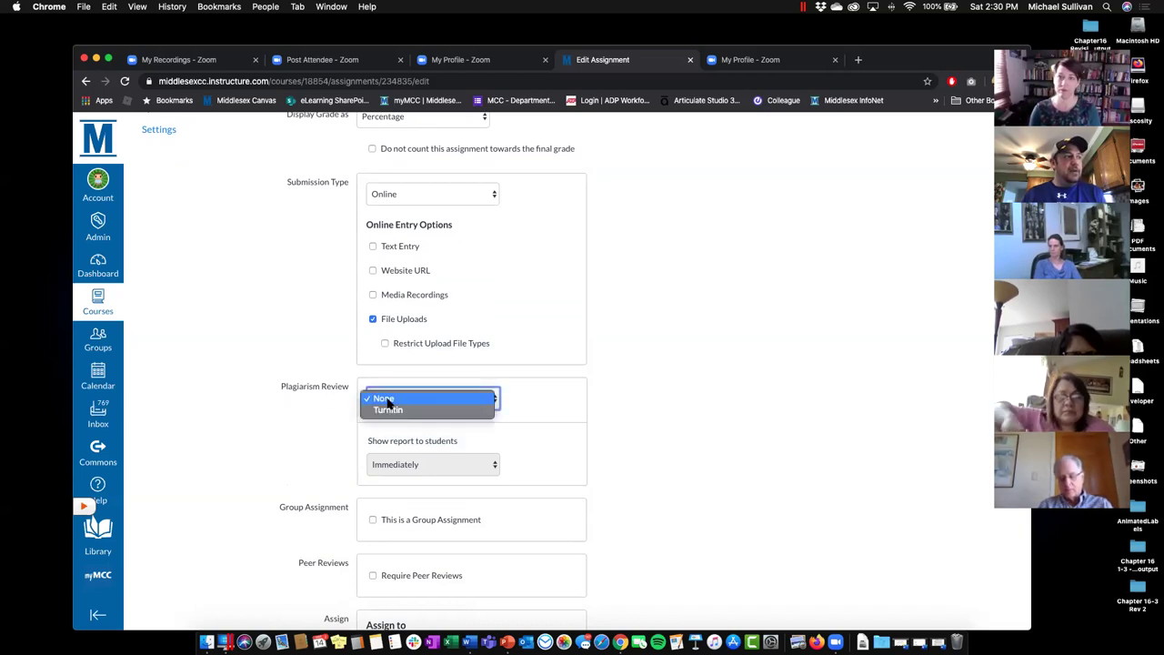
{"action": "left_click", "coordinate": [389, 410]}
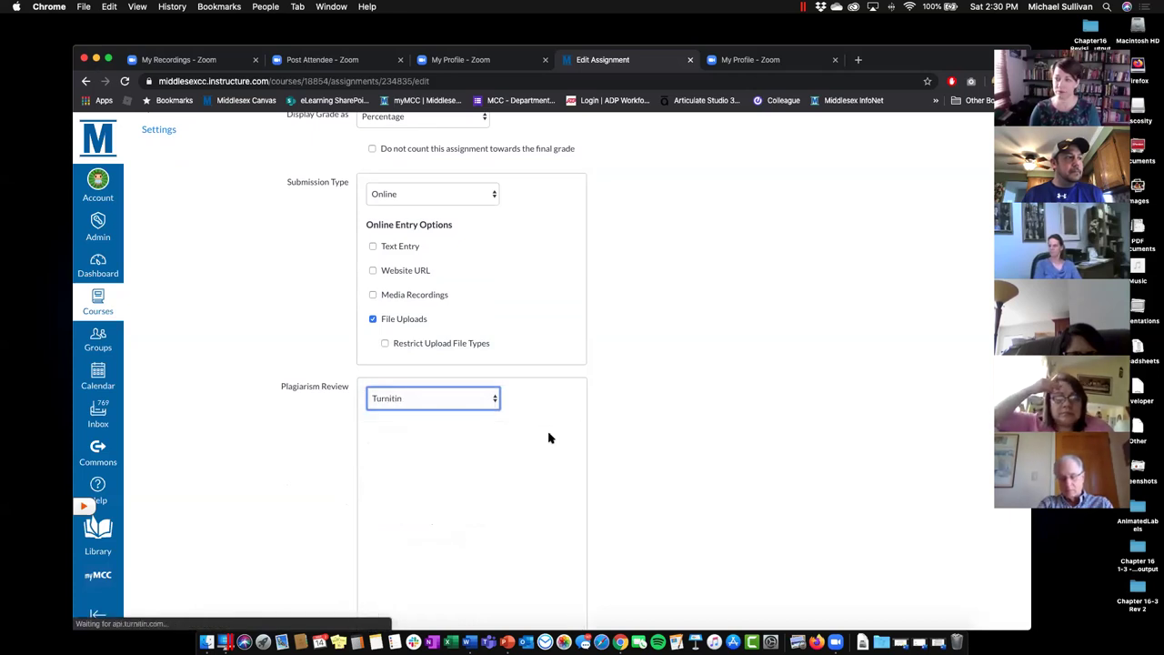
{"action": "scroll", "coordinate": [552, 437], "scroll_direction": "down", "scroll_amount": 3}
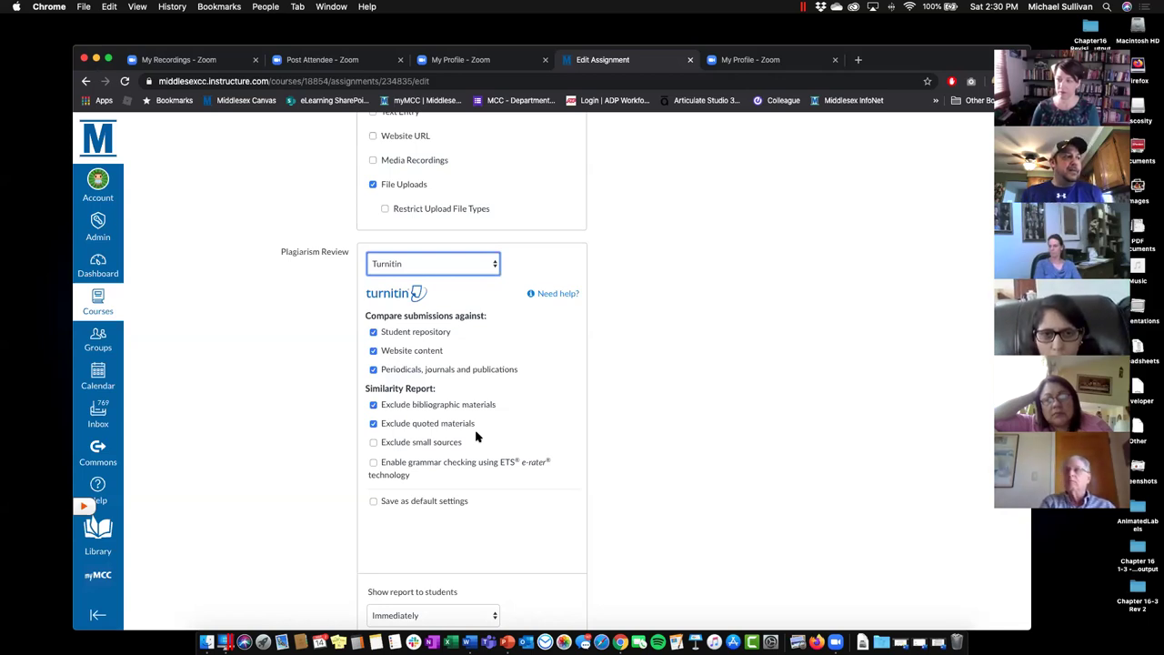
{"action": "scroll", "coordinate": [460, 441], "scroll_direction": "down", "scroll_amount": 3}
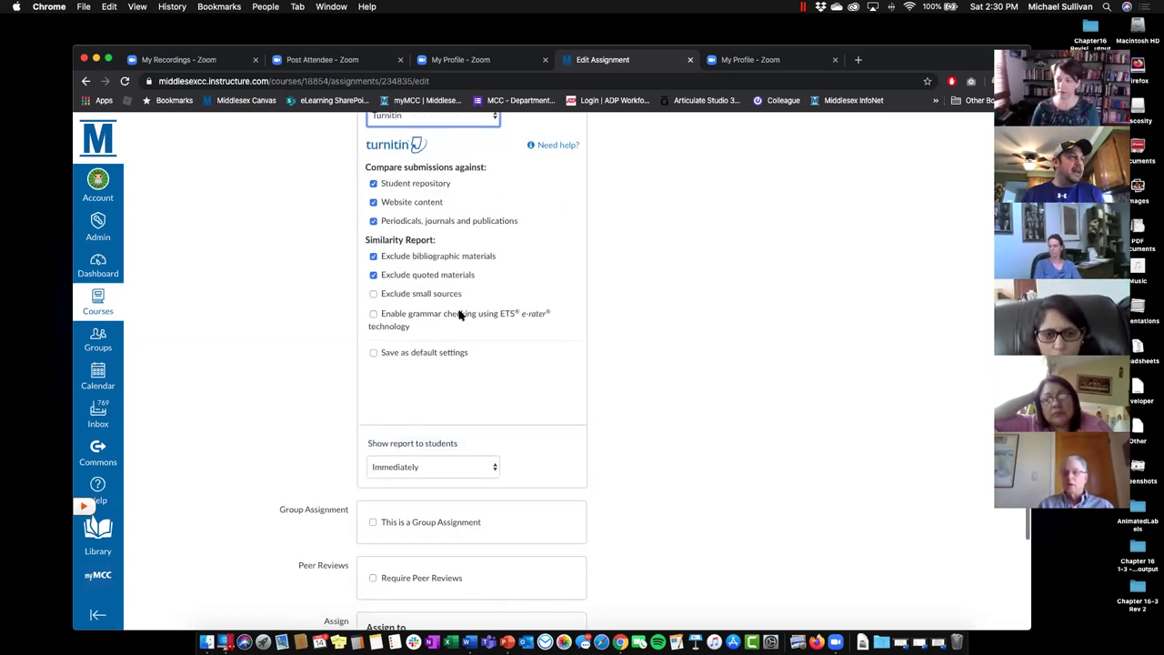
{"action": "scroll", "coordinate": [461, 373], "scroll_direction": "down", "scroll_amount": 1}
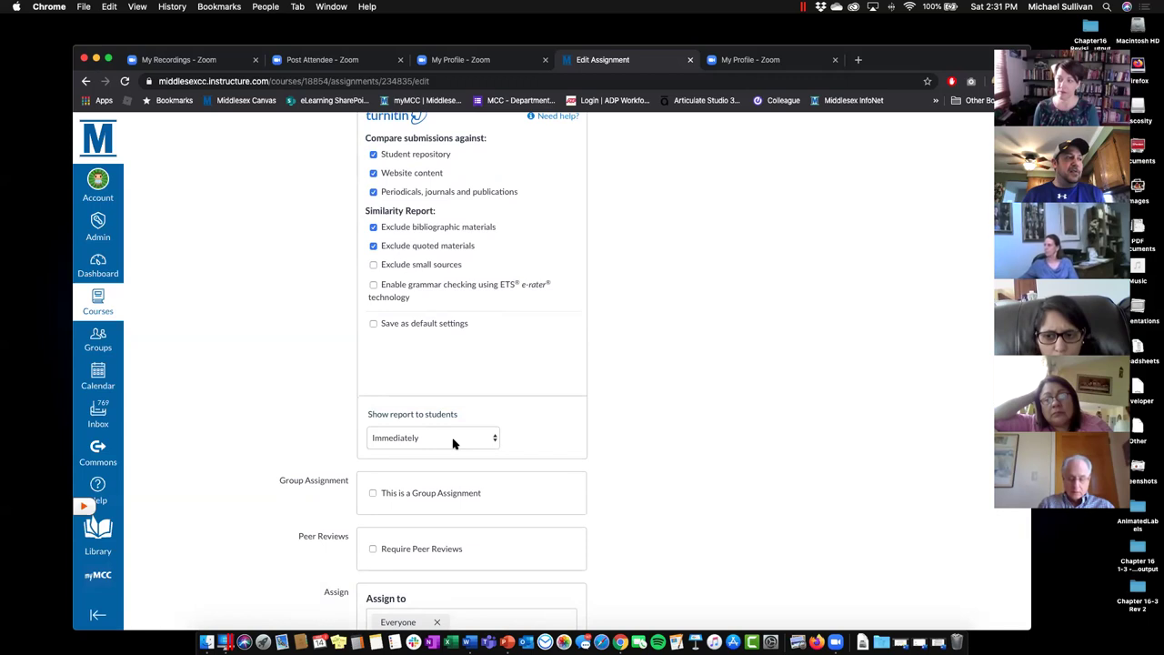
Set the assignment's Until availability date to March 15, 2020 at 11:59pm, keeping it assigned to Everyone.
{"action": "scroll", "coordinate": [454, 443], "scroll_direction": "down", "scroll_amount": 5}
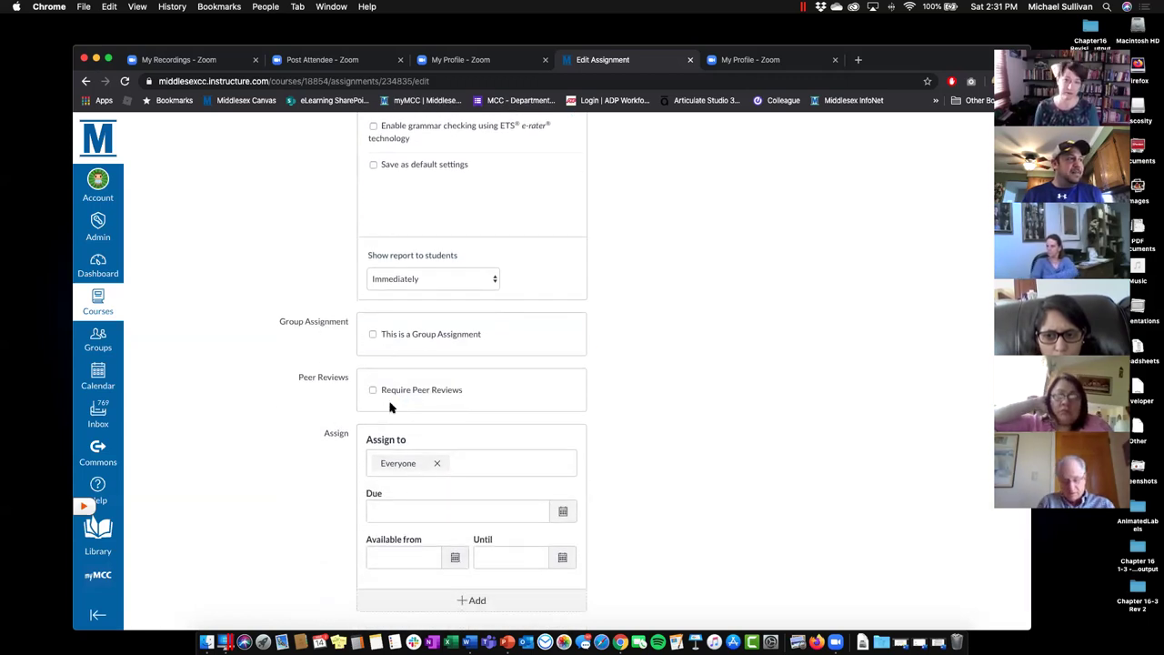
{"action": "scroll", "coordinate": [409, 410], "scroll_direction": "down", "scroll_amount": 1}
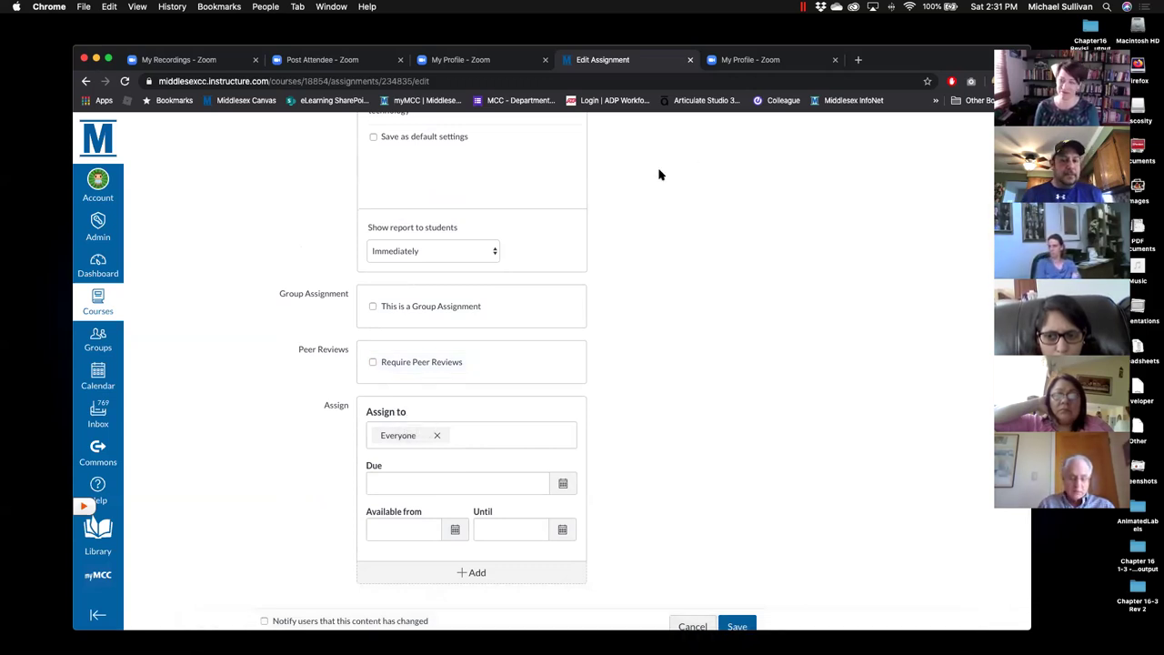
{"action": "scroll", "coordinate": [477, 440], "scroll_direction": "down", "scroll_amount": 1}
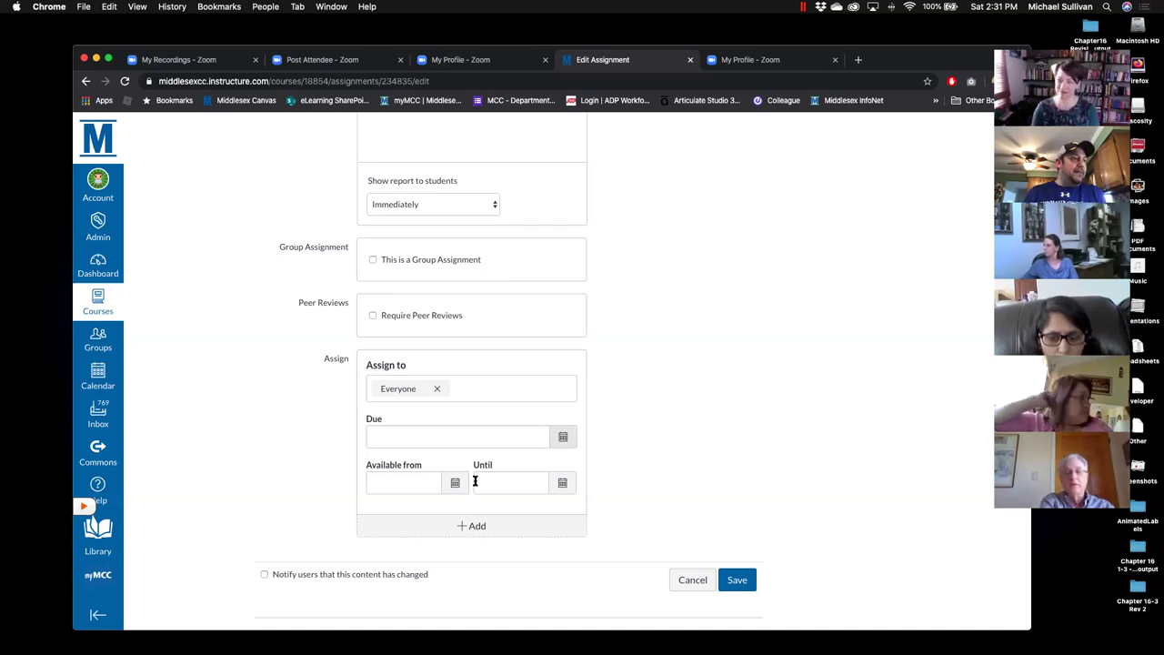
{"action": "left_click", "coordinate": [563, 484]}
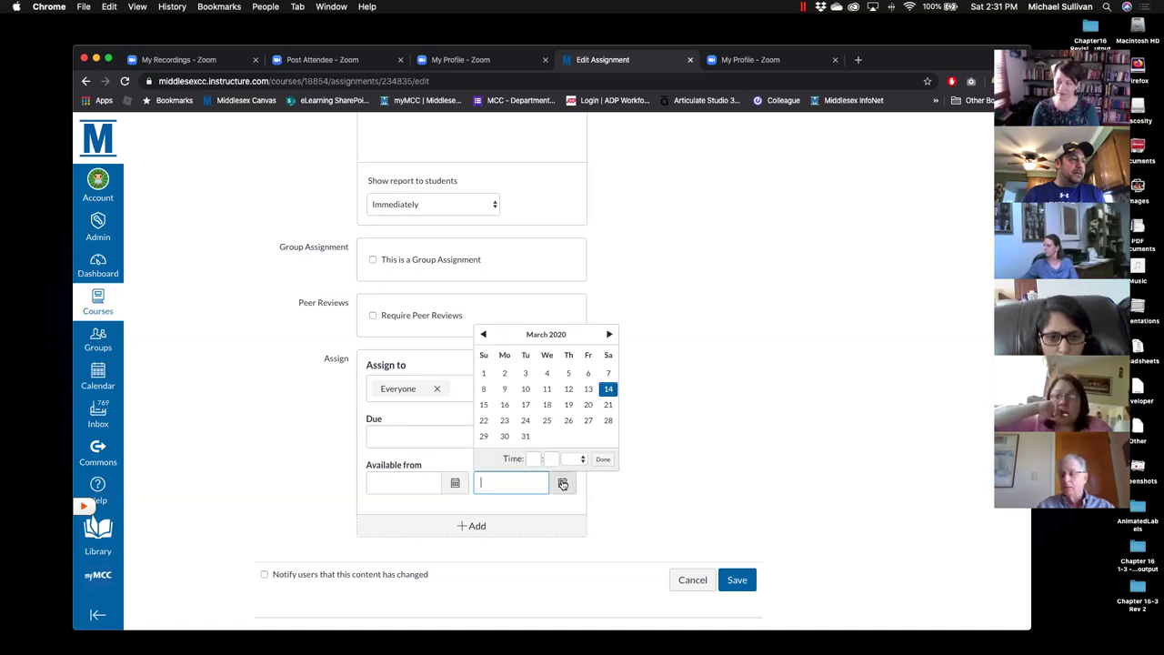
{"action": "left_click", "coordinate": [483, 405]}
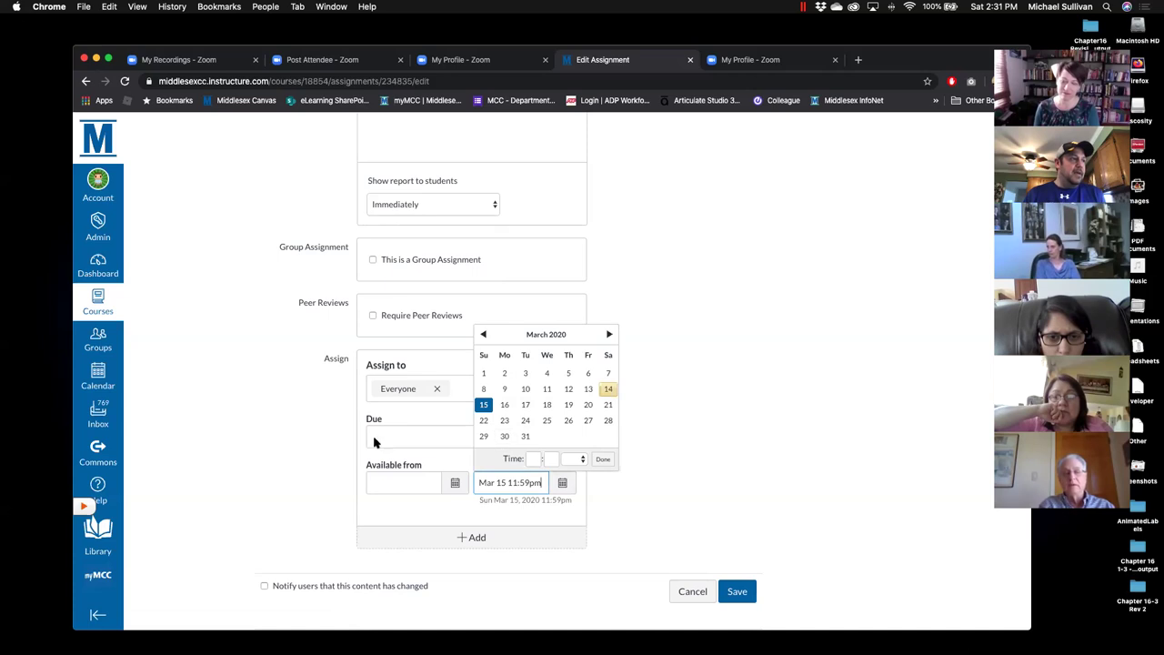
{"action": "left_click", "coordinate": [601, 460]}
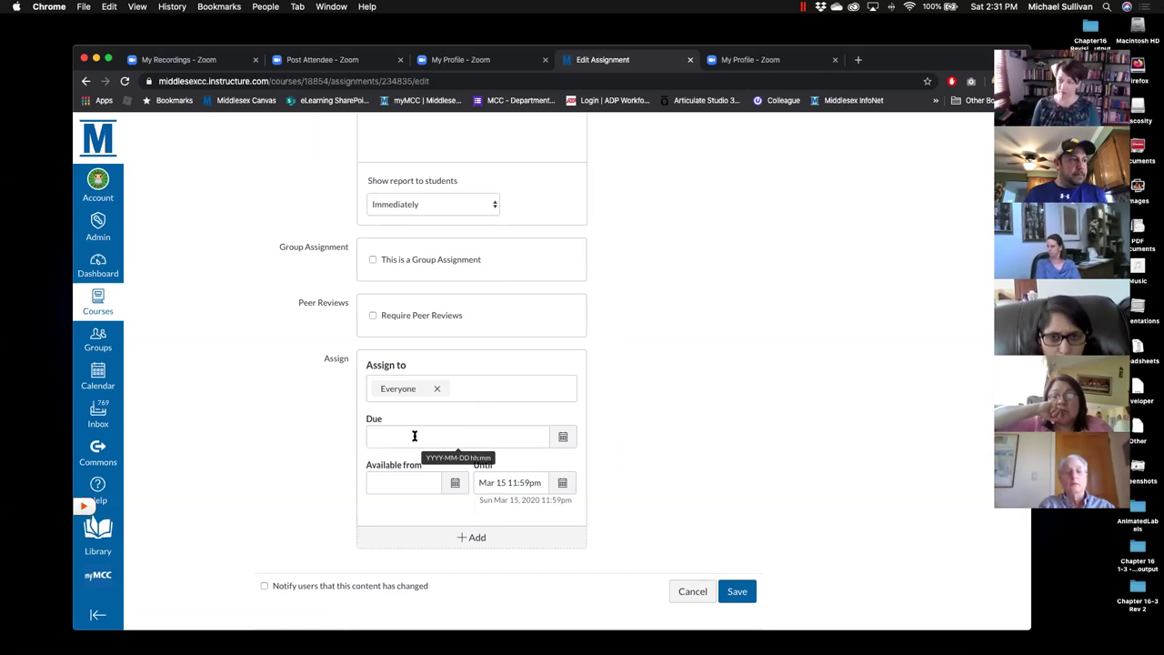
{"action": "scroll", "coordinate": [657, 461], "scroll_direction": "down", "scroll_amount": 1}
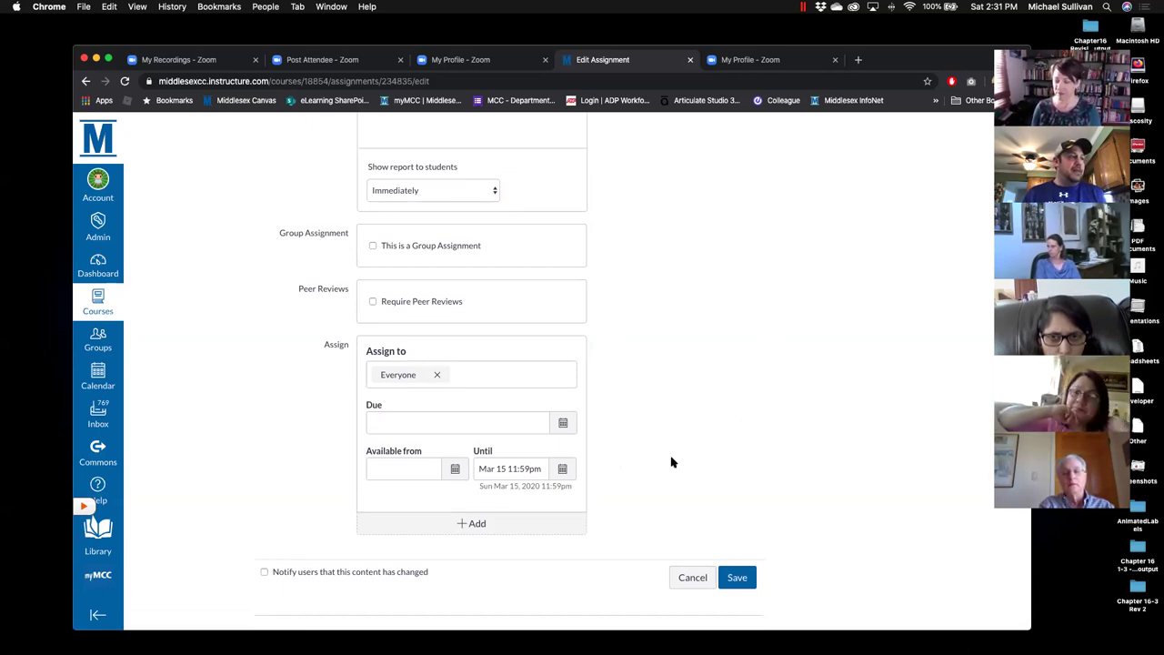
{"action": "left_click", "coordinate": [473, 526]}
{"action": "scroll", "coordinate": [527, 533], "scroll_direction": "down", "scroll_amount": 3}
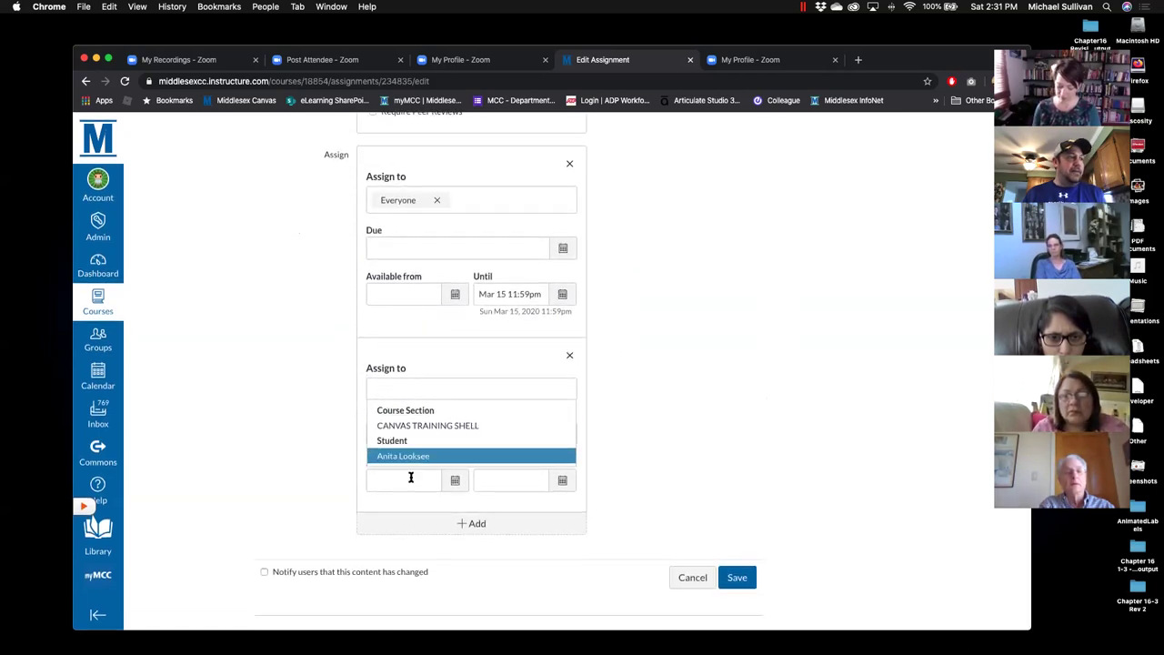
{"action": "left_click", "coordinate": [570, 358]}
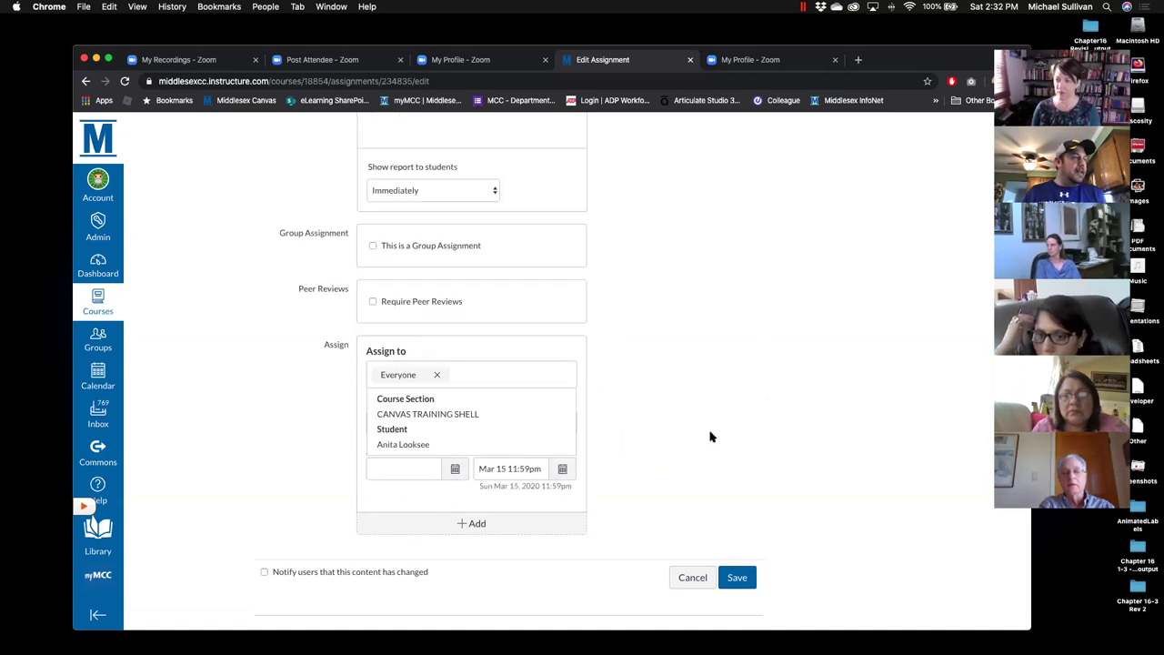
Switch the Weekly Reflection Paper's submission type to On Paper.
{"action": "scroll", "coordinate": [711, 437], "scroll_direction": "up", "scroll_amount": 15}
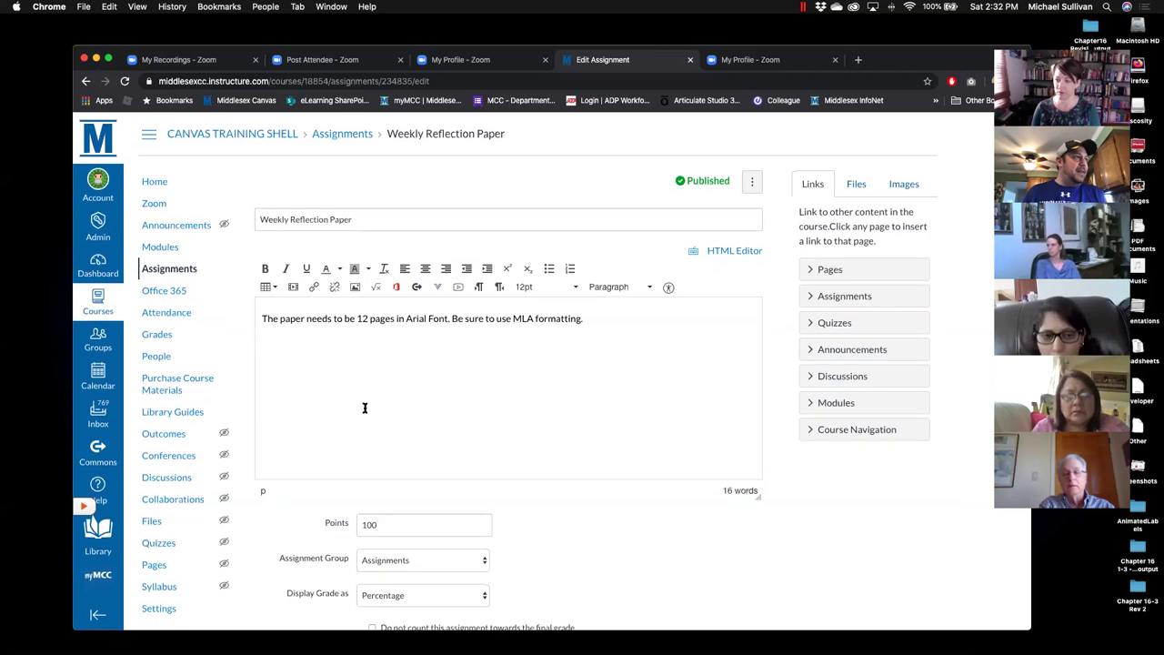
{"action": "scroll", "coordinate": [359, 383], "scroll_direction": "down", "scroll_amount": 1}
{"action": "scroll", "coordinate": [359, 397], "scroll_direction": "up", "scroll_amount": 1}
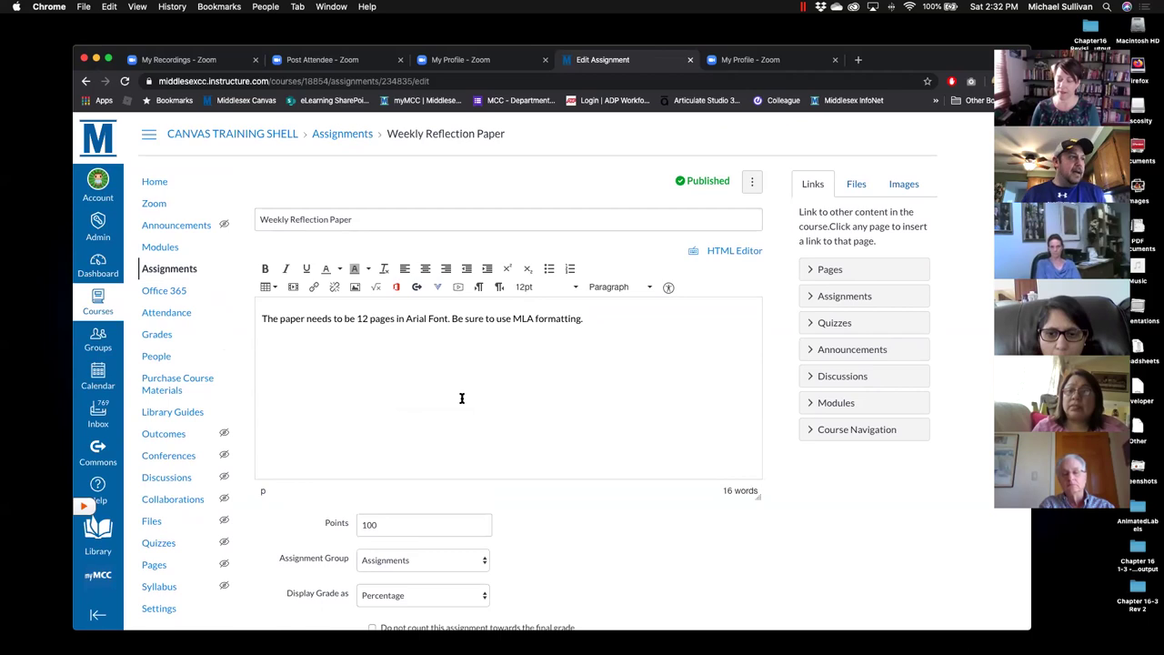
{"action": "scroll", "coordinate": [475, 406], "scroll_direction": "down", "scroll_amount": 5}
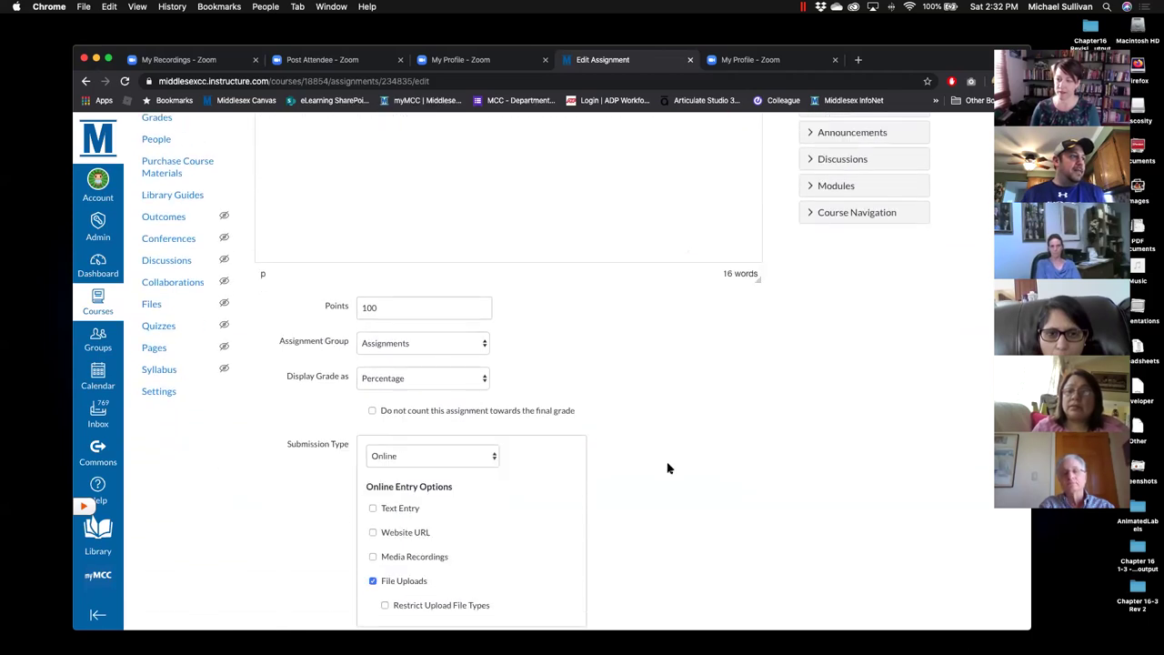
{"action": "scroll", "coordinate": [668, 469], "scroll_direction": "down", "scroll_amount": 1}
{"action": "scroll", "coordinate": [644, 470], "scroll_direction": "down", "scroll_amount": 1}
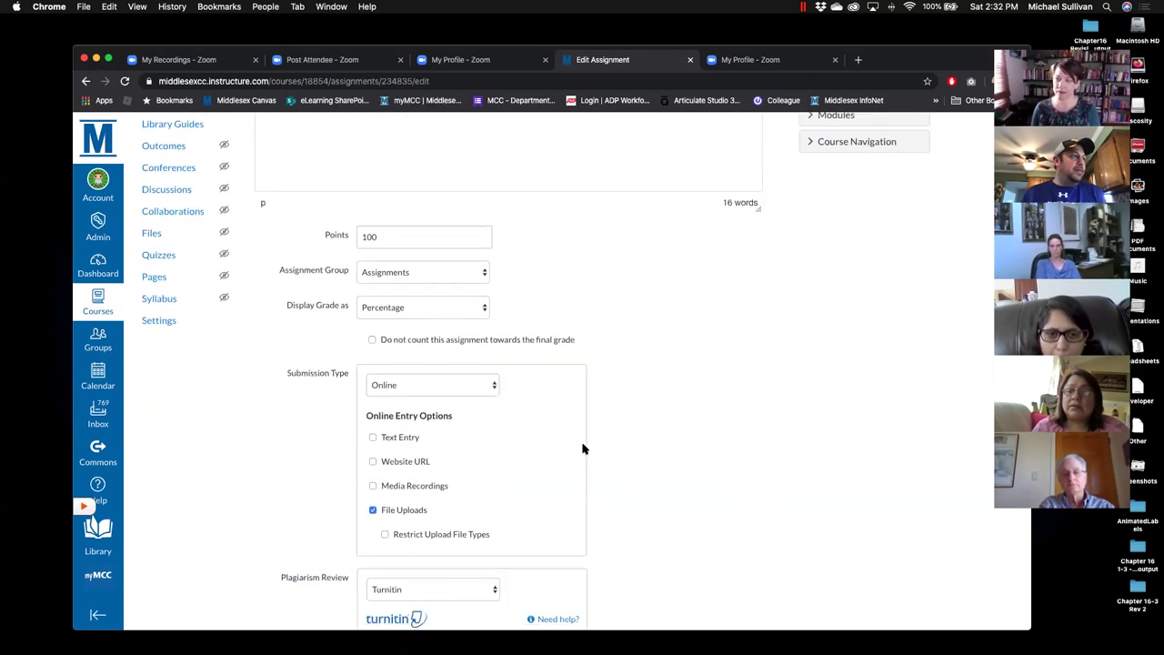
{"action": "left_click", "coordinate": [425, 392]}
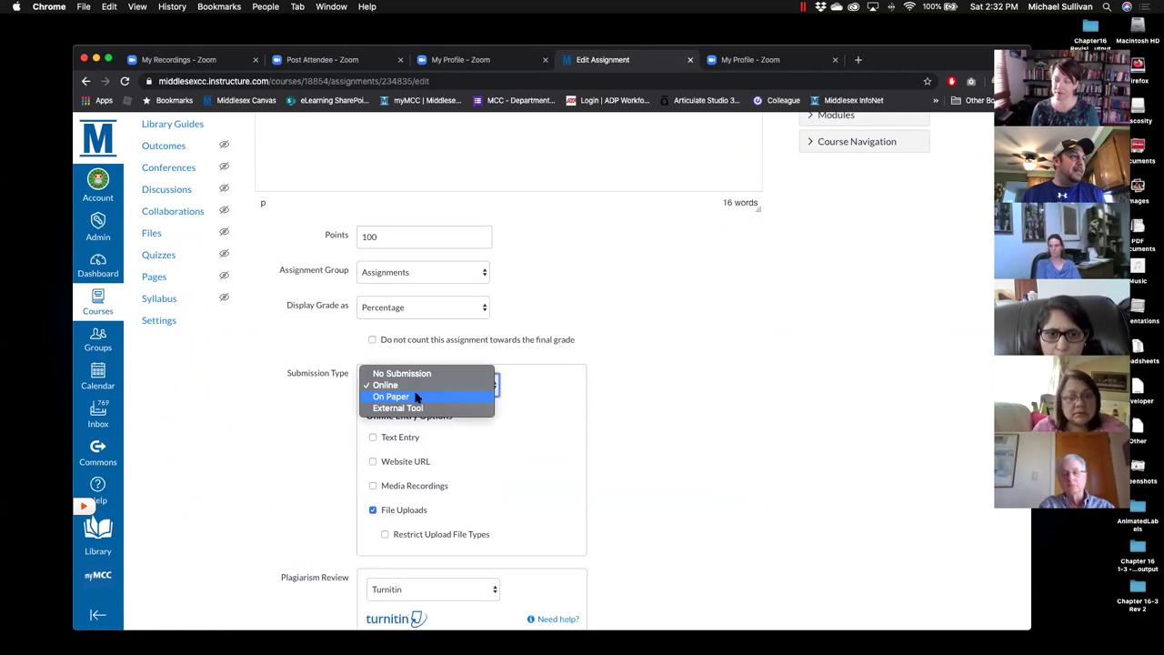
{"action": "left_click", "coordinate": [416, 397]}
{"action": "left_click", "coordinate": [427, 390]}
{"action": "left_click", "coordinate": [427, 390]}
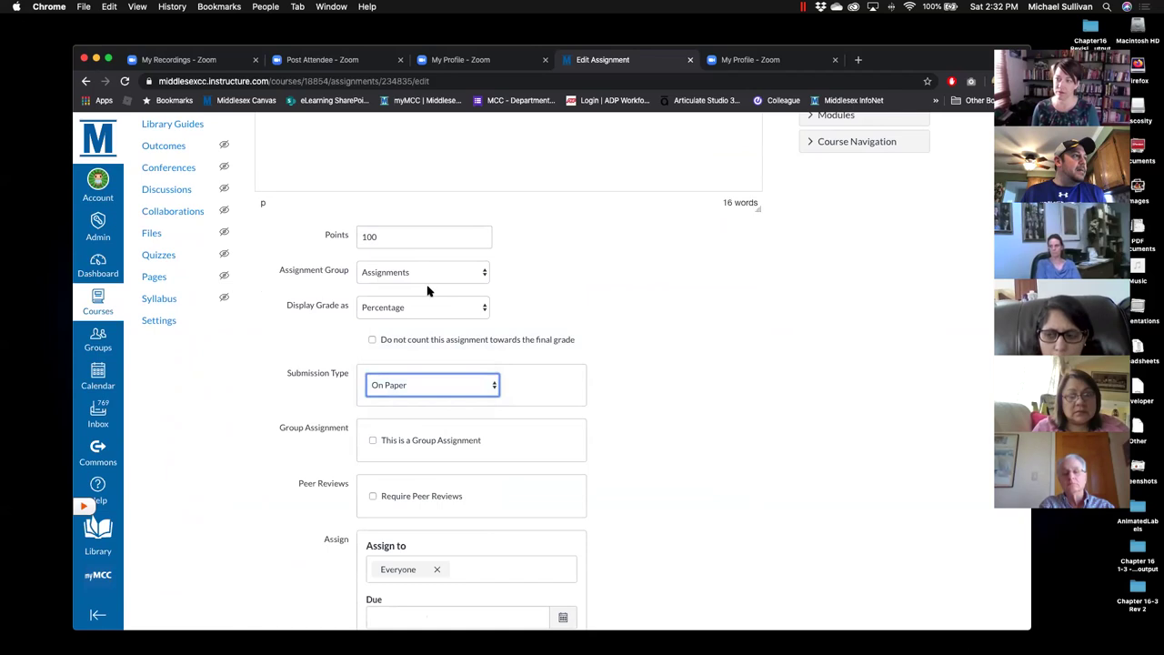
Set the submission type to Online and allow text entry in addition to file uploads.
{"action": "scroll", "coordinate": [386, 276], "scroll_direction": "down", "scroll_amount": 2}
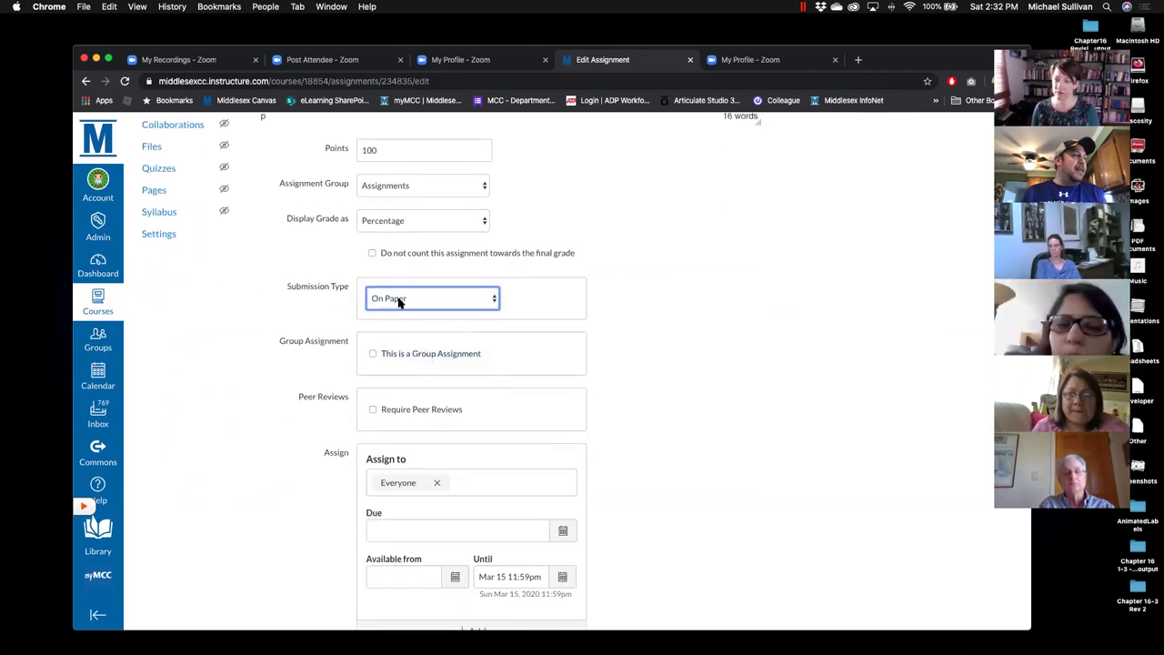
{"action": "left_click", "coordinate": [398, 303]}
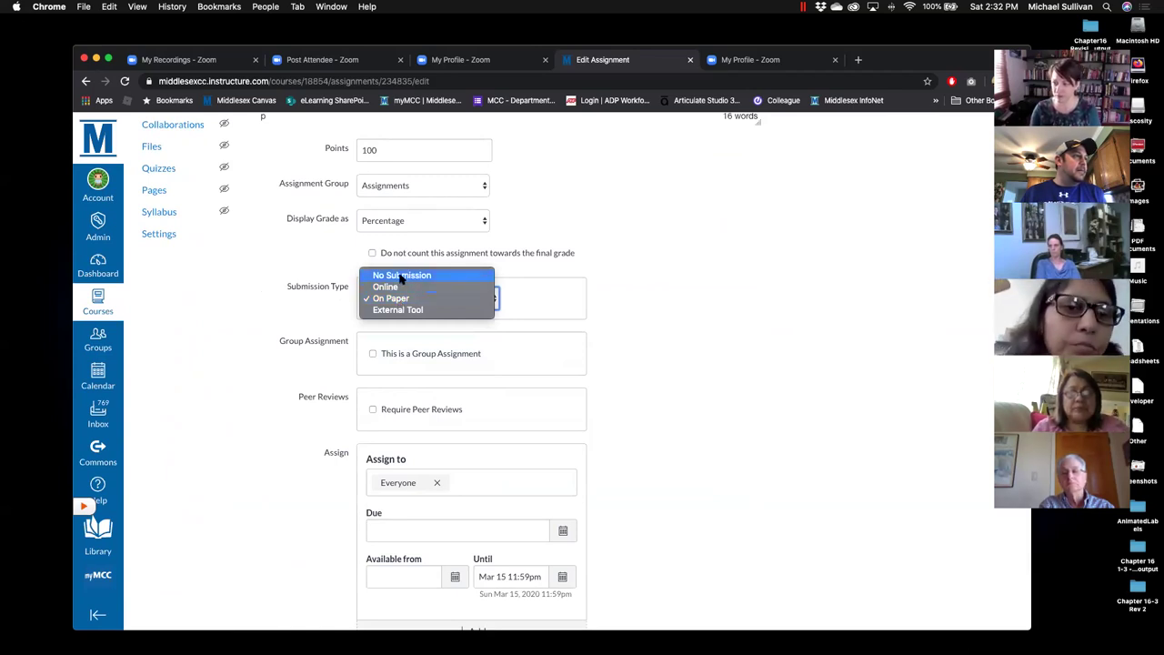
{"action": "left_click", "coordinate": [383, 286]}
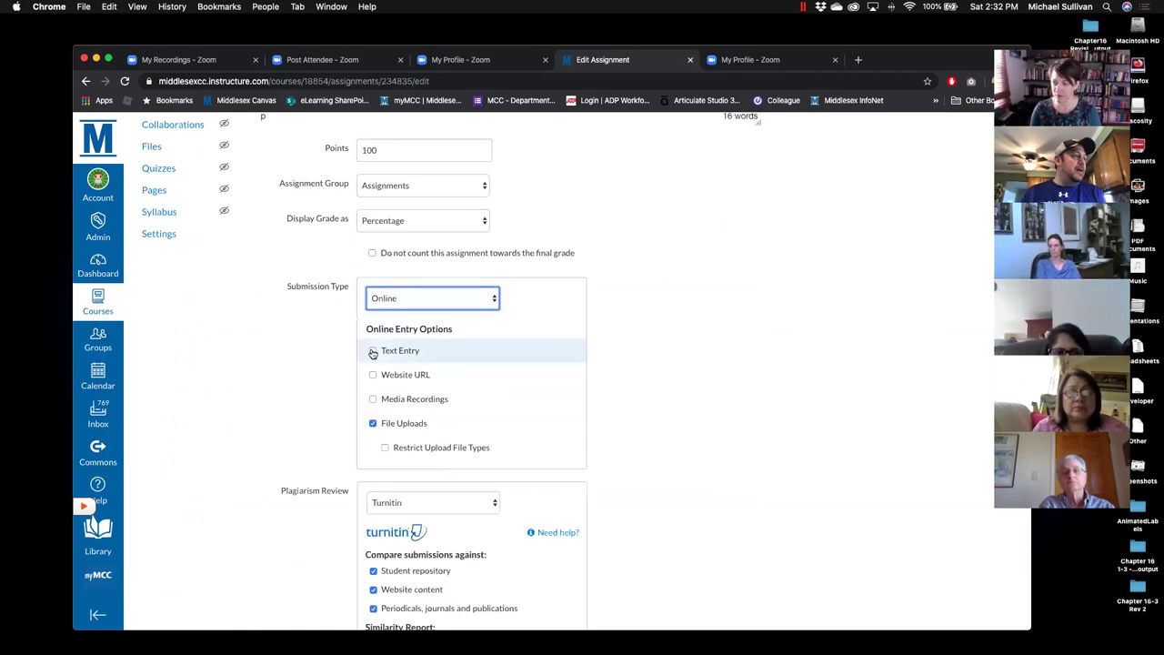
{"action": "left_click", "coordinate": [373, 352]}
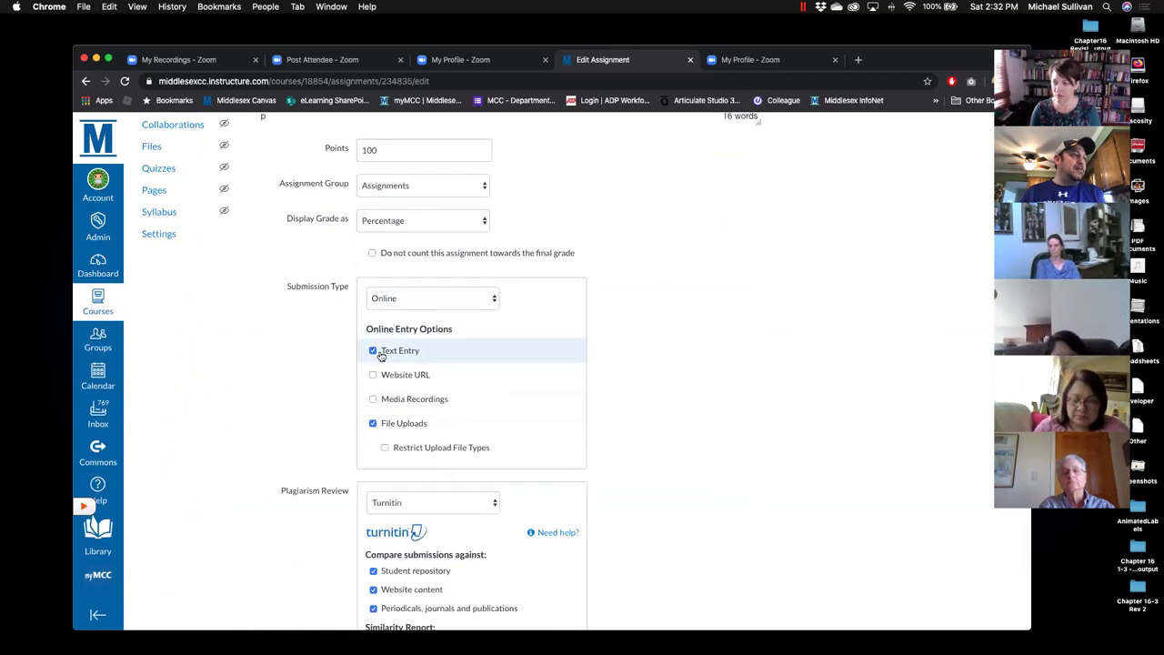
Save the Weekly Reflection Paper assignment without notifying users of the change.
{"action": "scroll", "coordinate": [762, 413], "scroll_direction": "down", "scroll_amount": 1}
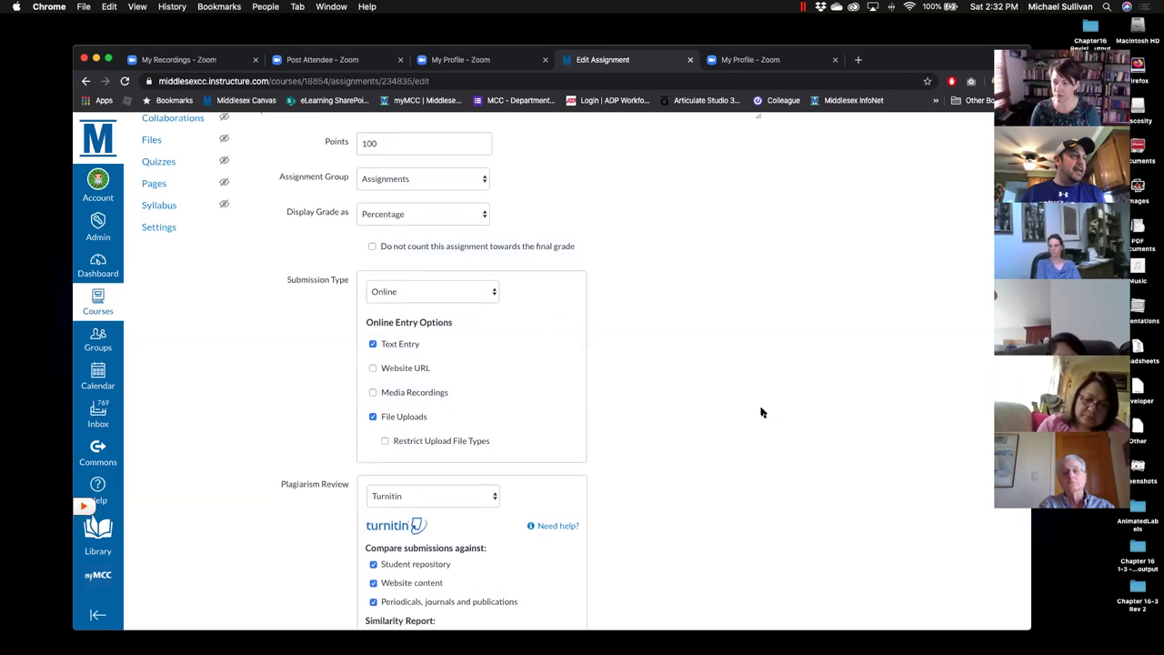
{"action": "scroll", "coordinate": [763, 413], "scroll_direction": "down", "scroll_amount": 3}
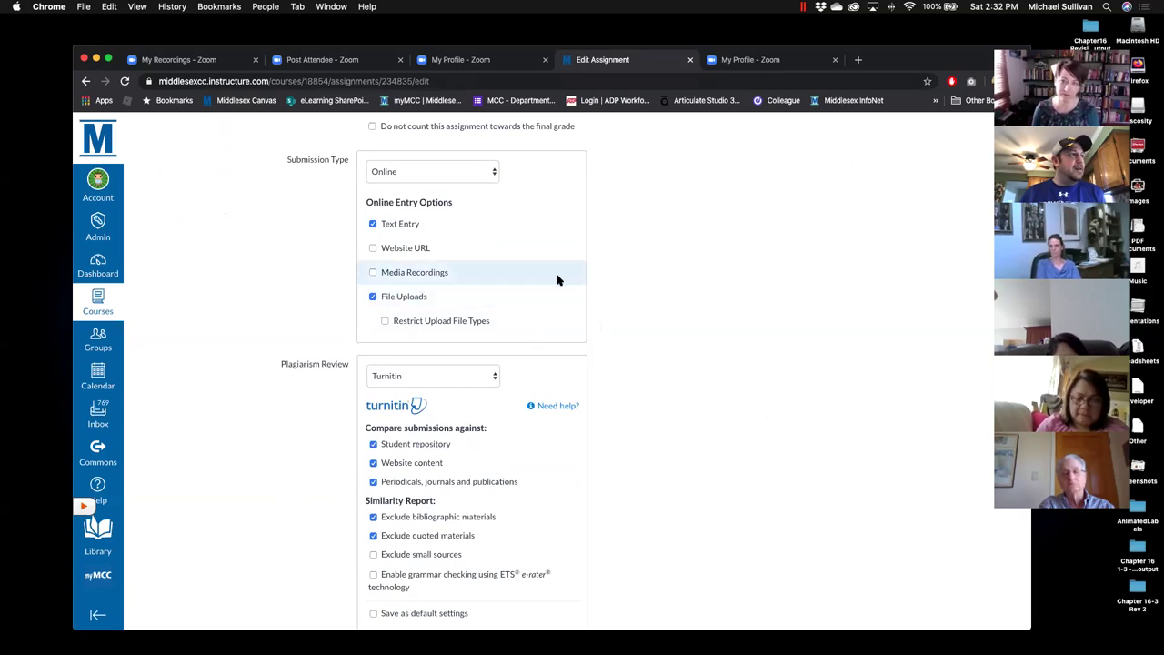
{"action": "scroll", "coordinate": [558, 281], "scroll_direction": "down", "scroll_amount": 13}
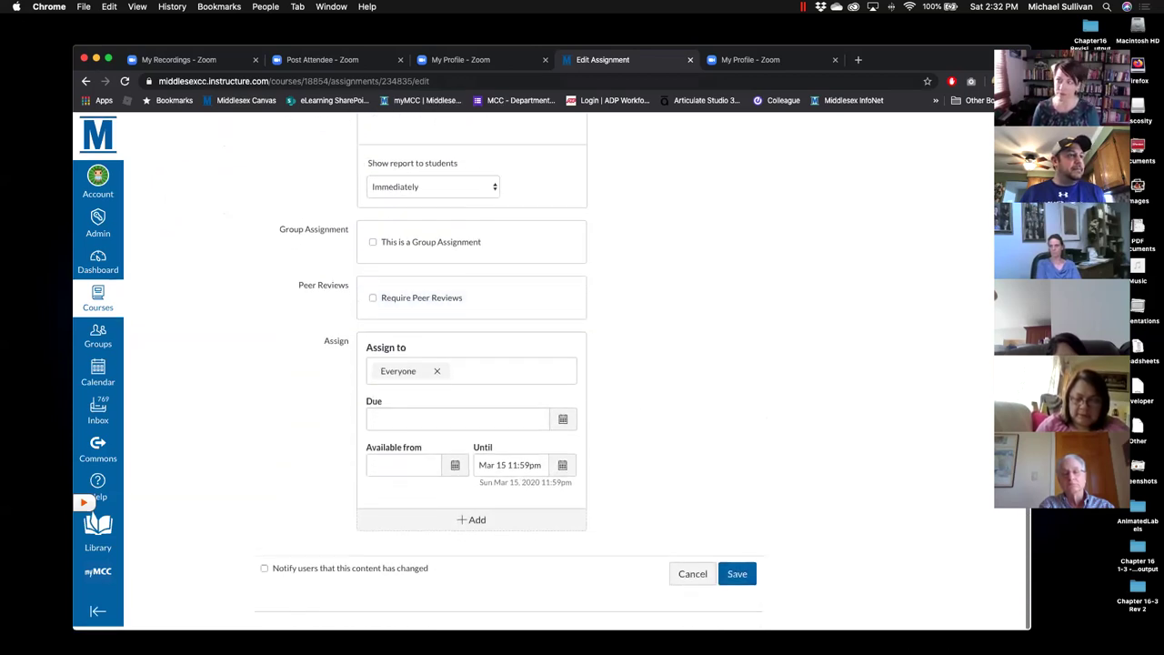
{"action": "left_click", "coordinate": [739, 577]}
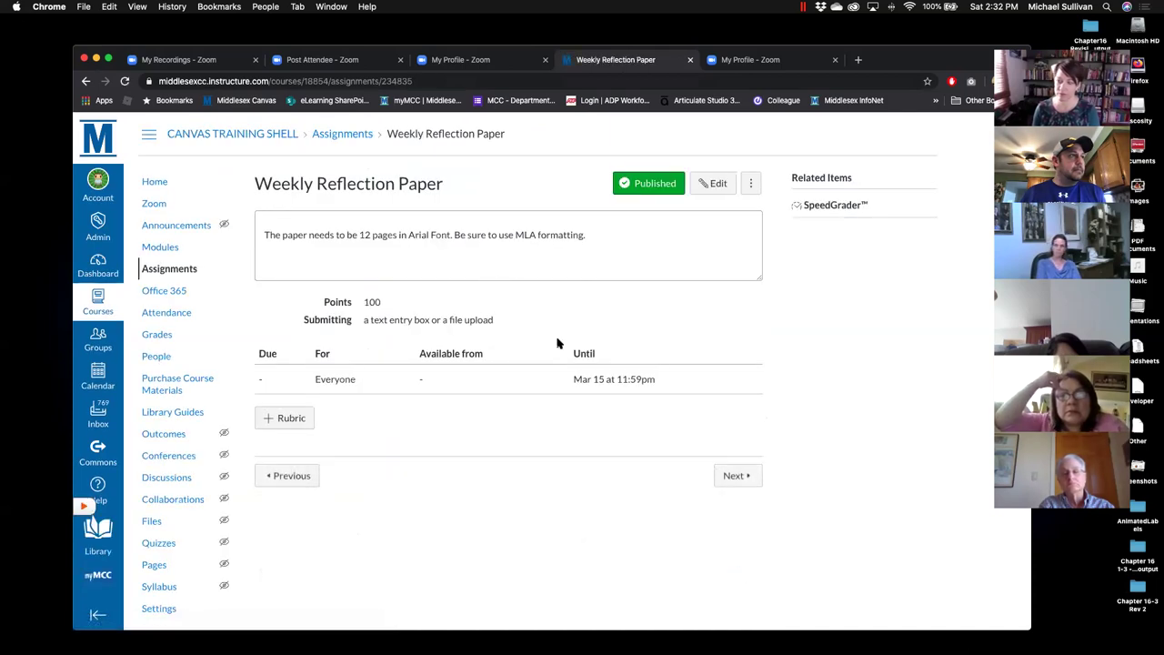
View the course as a student from its home page and open Weekly Reflection Paper in the Week 8 module.
{"action": "left_click", "coordinate": [152, 186]}
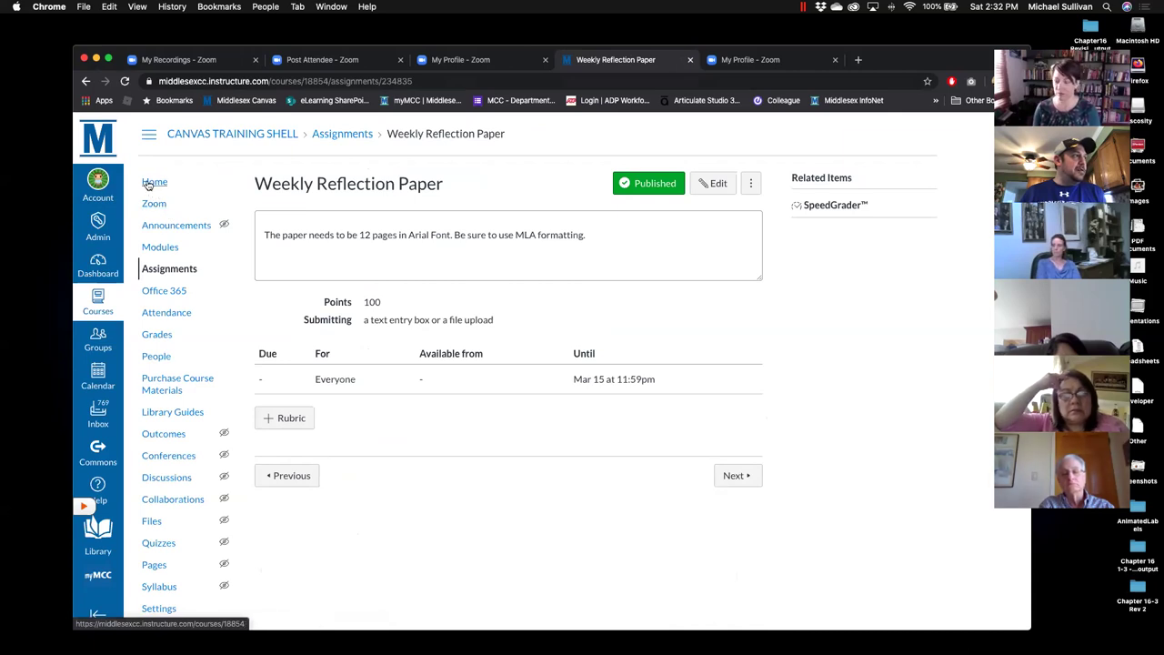
{"action": "left_click", "coordinate": [151, 184]}
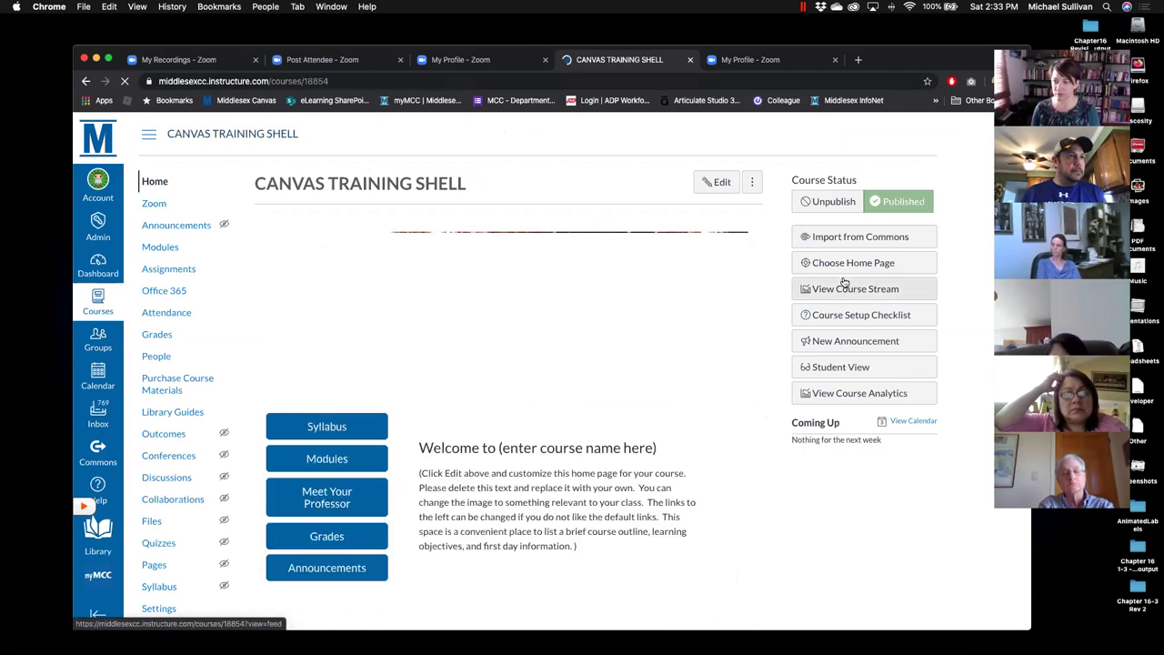
{"action": "left_click", "coordinate": [845, 371]}
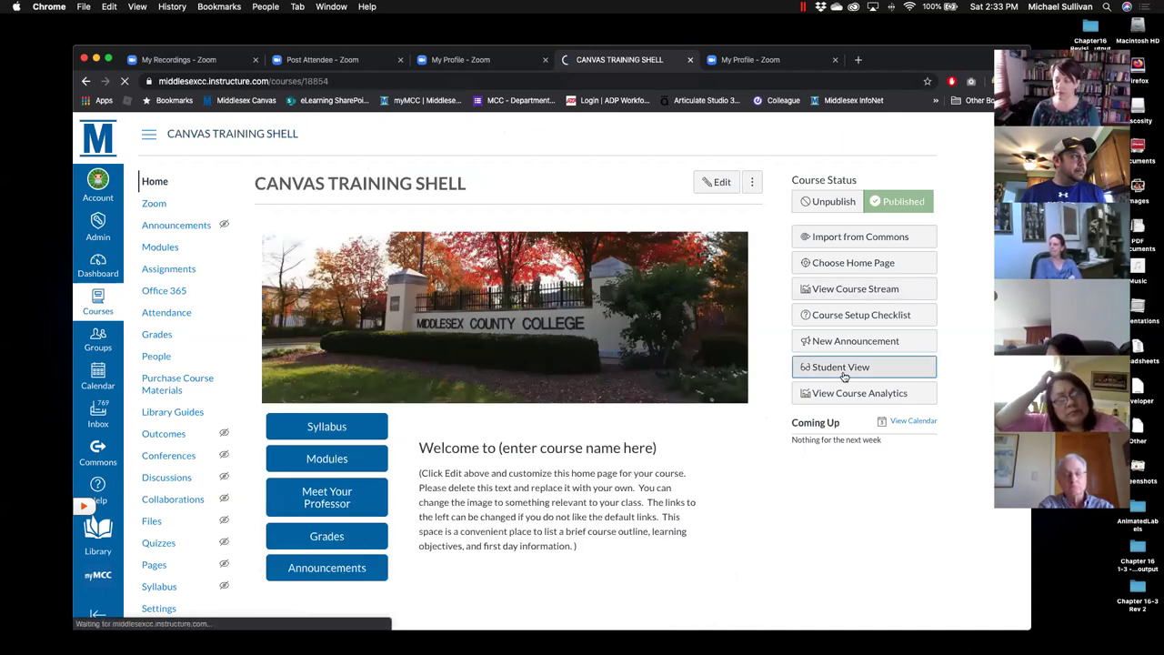
{"action": "left_click", "coordinate": [156, 226]}
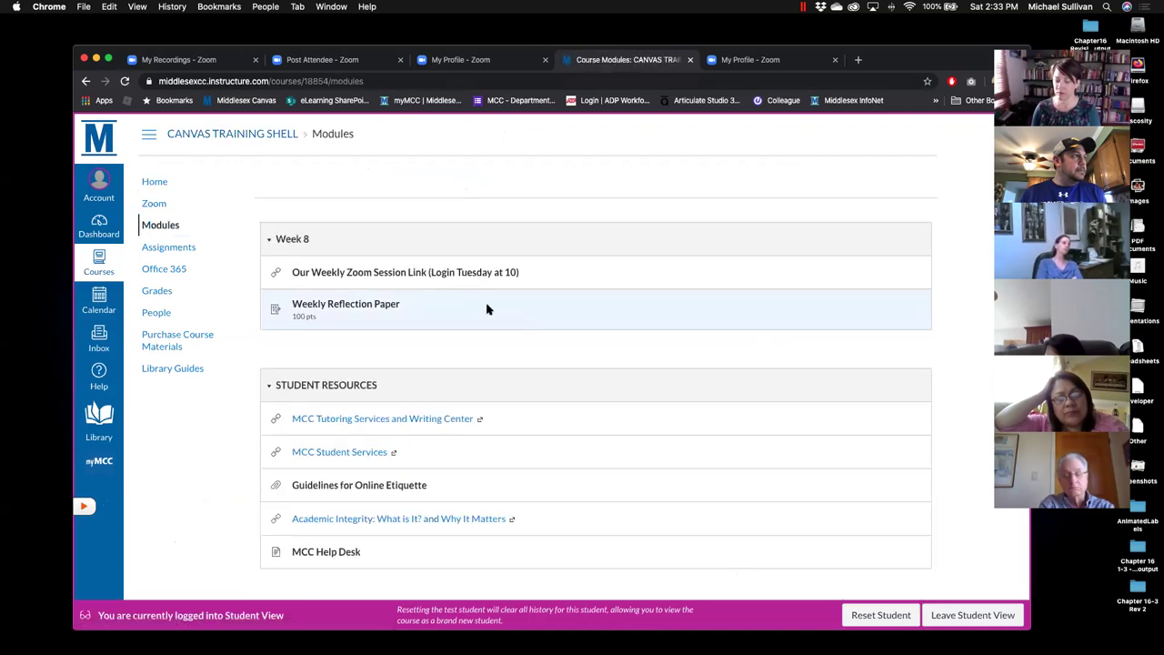
{"action": "left_click", "coordinate": [361, 306]}
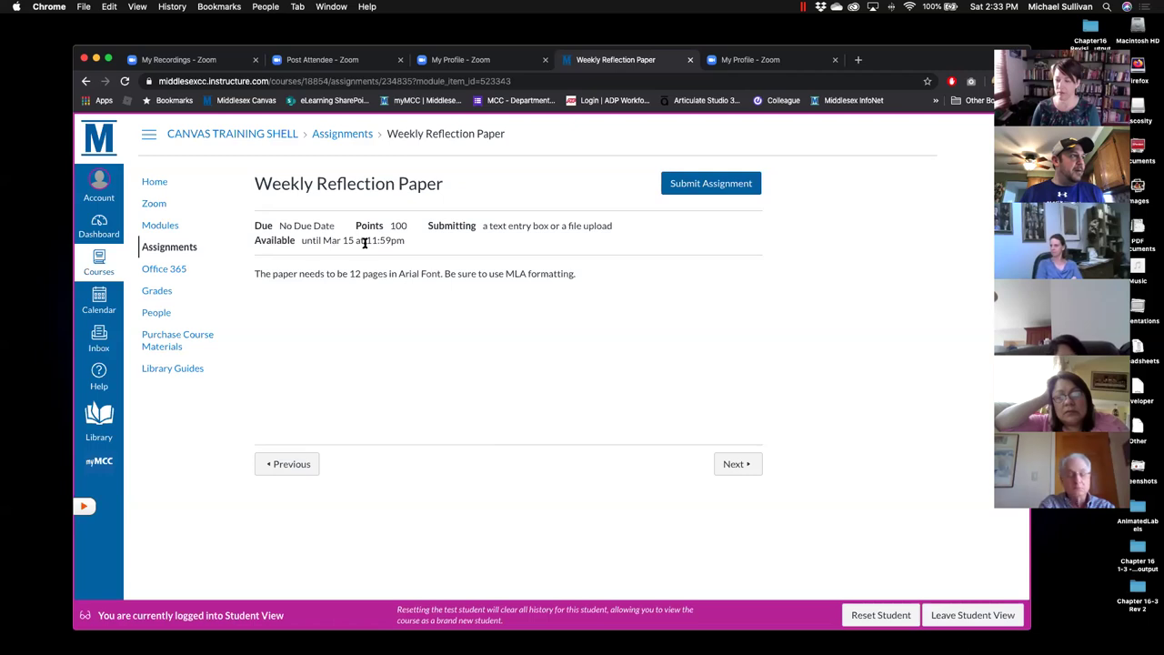
Start a student submission for the assignment and examine its Text Entry and File Upload options.
{"action": "left_click", "coordinate": [685, 187]}
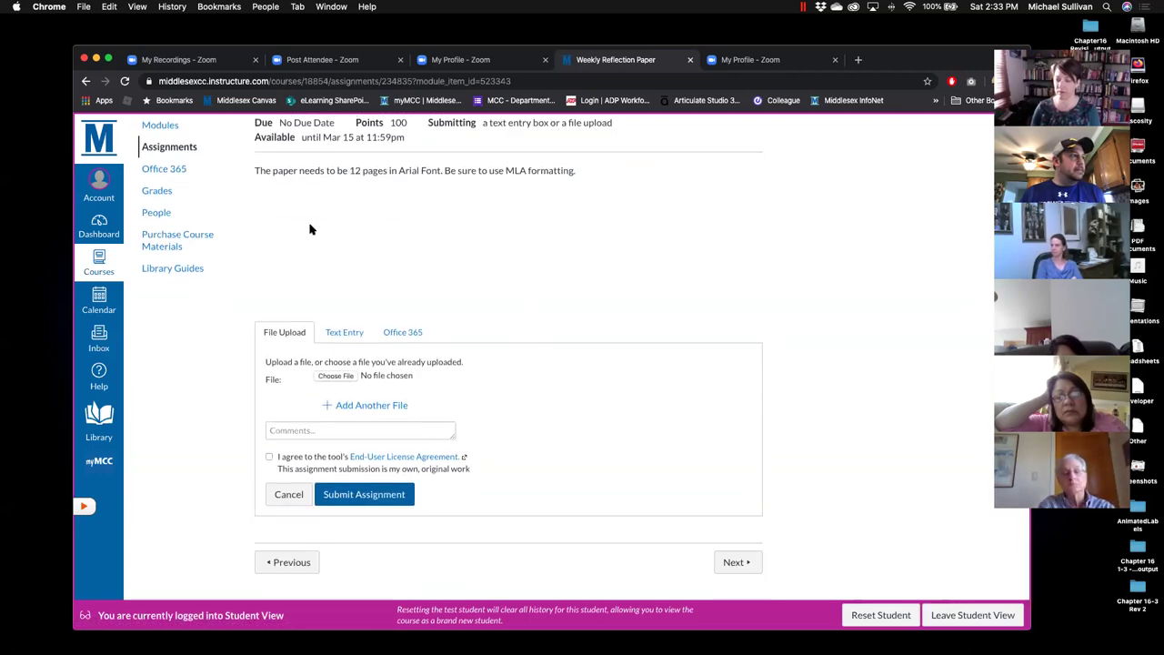
{"action": "left_click", "coordinate": [345, 332]}
{"action": "scroll", "coordinate": [336, 392], "scroll_direction": "down", "scroll_amount": 2}
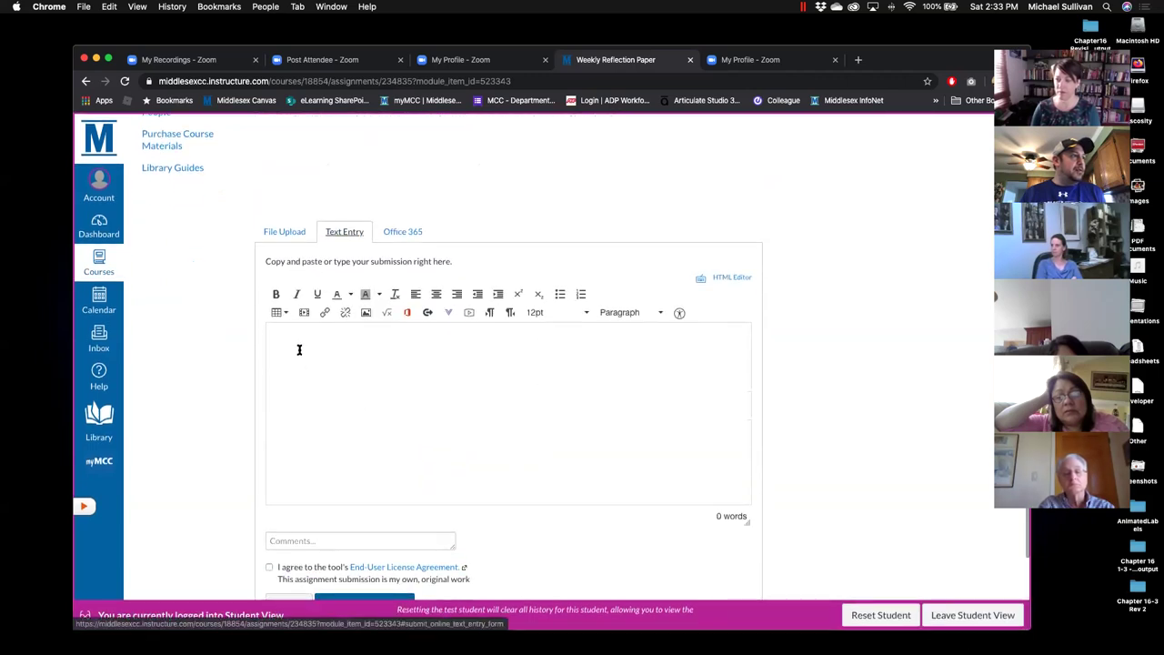
{"action": "left_click", "coordinate": [276, 341]}
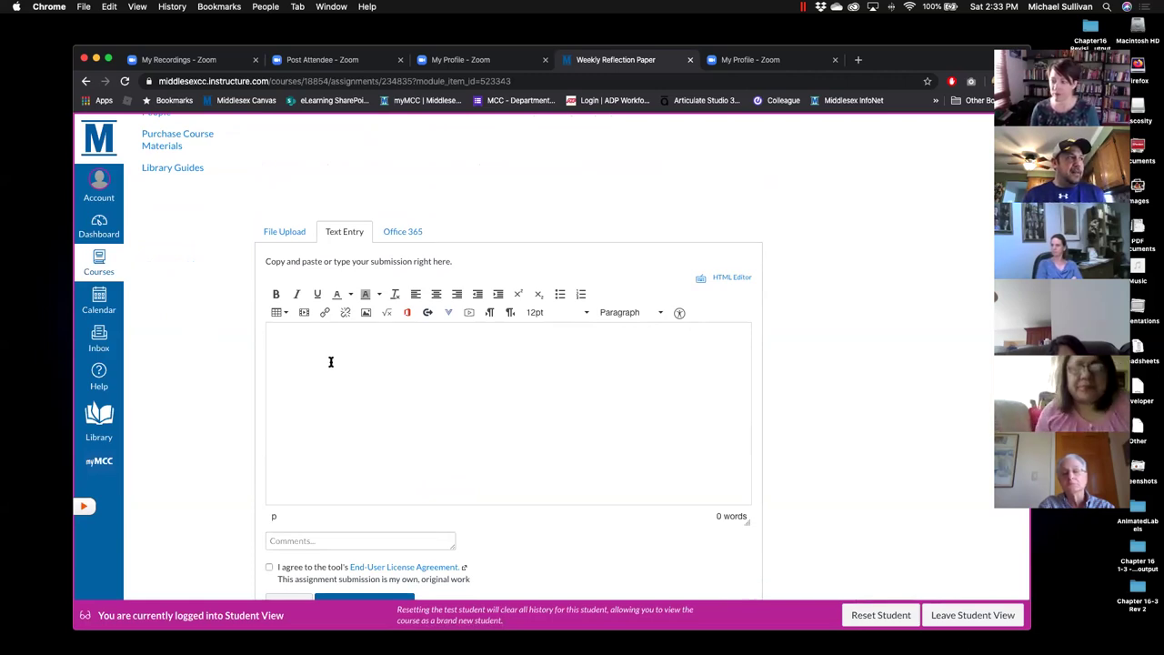
{"action": "left_click", "coordinate": [284, 233]}
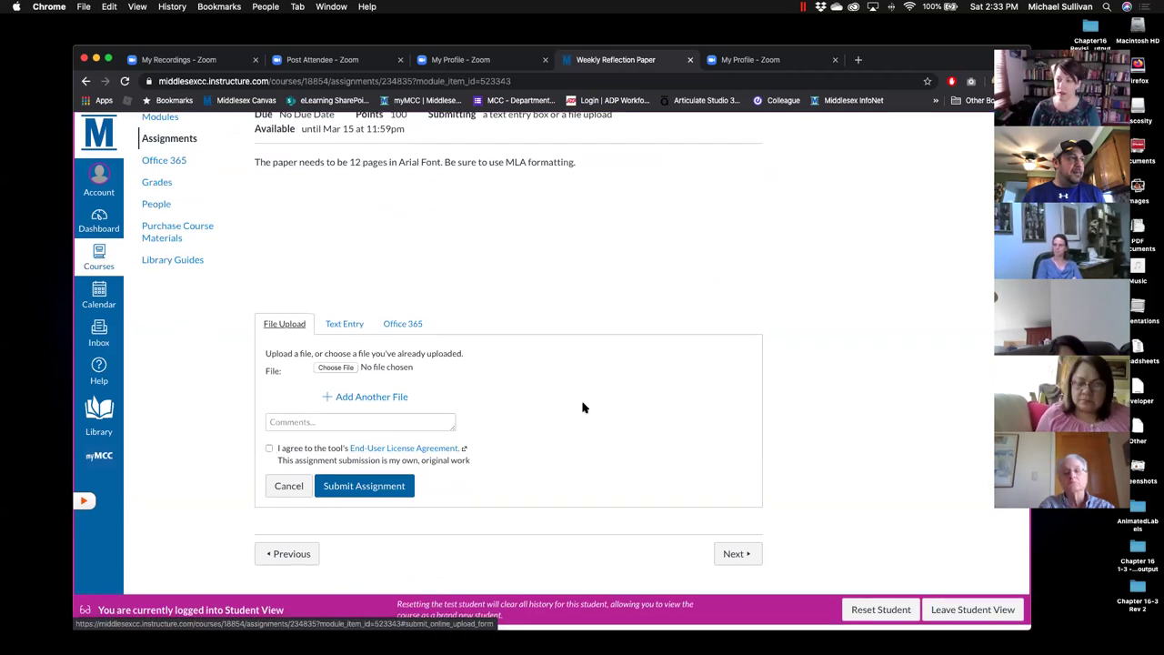
Leave Student View and discard the unsubmitted assignment attempt.
{"action": "scroll", "coordinate": [582, 314], "scroll_direction": "up", "scroll_amount": 2}
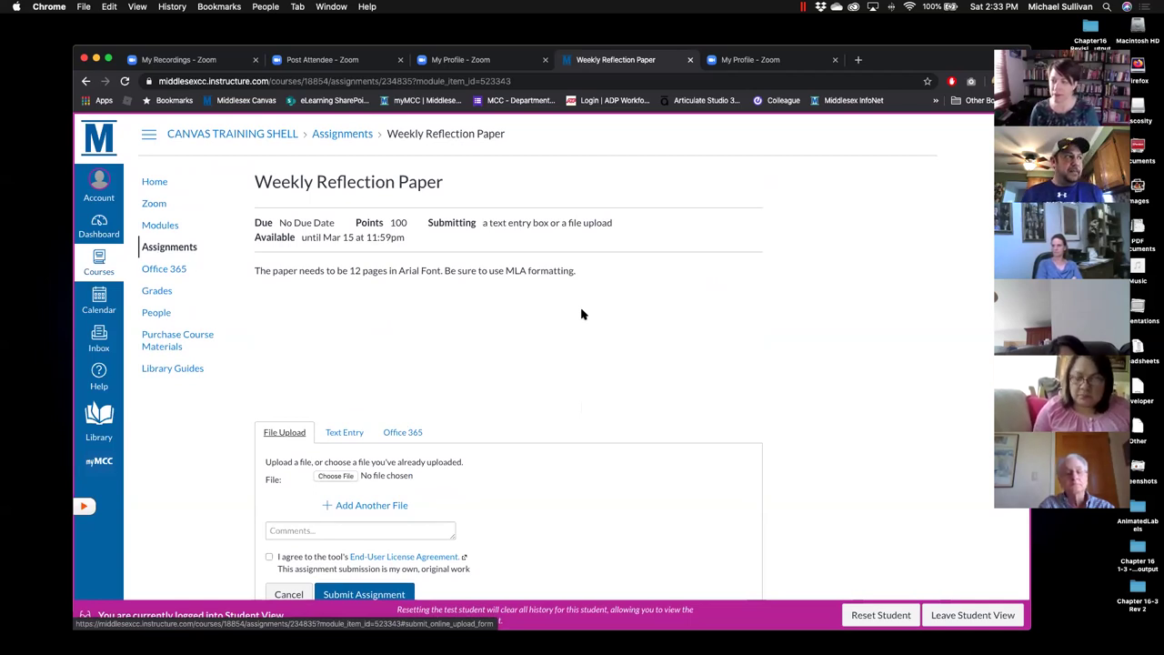
{"action": "left_click", "coordinate": [958, 617]}
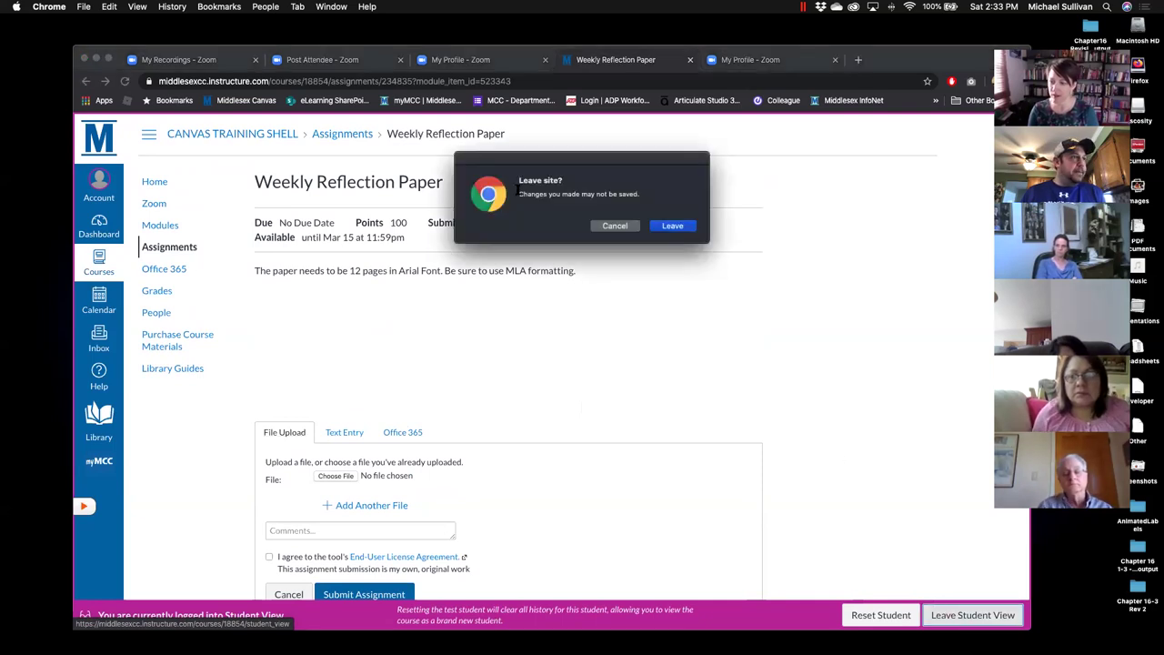
{"action": "left_click", "coordinate": [674, 226]}
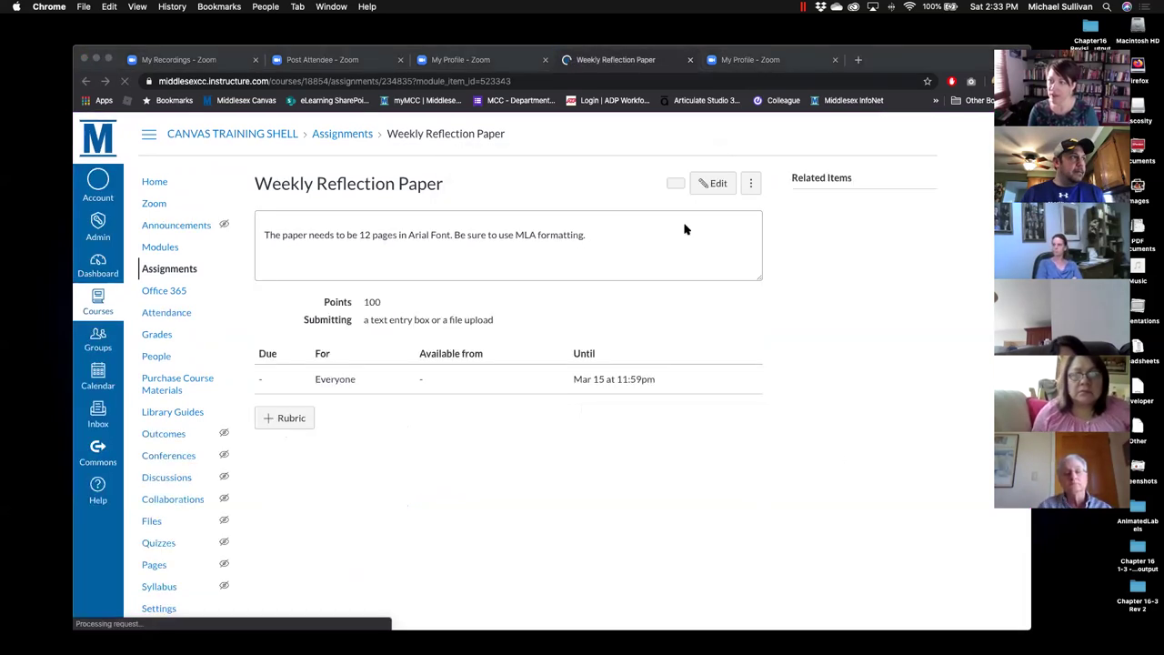
Upload Game Cards.pdf from the Desktop to the course files folder and add it as a file item in the Week 8 module.
{"action": "left_click", "coordinate": [168, 274]}
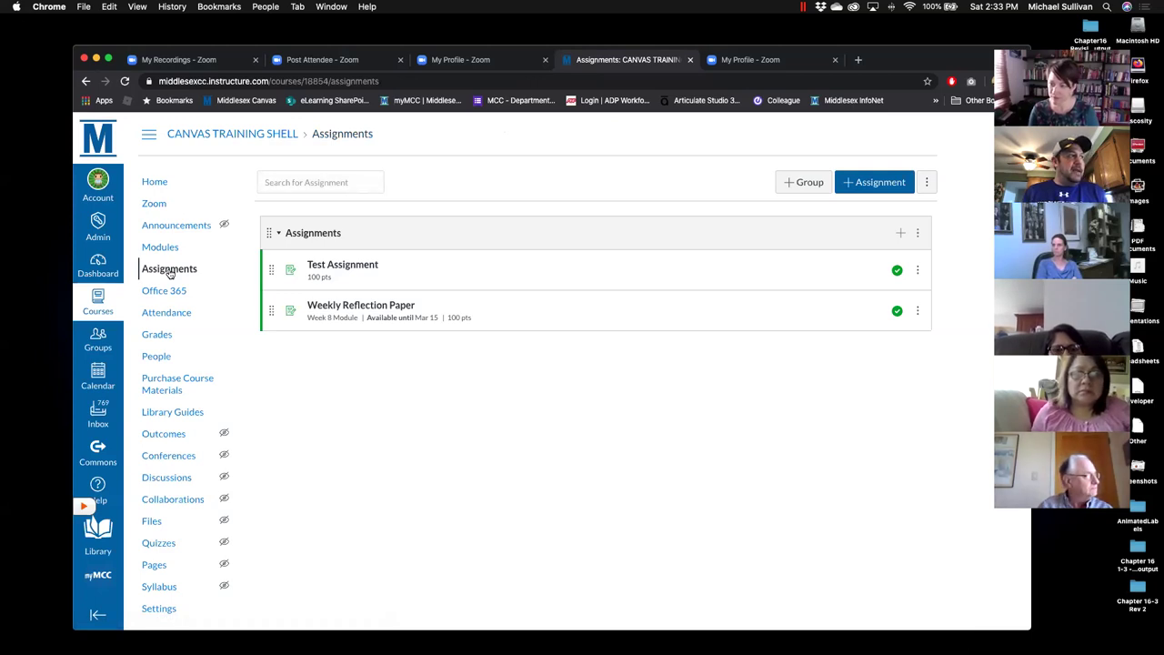
{"action": "left_click", "coordinate": [164, 248]}
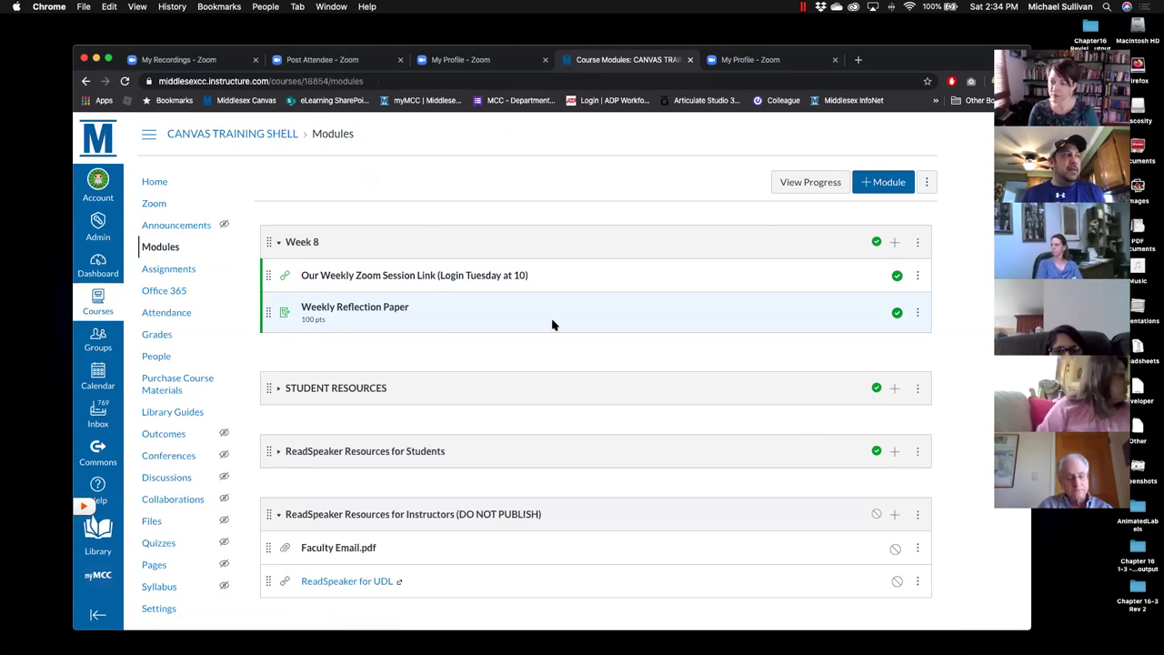
{"action": "left_click", "coordinate": [895, 243]}
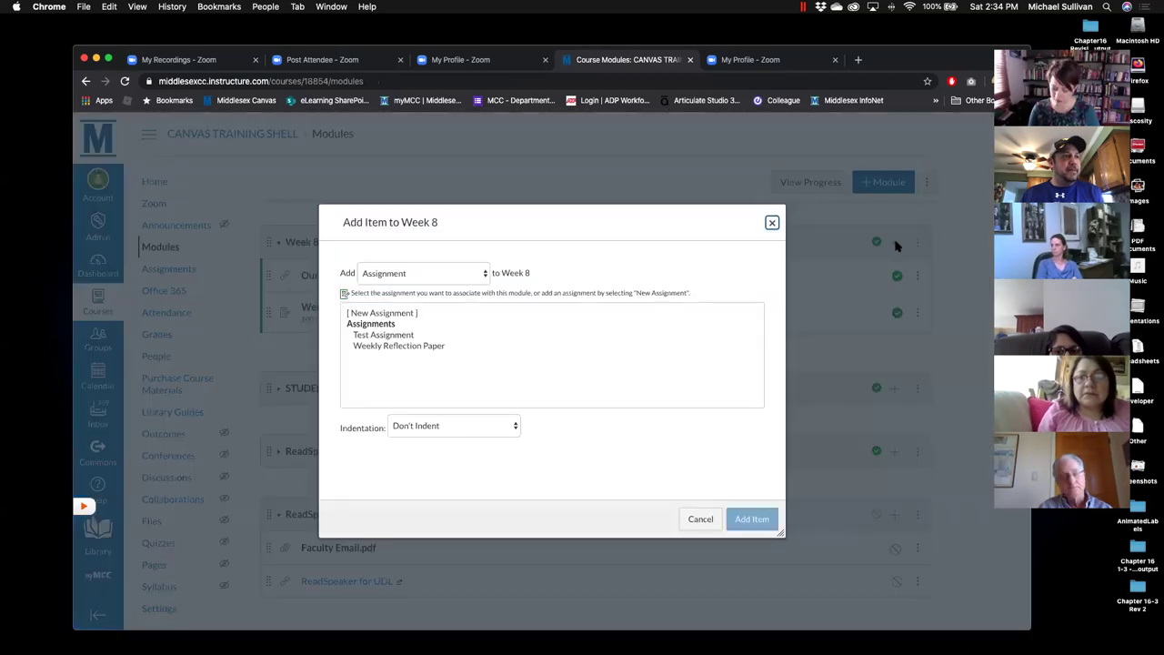
{"action": "left_click", "coordinate": [390, 275]}
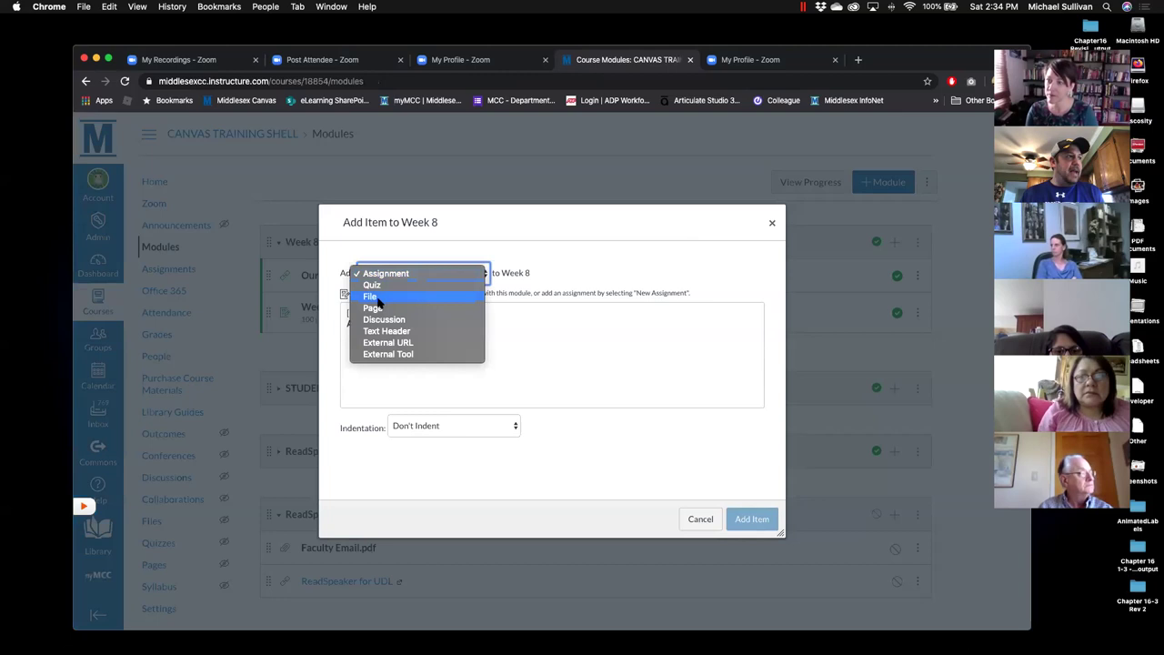
{"action": "left_click", "coordinate": [371, 296]}
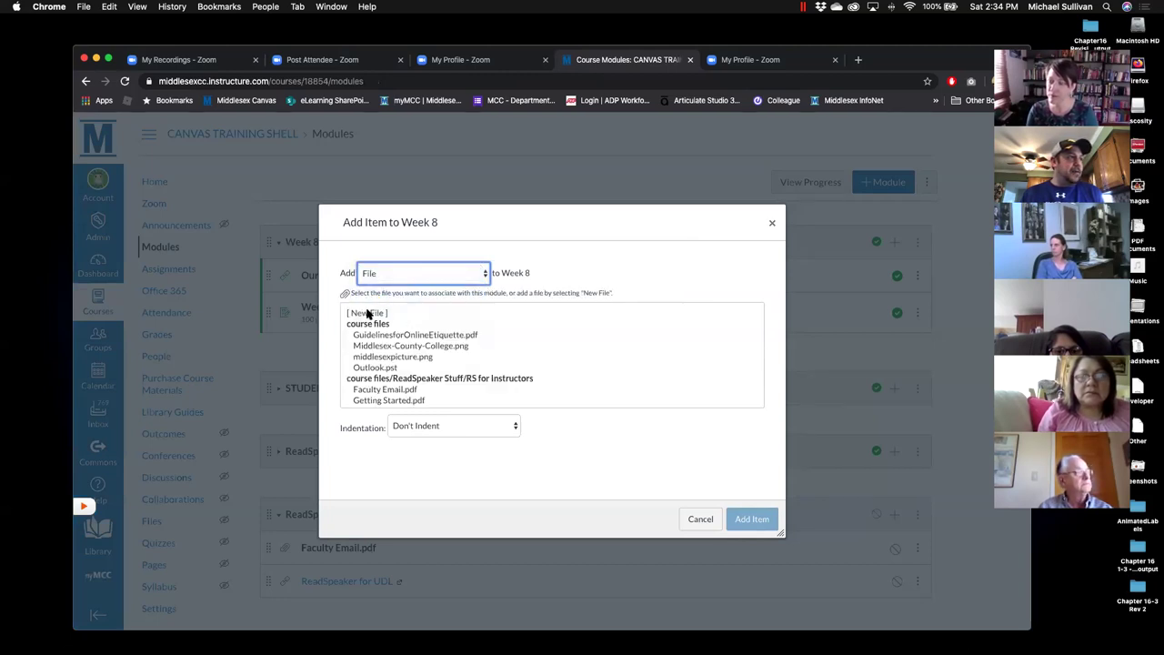
{"action": "left_click", "coordinate": [371, 313]}
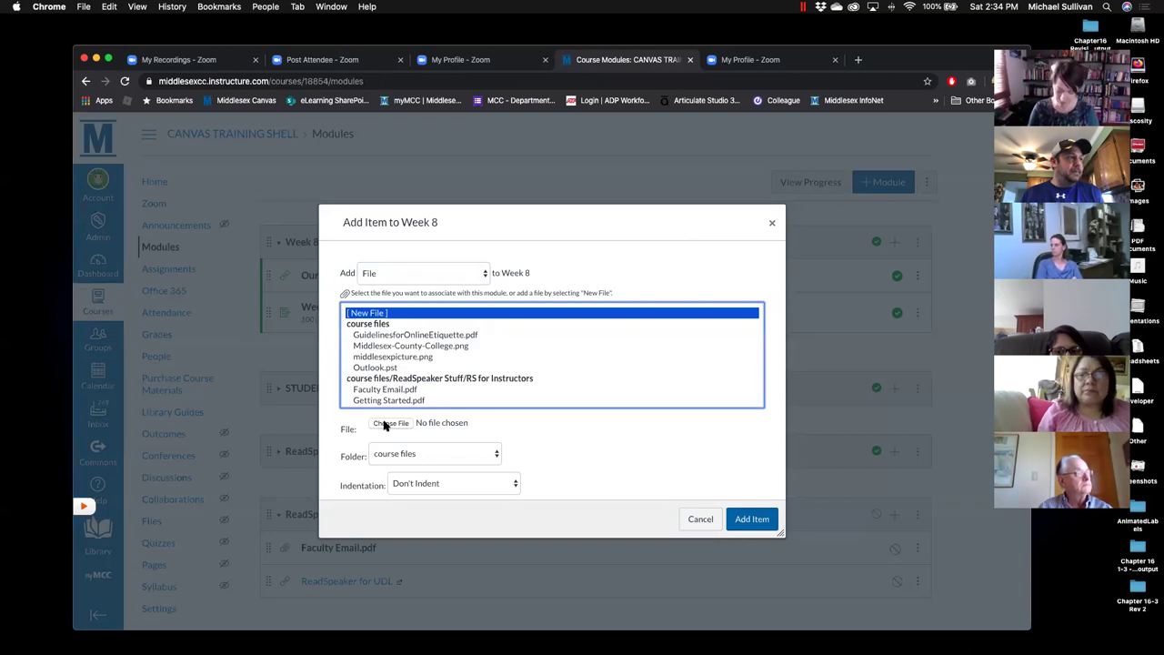
{"action": "left_click", "coordinate": [385, 425]}
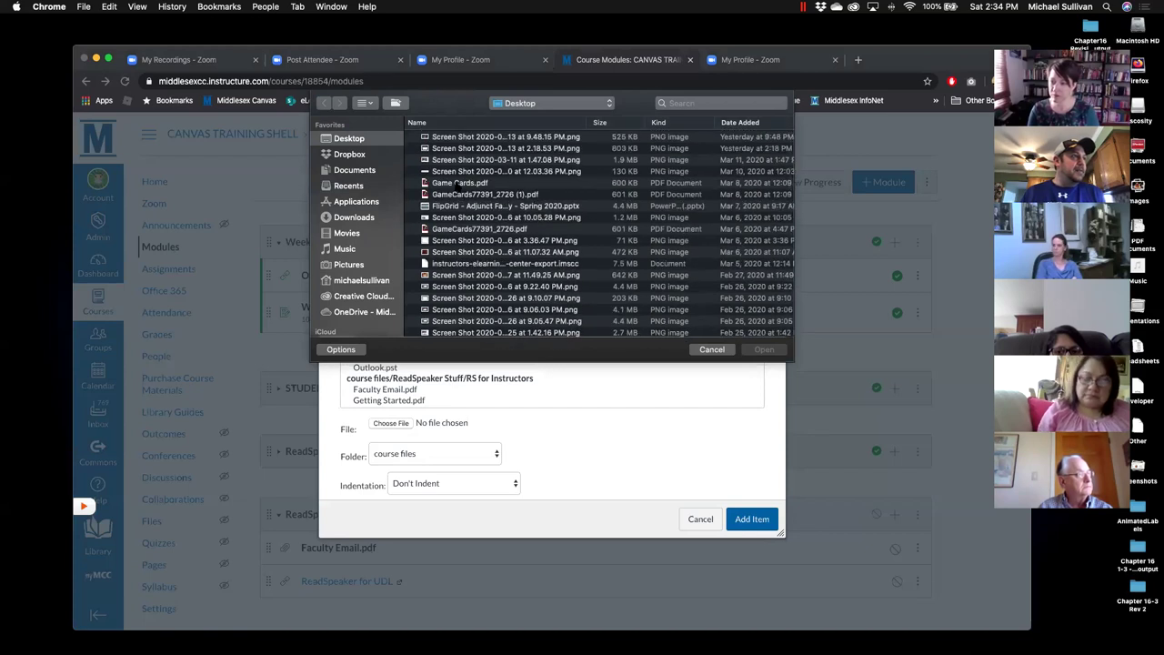
{"action": "left_click", "coordinate": [459, 184]}
{"action": "double_click", "coordinate": [458, 184]}
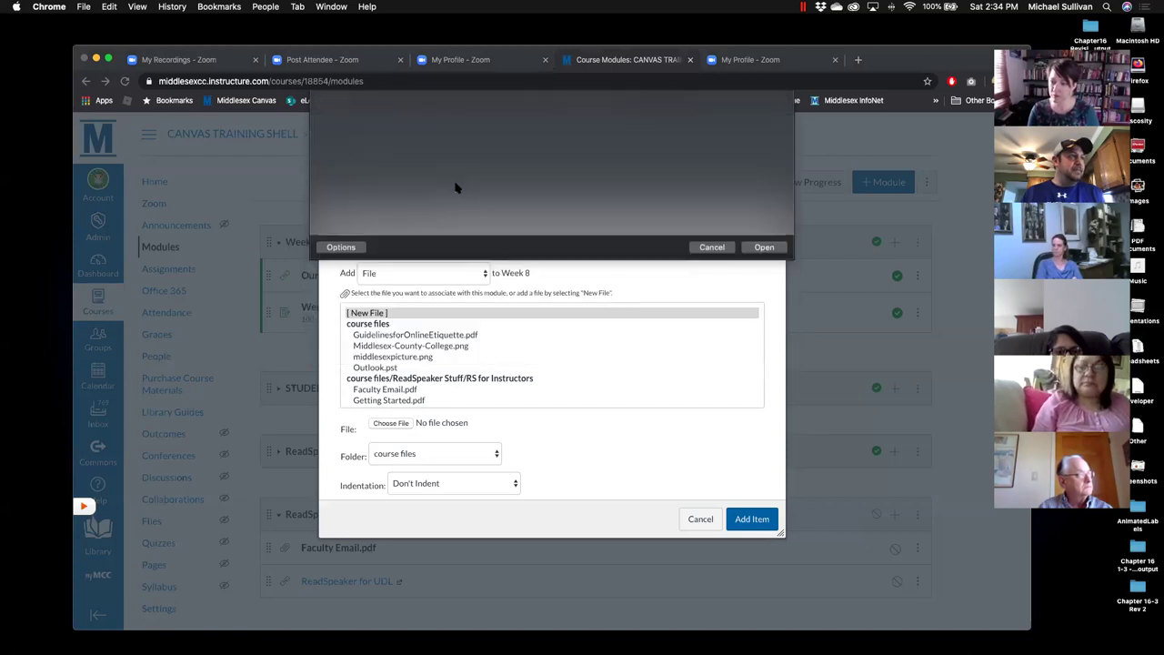
{"action": "left_click", "coordinate": [753, 520]}
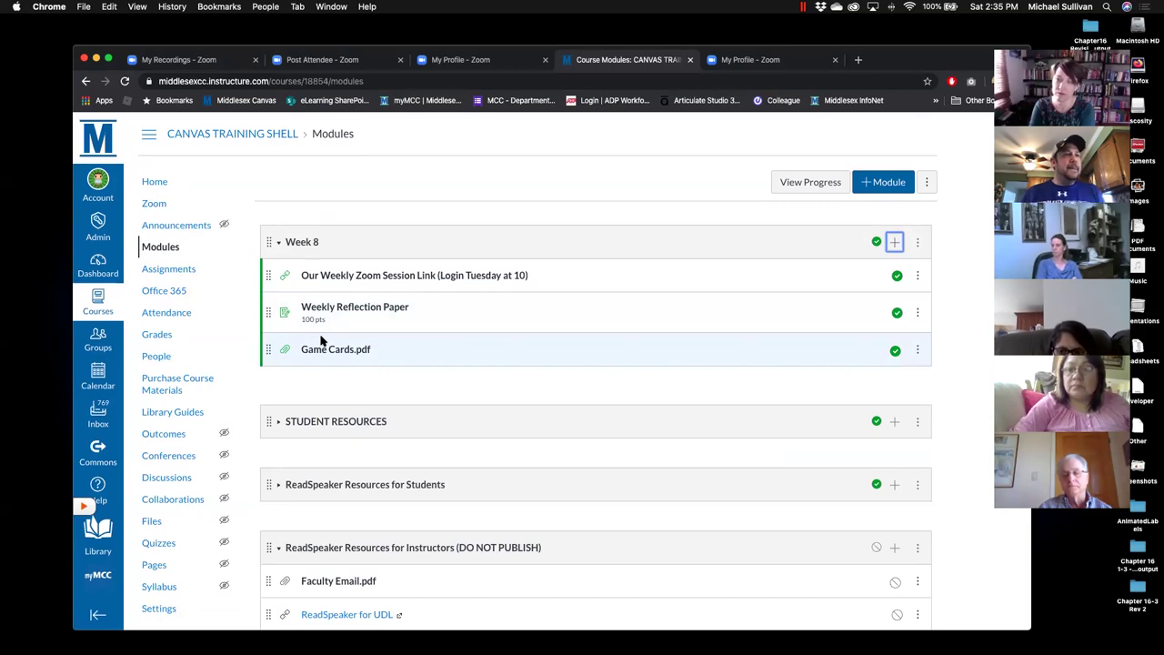
Add a new page named "Week 8 Instructions" to the Week 8 module.
{"action": "left_click", "coordinate": [895, 242]}
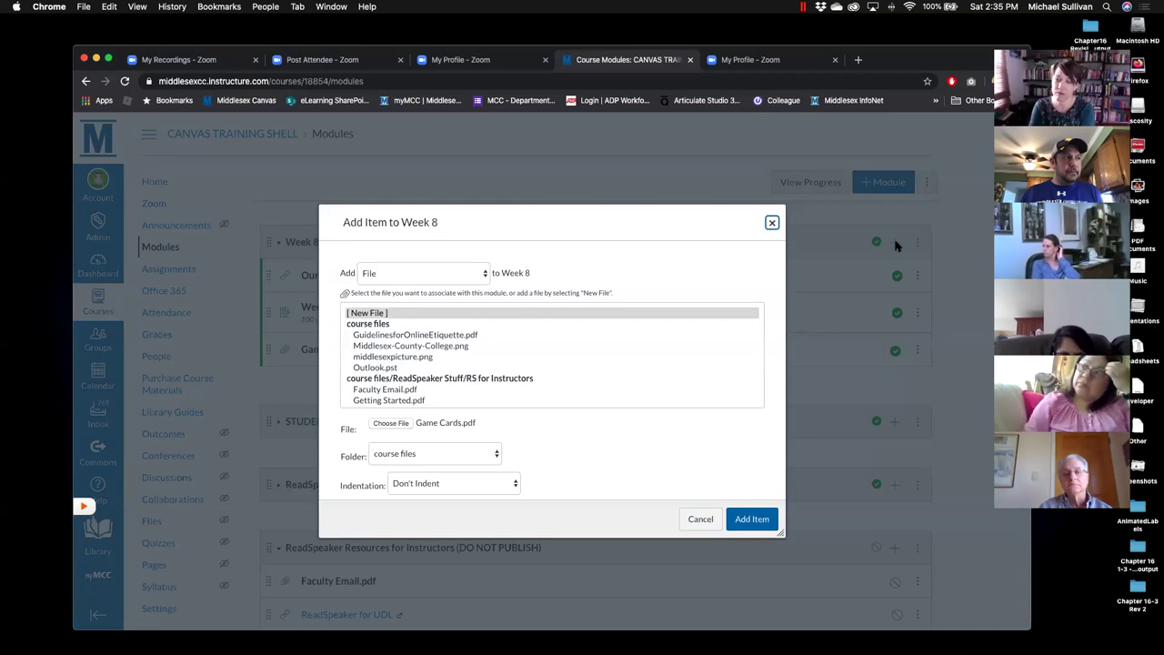
{"action": "left_click", "coordinate": [403, 275]}
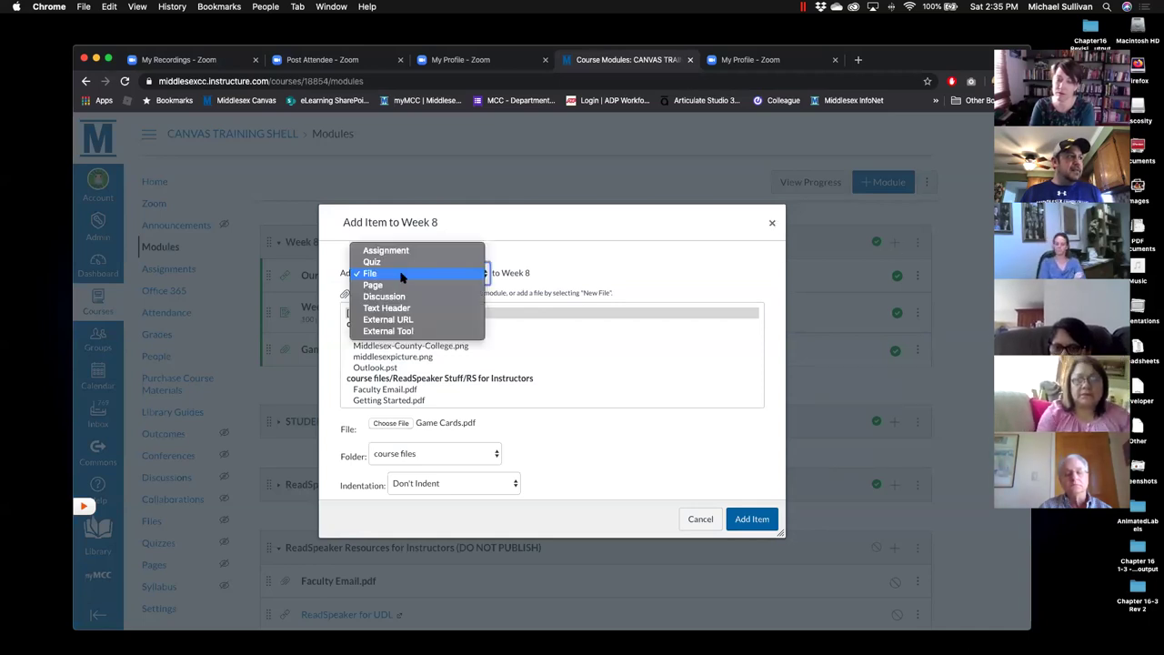
{"action": "left_click", "coordinate": [395, 285]}
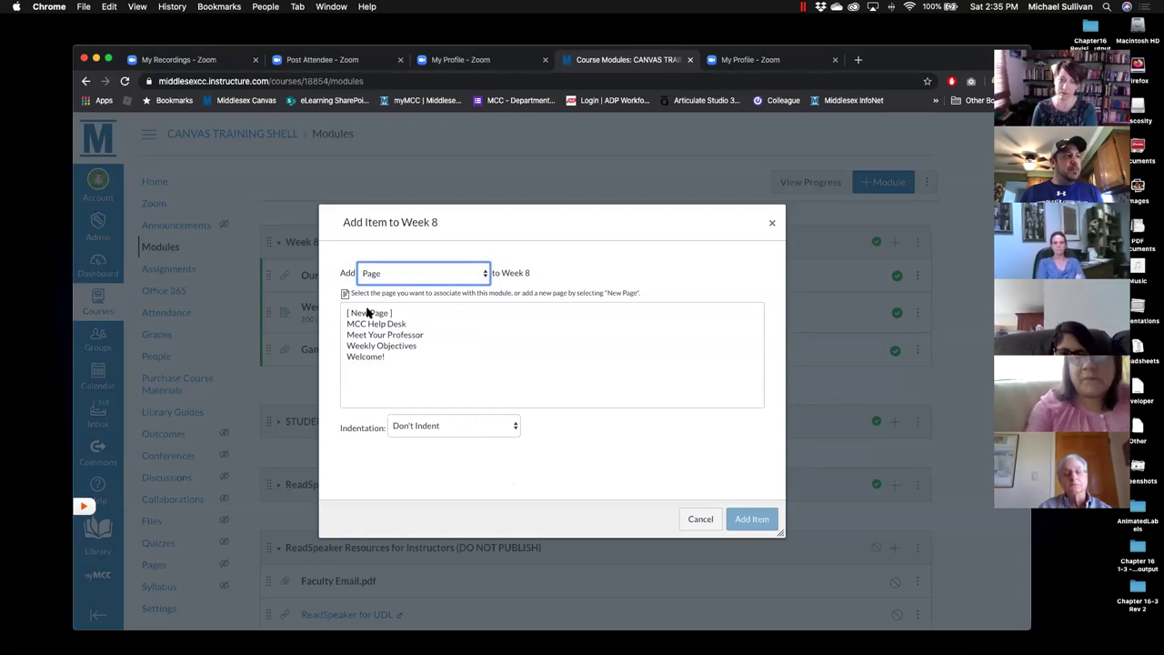
{"action": "left_click", "coordinate": [367, 313]}
{"action": "left_click", "coordinate": [397, 427]}
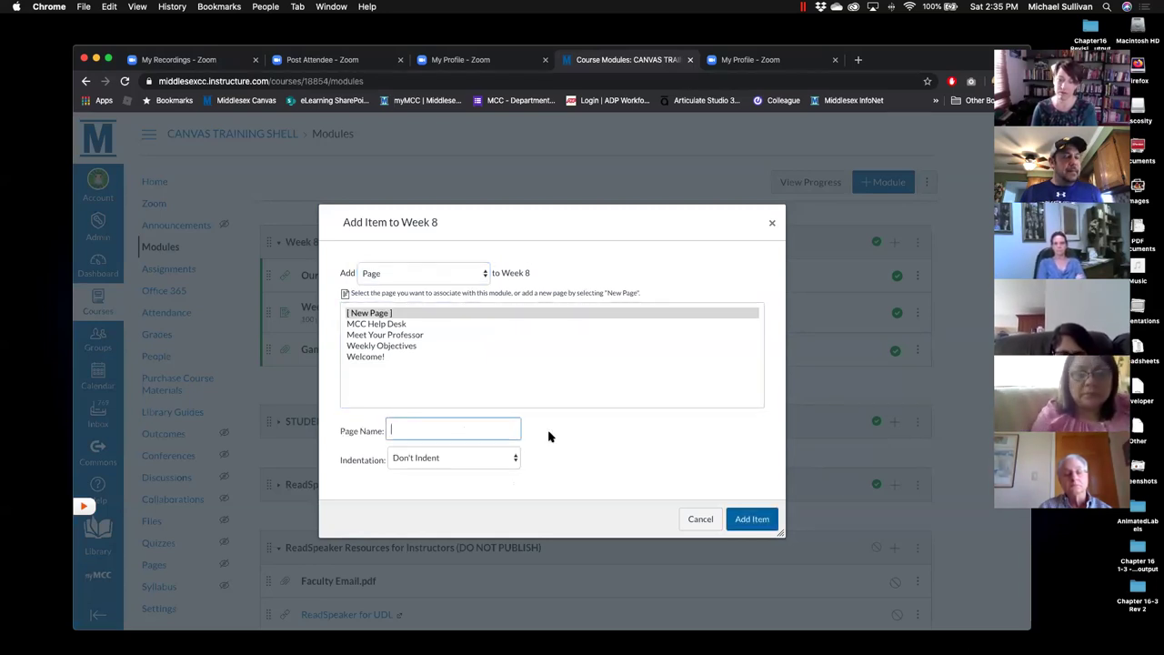
{"action": "type", "text": "Week 8 Instructions"}
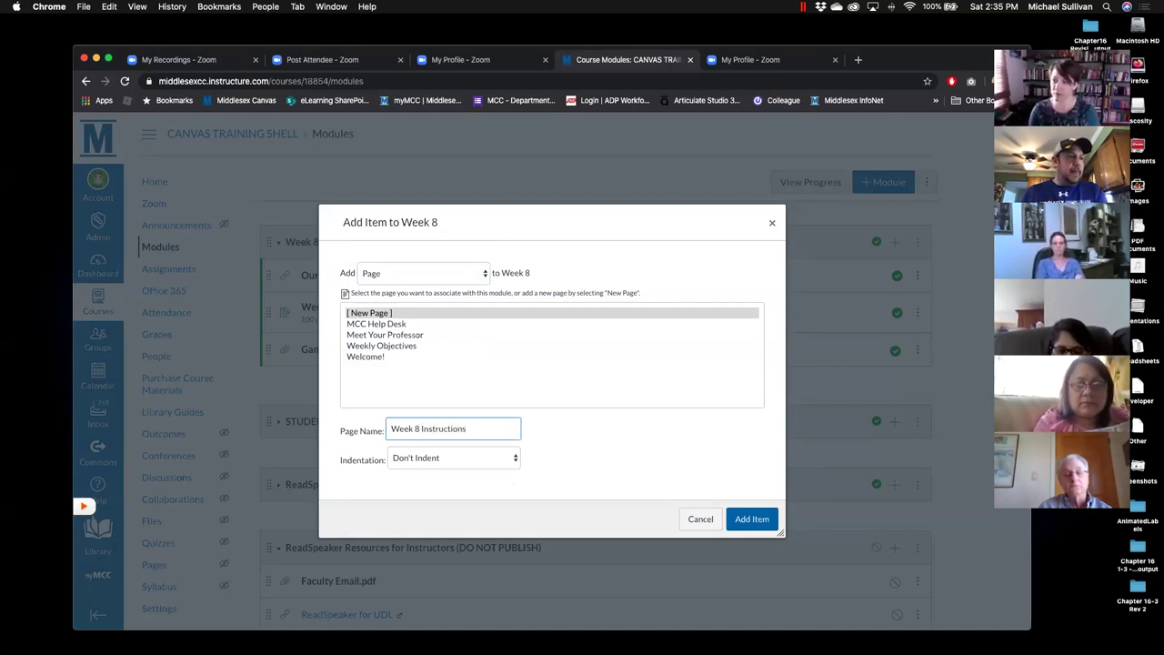
{"action": "left_click", "coordinate": [751, 519]}
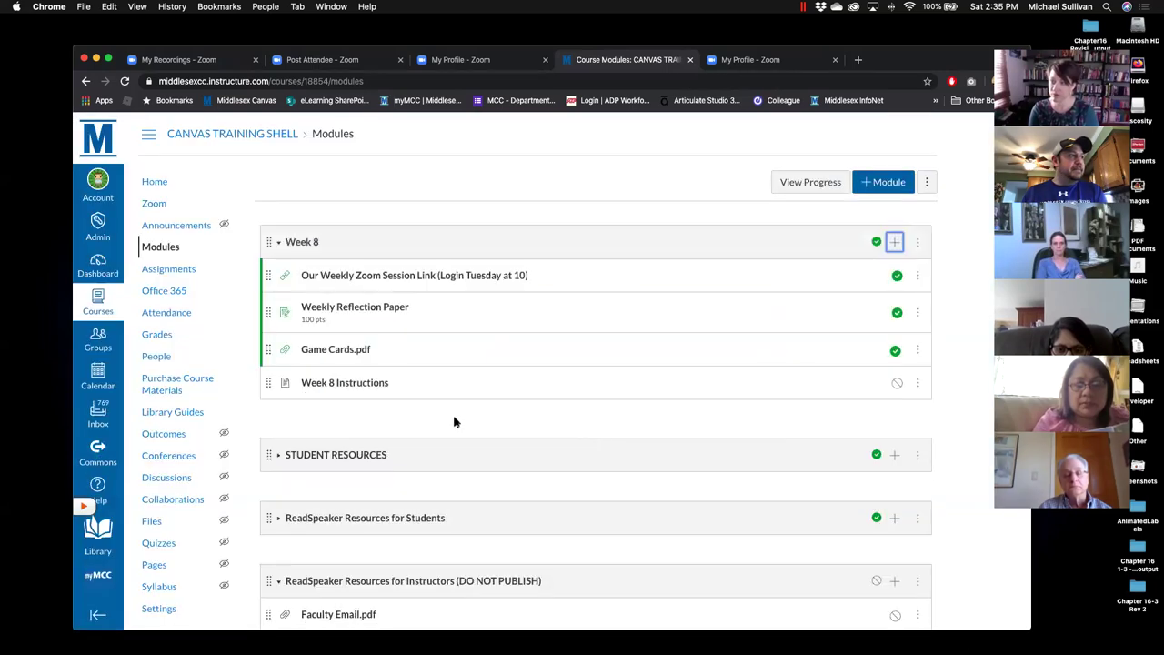
Publish the Week 8 Instructions page and move it above the Zoom session link as the first item in the Week 8 module.
{"action": "left_click", "coordinate": [896, 383]}
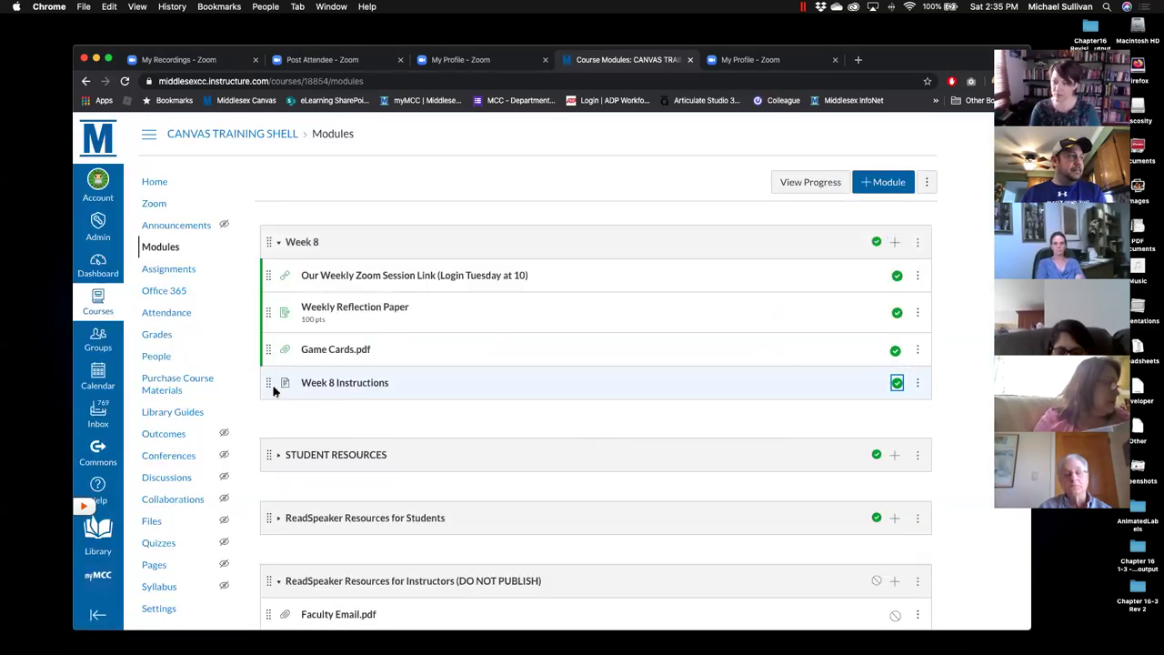
{"action": "left_click_drag", "start_coordinate": [268, 383], "coordinate": [326, 279]}
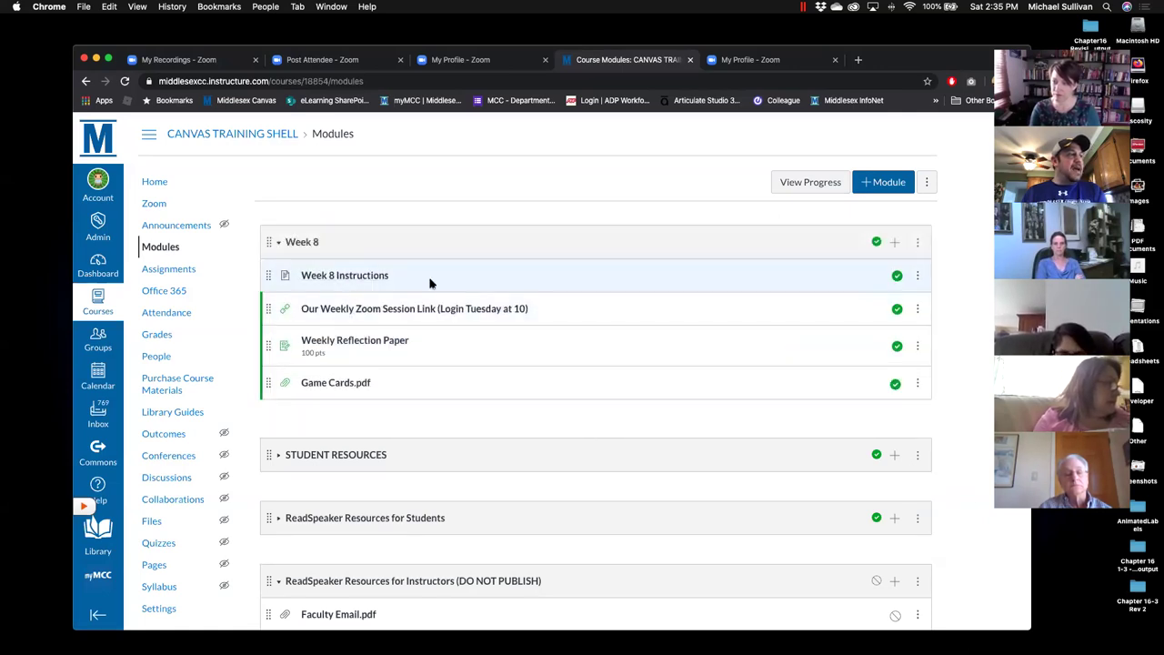
Write "Please complete the following." on the Week 8 Instructions page, followed by "Read Pages 1-50", "View this video" and "Take this quiz.", and save it.
{"action": "left_click", "coordinate": [333, 277]}
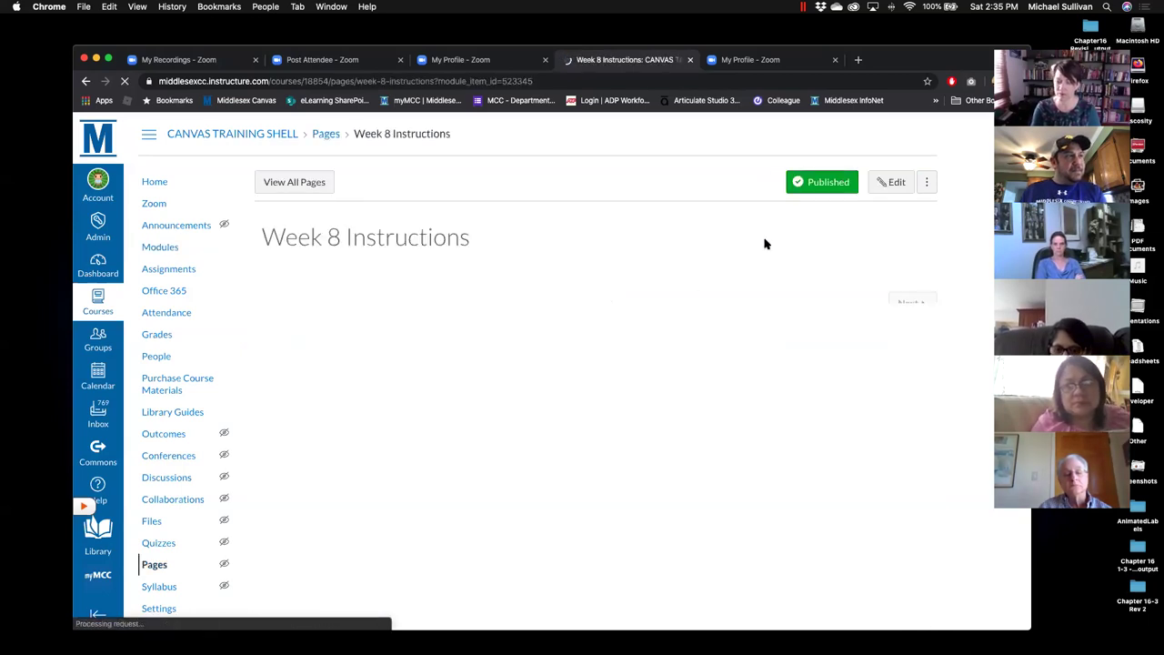
{"action": "left_click", "coordinate": [897, 186]}
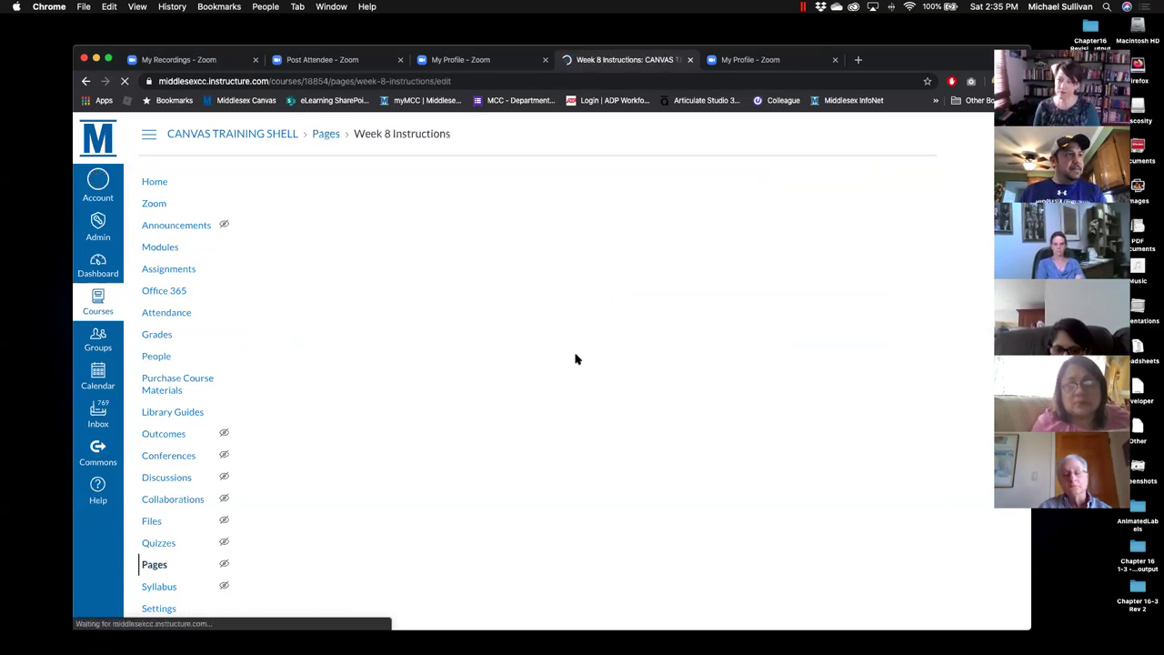
{"action": "left_click", "coordinate": [356, 294]}
{"action": "type", "text": "sadf"}
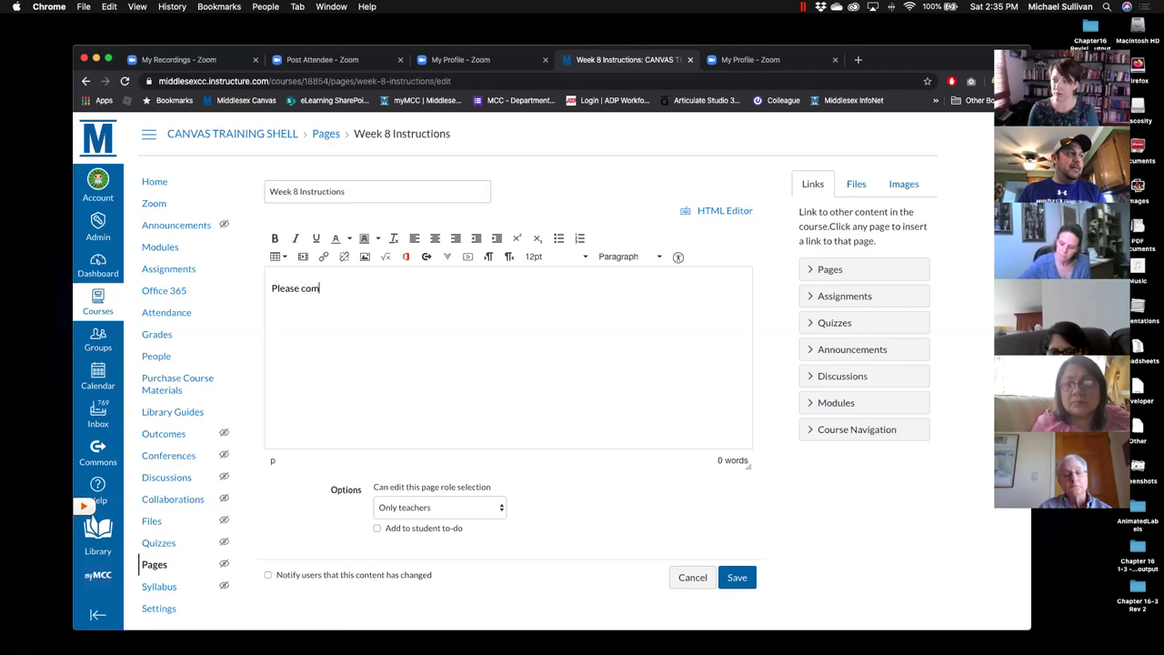
{"action": "type", "text": " following."}
{"action": "key", "text": "Return"}
{"action": "type", "text": "Read Pages 1-50 View this vi"}
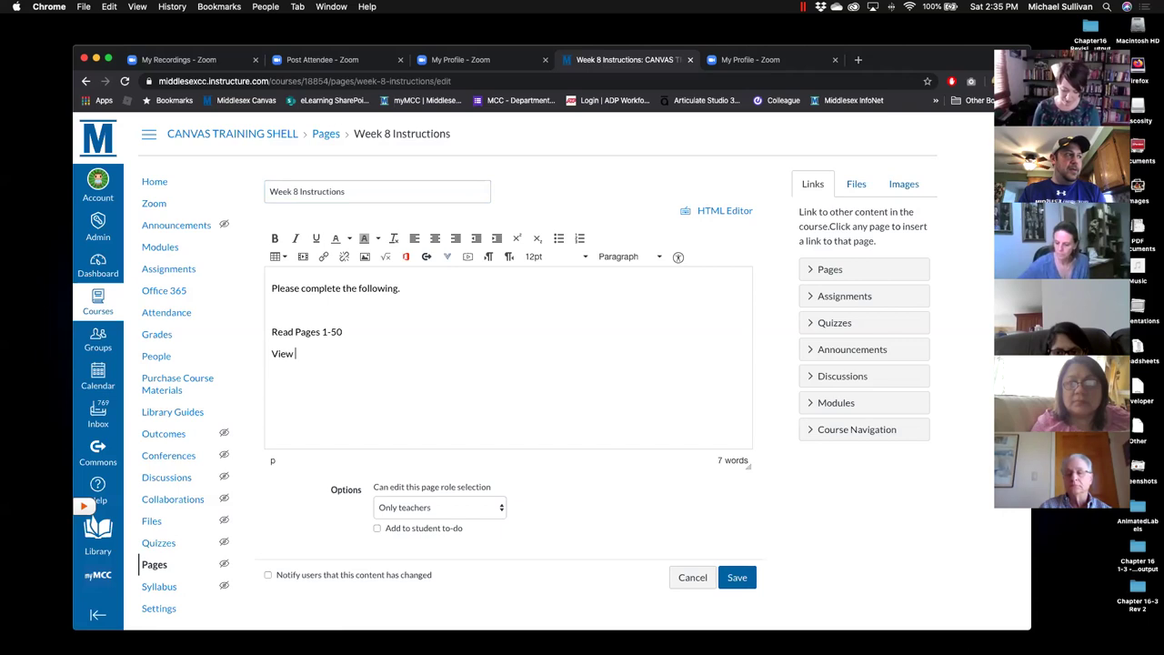
{"action": "type", "text": "deo"}
{"action": "key", "text": "Return"}
{"action": "type", "text": "Take this quiz."}
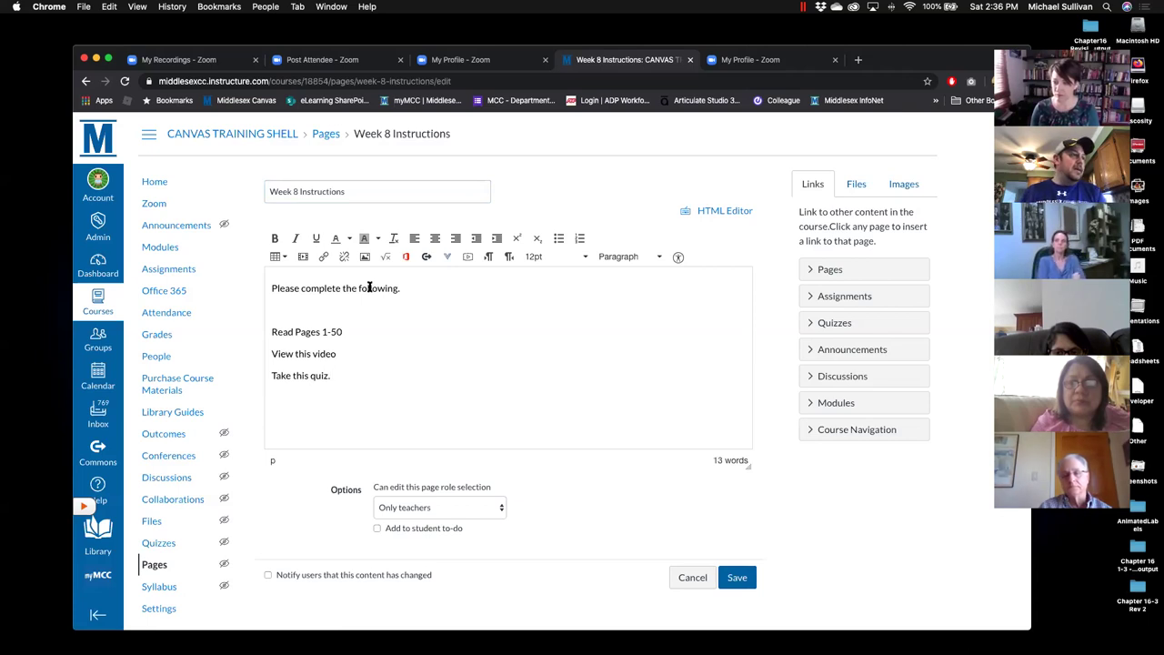
{"action": "left_click", "coordinate": [735, 578]}
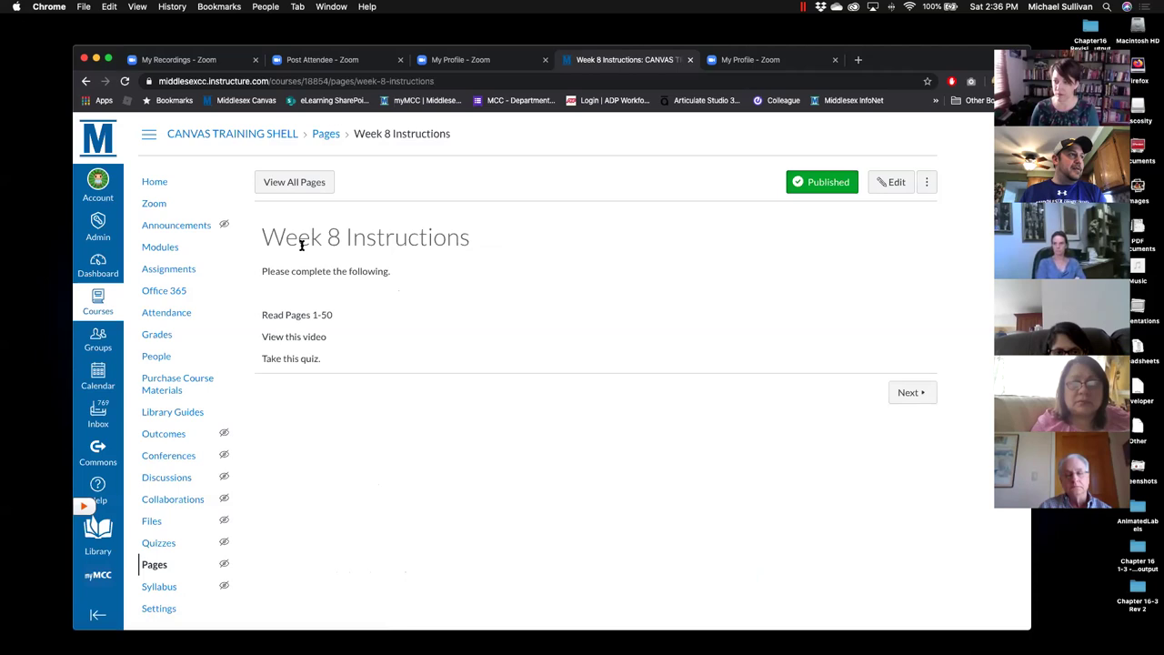
Return to the course modules and add a new quiz named "Quiz 8" to the Week 8 module in the Assignments group.
{"action": "left_click", "coordinate": [161, 248]}
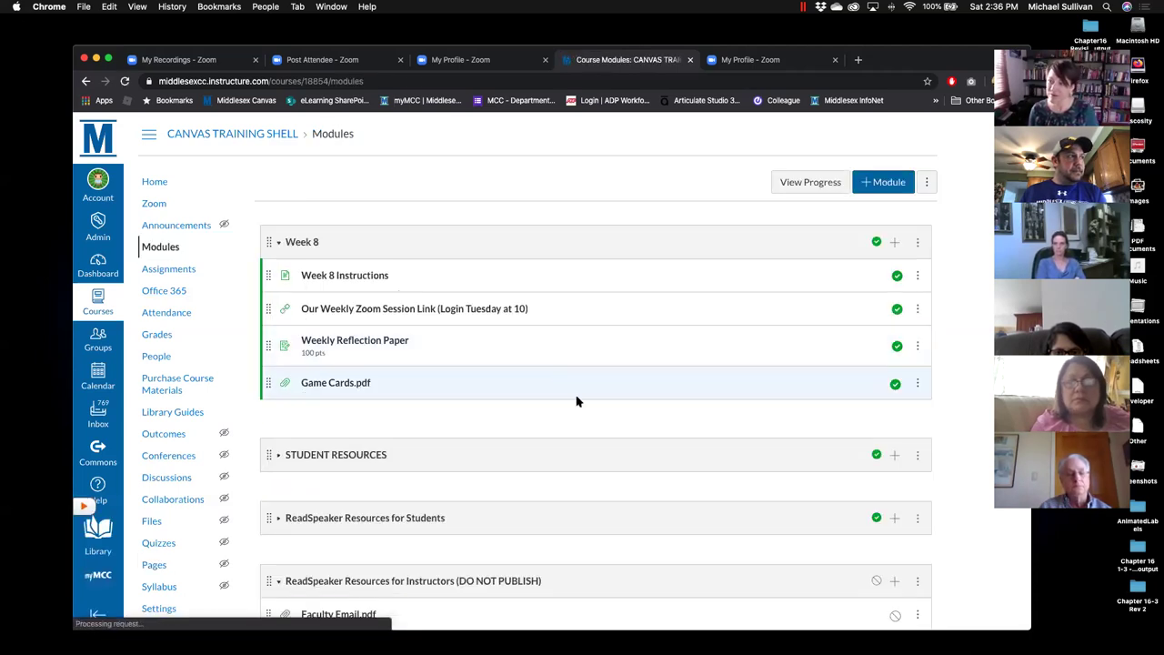
{"action": "scroll", "coordinate": [576, 402], "scroll_direction": "down", "scroll_amount": 1}
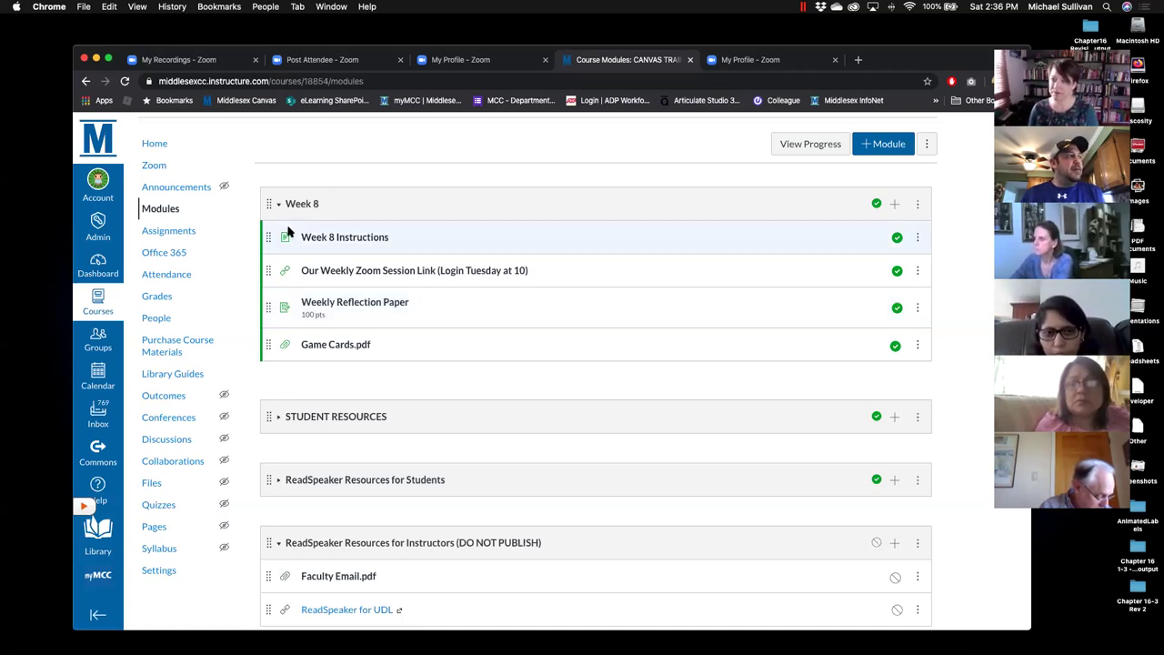
{"action": "left_click", "coordinate": [894, 205]}
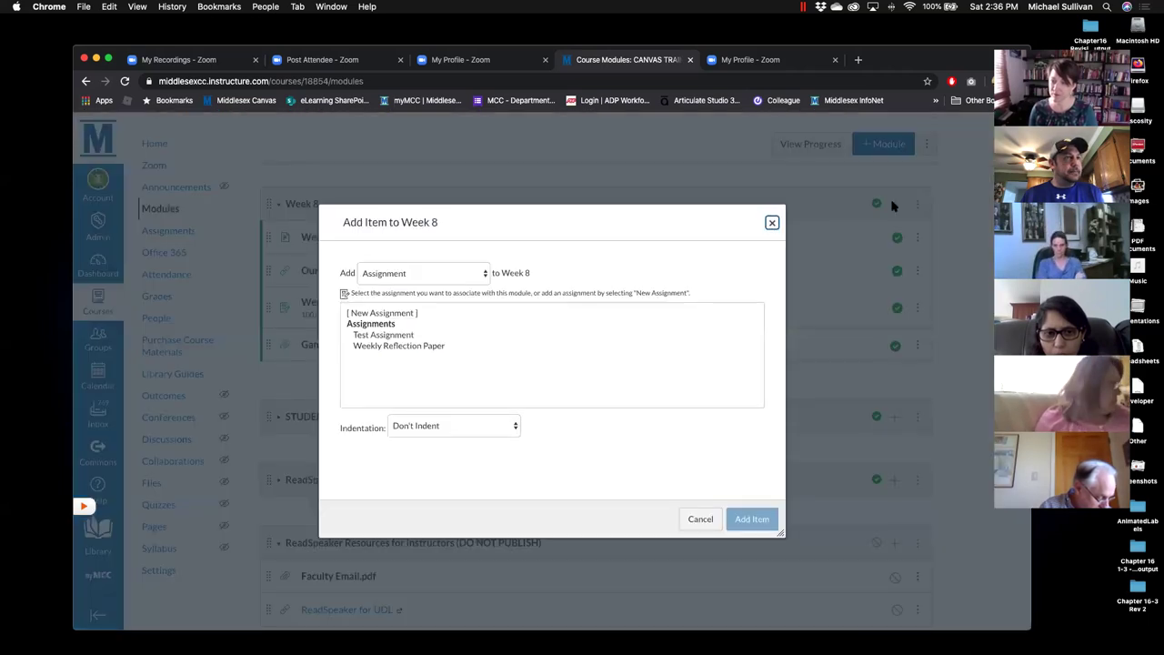
{"action": "left_click", "coordinate": [405, 275]}
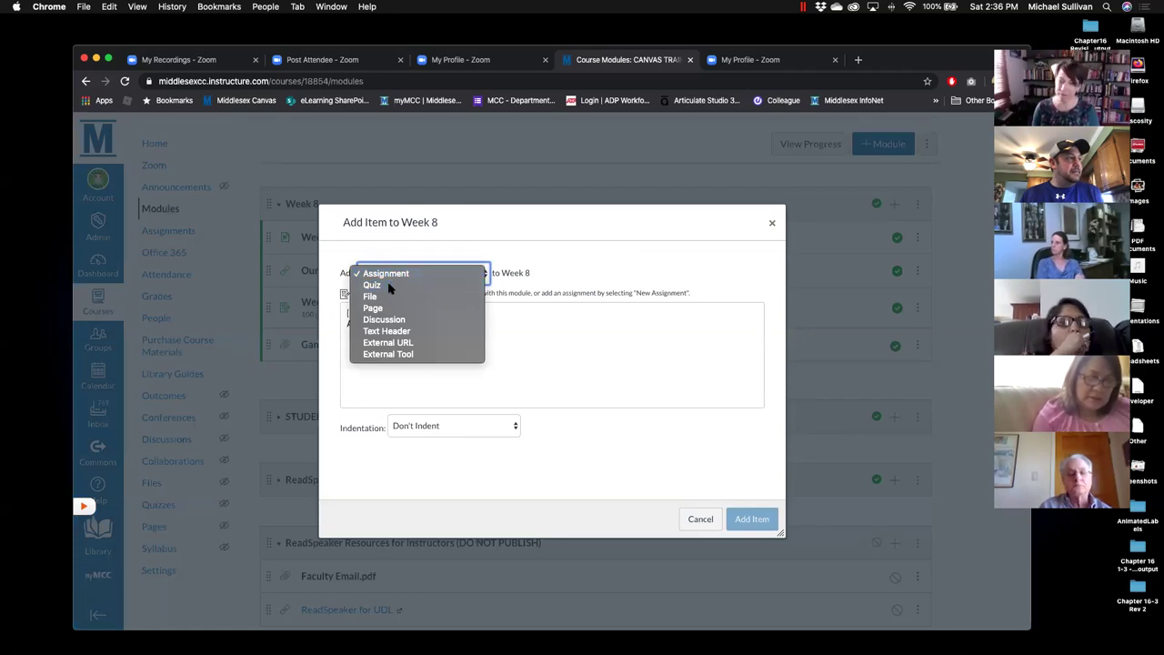
{"action": "left_click", "coordinate": [389, 286]}
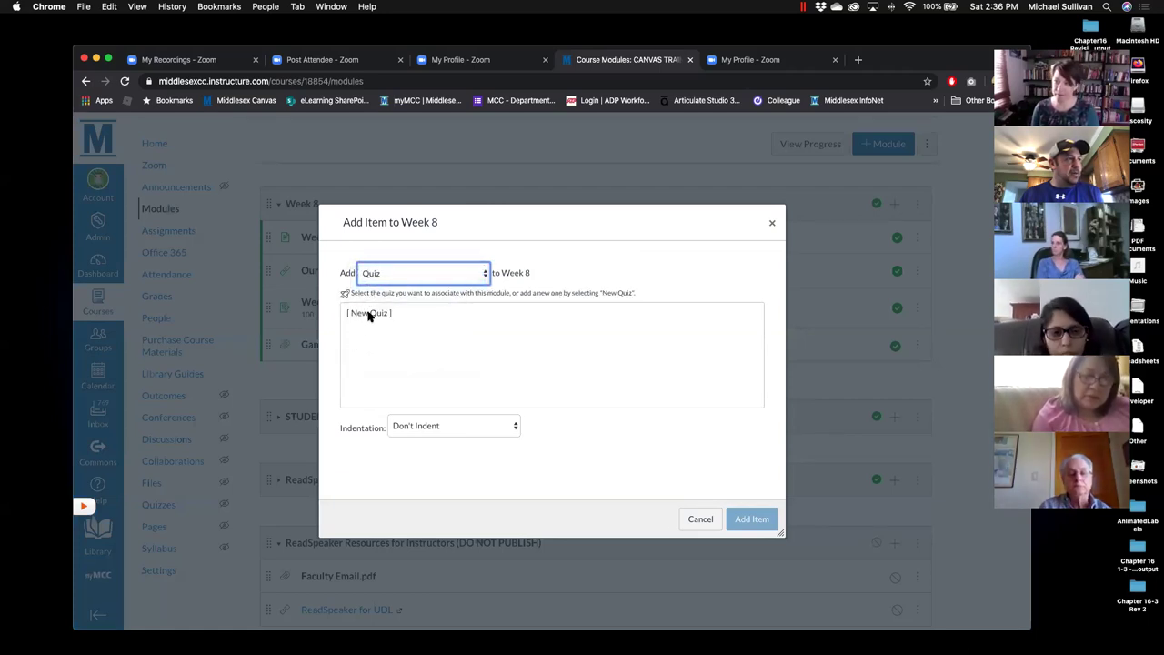
{"action": "left_click", "coordinate": [369, 314]}
{"action": "left_click", "coordinate": [406, 428]}
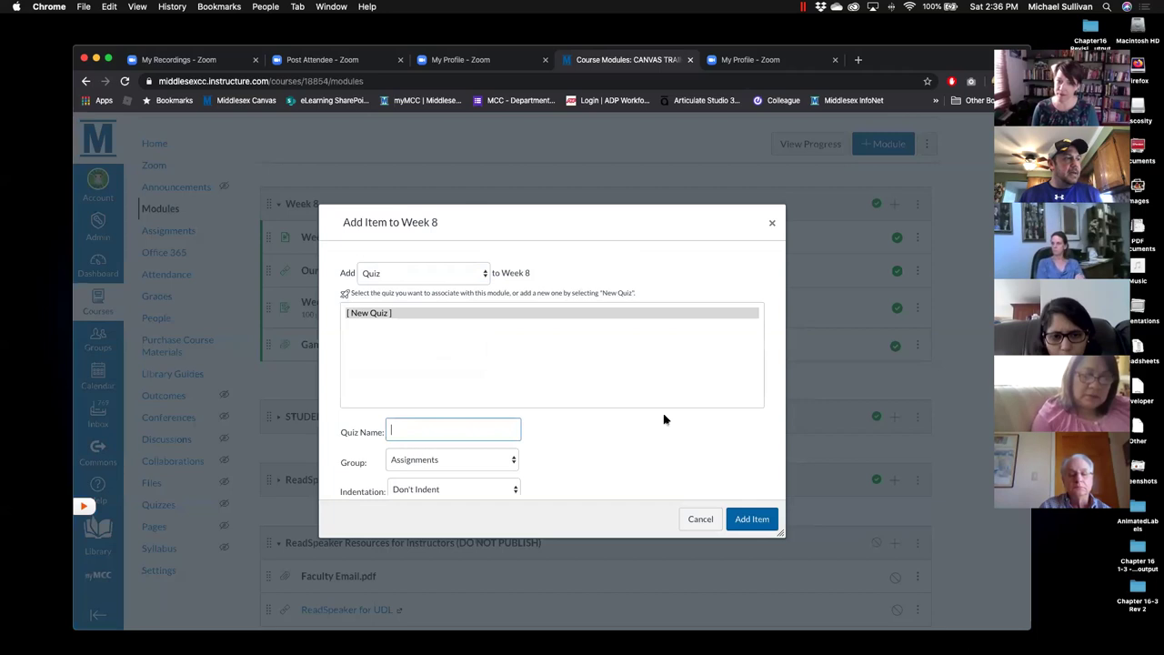
{"action": "type", "text": "Quiz 8"}
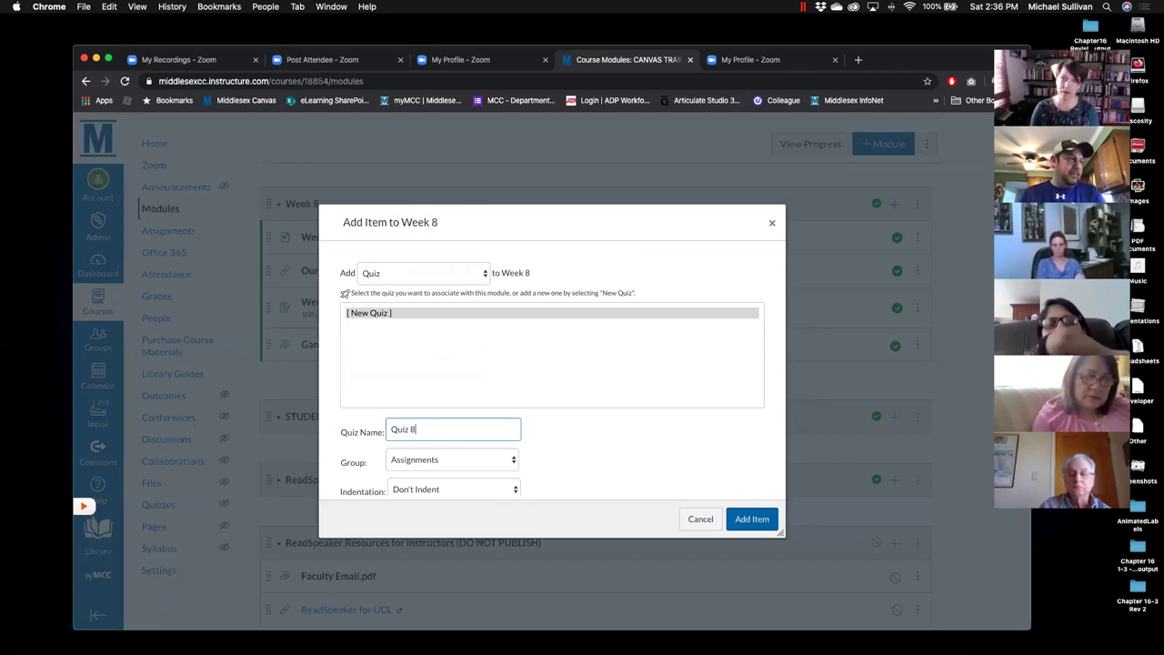
{"action": "left_click", "coordinate": [751, 520]}
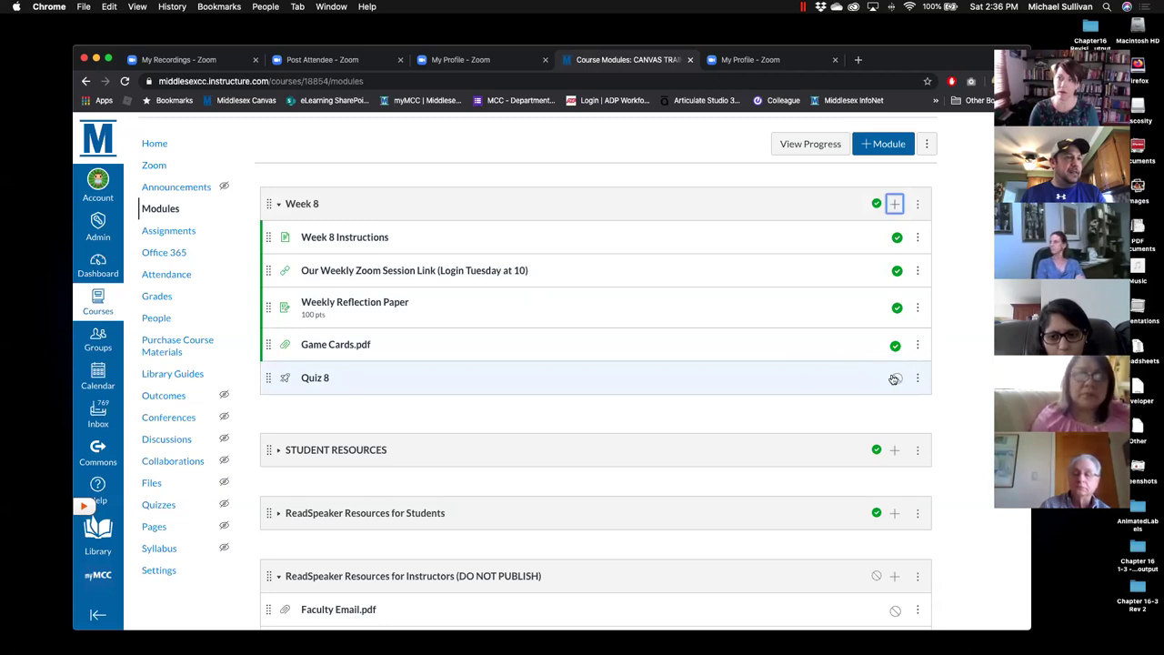
Open Quiz 8 for editing, examine its options, restrictions and assign dates, and leave without saving.
{"action": "left_click", "coordinate": [317, 378]}
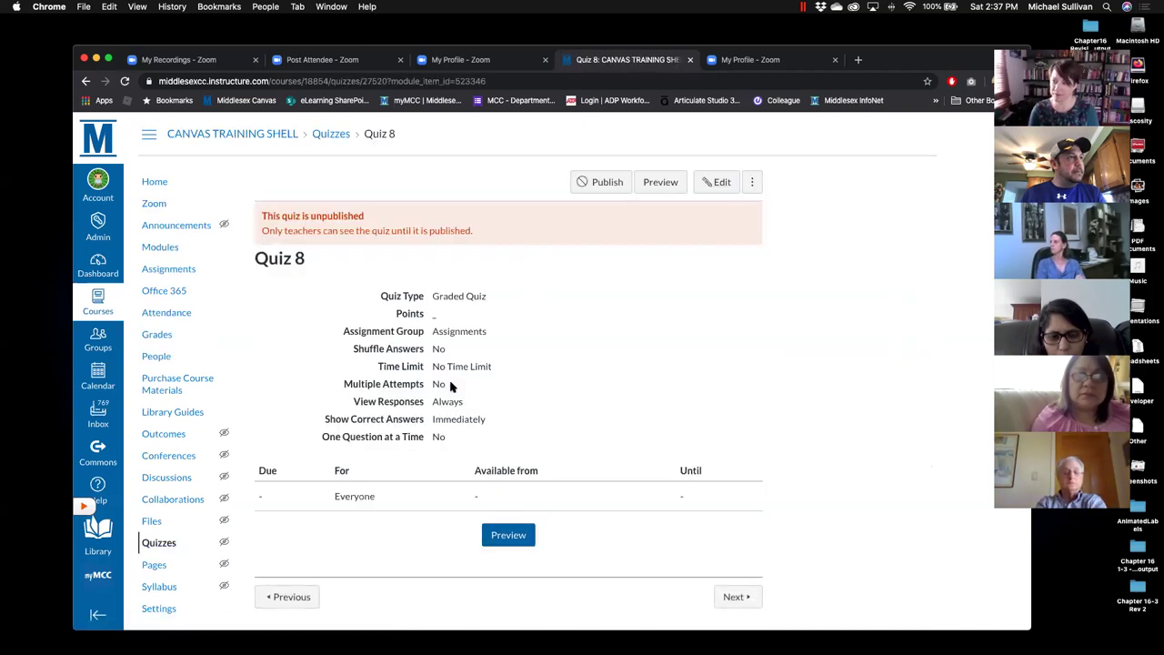
{"action": "left_click", "coordinate": [715, 184]}
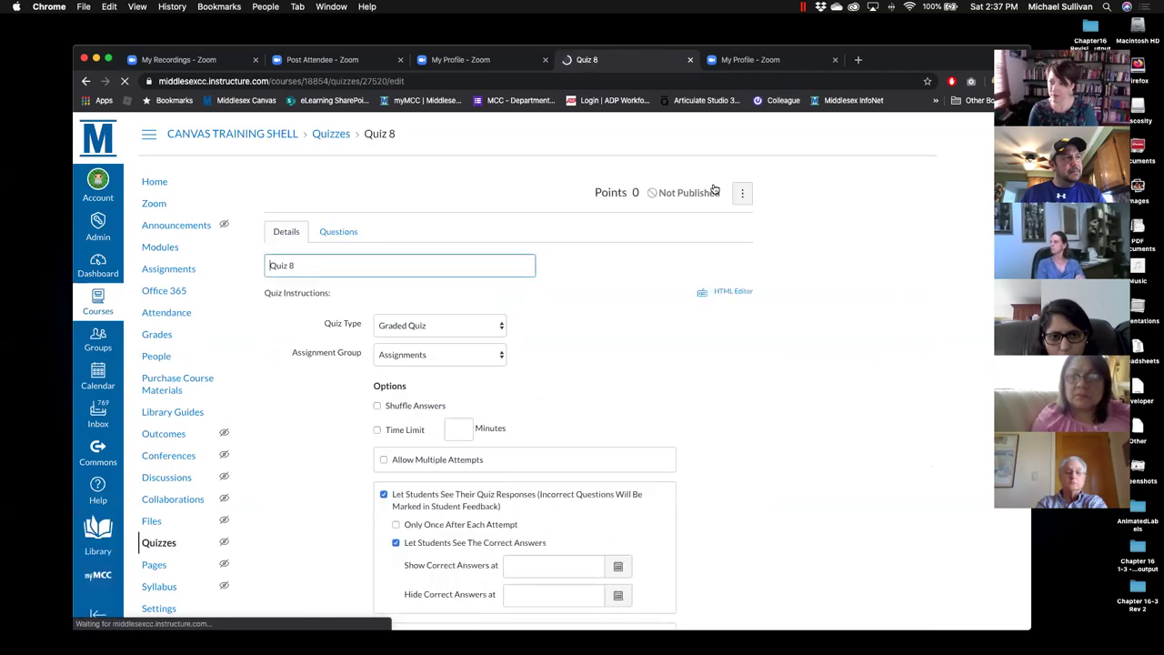
{"action": "scroll", "coordinate": [701, 246], "scroll_direction": "down", "scroll_amount": 5}
{"action": "scroll", "coordinate": [703, 244], "scroll_direction": "down", "scroll_amount": 10}
{"action": "scroll", "coordinate": [703, 245], "scroll_direction": "up", "scroll_amount": 10}
{"action": "scroll", "coordinate": [704, 246], "scroll_direction": "up", "scroll_amount": 5}
{"action": "scroll", "coordinate": [703, 245], "scroll_direction": "down", "scroll_amount": 18}
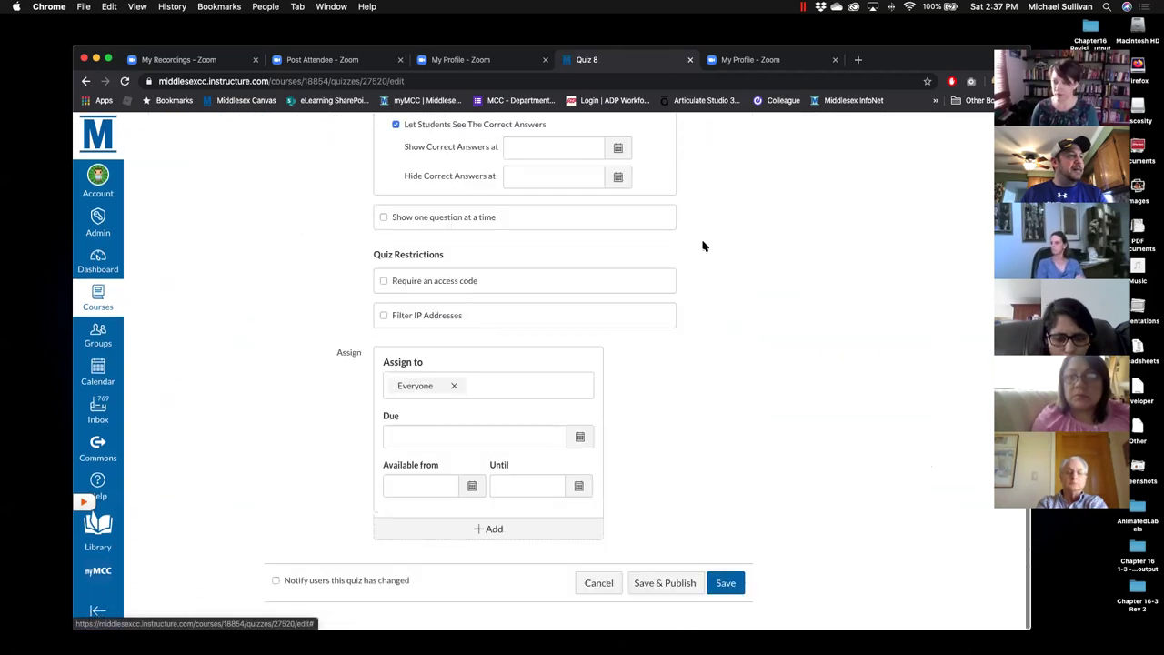
{"action": "left_click", "coordinate": [582, 587]}
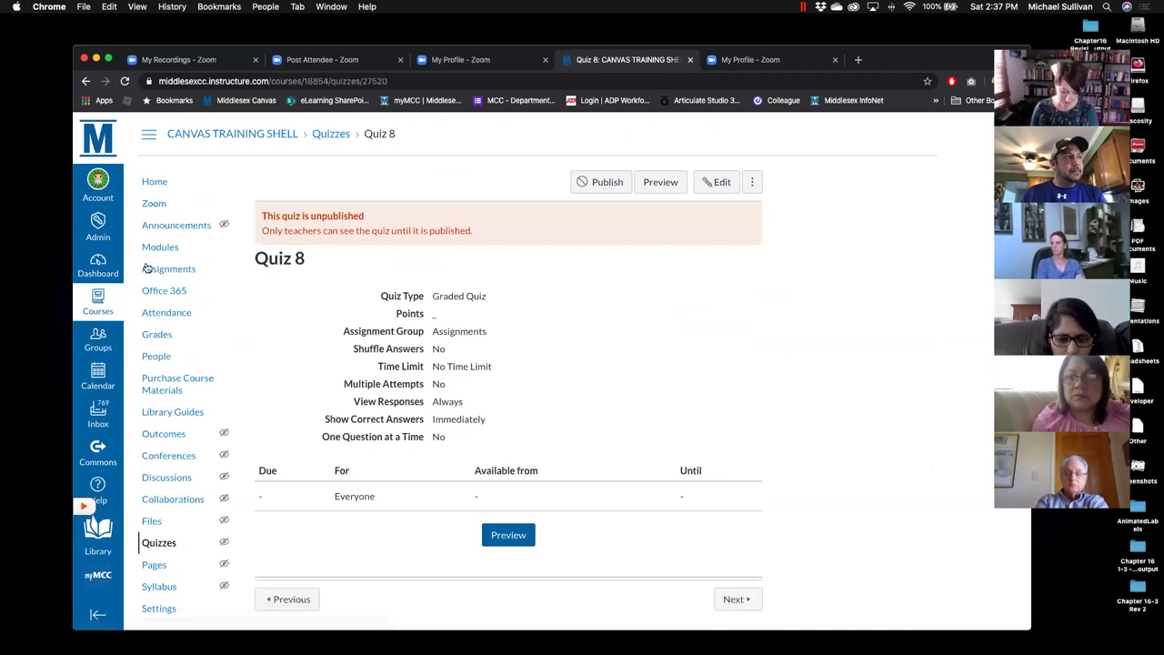
Return to the course modules and remove Quiz 8 from the Week 8 module.
{"action": "left_click", "coordinate": [160, 246]}
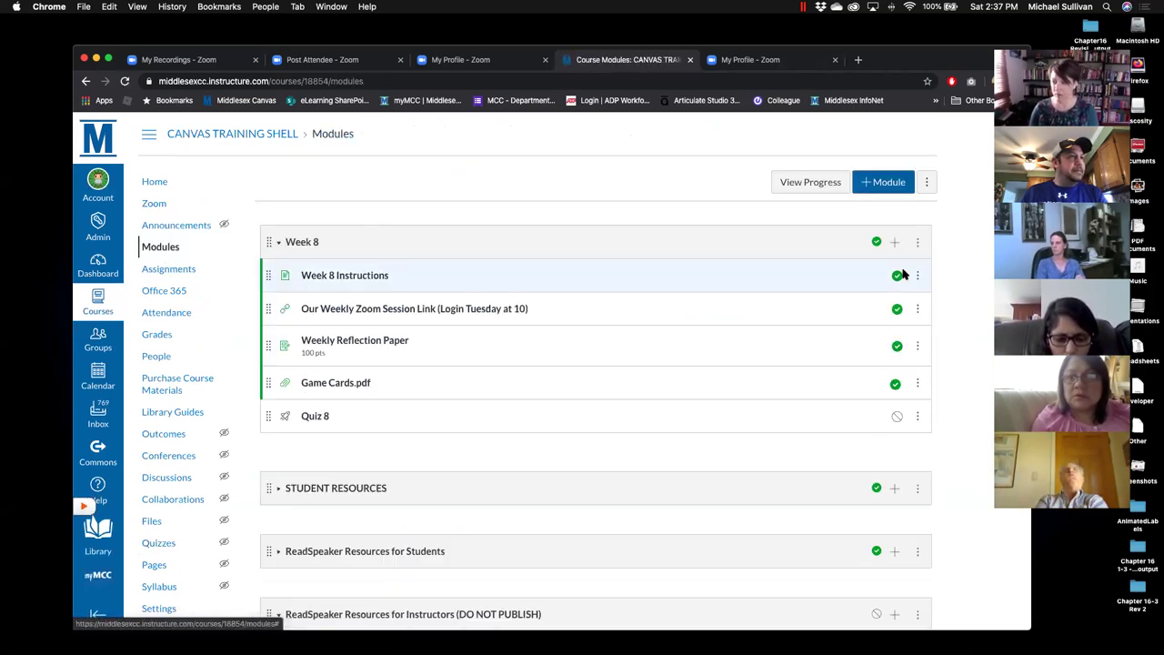
{"action": "left_click", "coordinate": [920, 421]}
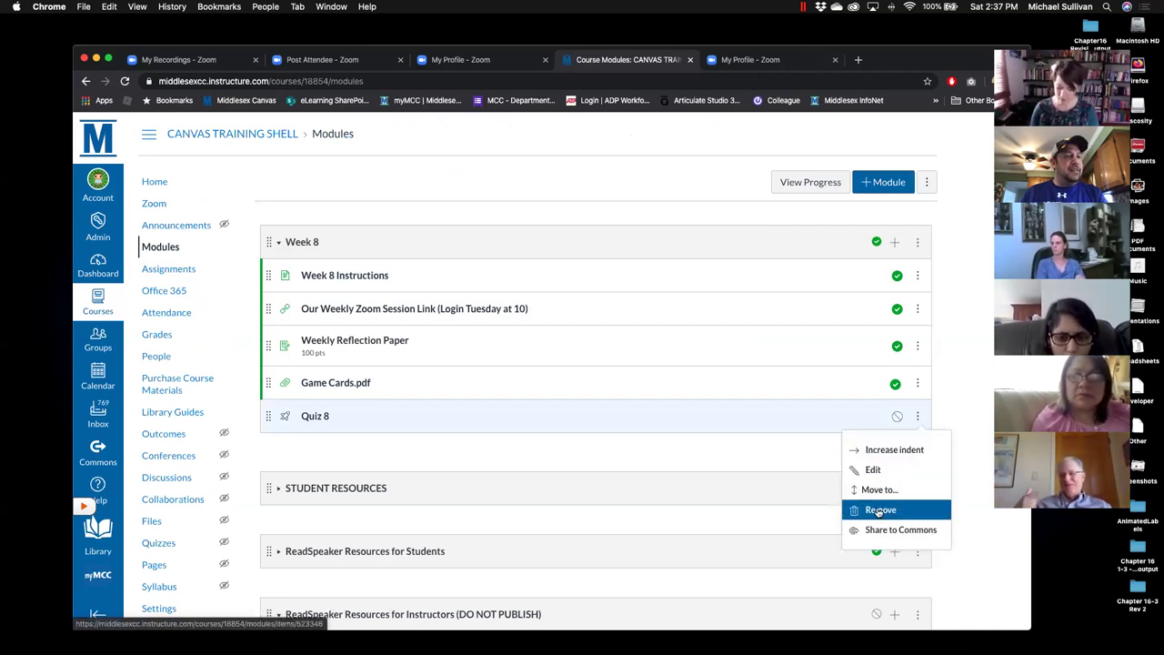
{"action": "left_click", "coordinate": [880, 511]}
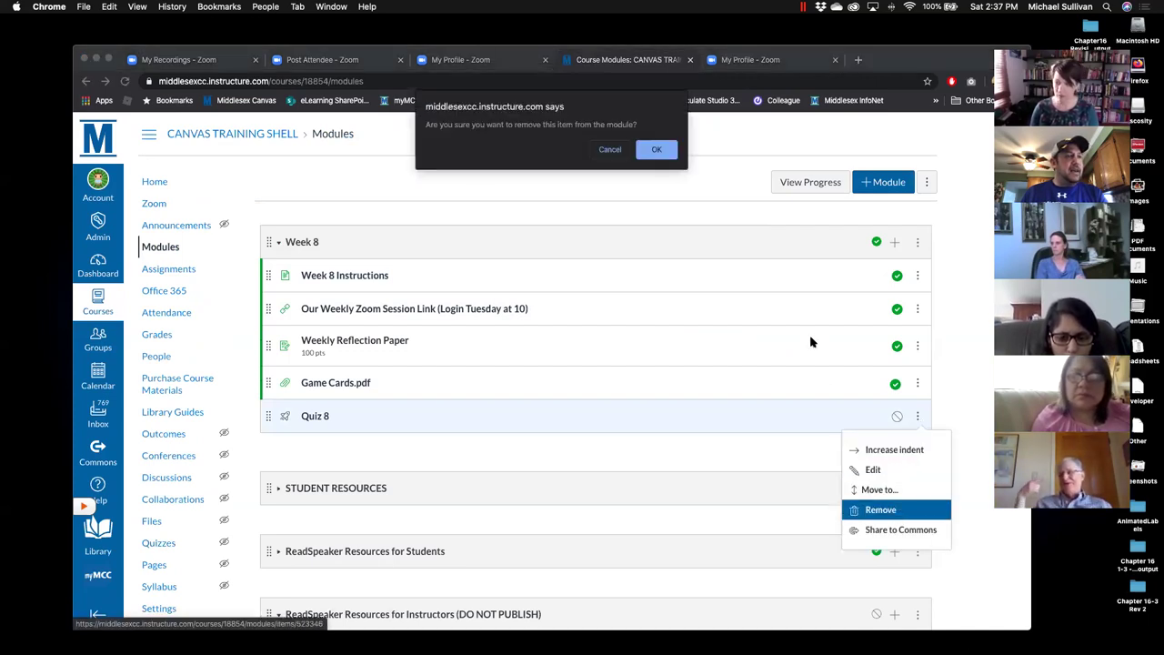
{"action": "left_click", "coordinate": [657, 152]}
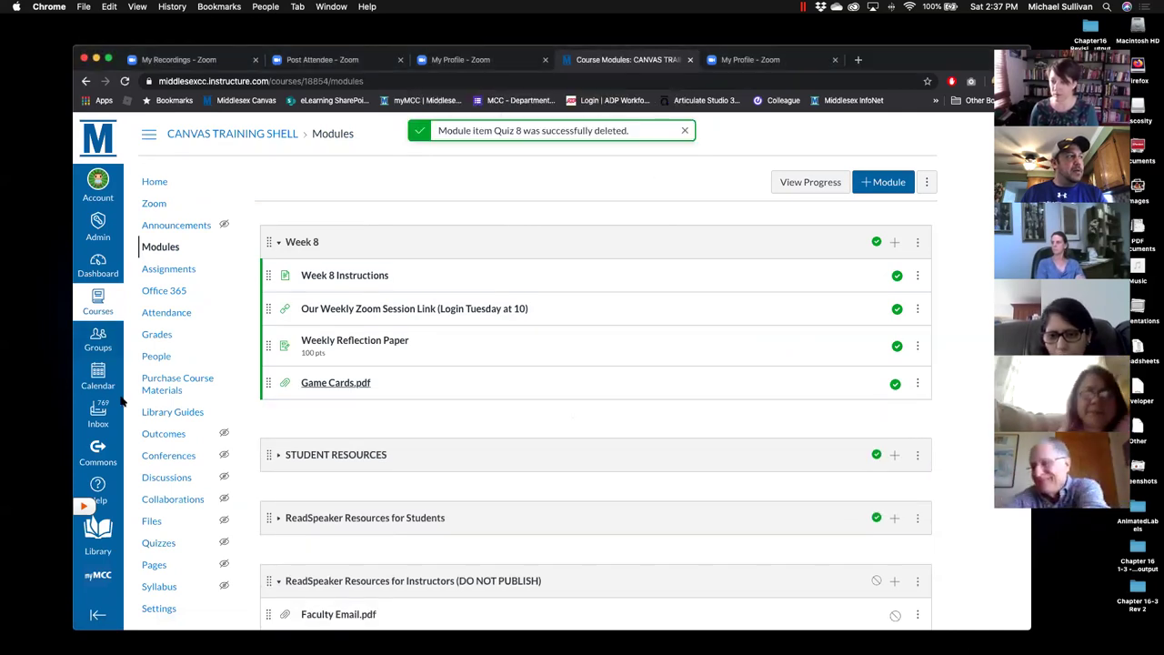
Create a quiz from the course's Quizzes page using the New Quizzes engine and name it "Quiz 8".
{"action": "scroll", "coordinate": [199, 374], "scroll_direction": "down", "scroll_amount": 2}
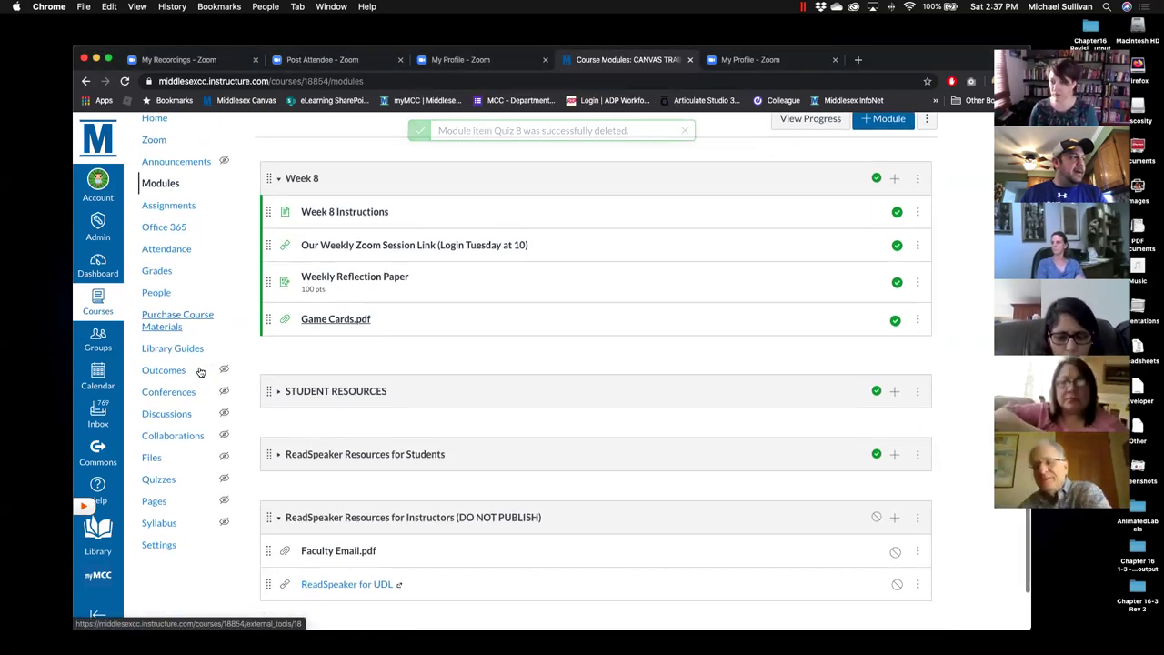
{"action": "left_click", "coordinate": [152, 481]}
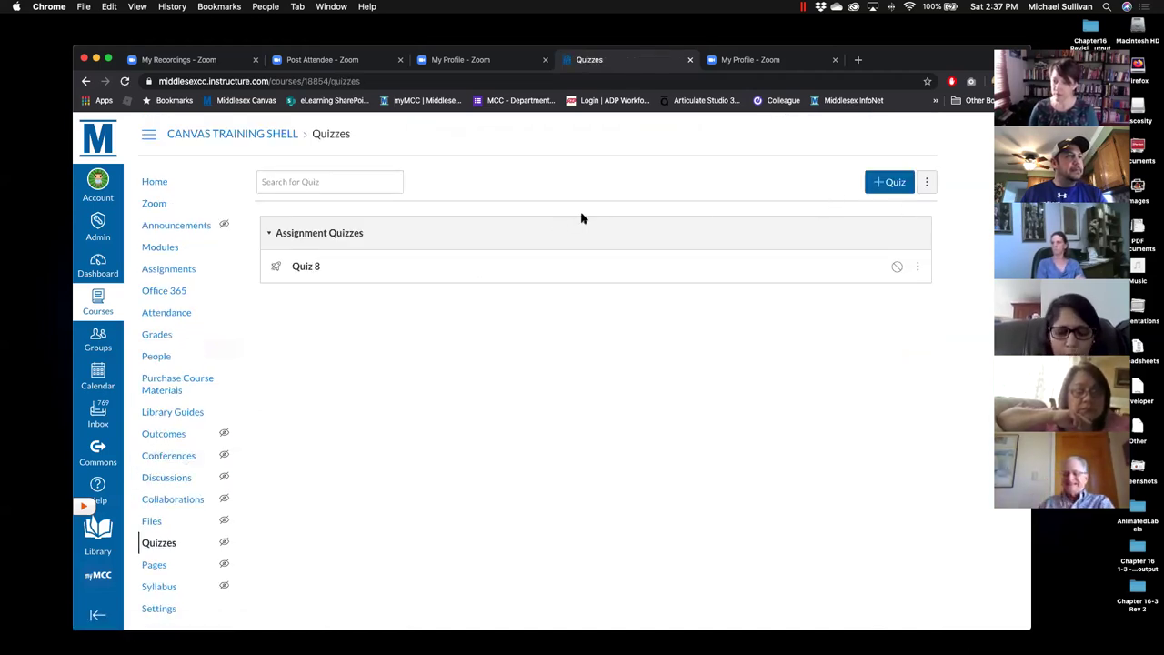
{"action": "left_click", "coordinate": [887, 185]}
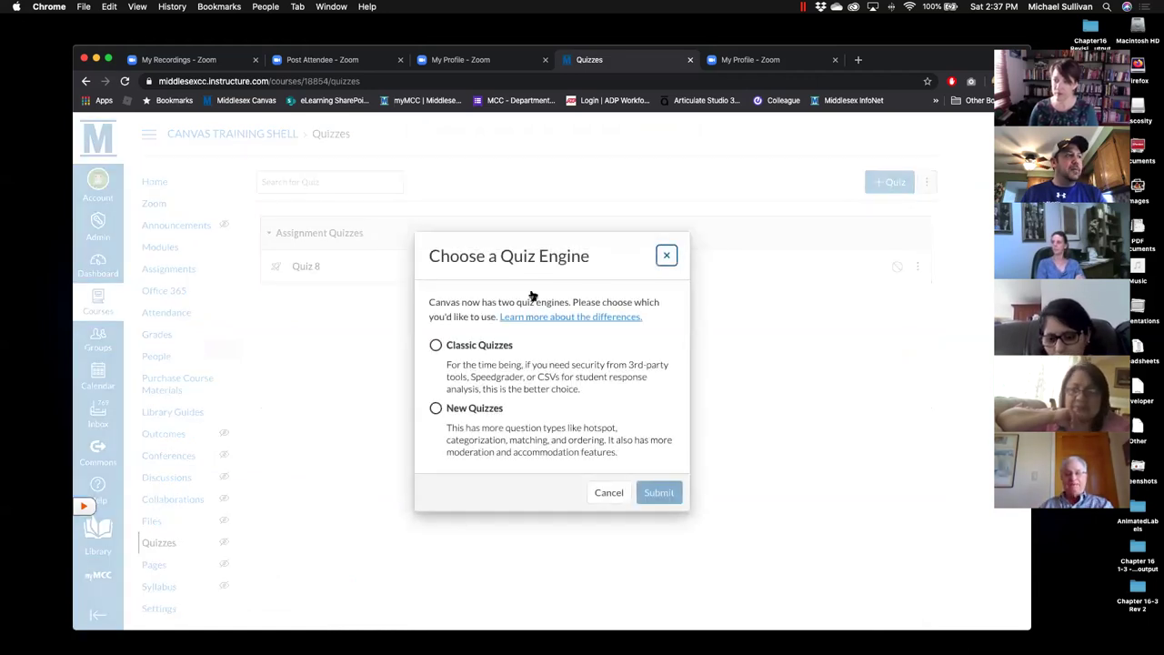
{"action": "left_click", "coordinate": [436, 409]}
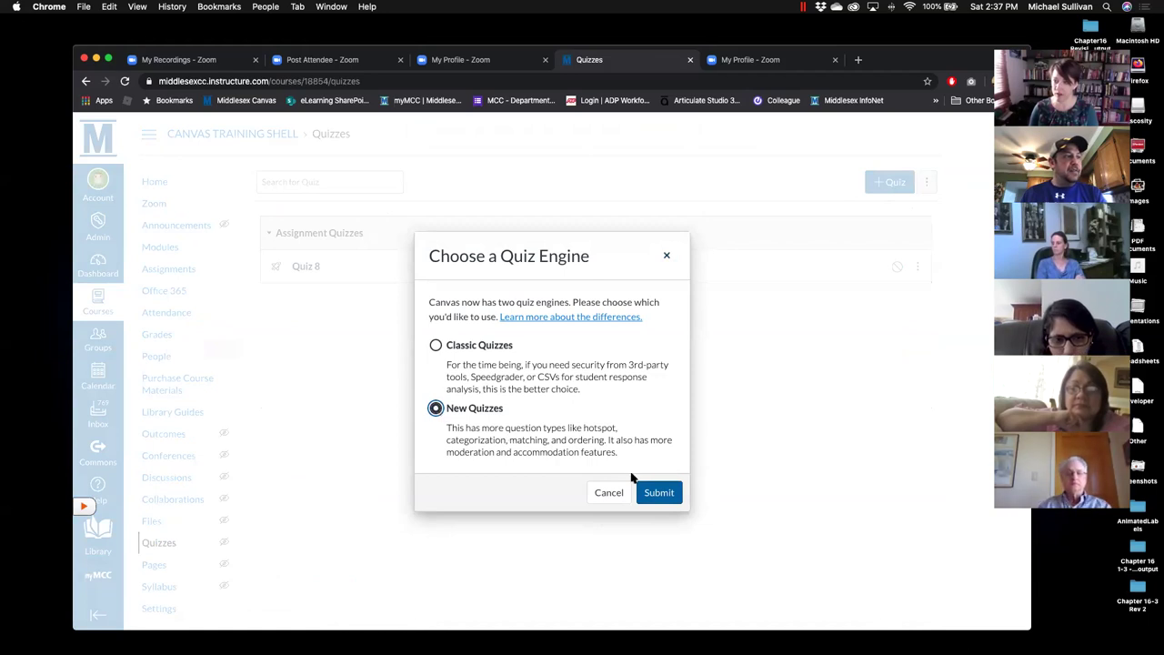
{"action": "left_click", "coordinate": [659, 492]}
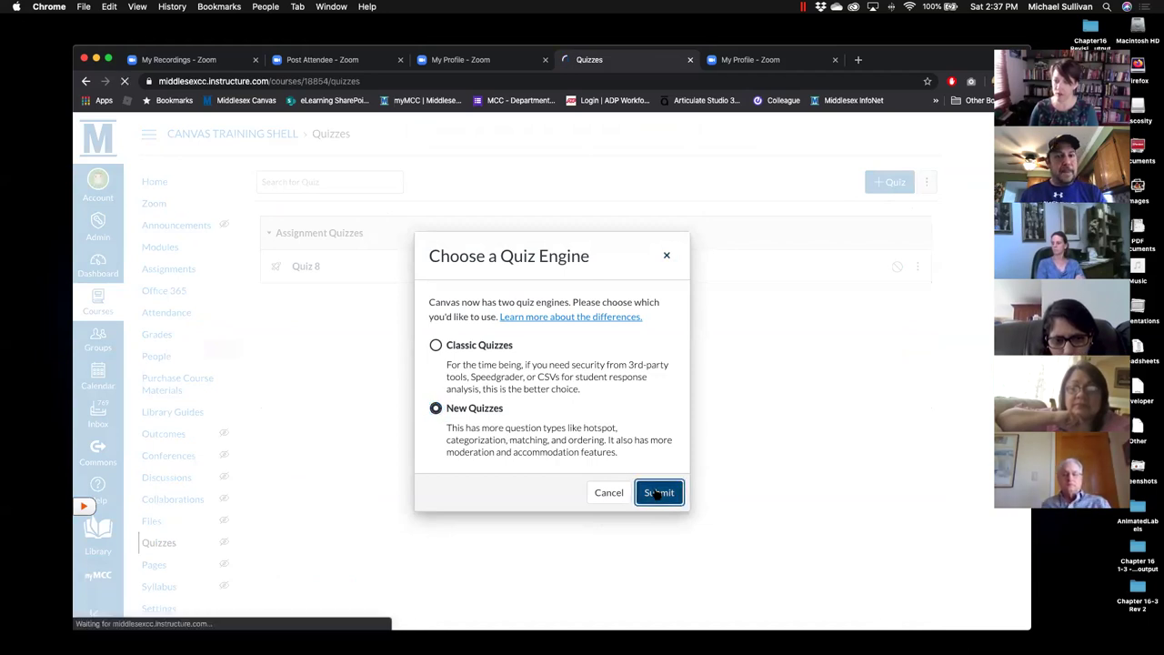
{"action": "type", "text": "Quiz 8"}
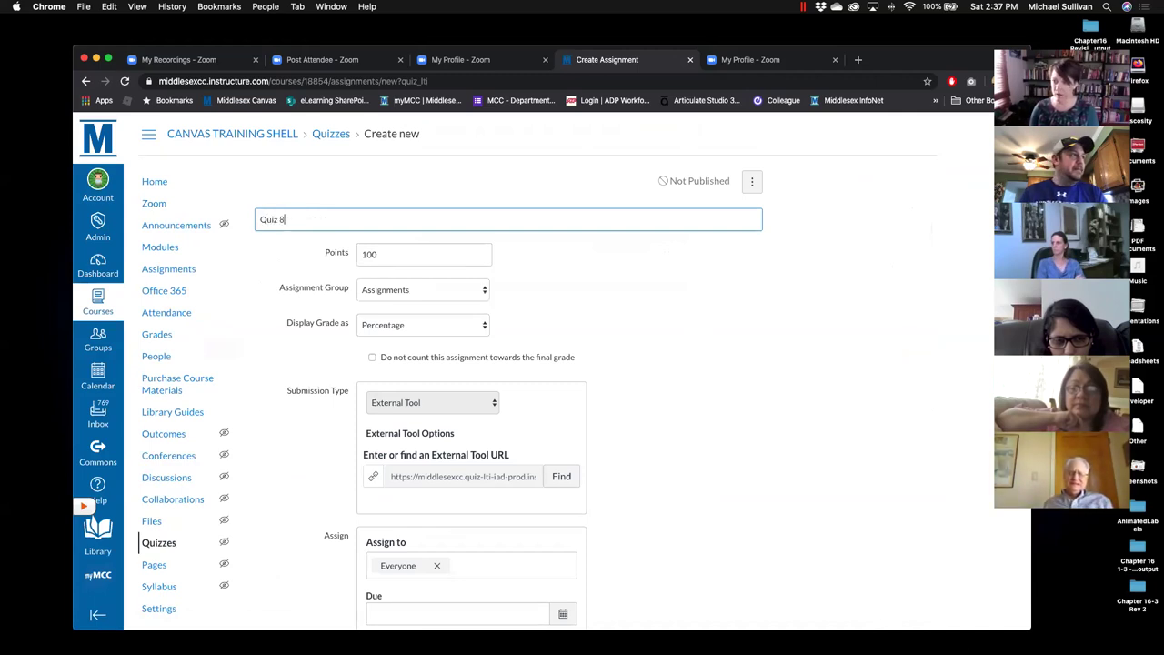
Set both the due date and the Until date of the new quiz to Mar 16 11:59pm and save it.
{"action": "scroll", "coordinate": [400, 267], "scroll_direction": "down", "scroll_amount": 1}
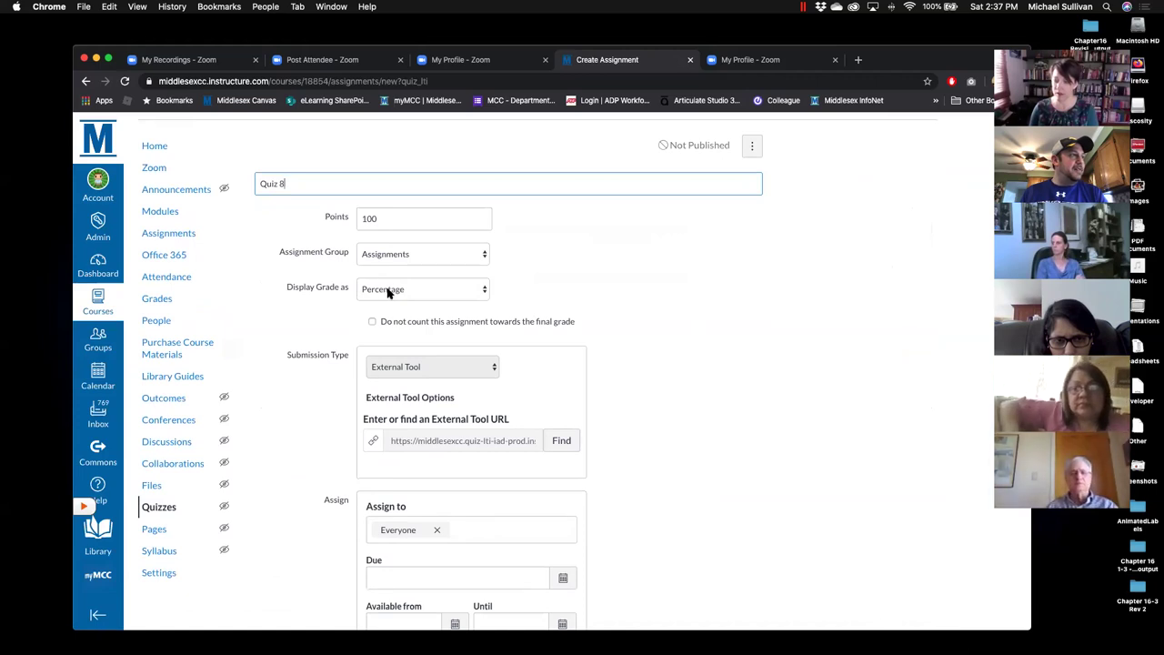
{"action": "scroll", "coordinate": [692, 337], "scroll_direction": "down", "scroll_amount": 2}
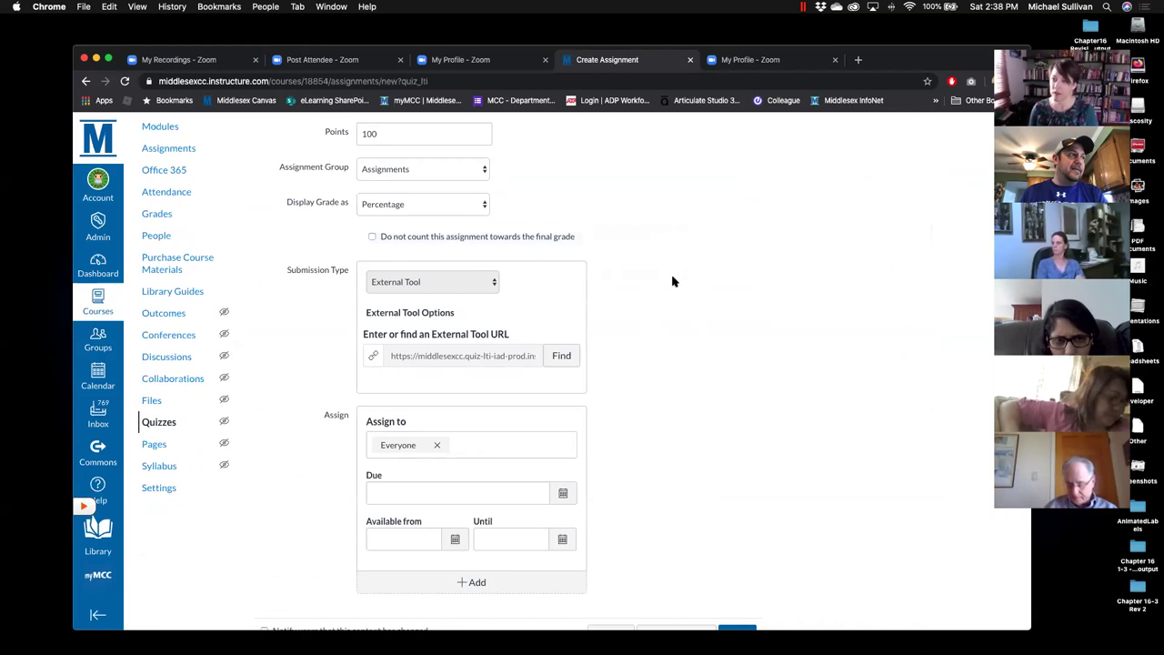
{"action": "scroll", "coordinate": [592, 346], "scroll_direction": "down", "scroll_amount": 2}
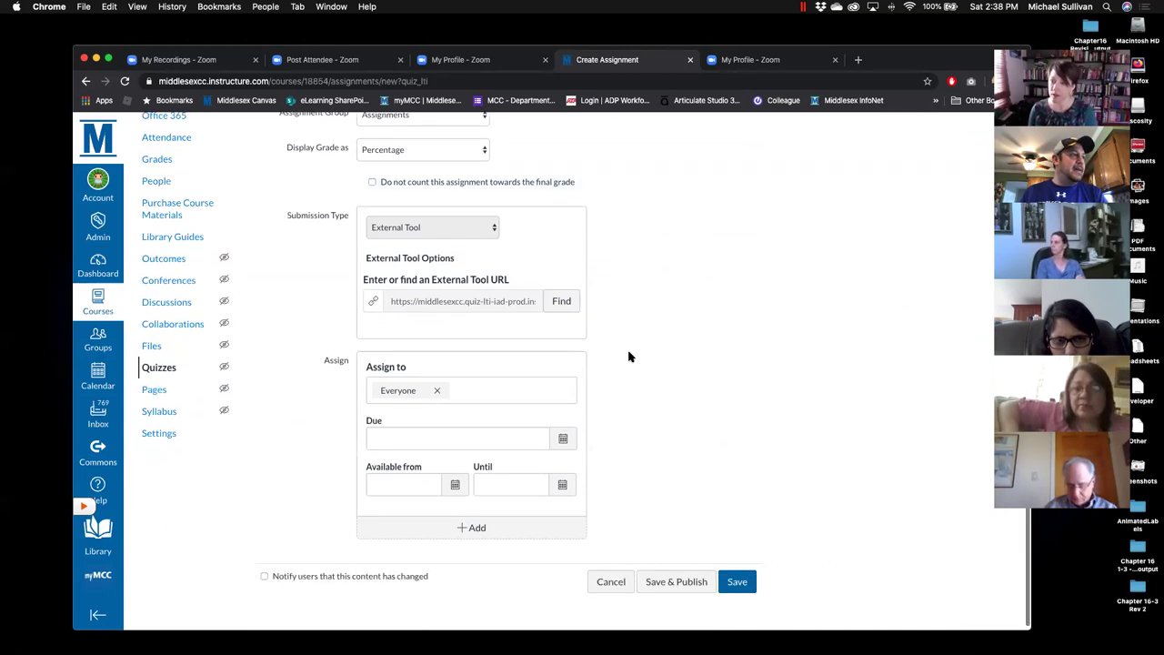
{"action": "left_click", "coordinate": [564, 438]}
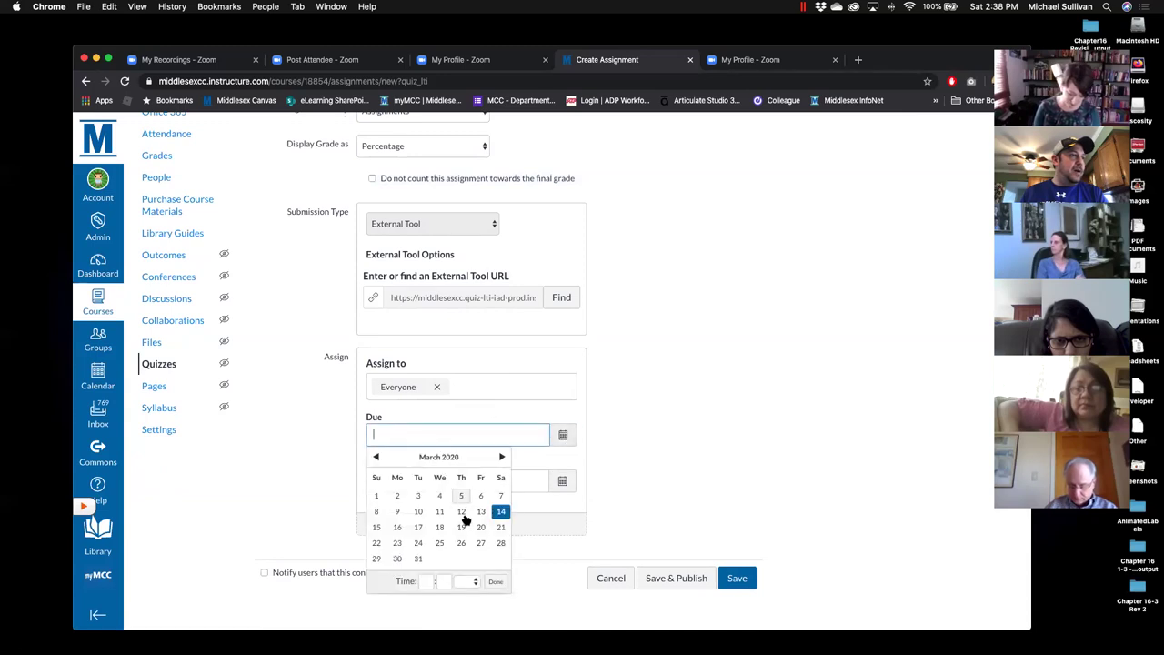
{"action": "left_click", "coordinate": [397, 526]}
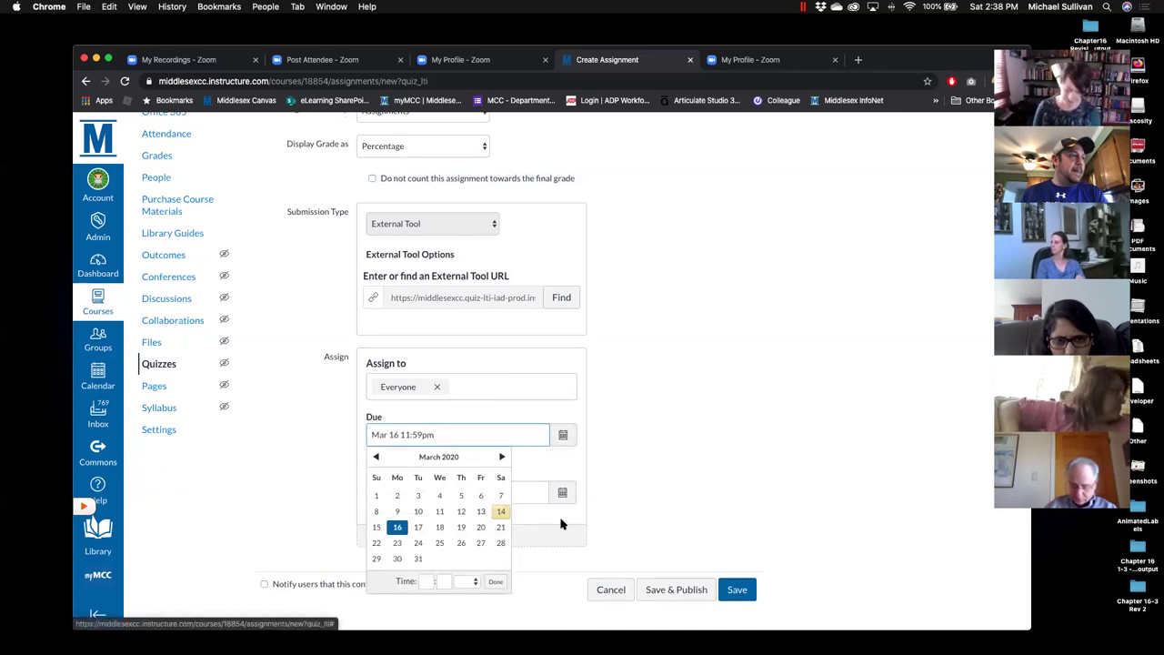
{"action": "left_click", "coordinate": [495, 581]}
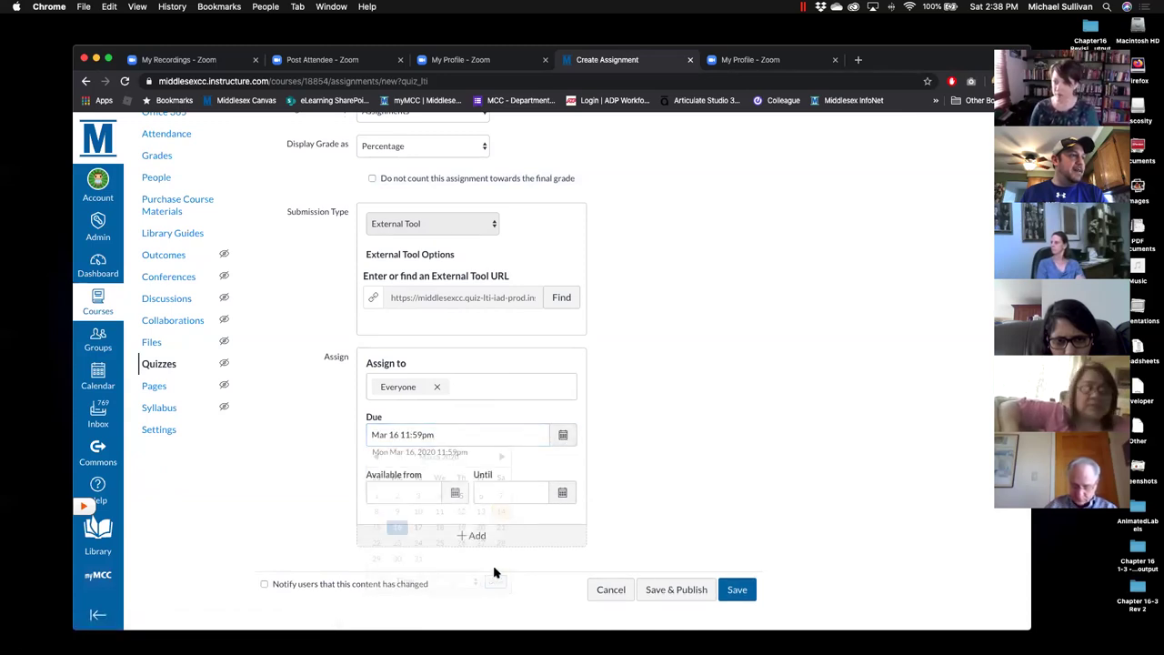
{"action": "left_click", "coordinate": [563, 494]}
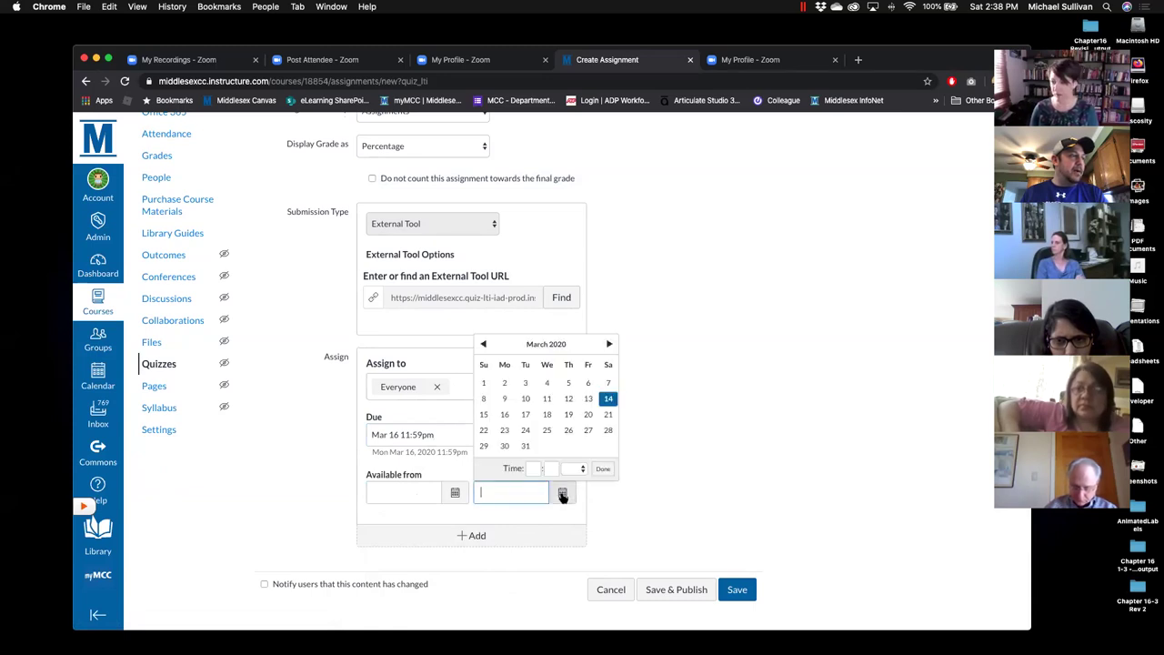
{"action": "left_click", "coordinate": [505, 415]}
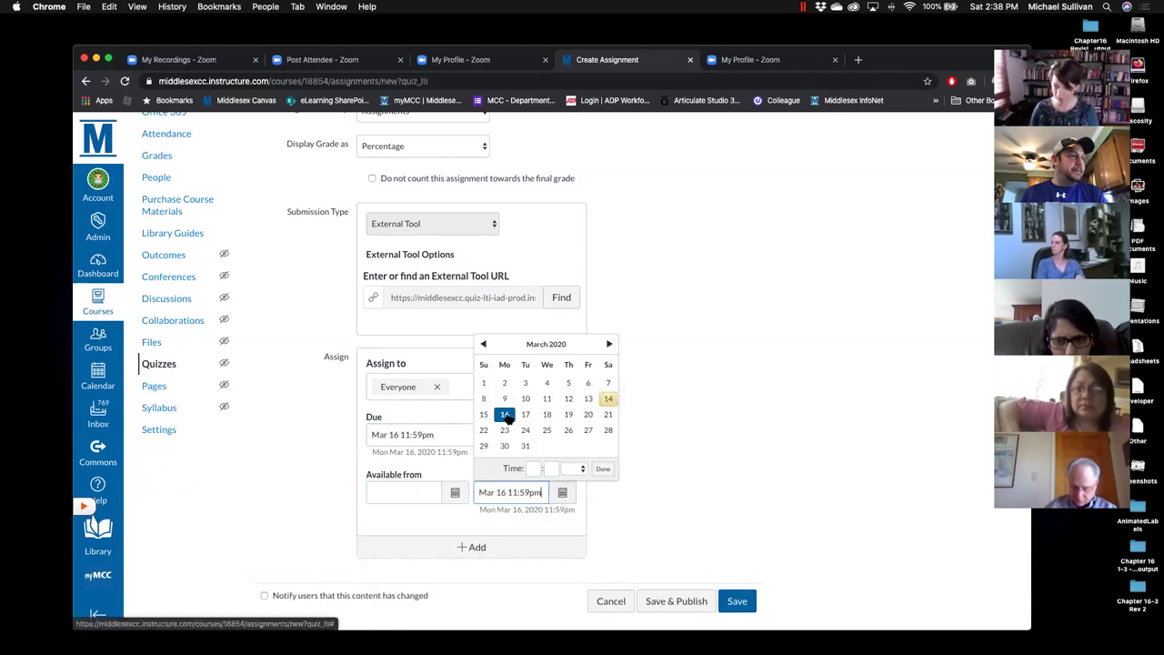
{"action": "left_click", "coordinate": [603, 470]}
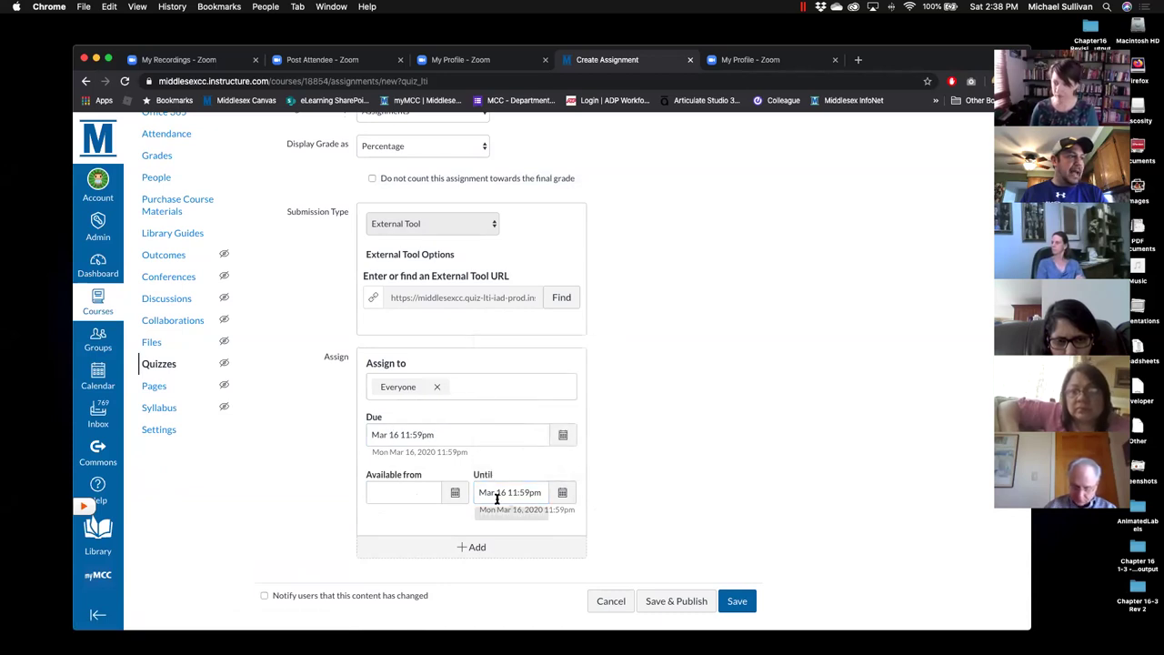
{"action": "left_click", "coordinate": [738, 601]}
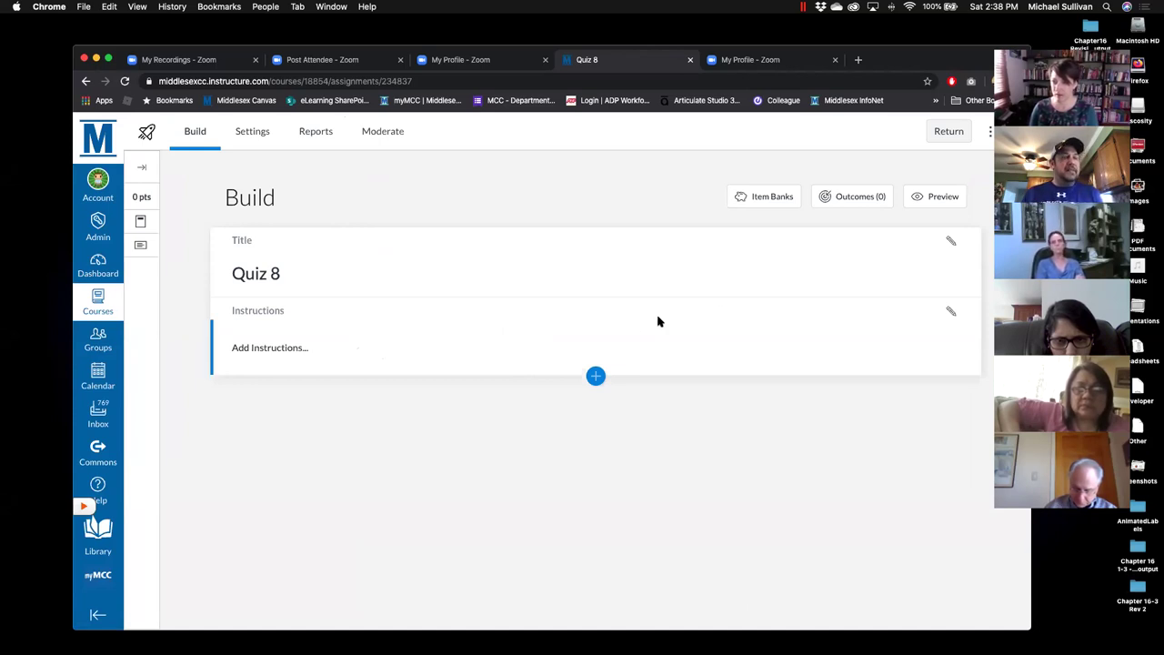
Insert a Categorization question into Quiz 8 below the instructions.
{"action": "left_click", "coordinate": [596, 376]}
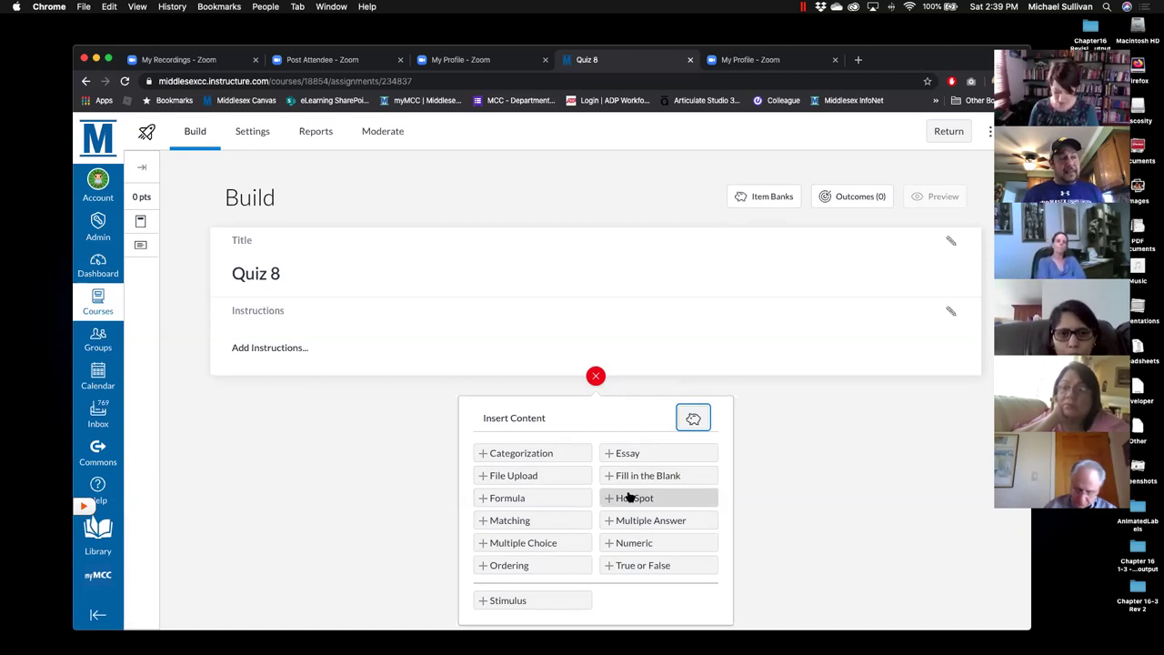
{"action": "left_click", "coordinate": [516, 455]}
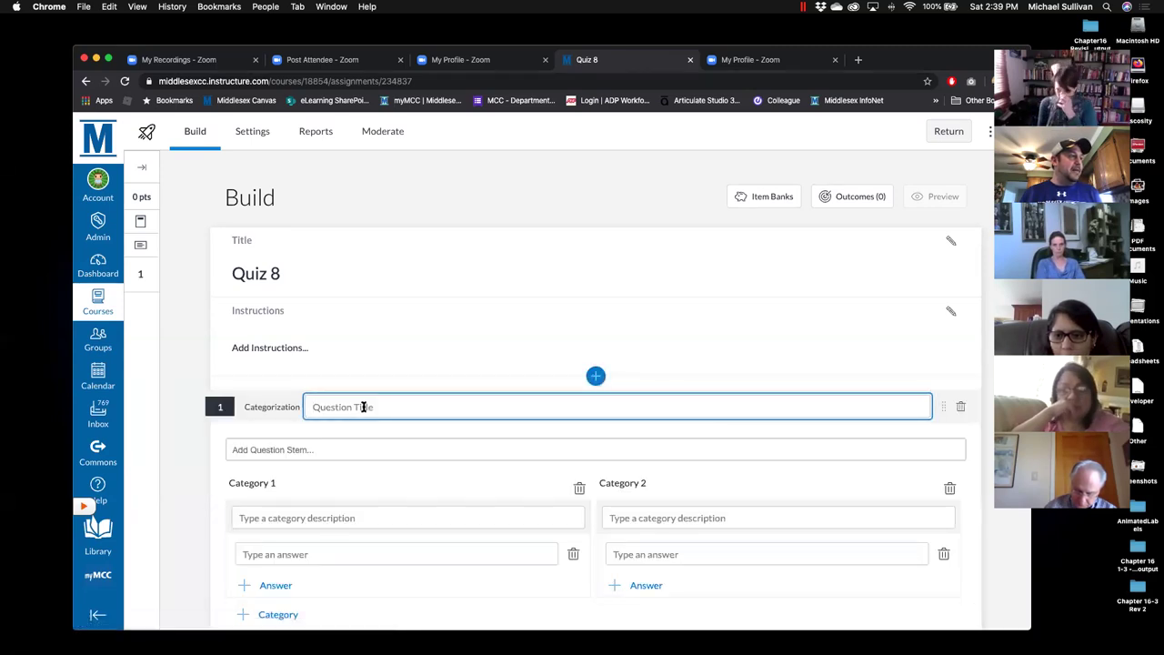
Title the categorization question "Question 1" and enter the question stem "Match the food to the appropriate area!".
{"action": "type", "text": "Question"}
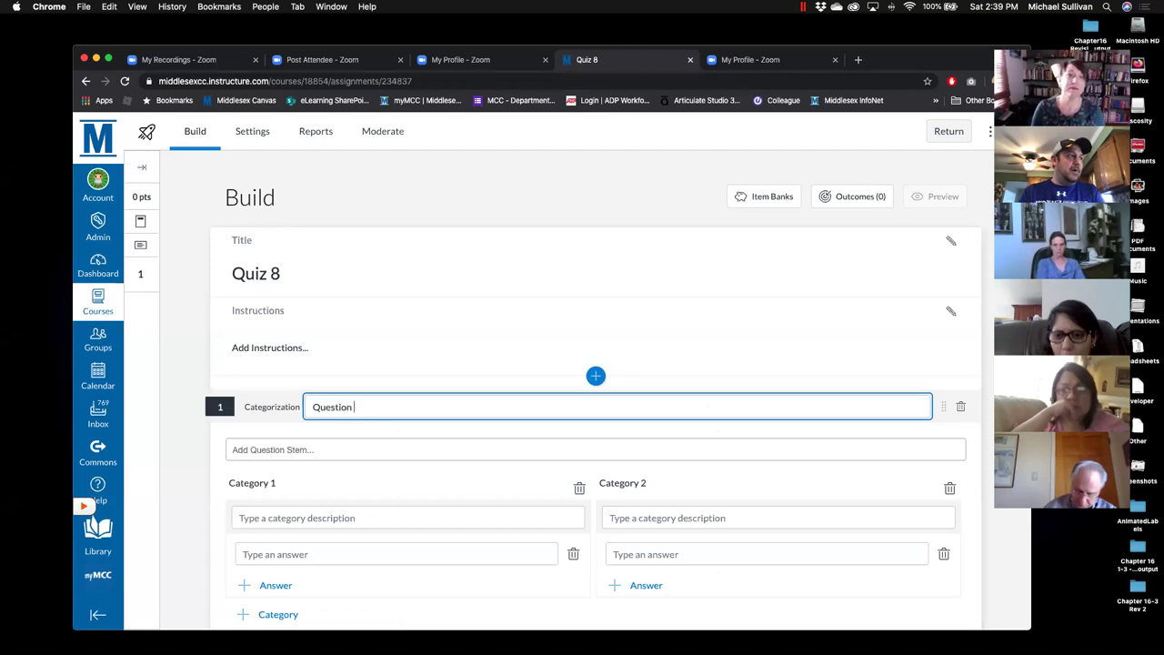
{"action": "left_click", "coordinate": [304, 519]}
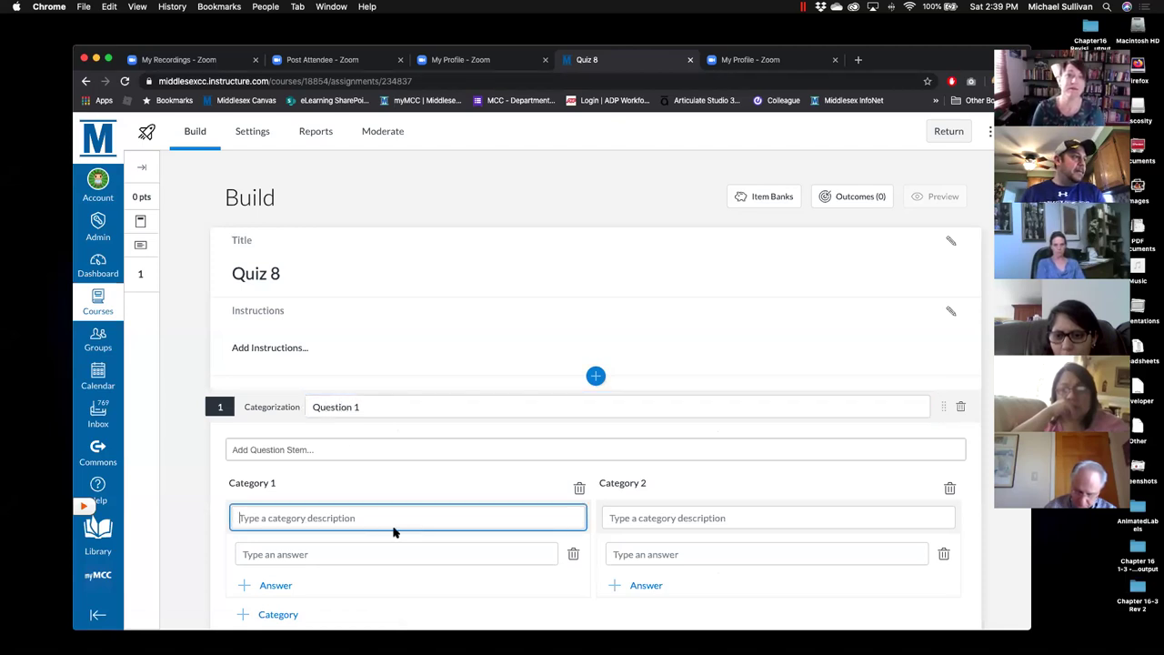
{"action": "scroll", "coordinate": [392, 530], "scroll_direction": "down", "scroll_amount": 3}
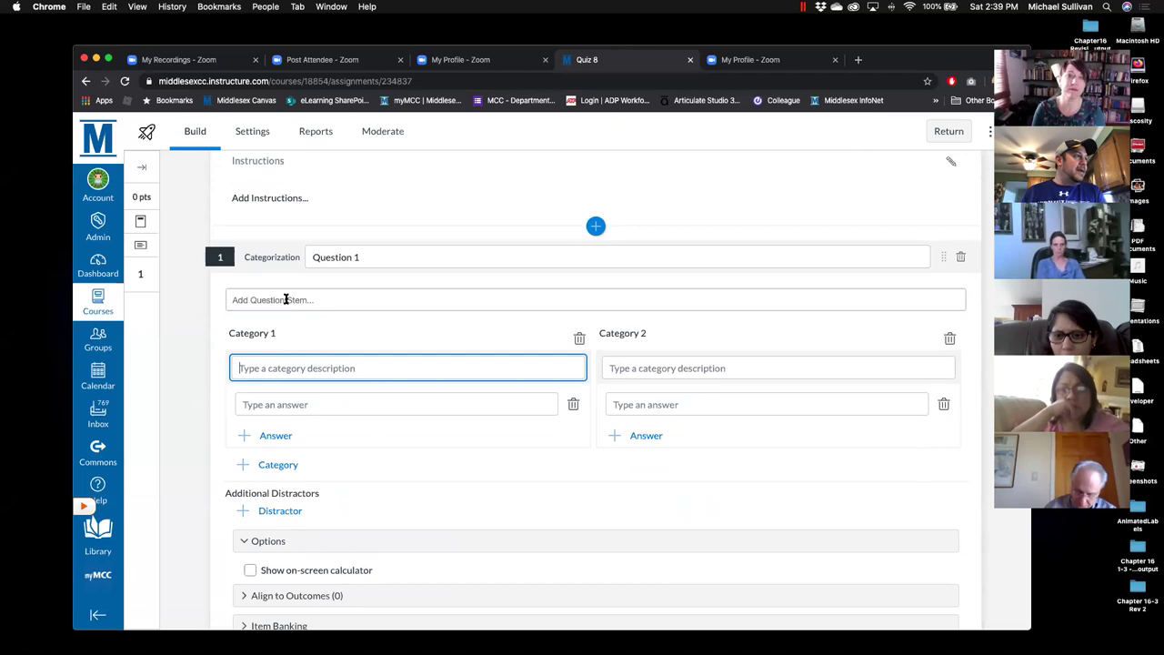
{"action": "left_click", "coordinate": [286, 299]}
{"action": "type", "text": "What"}
{"action": "key", "text": "BackSpace"}
{"action": "key", "text": "BackSpace"}
{"action": "key", "text": "BackSpace"}
{"action": "key", "text": "BackSpace"}
{"action": "type", "text": "Match"}
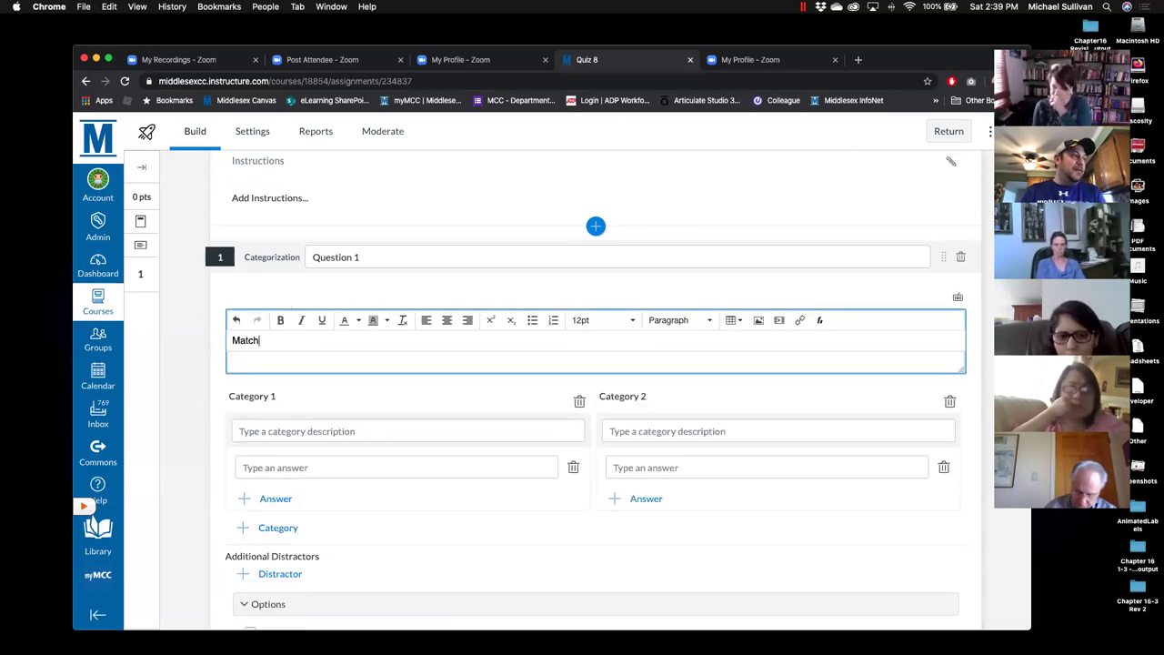
{"action": "type", "text": " the"}
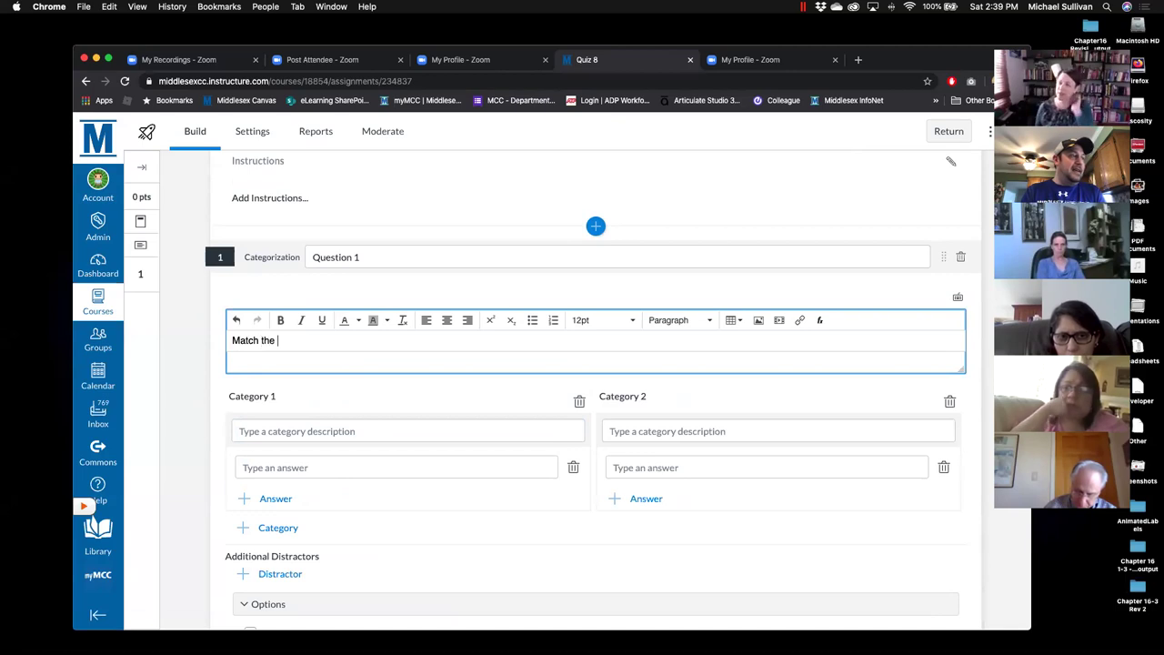
{"action": "type", "text": " food to the appropriate area!"}
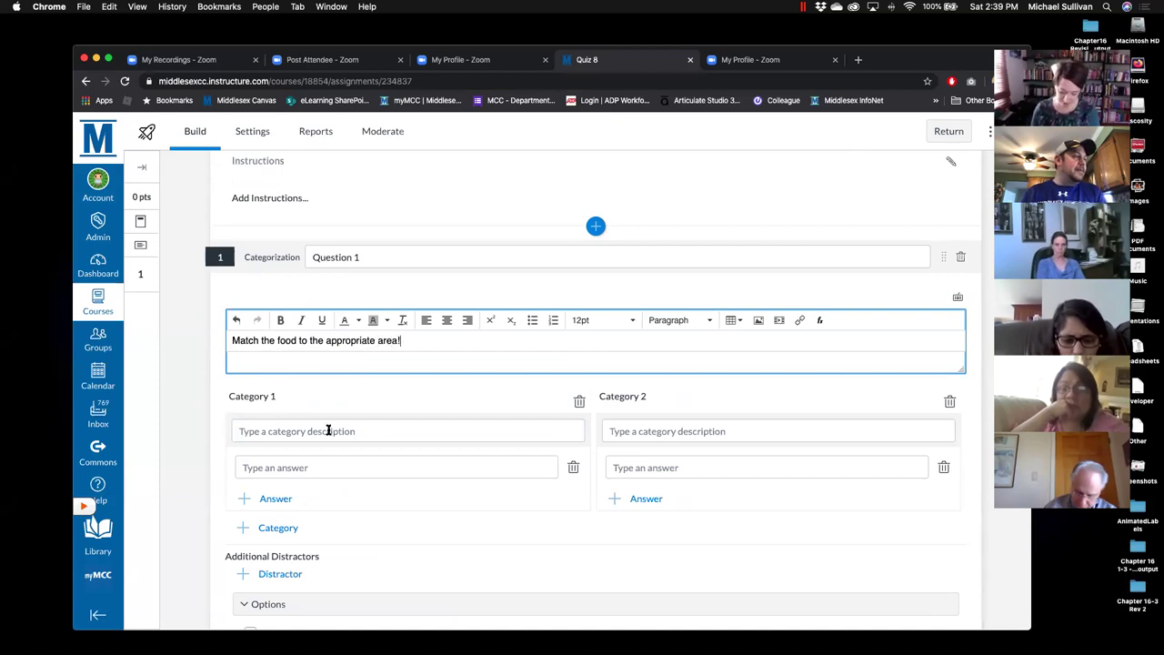
Describe the first category as "Dinner" and the second category as "Dessert".
{"action": "left_click", "coordinate": [329, 431]}
{"action": "type", "text": "Dinner"}
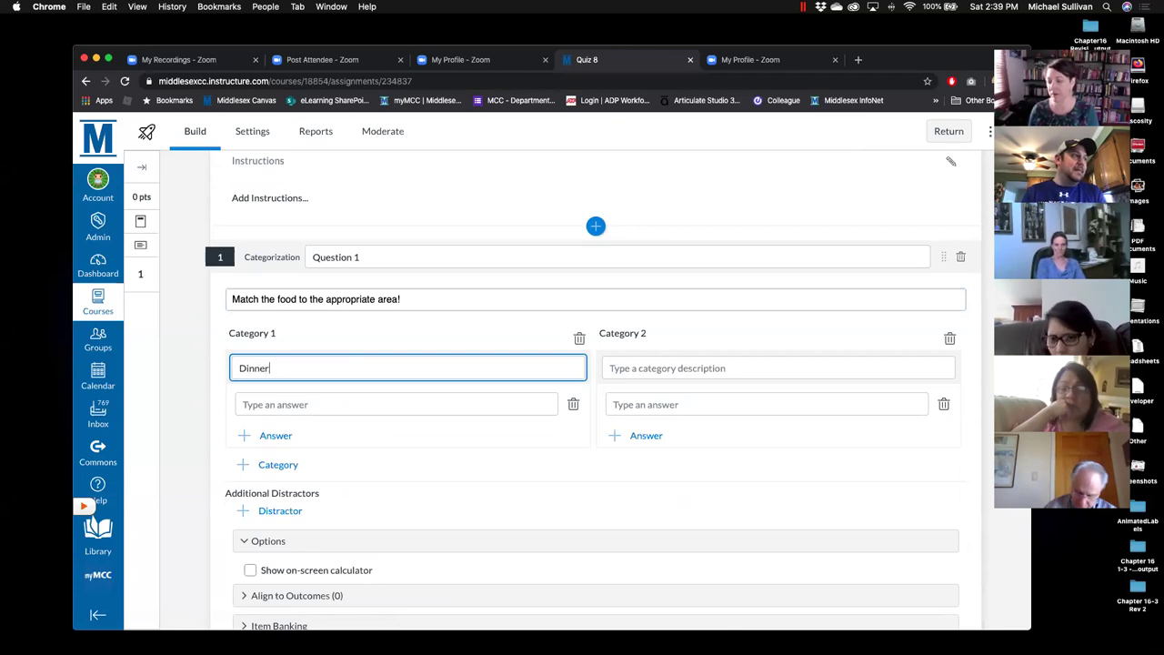
{"action": "left_click", "coordinate": [664, 368]}
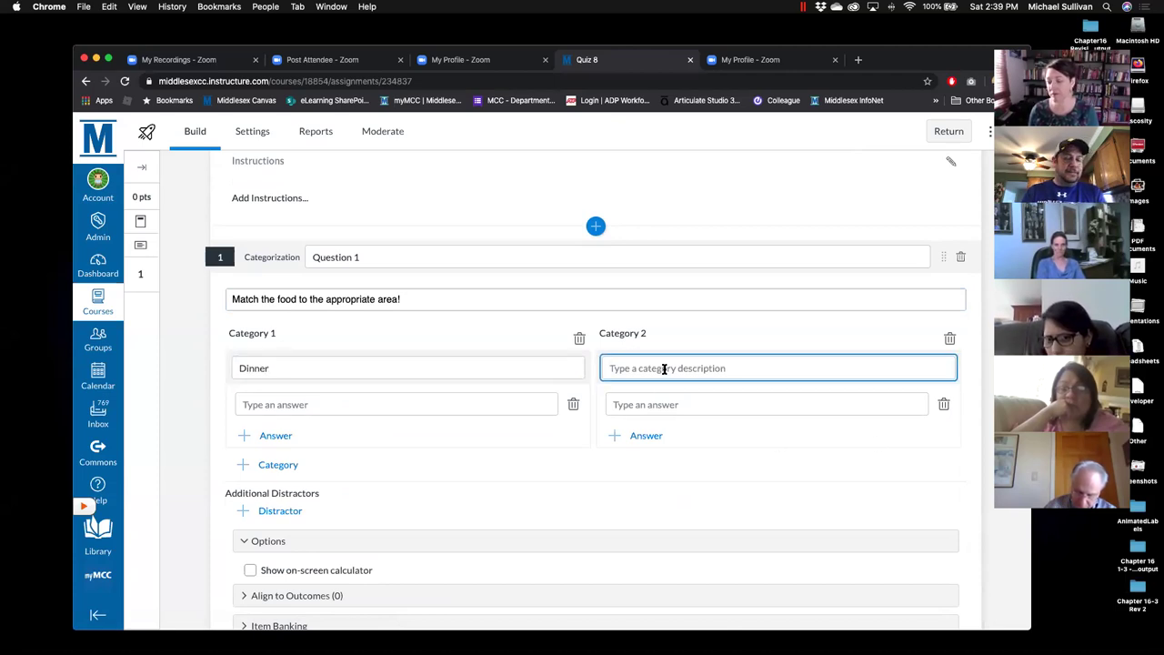
{"action": "type", "text": "Dessert"}
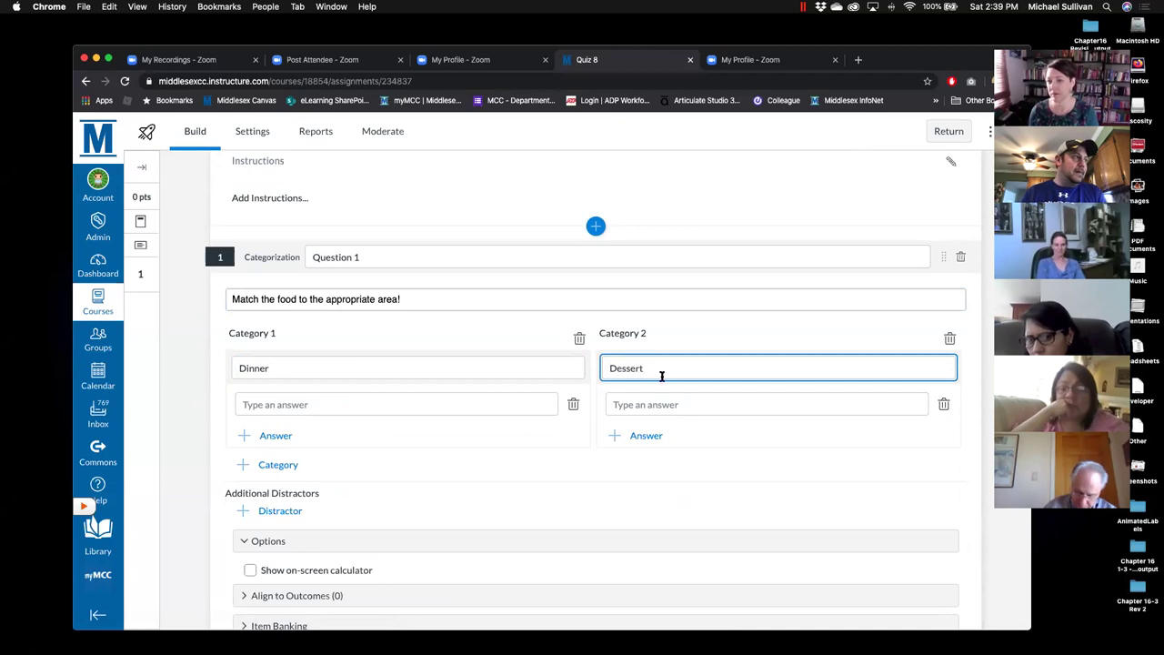
Enter the answers "Steak", "Turkey" and "Stuffing" for the Dinner category.
{"action": "left_click", "coordinate": [305, 407]}
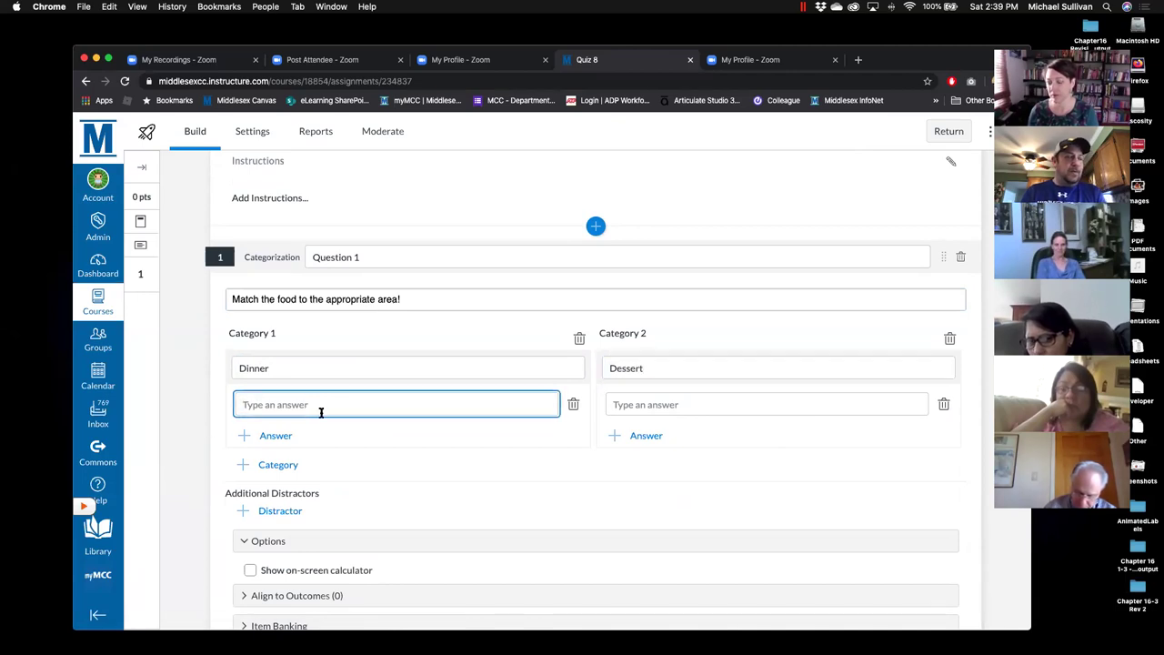
{"action": "type", "text": "Steak"}
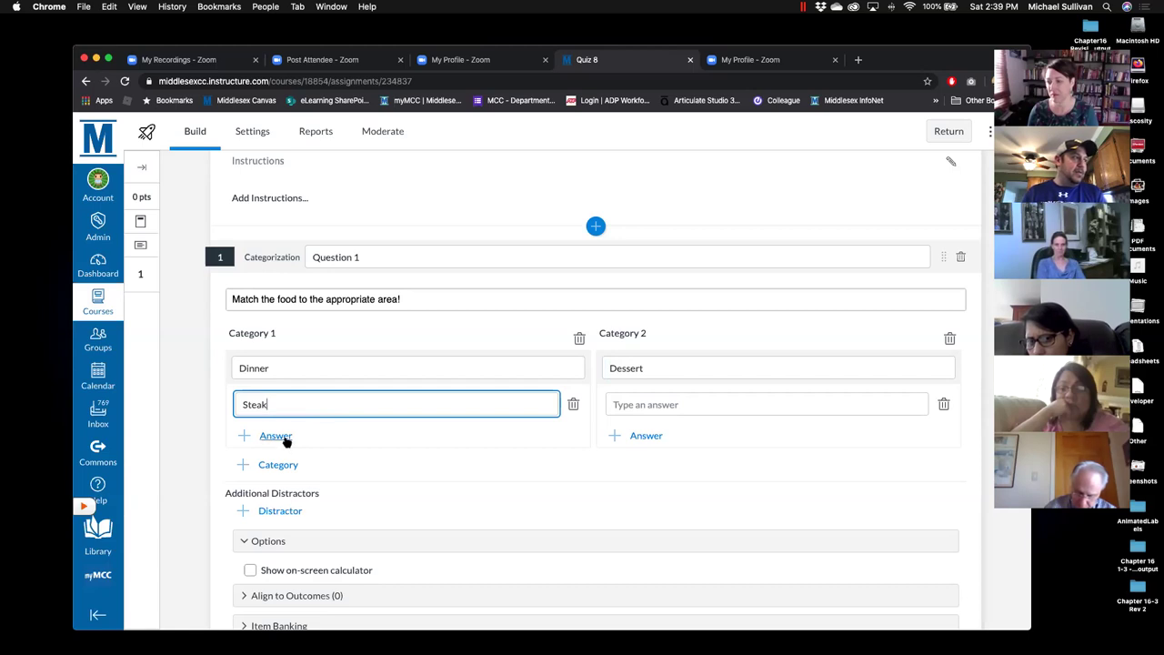
{"action": "left_click", "coordinate": [276, 436]}
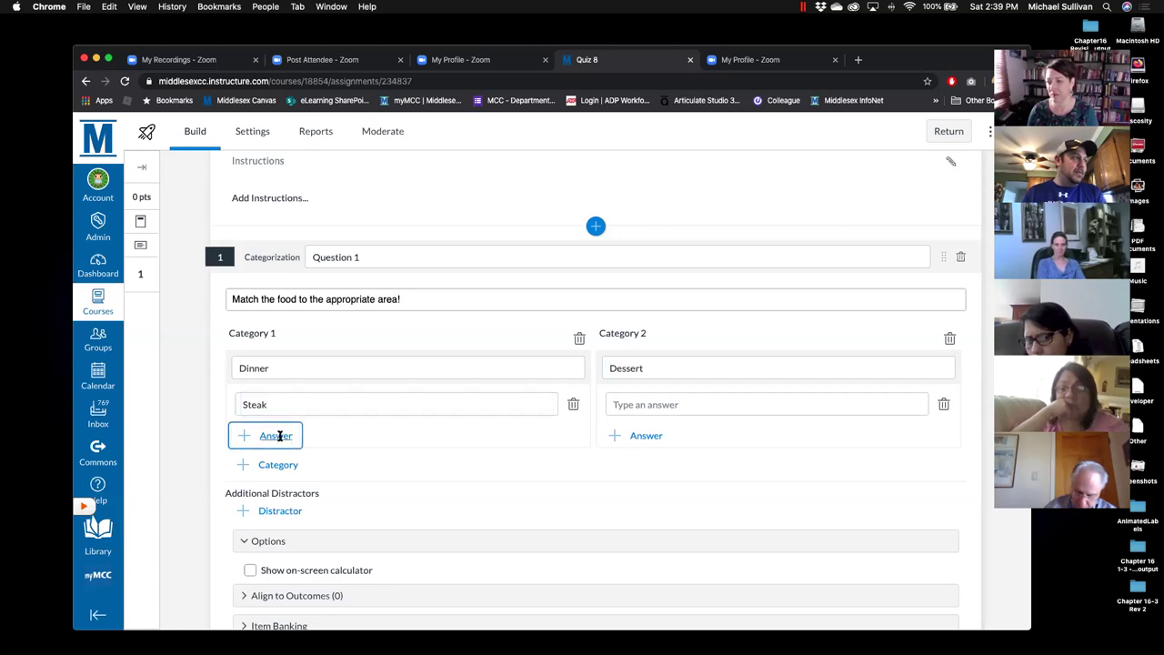
{"action": "type", "text": "Turkey"}
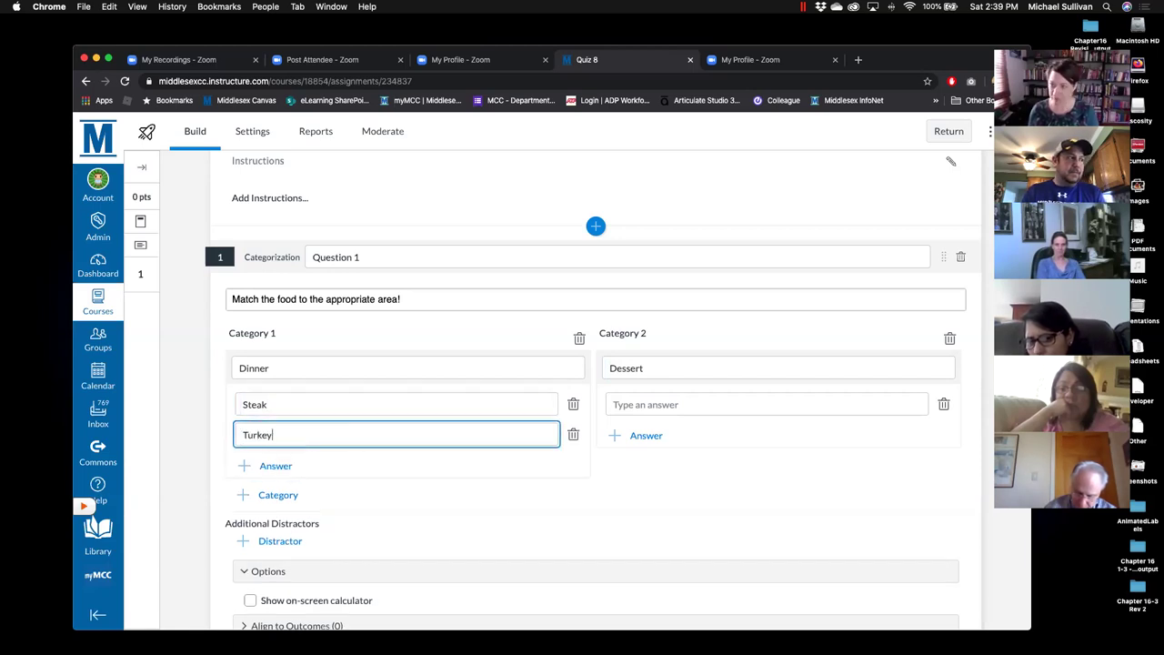
{"action": "left_click", "coordinate": [276, 466]}
{"action": "type", "text": "Stuffing"}
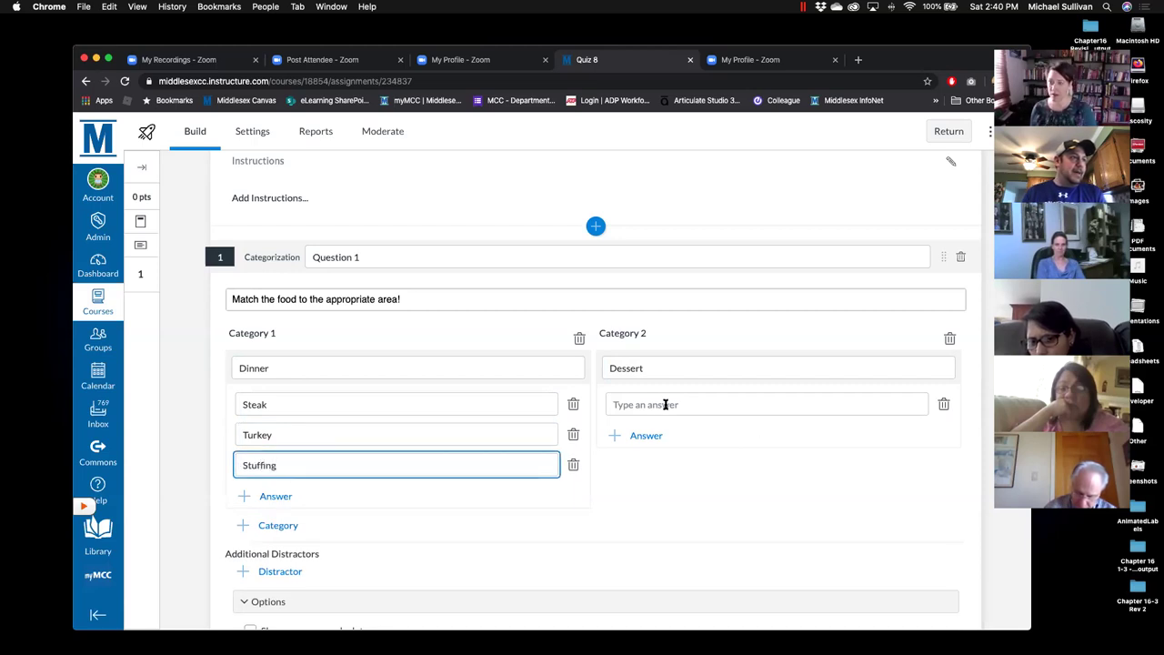
Enter the answers "Cake", "Pie" and "Pudding" for the Dessert category and save the categorization question.
{"action": "left_click", "coordinate": [626, 400]}
{"action": "type", "text": "Cake"}
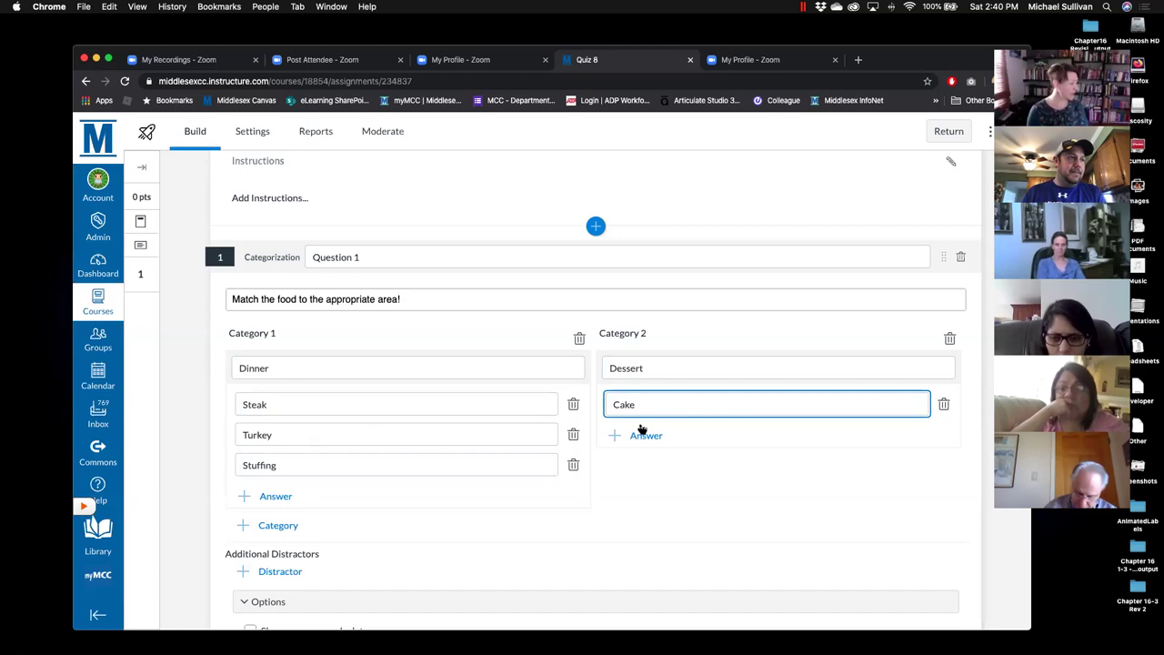
{"action": "left_click", "coordinate": [643, 433]}
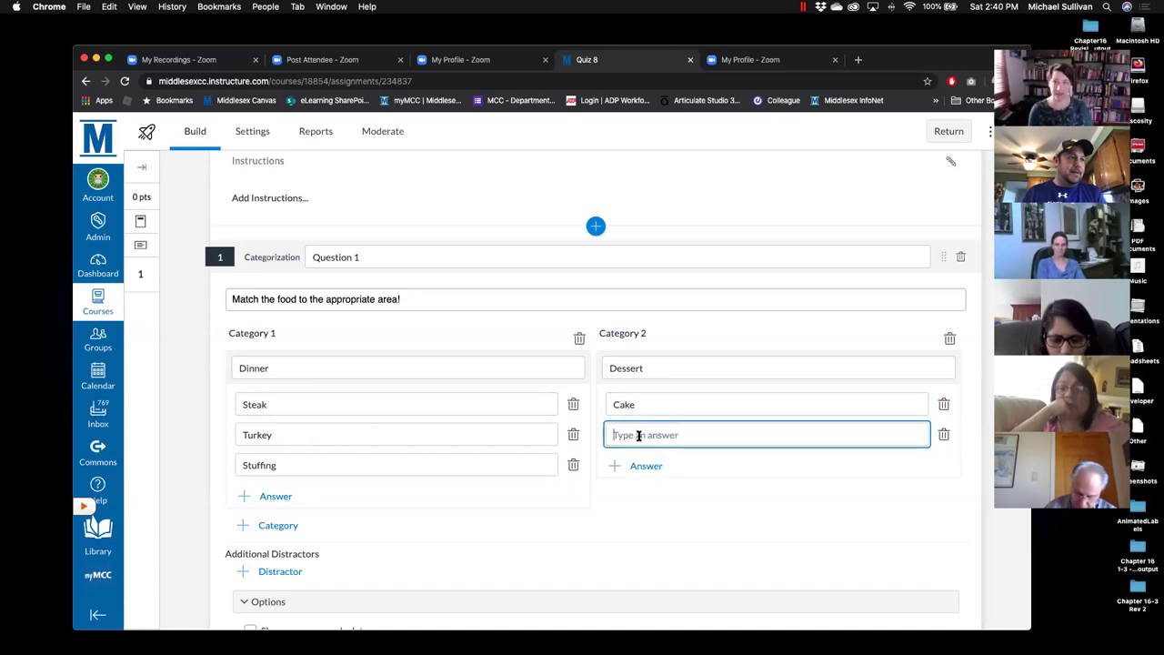
{"action": "type", "text": "Pie"}
{"action": "left_click", "coordinate": [647, 466]}
{"action": "type", "text": "Pudding"}
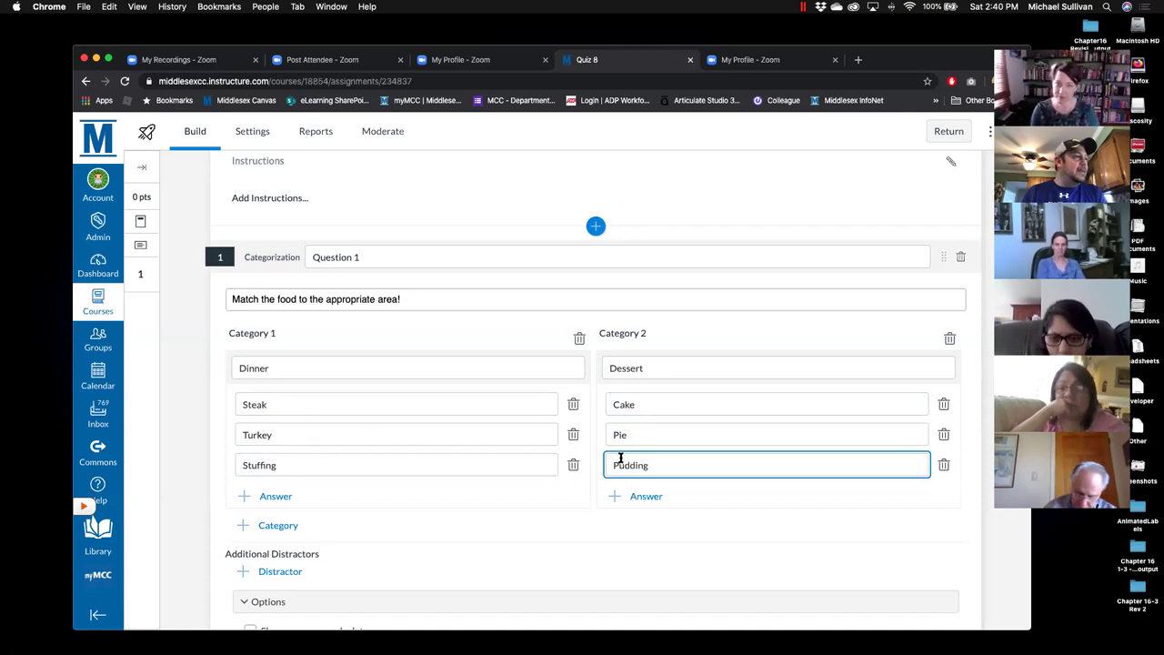
{"action": "scroll", "coordinate": [621, 457], "scroll_direction": "down", "scroll_amount": 4}
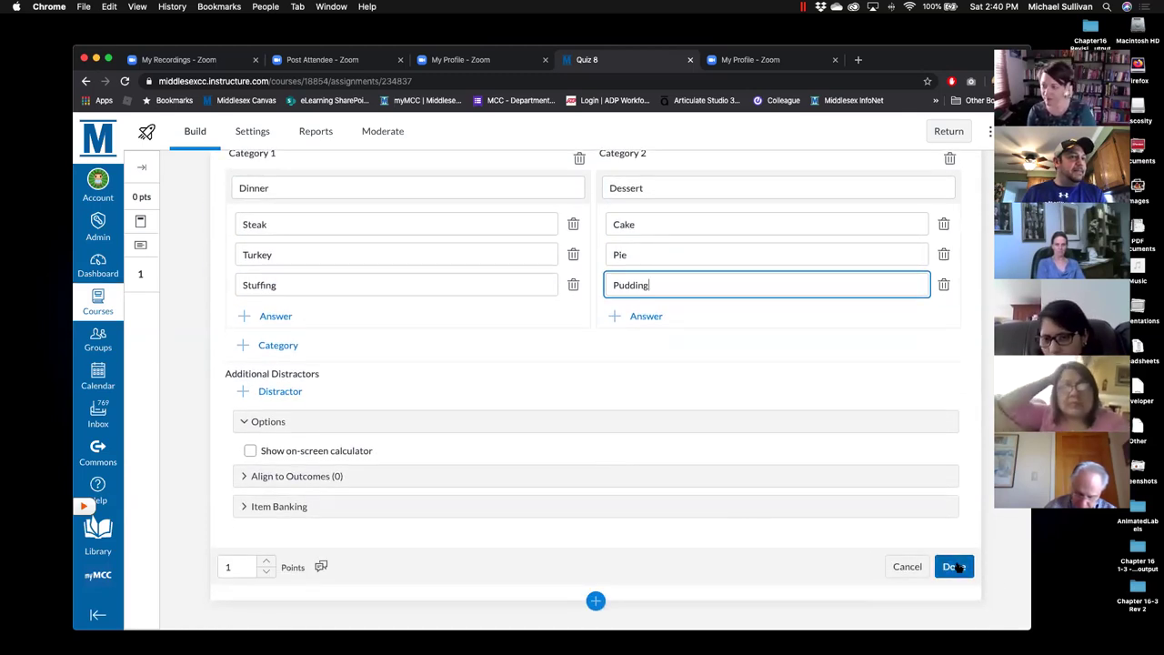
{"action": "left_click", "coordinate": [953, 567]}
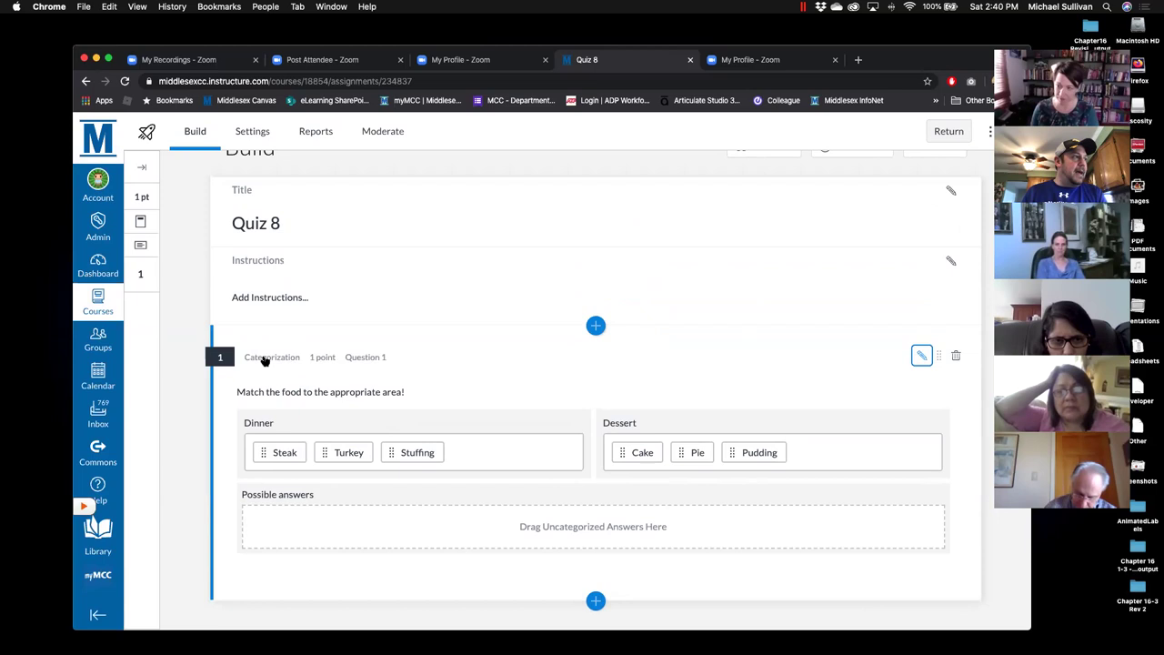
Add a Multiple Choice question below the categorization question, titled "Who was buried in Grant's Tomb?".
{"action": "left_click", "coordinate": [594, 603]}
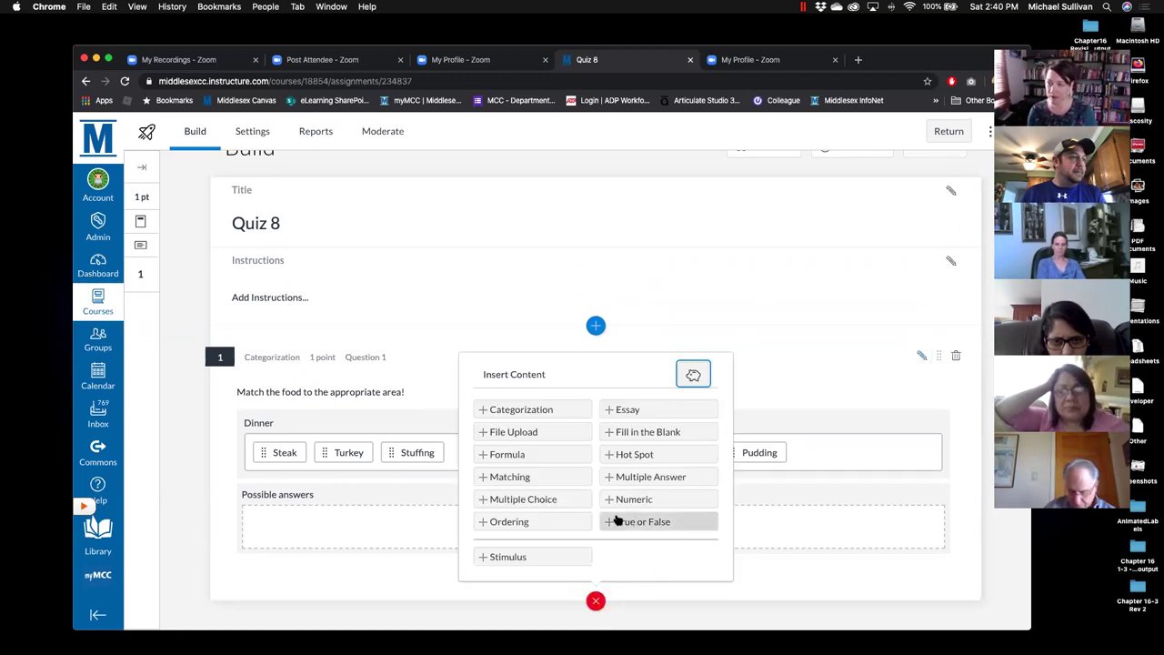
{"action": "left_click", "coordinate": [536, 499]}
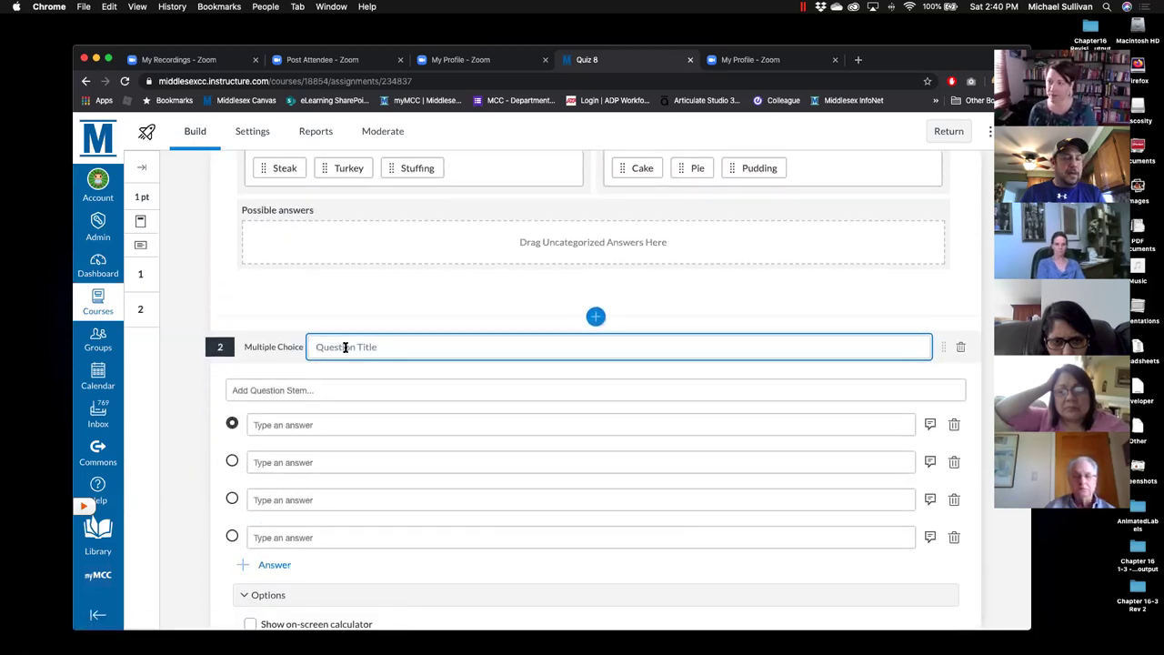
{"action": "type", "text": "Who was b"}
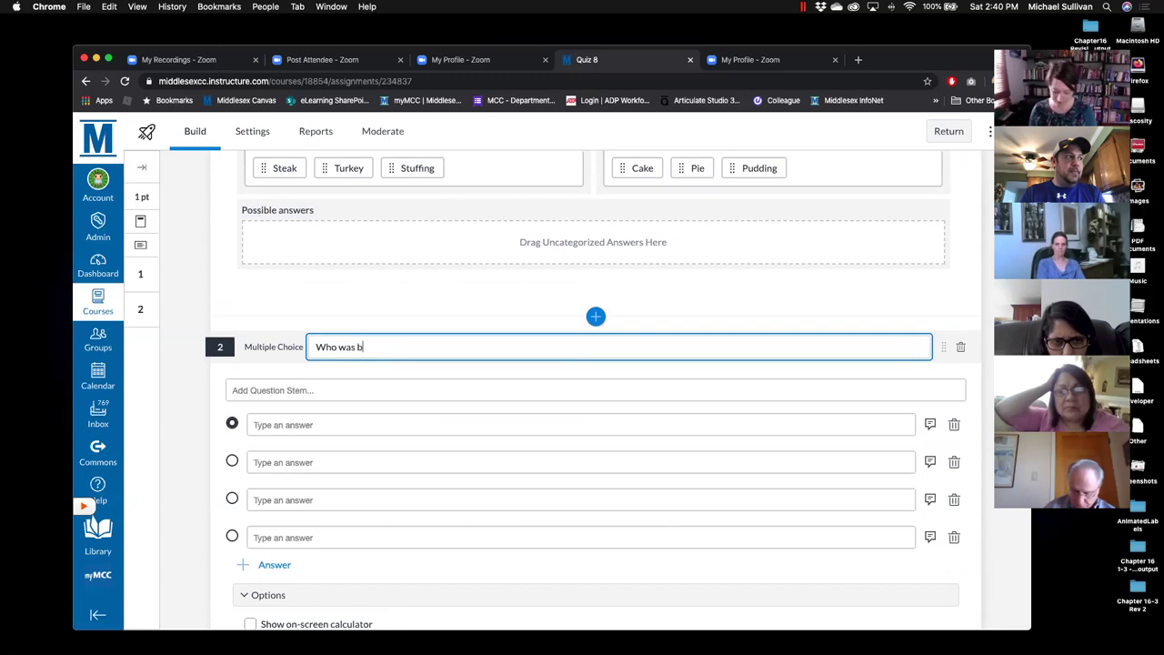
{"action": "type", "text": "uried in Grant's Tob"}
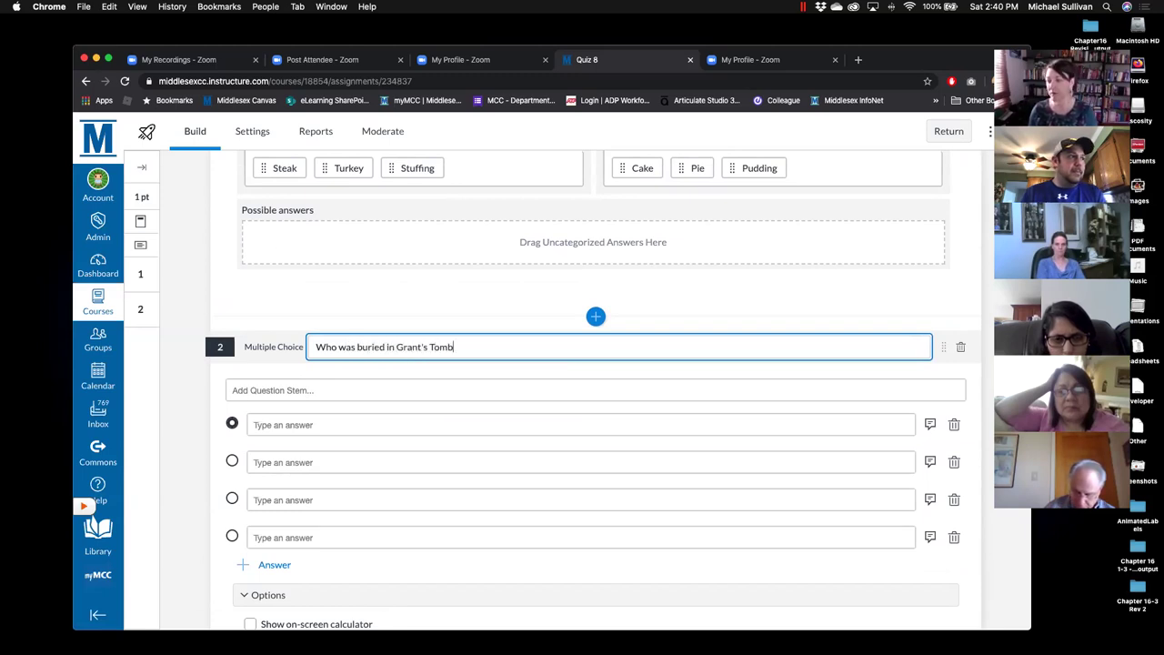
Enter "Grant", "Elvis" and "Jimmy Hoffa" as the first three answers of the multiple-choice question.
{"action": "left_click", "coordinate": [265, 424]}
{"action": "type", "text": "Grant"}
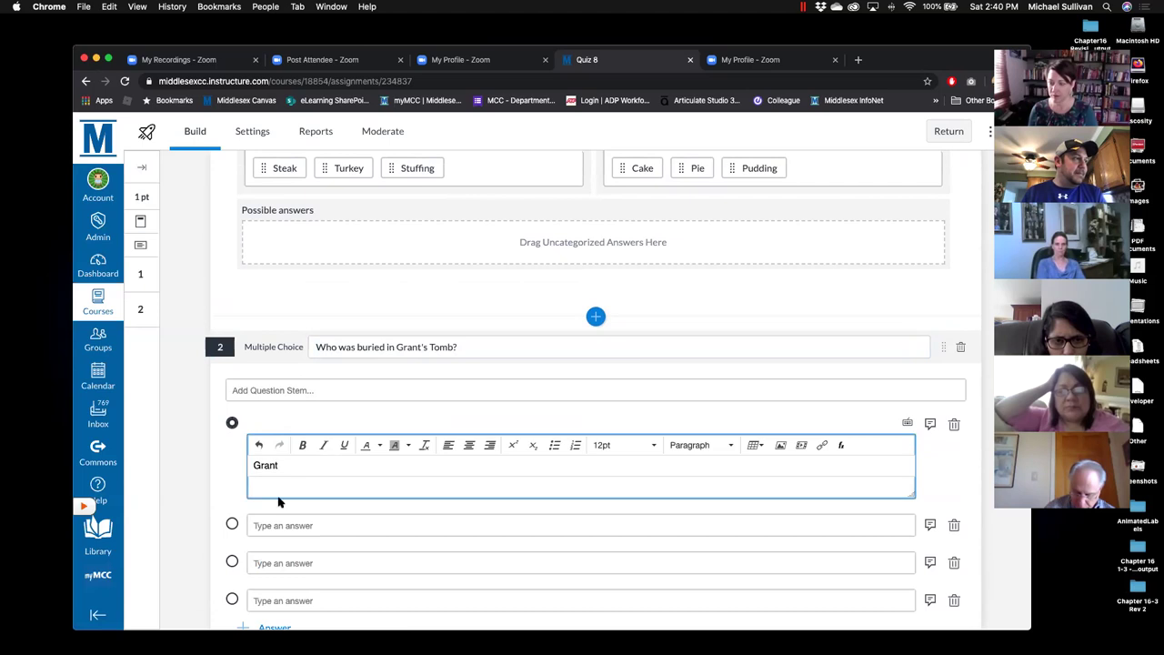
{"action": "left_click", "coordinate": [272, 525]}
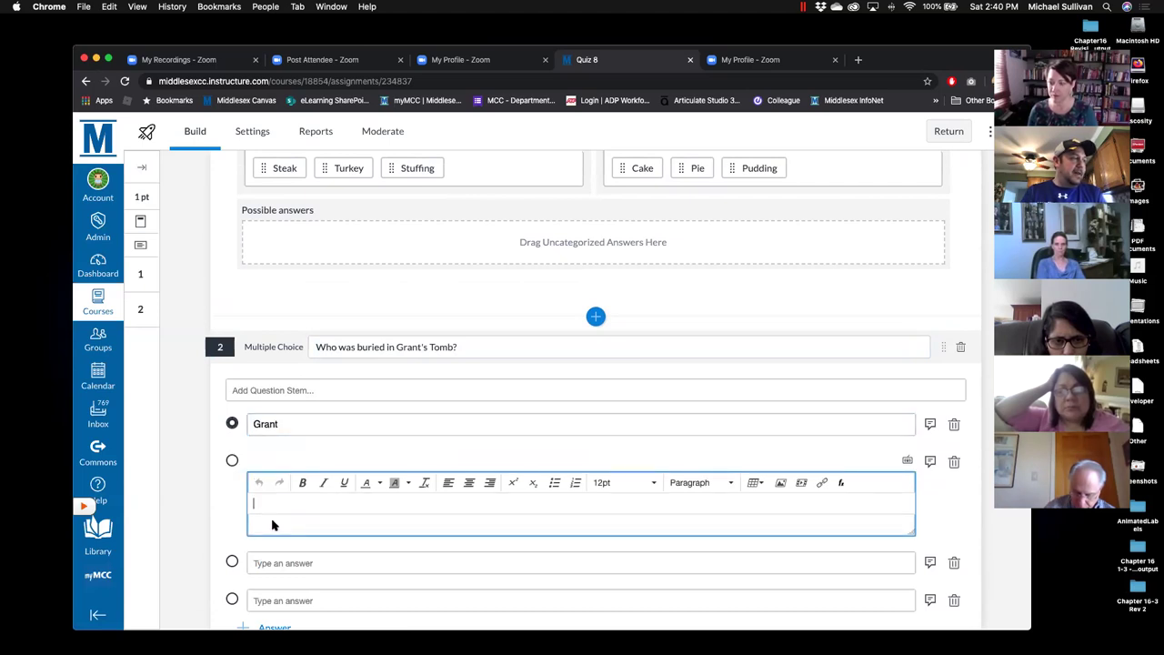
{"action": "scroll", "coordinate": [292, 491], "scroll_direction": "down", "scroll_amount": 3}
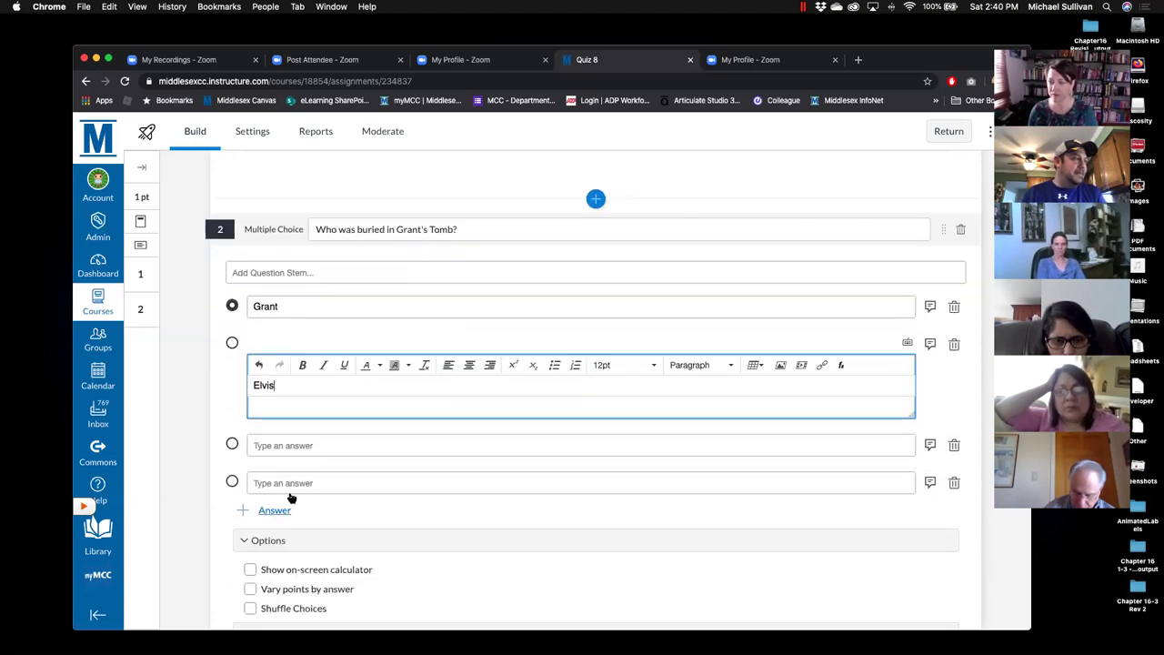
{"action": "left_click", "coordinate": [288, 446]}
{"action": "type", "text": "Jimmy Hoffa"}
Try to save the multiple-choice question with the fourth answer left blank.
{"action": "left_click", "coordinate": [278, 482]}
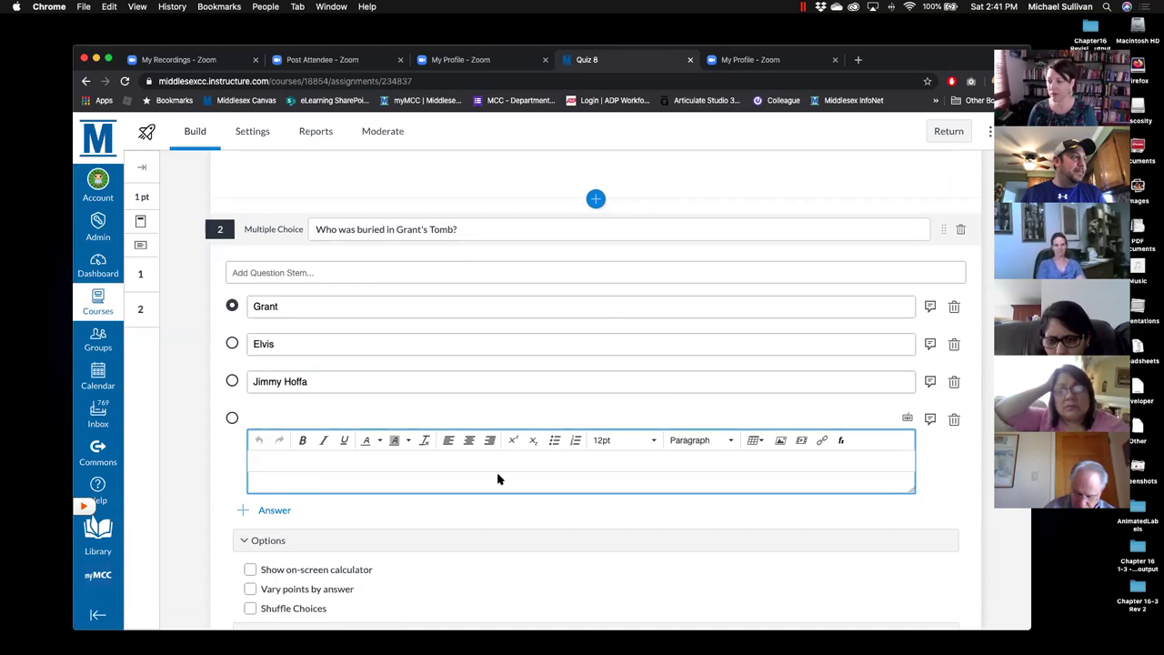
{"action": "left_click", "coordinate": [939, 502]}
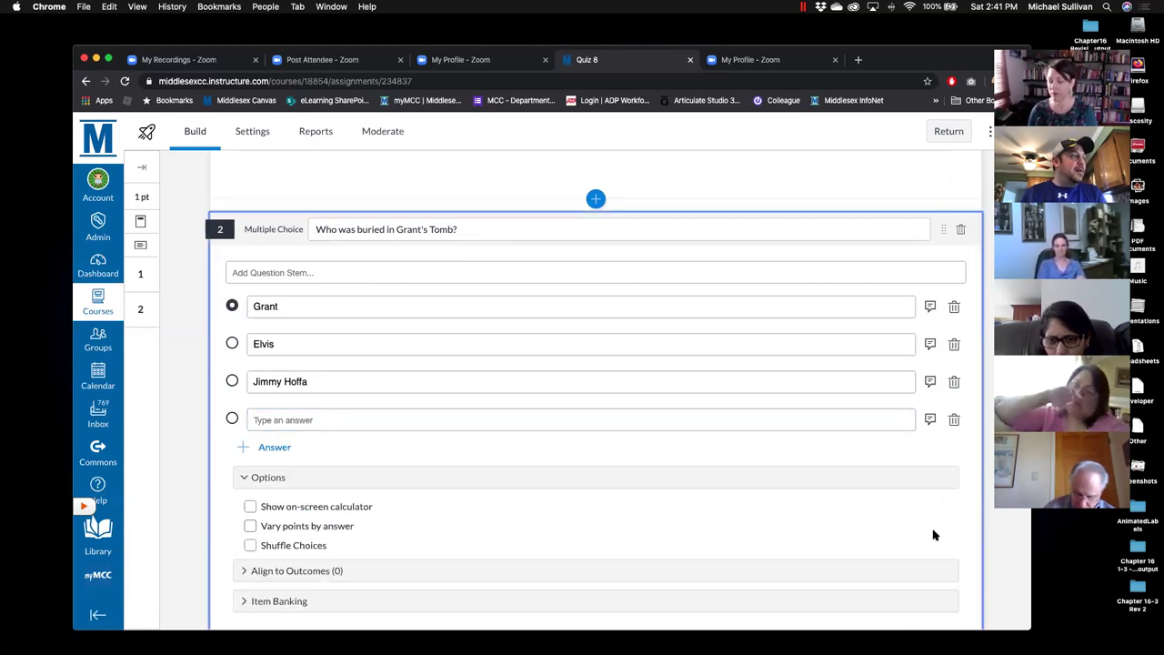
{"action": "scroll", "coordinate": [934, 534], "scroll_direction": "down", "scroll_amount": 3}
{"action": "left_click", "coordinate": [955, 564]}
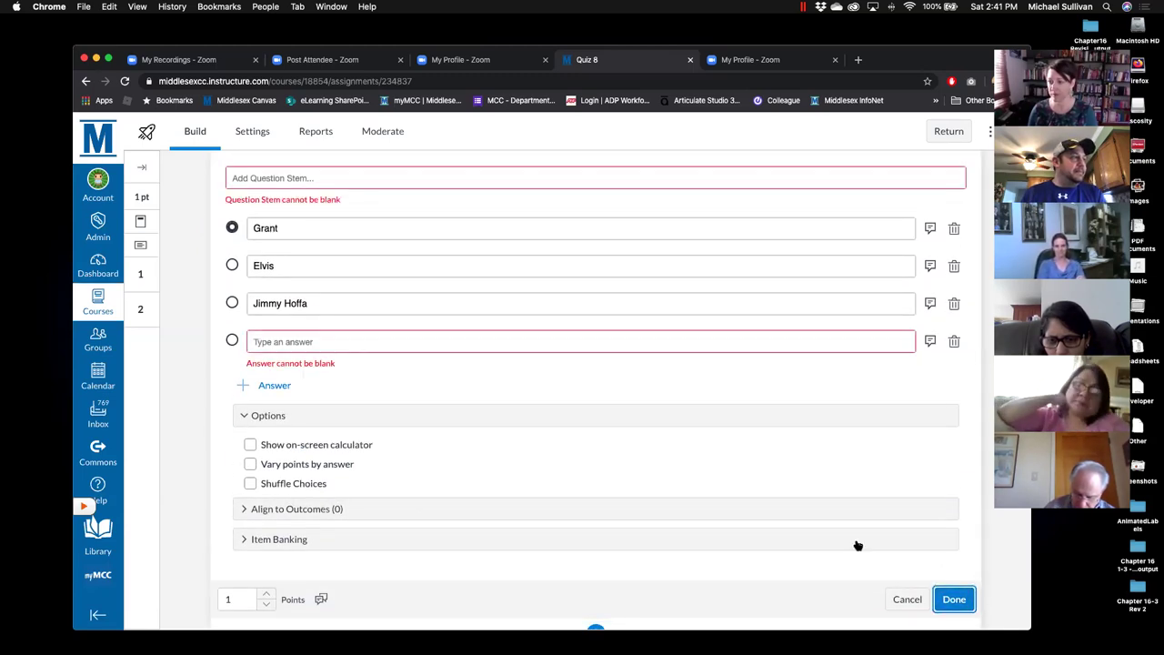
Enter "Snoopy" as the fourth answer and try to save the multiple-choice question.
{"action": "left_click", "coordinate": [277, 342]}
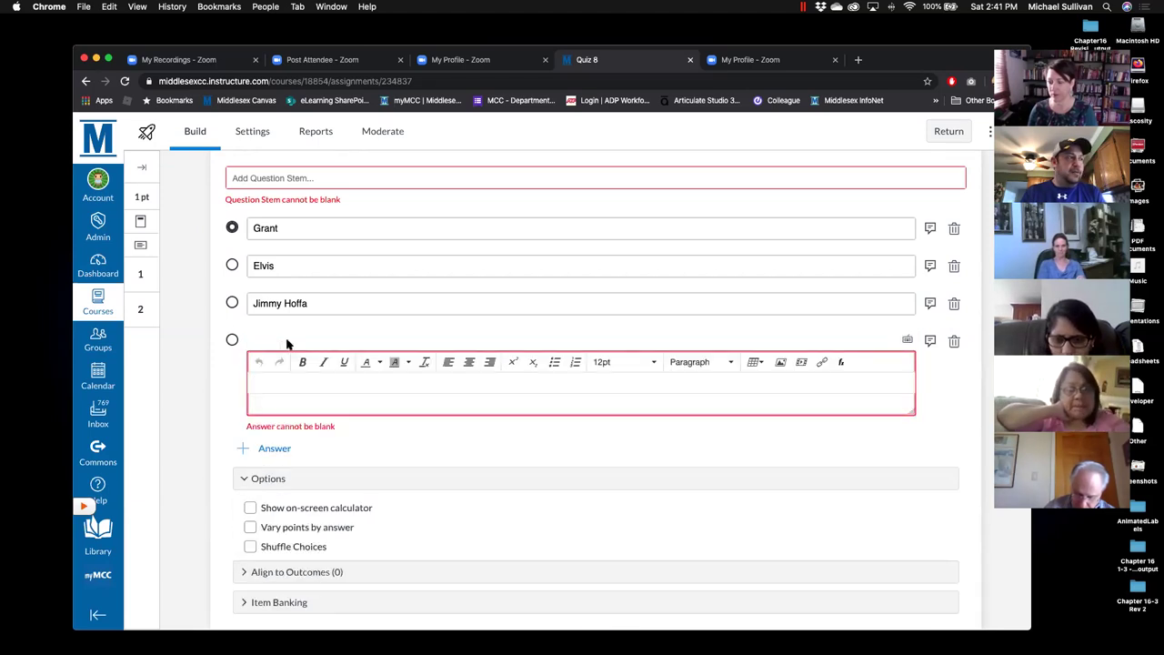
{"action": "type", "text": "Snoopy"}
{"action": "scroll", "coordinate": [368, 369], "scroll_direction": "down", "scroll_amount": 2}
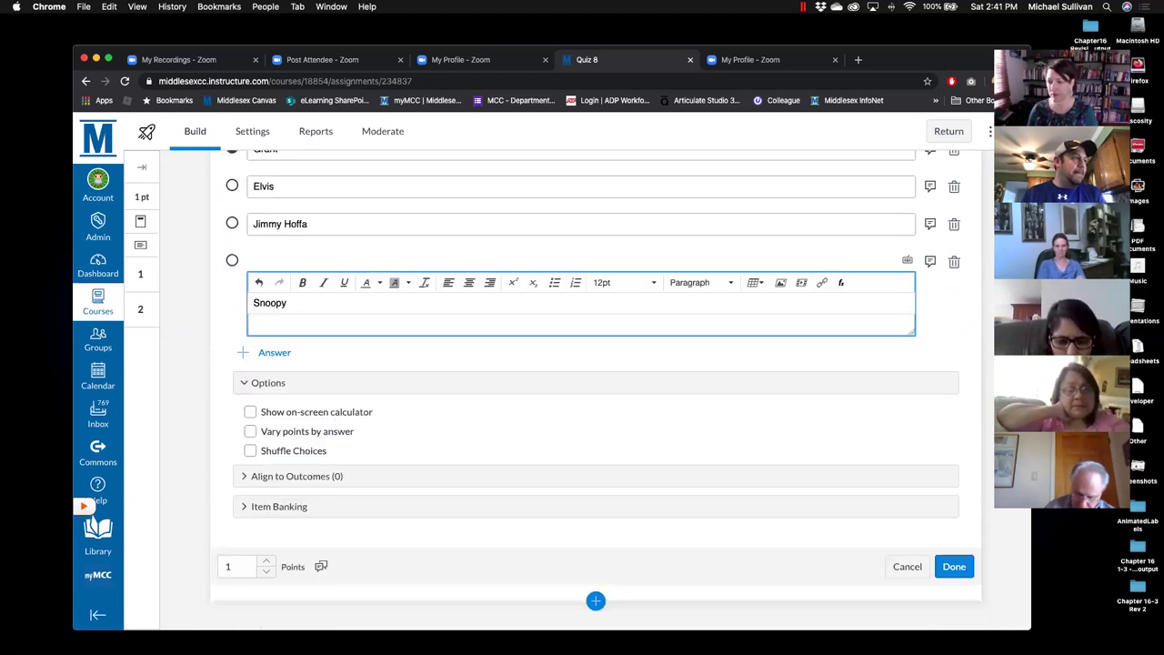
{"action": "left_click", "coordinate": [950, 567]}
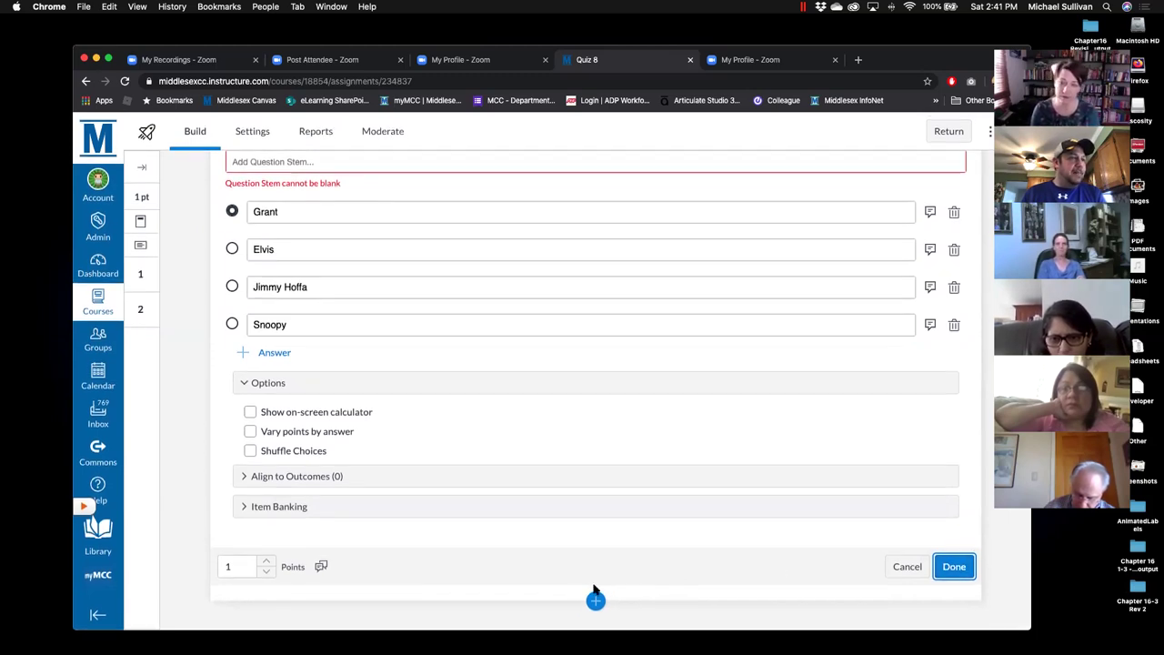
Try to add a True or False question below the unsaved multiple-choice question, and try saving the multiple-choice question again.
{"action": "left_click", "coordinate": [596, 601]}
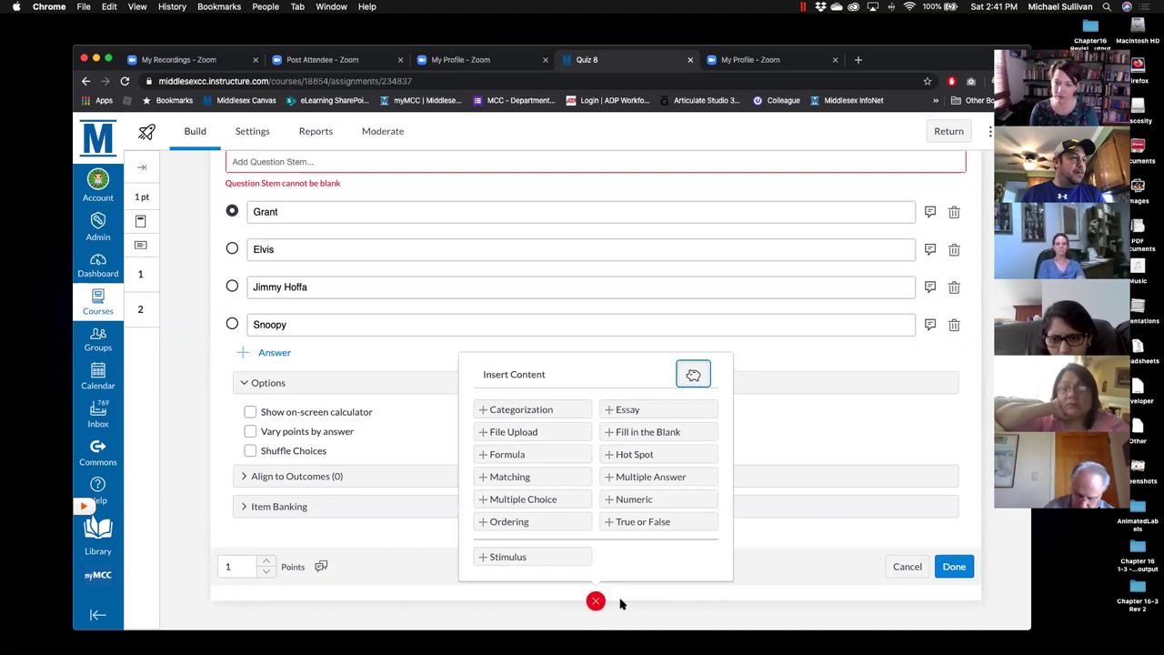
{"action": "left_click", "coordinate": [638, 524]}
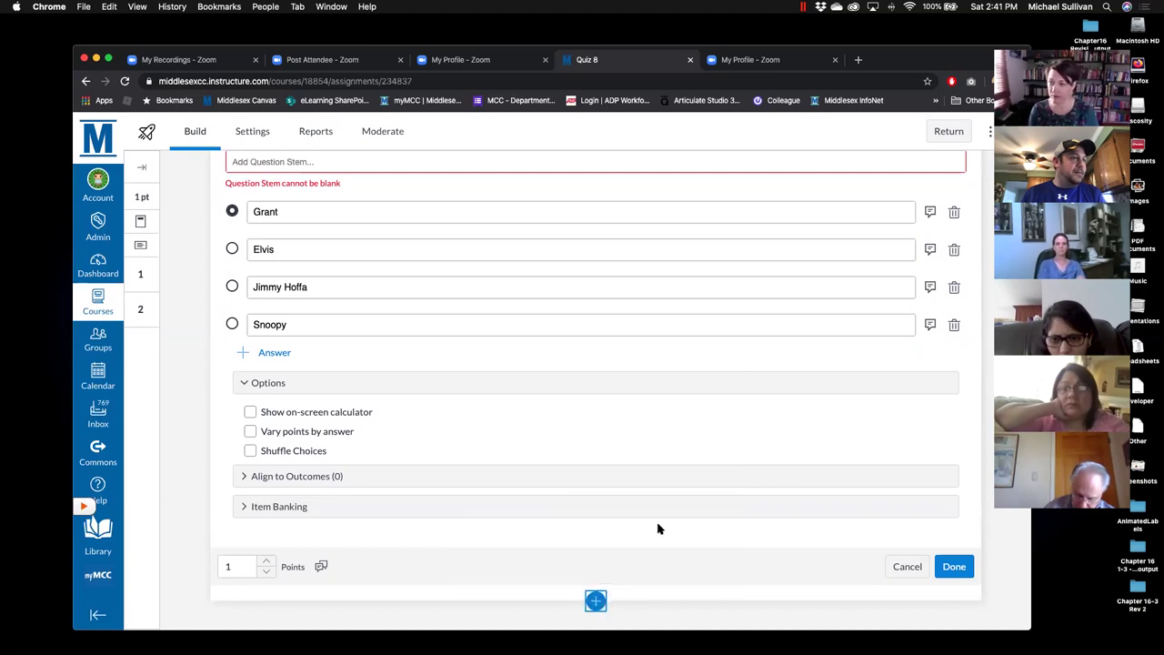
{"action": "left_click", "coordinate": [596, 601]}
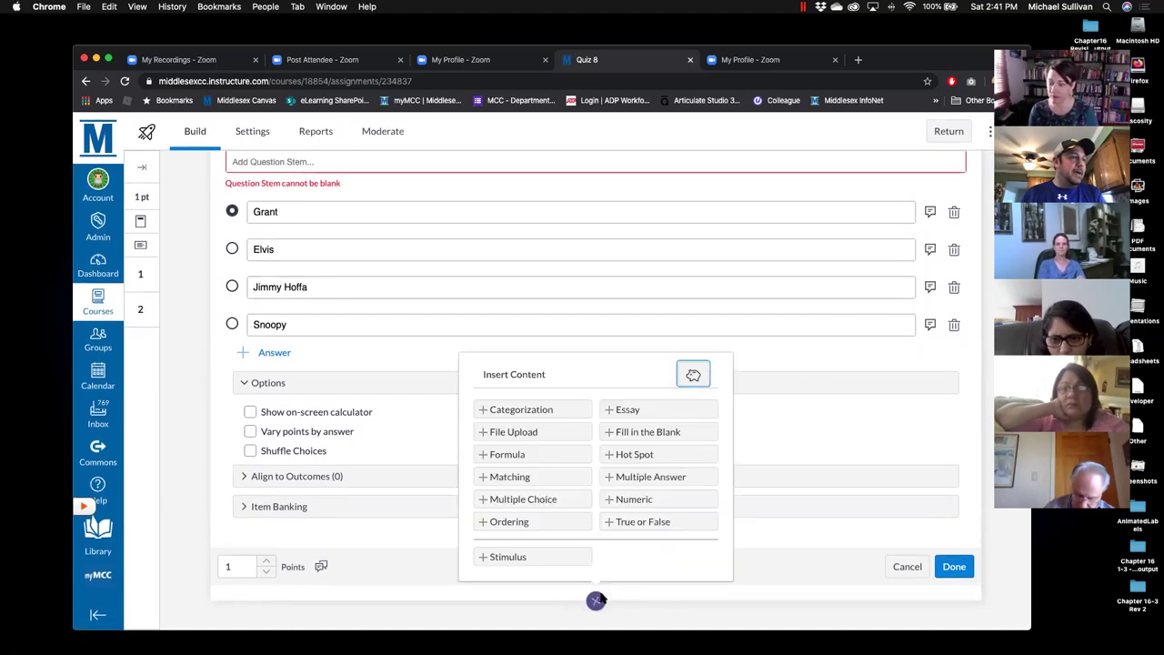
{"action": "left_click", "coordinate": [955, 567]}
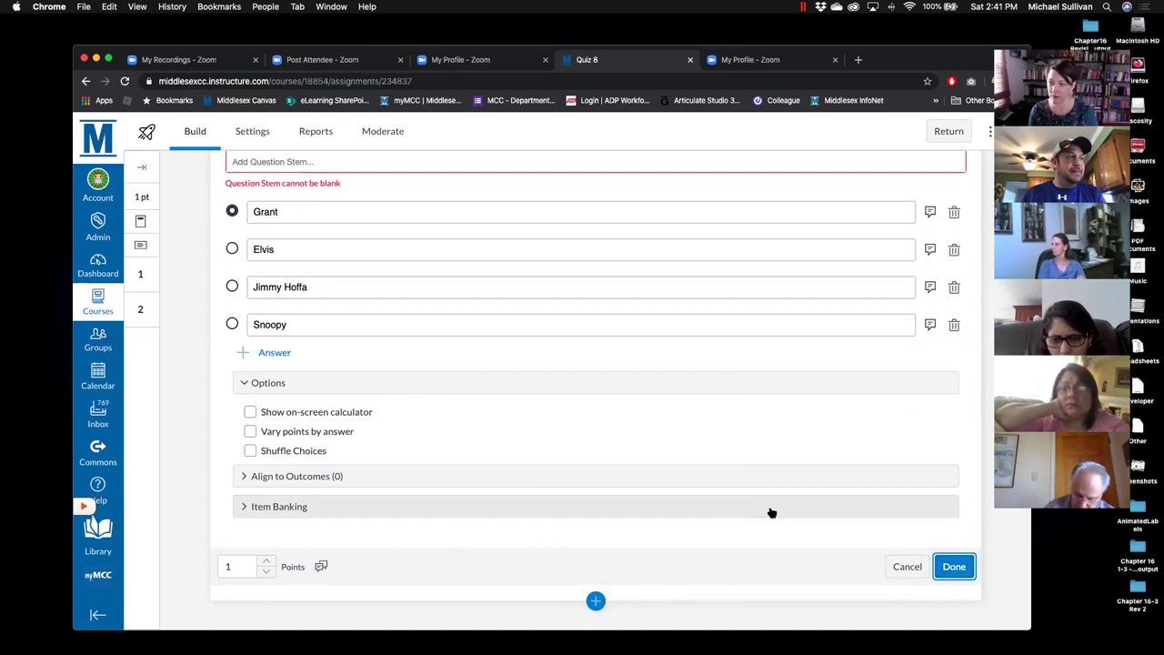
Enter "Who was buried in Grant's tomb?" as the multiple-choice question's stem and save the question.
{"action": "scroll", "coordinate": [772, 514], "scroll_direction": "up", "scroll_amount": 3}
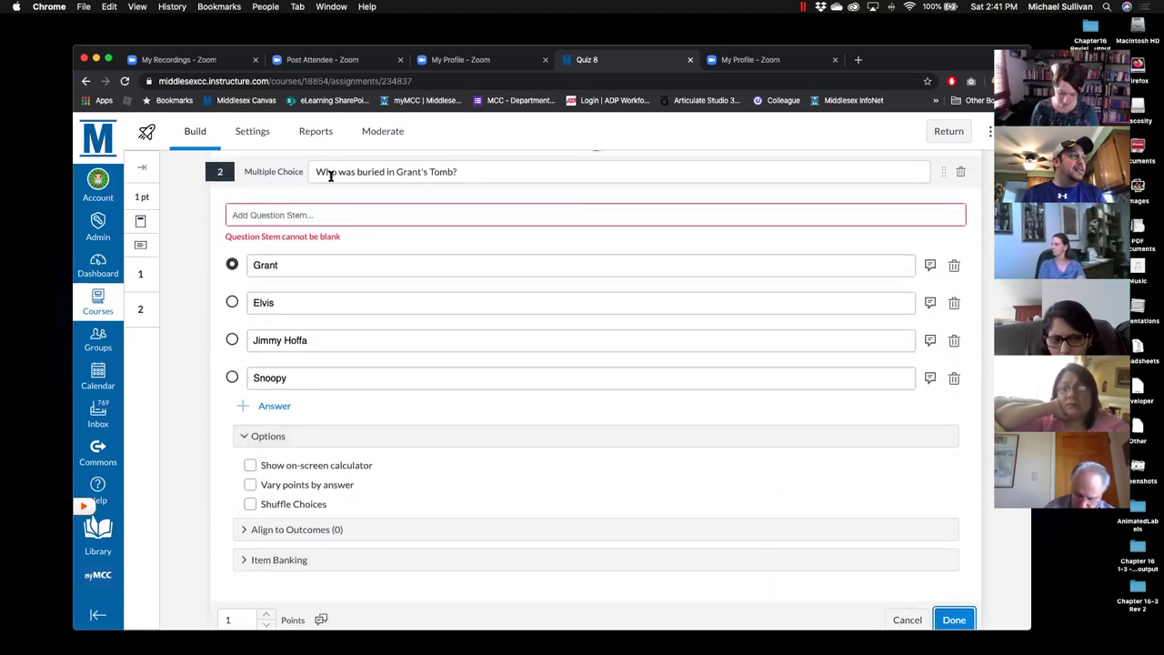
{"action": "left_click", "coordinate": [320, 212]}
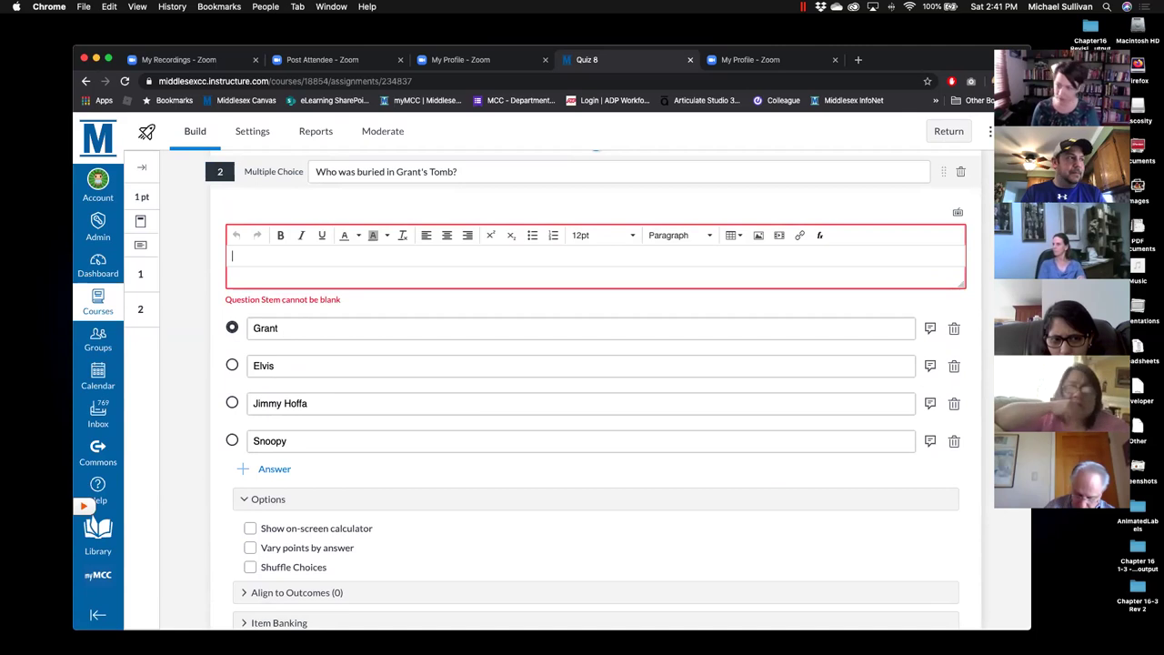
{"action": "type", "text": "Who was buried in Grant's tomb?"}
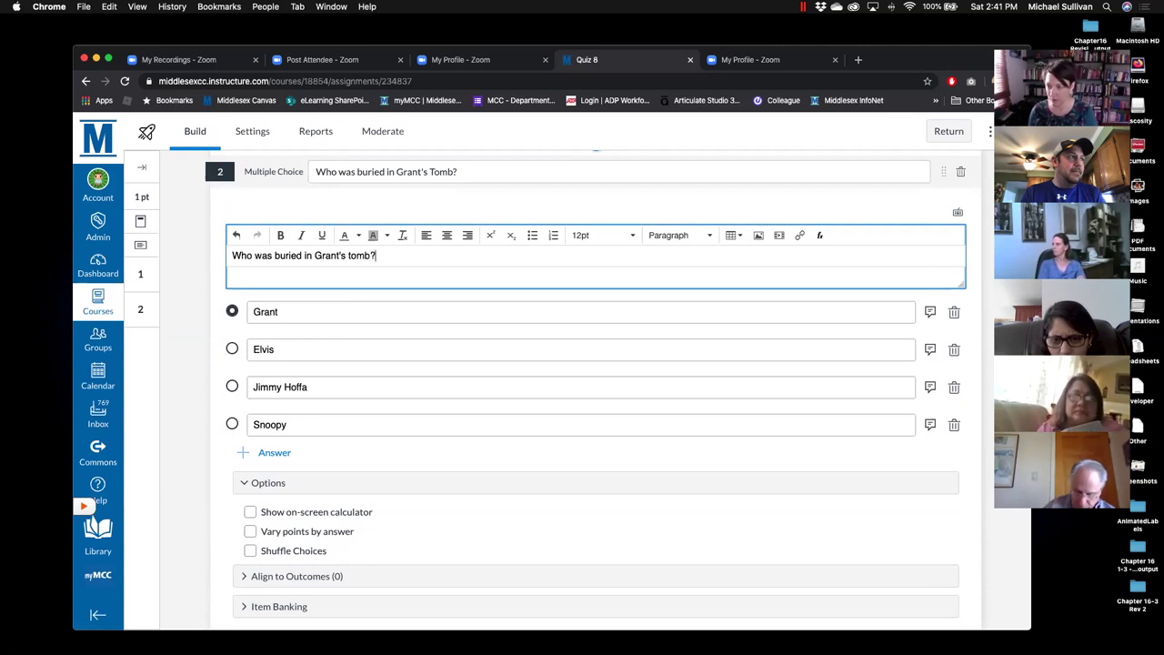
{"action": "scroll", "coordinate": [596, 382], "scroll_direction": "down", "scroll_amount": 2}
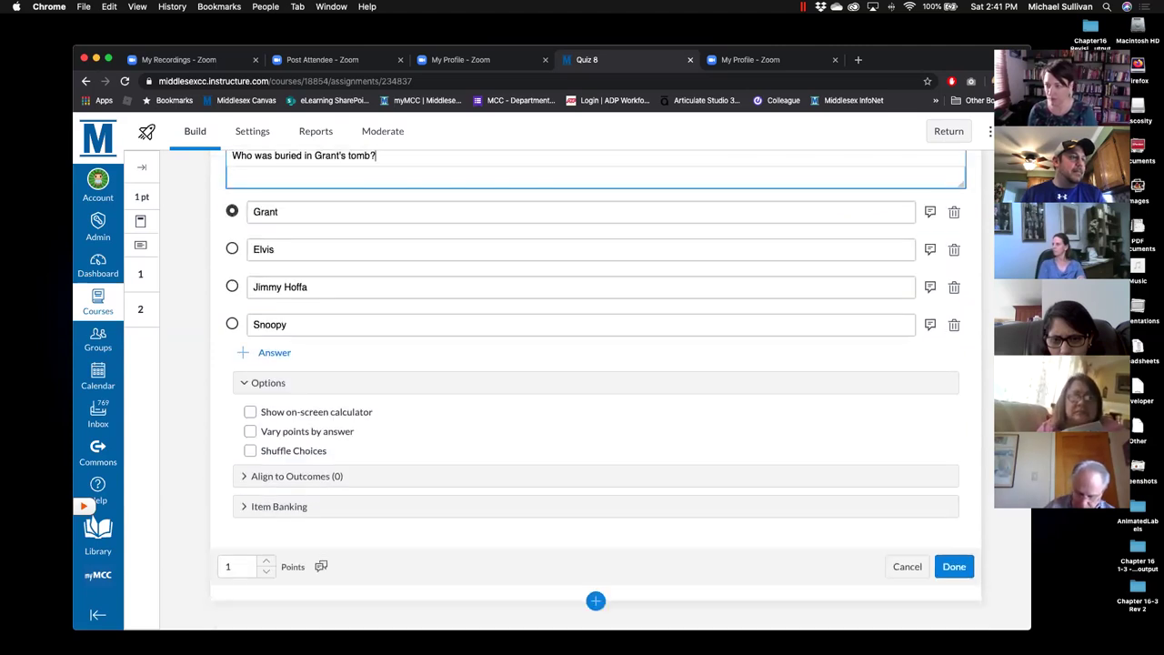
{"action": "left_click", "coordinate": [953, 566]}
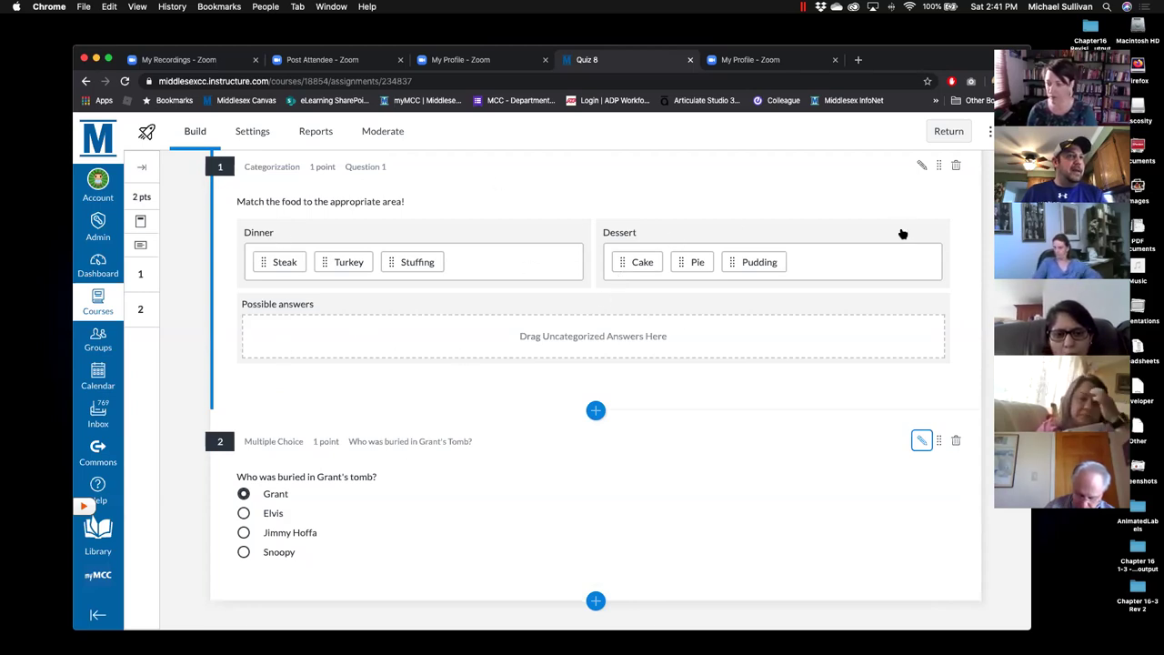
Leave the quiz builder, reopen the Quiz 8 due Mar 16 from the quiz list and start its preview.
{"action": "left_click_drag", "start_coordinate": [908, 61], "coordinate": [896, 60]}
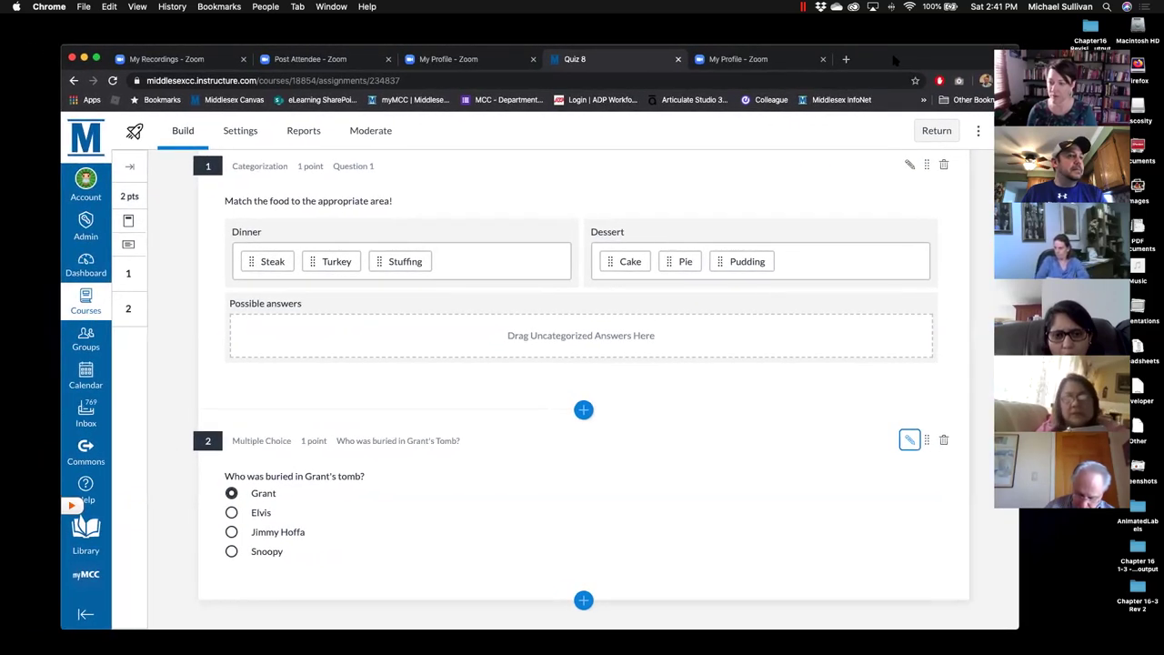
{"action": "left_click", "coordinate": [938, 131]}
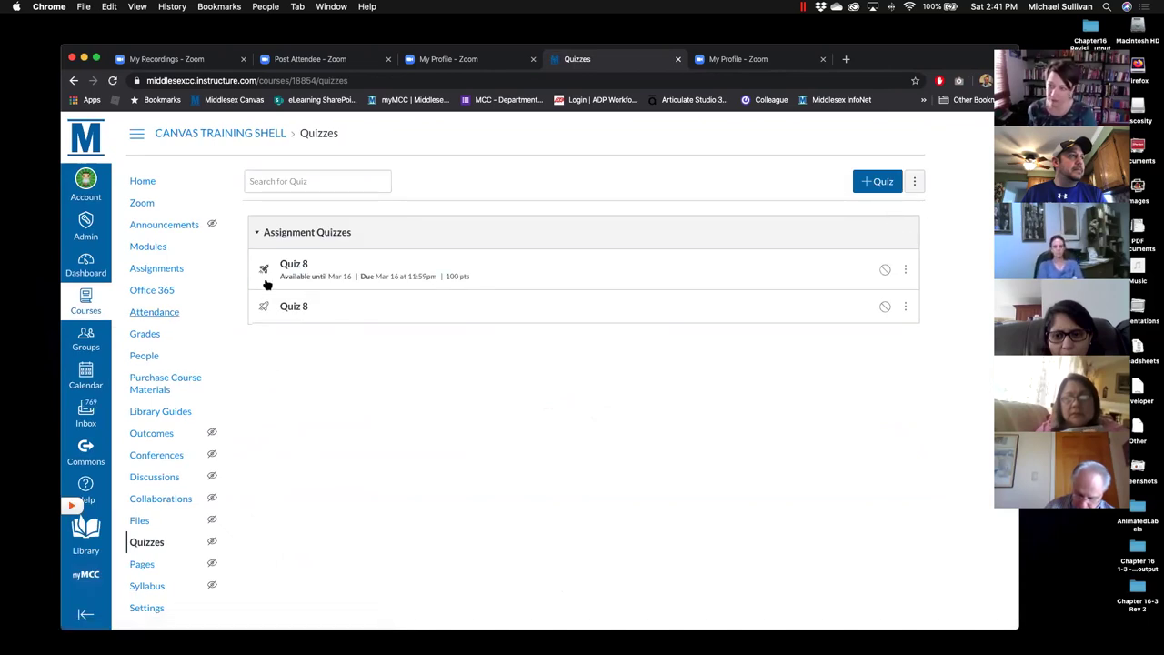
{"action": "left_click", "coordinate": [294, 266]}
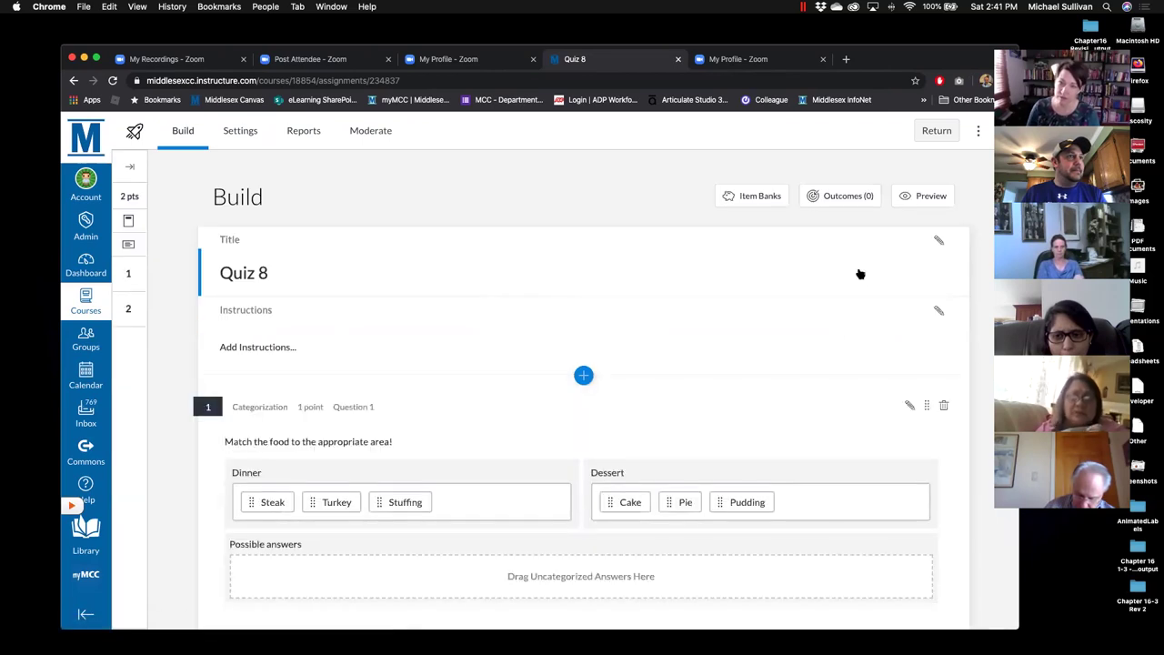
{"action": "left_click_drag", "start_coordinate": [889, 66], "coordinate": [830, 67]}
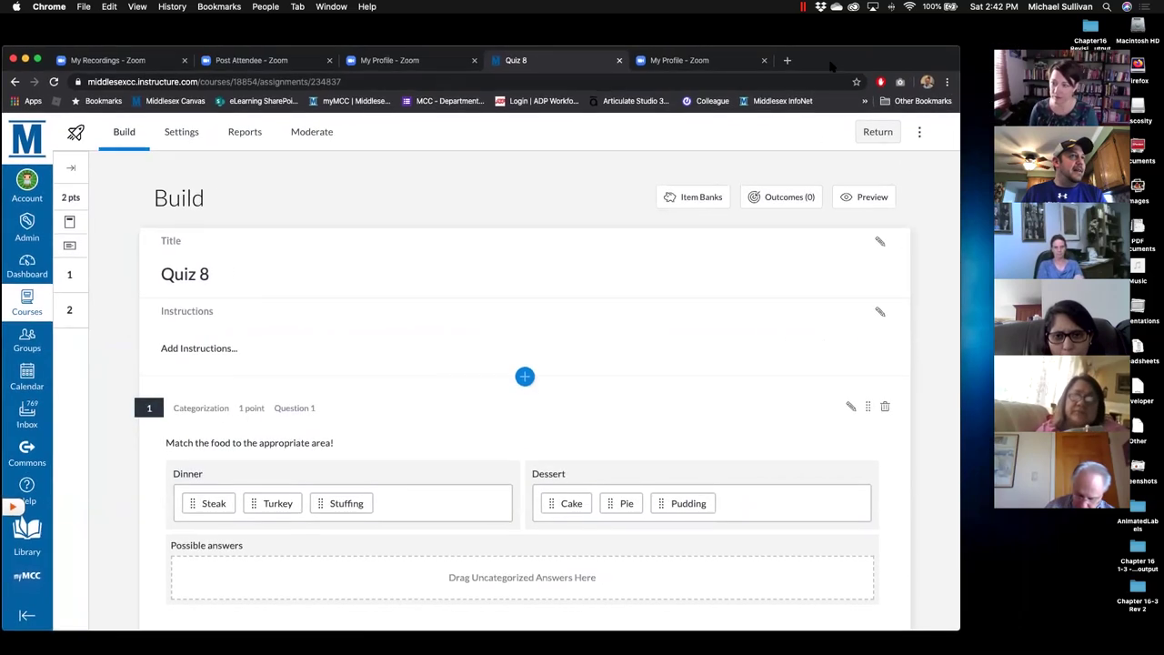
{"action": "left_click", "coordinate": [861, 204]}
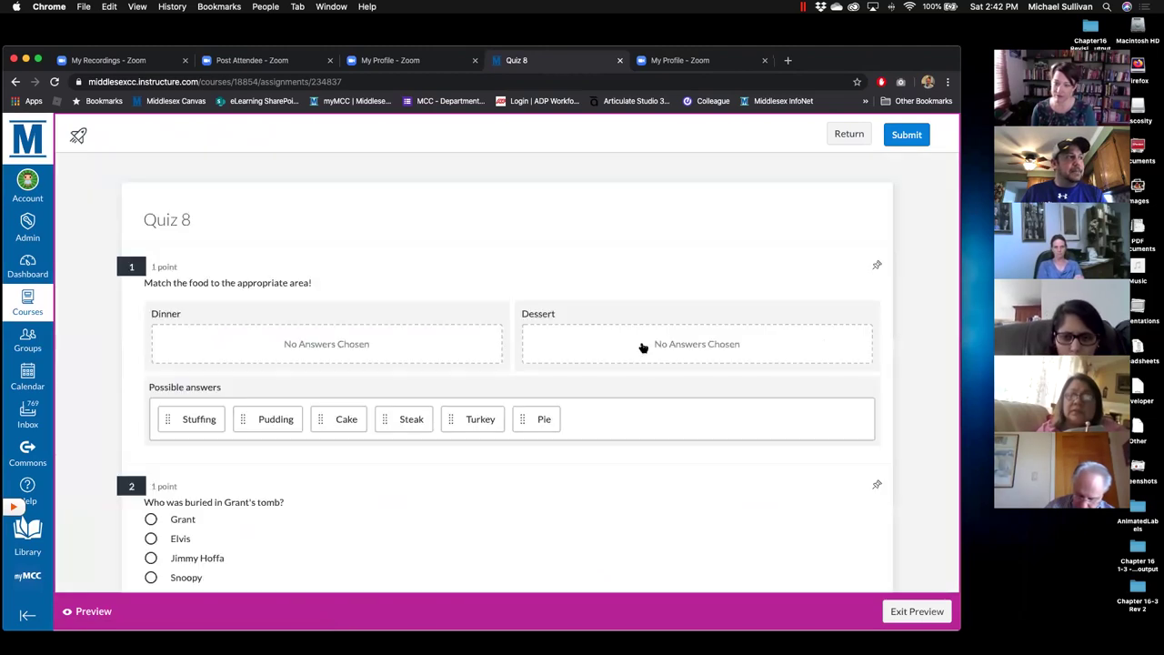
In the preview, place Stuffing, Steak and Turkey under Dinner, and Pudding, Cake and Pie under Dessert.
{"action": "left_click_drag", "start_coordinate": [855, 55], "coordinate": [930, 28]}
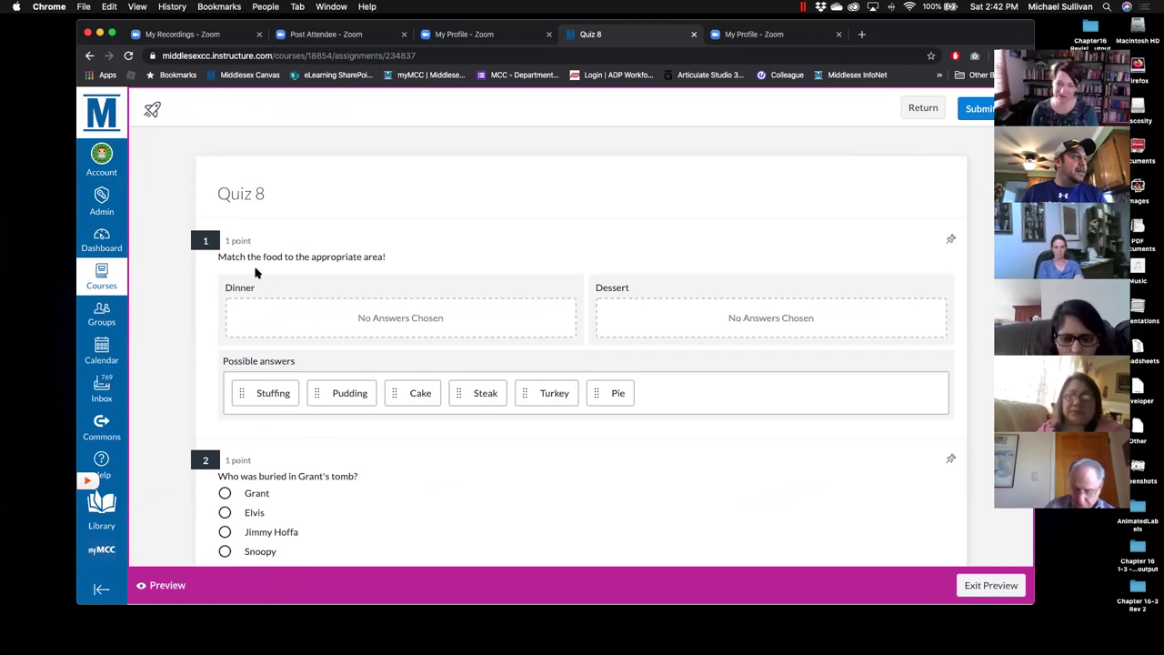
{"action": "left_click_drag", "start_coordinate": [268, 395], "coordinate": [273, 320]}
{"action": "left_click_drag", "start_coordinate": [392, 392], "coordinate": [330, 306]}
{"action": "left_click_drag", "start_coordinate": [384, 383], "coordinate": [387, 323]}
{"action": "left_click_drag", "start_coordinate": [252, 392], "coordinate": [628, 318]}
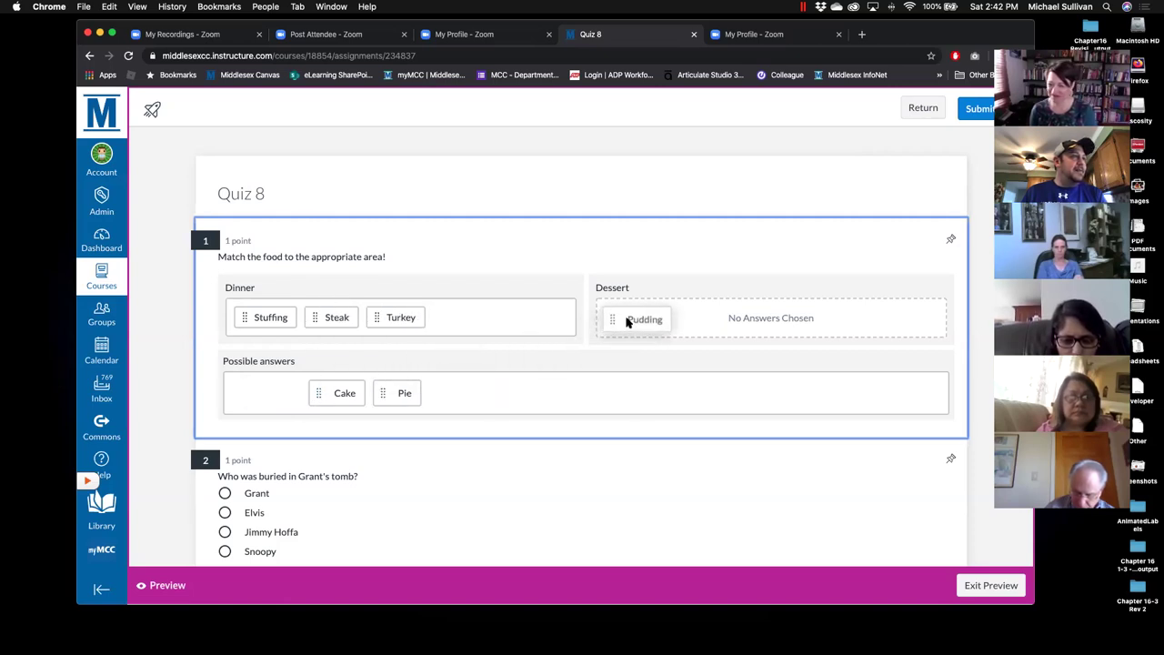
{"action": "left_click_drag", "start_coordinate": [273, 392], "coordinate": [712, 320]}
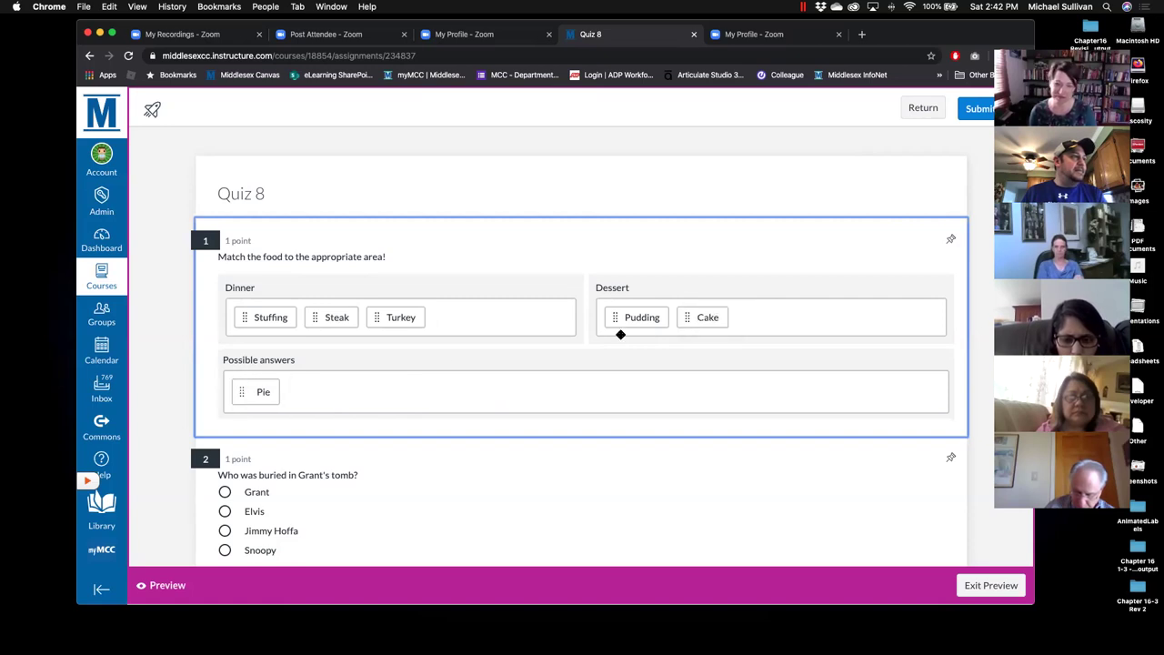
{"action": "left_click_drag", "start_coordinate": [274, 389], "coordinate": [752, 316]}
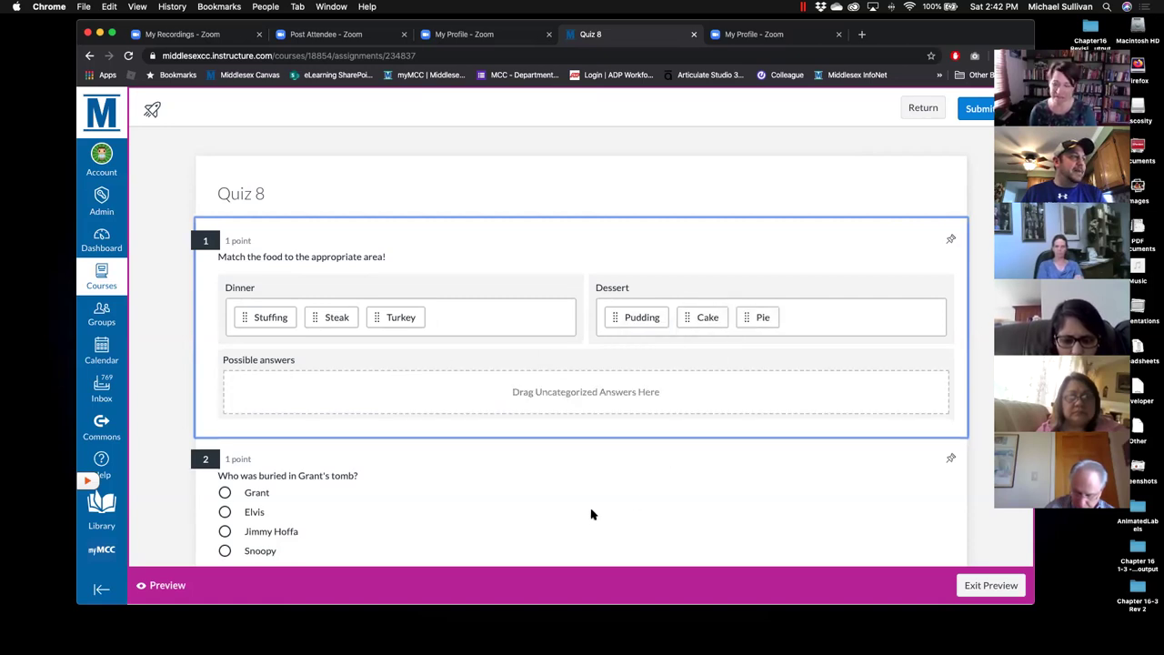
Answer the Grant's tomb question with "Grant" and submit the previewed quiz, confirming the submission.
{"action": "scroll", "coordinate": [479, 470], "scroll_direction": "down", "scroll_amount": 2}
{"action": "left_click", "coordinate": [226, 424]}
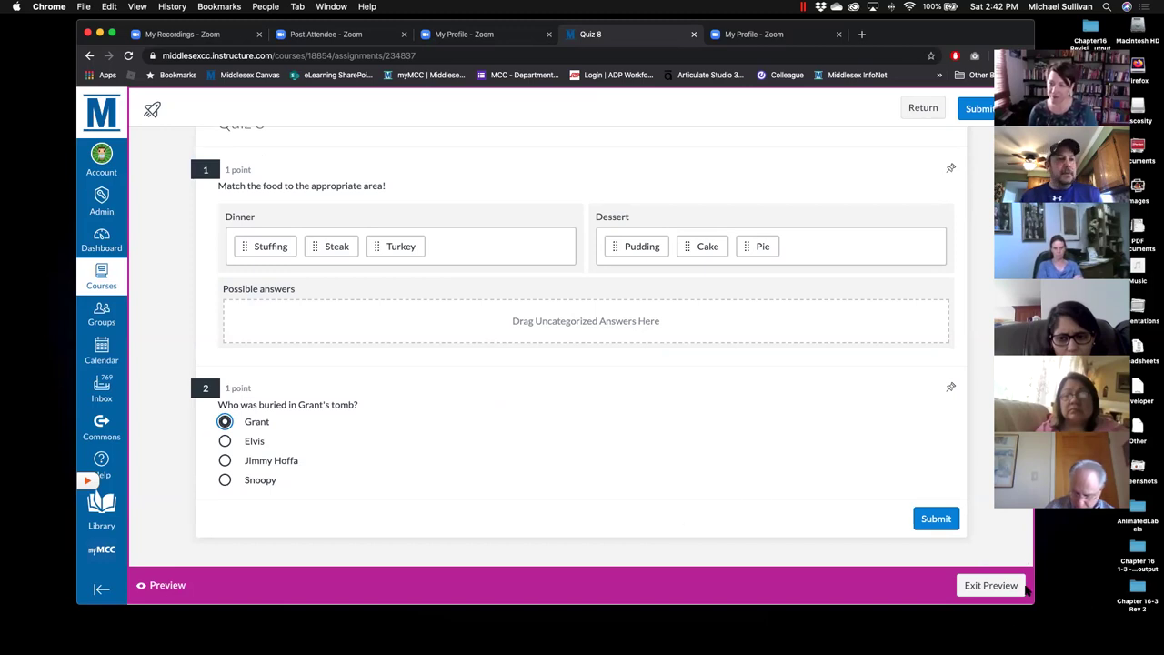
{"action": "left_click", "coordinate": [937, 519]}
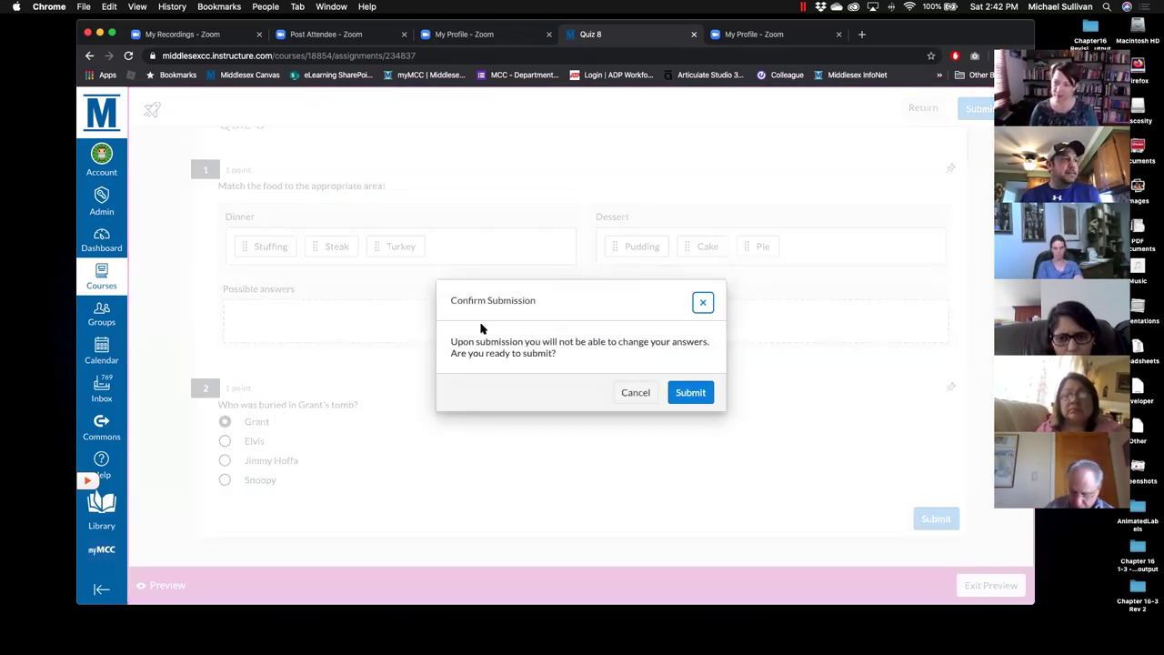
{"action": "left_click", "coordinate": [690, 392]}
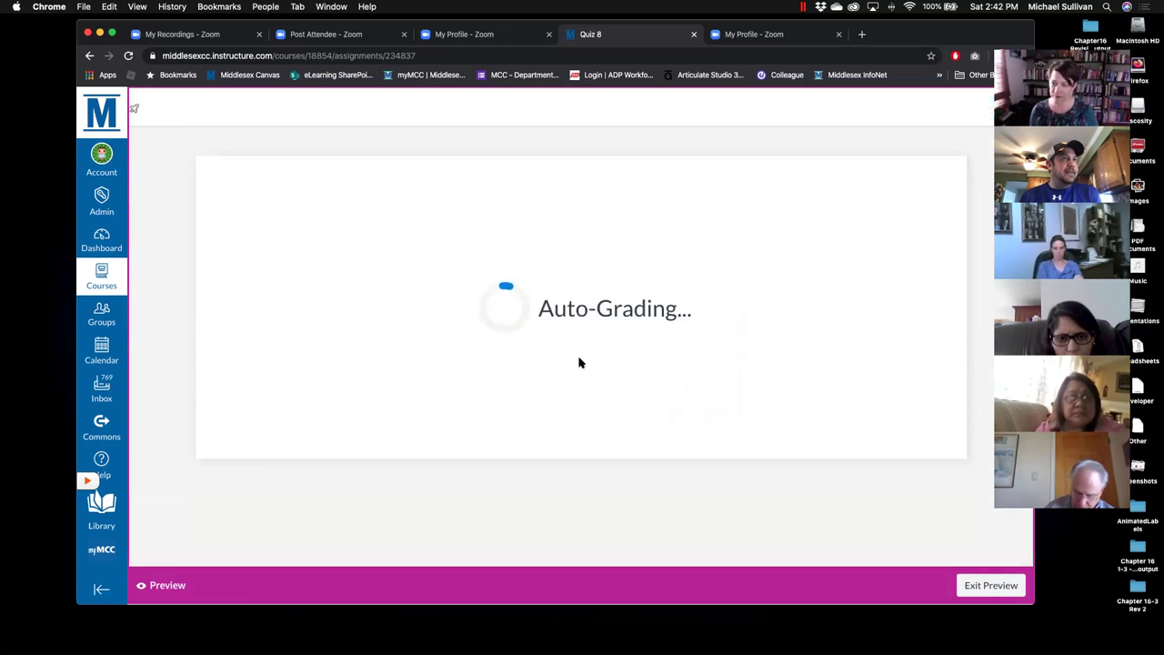
Review the score and the graded answers to both questions, and exit the quiz preview.
{"action": "scroll", "coordinate": [570, 368], "scroll_direction": "down", "scroll_amount": 3}
{"action": "scroll", "coordinate": [570, 368], "scroll_direction": "up", "scroll_amount": 2}
{"action": "scroll", "coordinate": [569, 367], "scroll_direction": "down", "scroll_amount": 2}
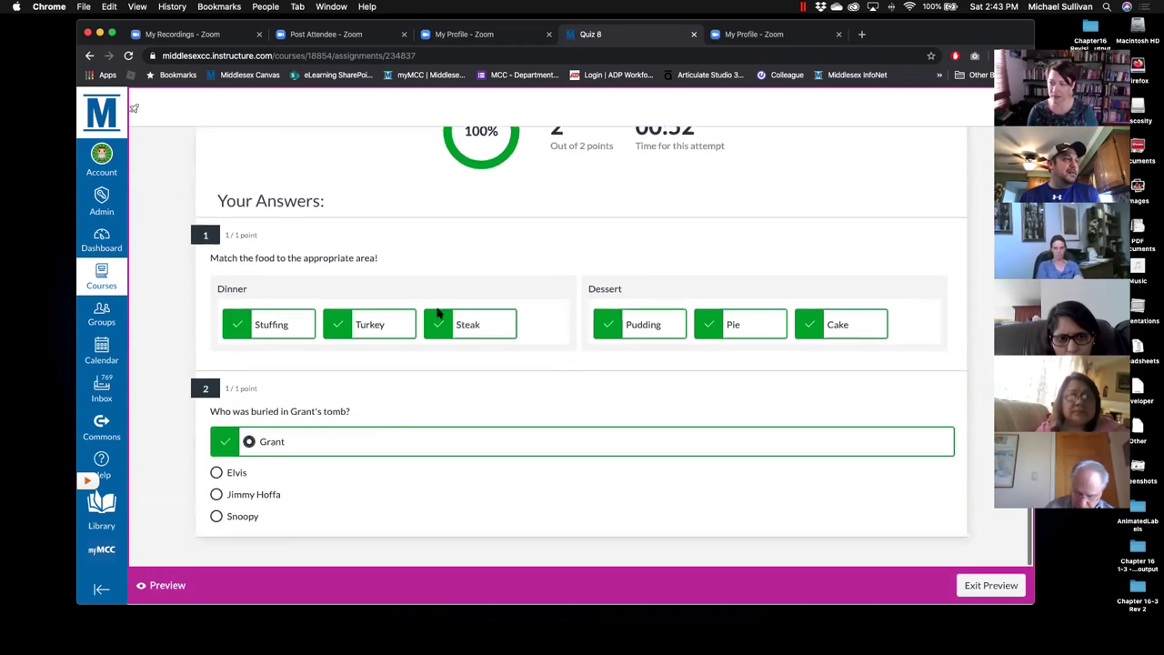
{"action": "scroll", "coordinate": [523, 301], "scroll_direction": "up", "scroll_amount": 3}
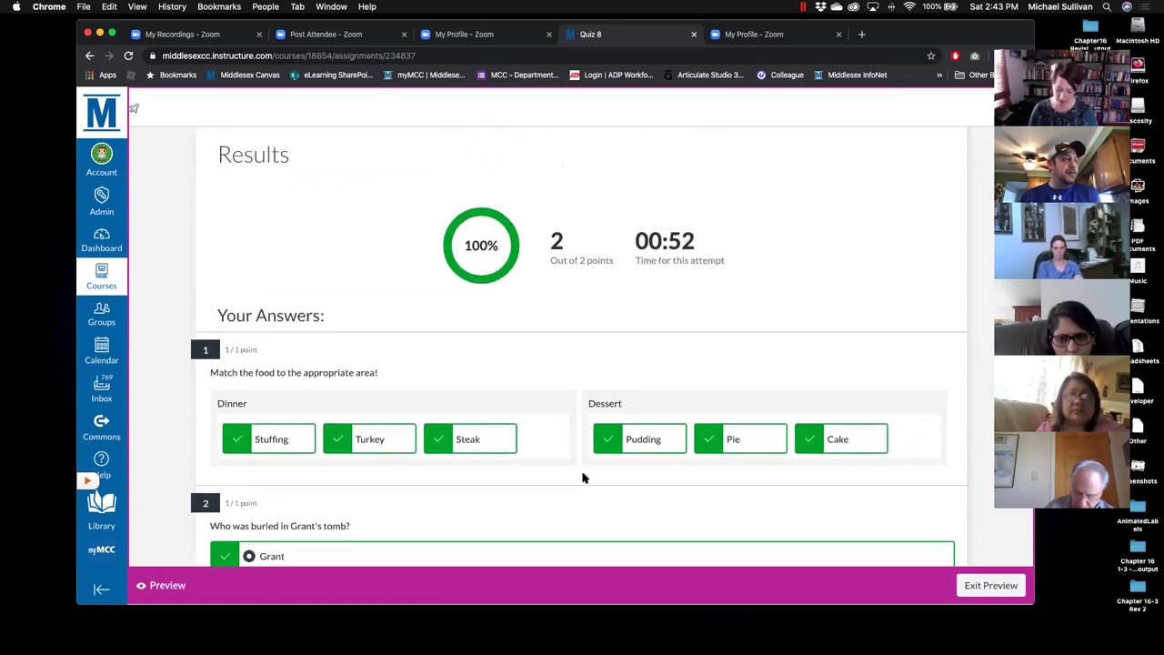
{"action": "scroll", "coordinate": [584, 477], "scroll_direction": "down", "scroll_amount": 3}
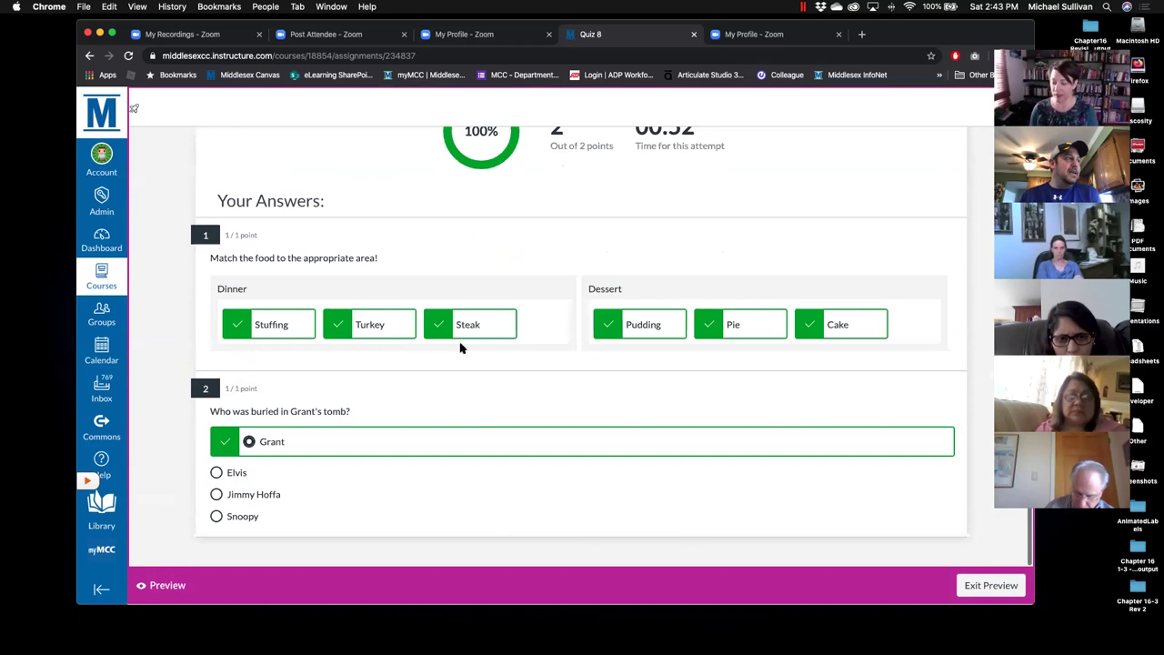
{"action": "scroll", "coordinate": [546, 356], "scroll_direction": "up", "scroll_amount": 4}
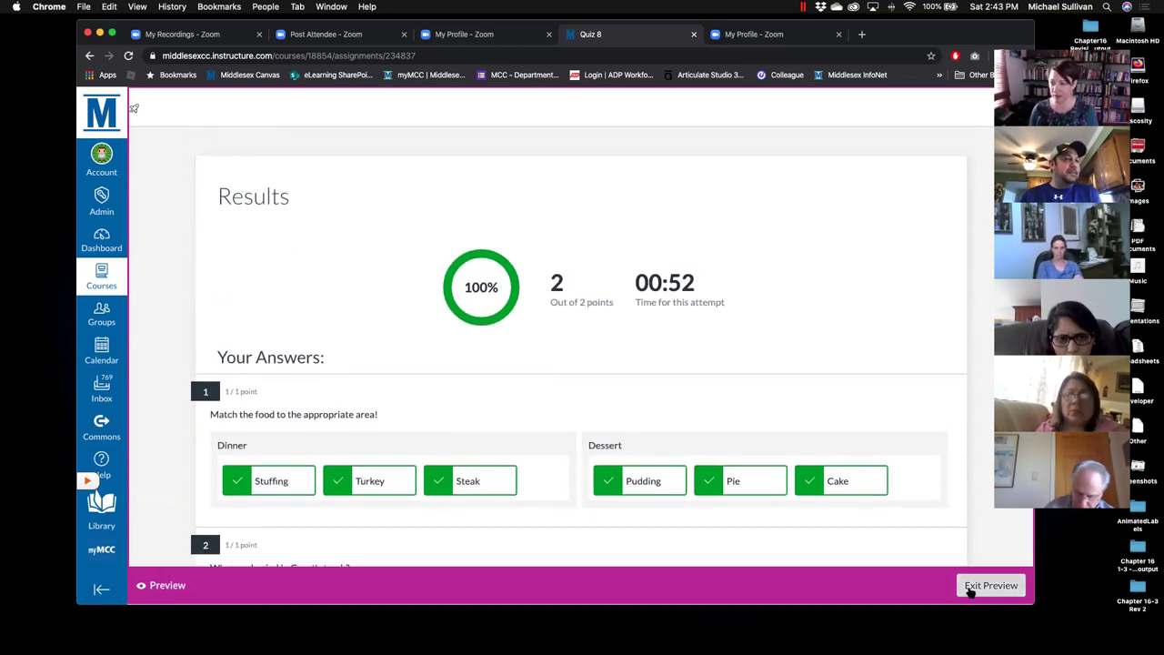
{"action": "left_click", "coordinate": [975, 585]}
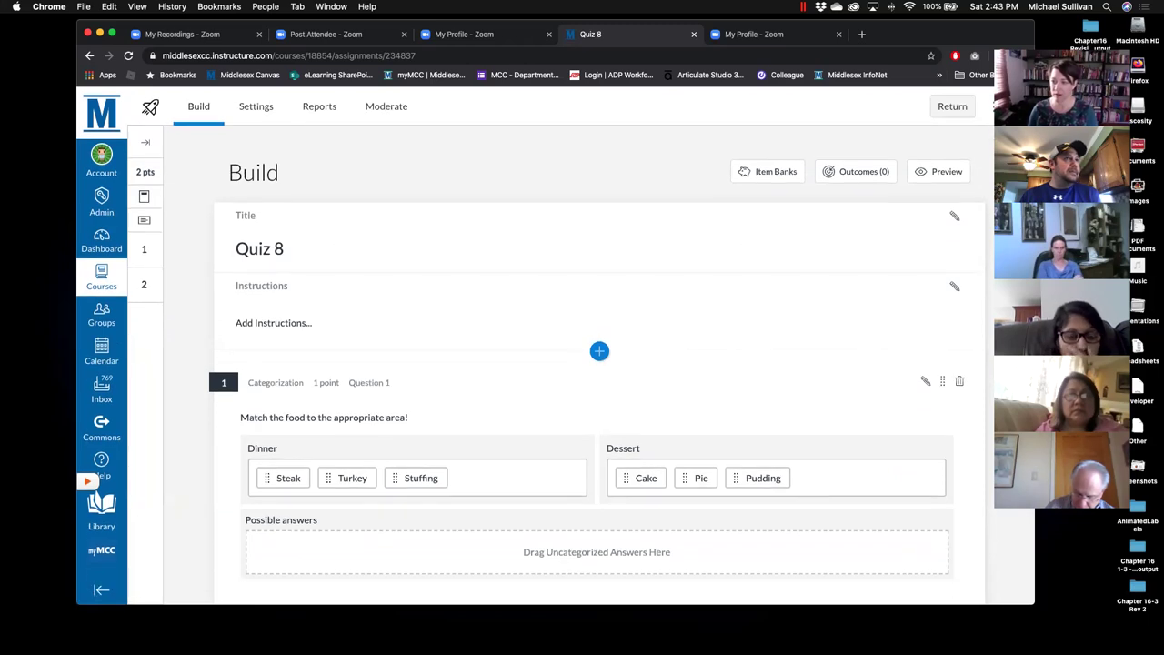
Leave the quiz builder and open the course's Modules page at the Week 8 module.
{"action": "left_click", "coordinate": [946, 106]}
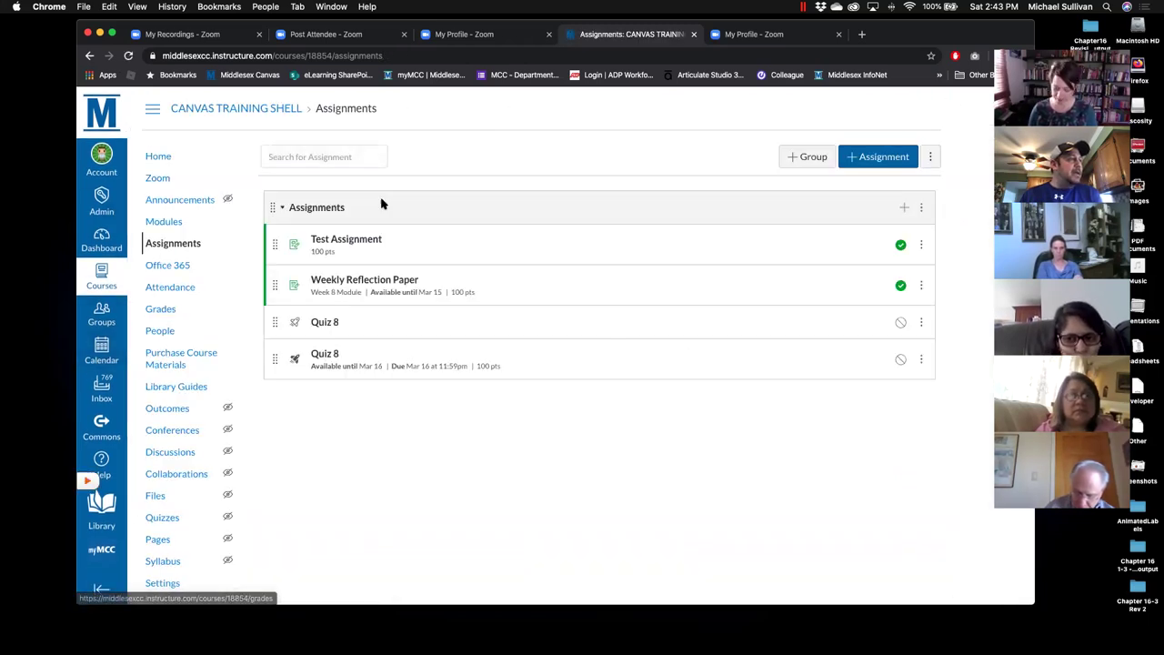
{"action": "left_click", "coordinate": [163, 221]}
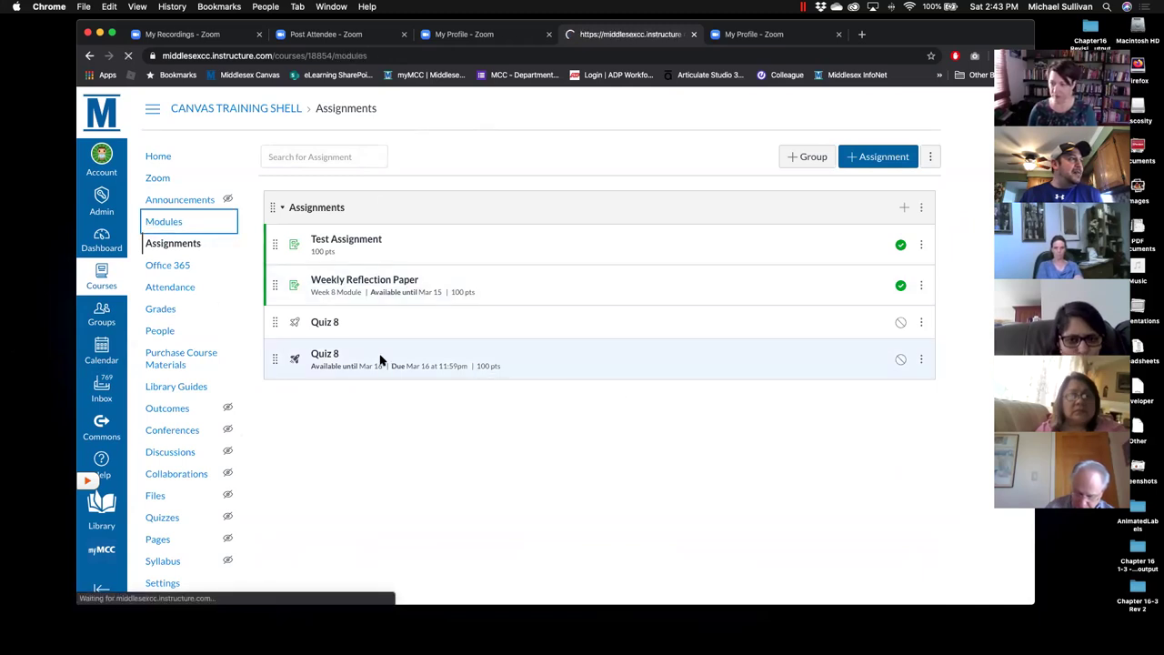
{"action": "scroll", "coordinate": [411, 312], "scroll_direction": "down", "scroll_amount": 2}
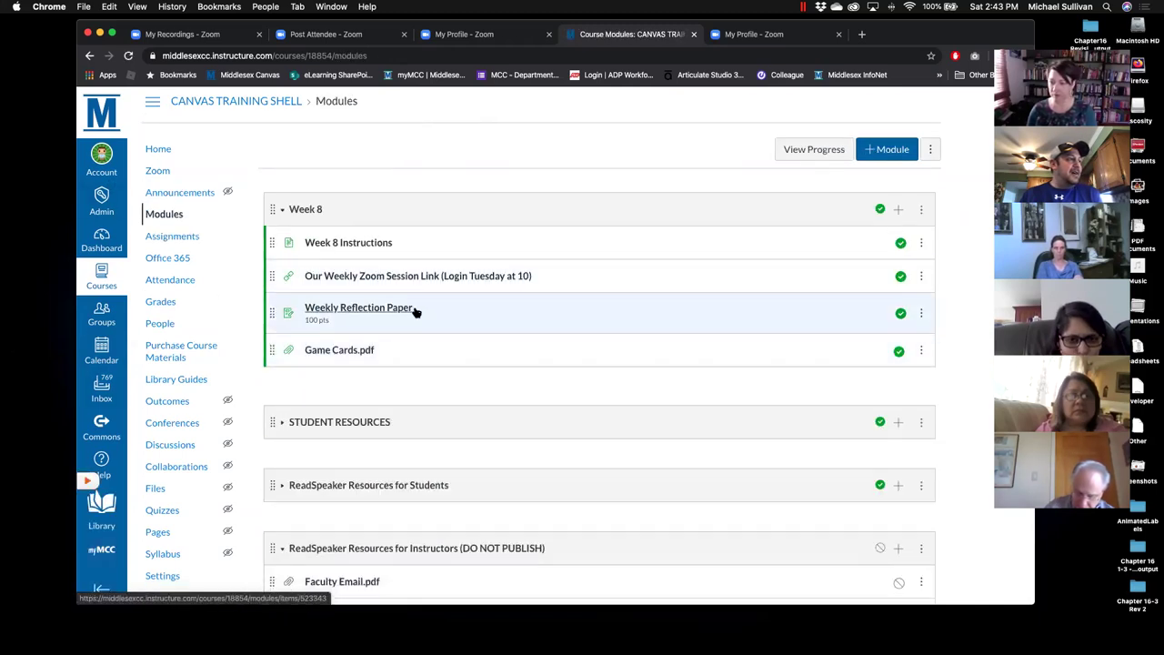
{"action": "scroll", "coordinate": [391, 216], "scroll_direction": "up", "scroll_amount": 1}
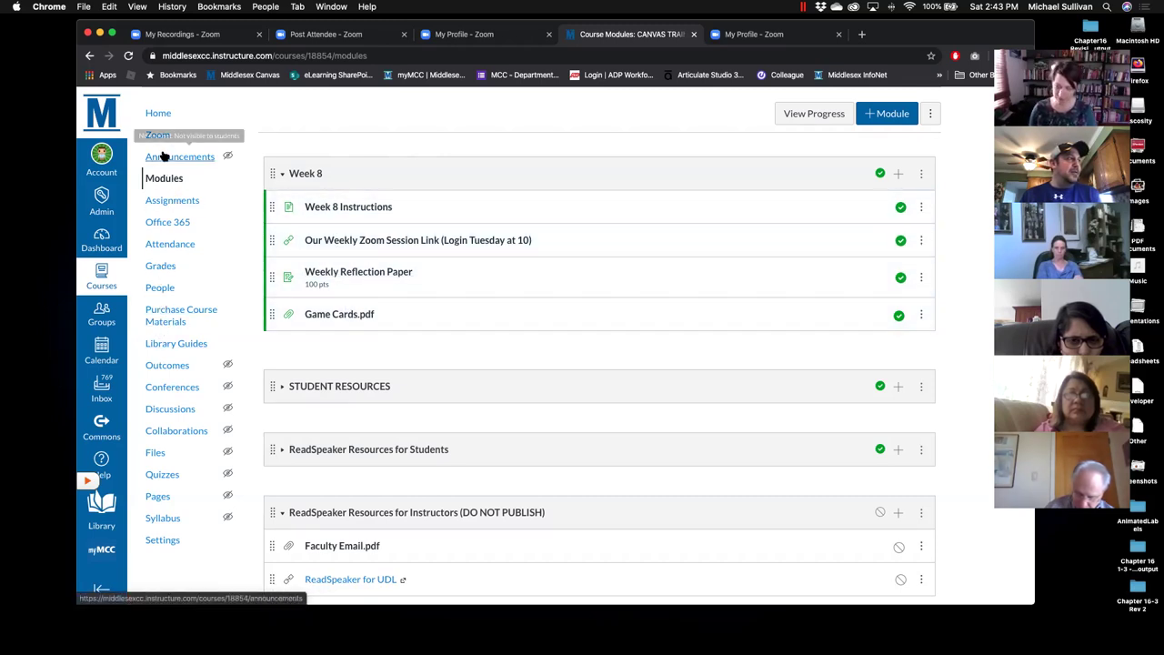
Add the existing Quiz 8 assignment to the Week 8 module and publish it.
{"action": "left_click", "coordinate": [897, 173]}
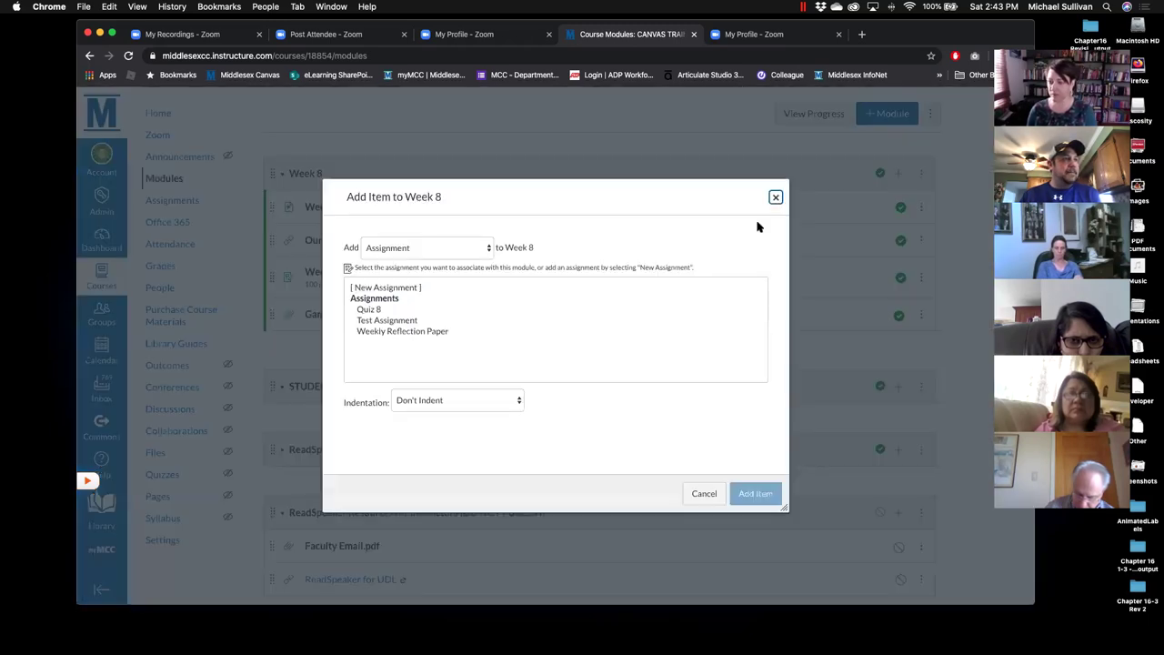
{"action": "left_click", "coordinate": [368, 310]}
{"action": "left_click", "coordinate": [759, 494]}
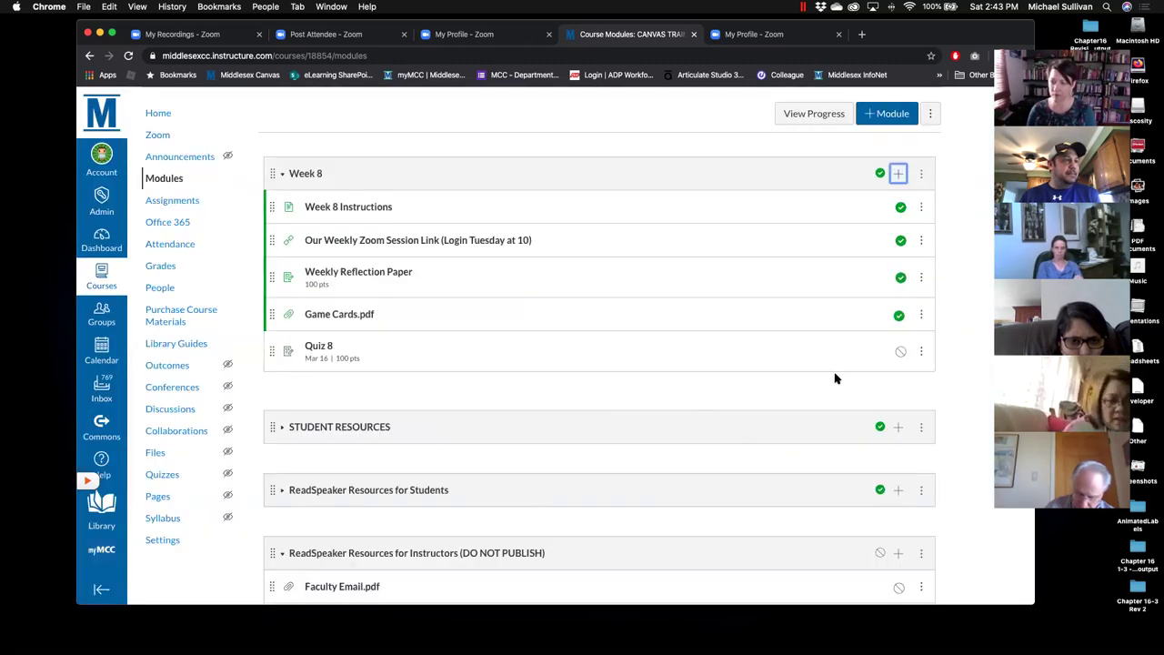
{"action": "left_click", "coordinate": [900, 351]}
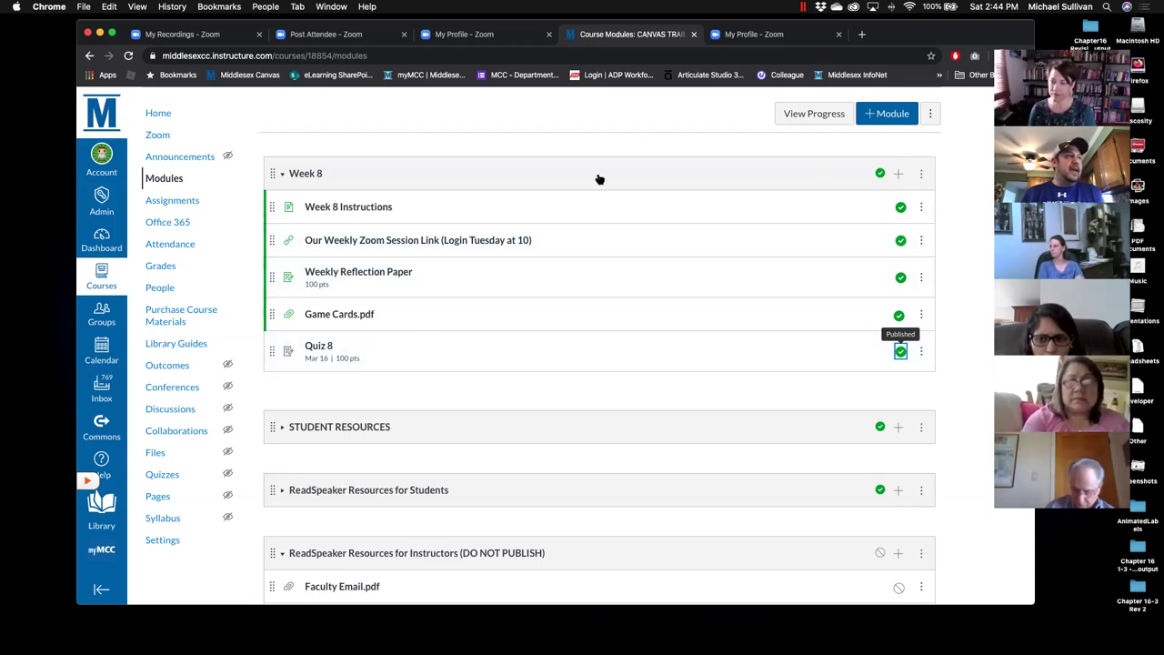
Add a new discussion topic named "Week 8 Discussion" to the Week 8 module.
{"action": "left_click", "coordinate": [898, 174]}
{"action": "left_click", "coordinate": [409, 252]}
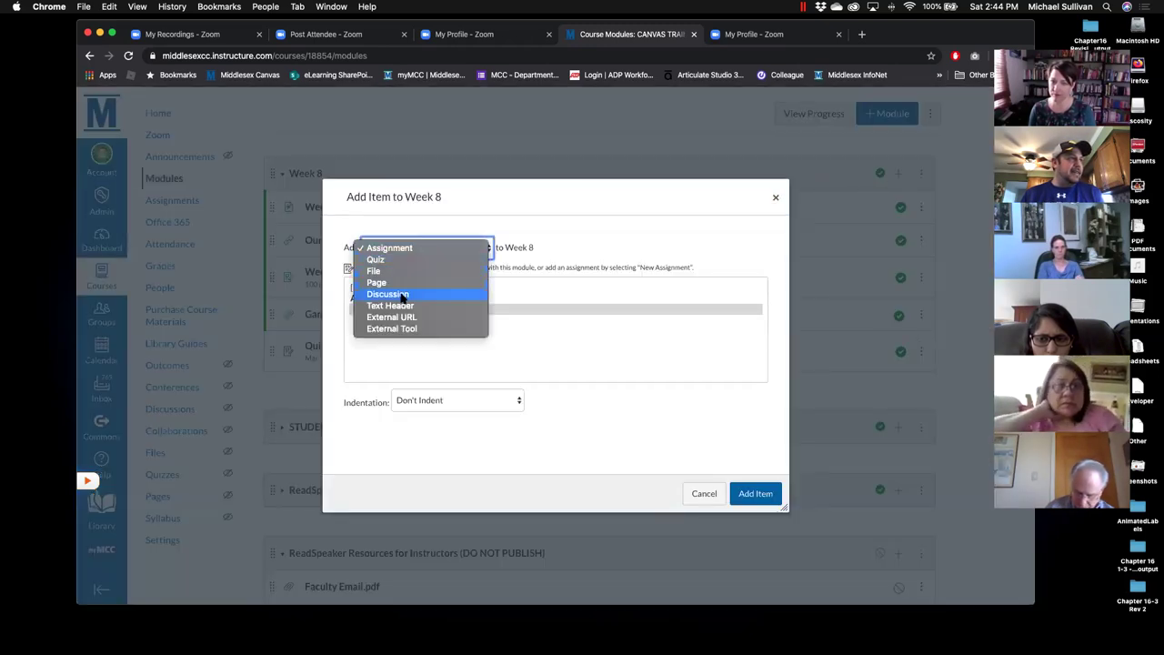
{"action": "left_click", "coordinate": [403, 296]}
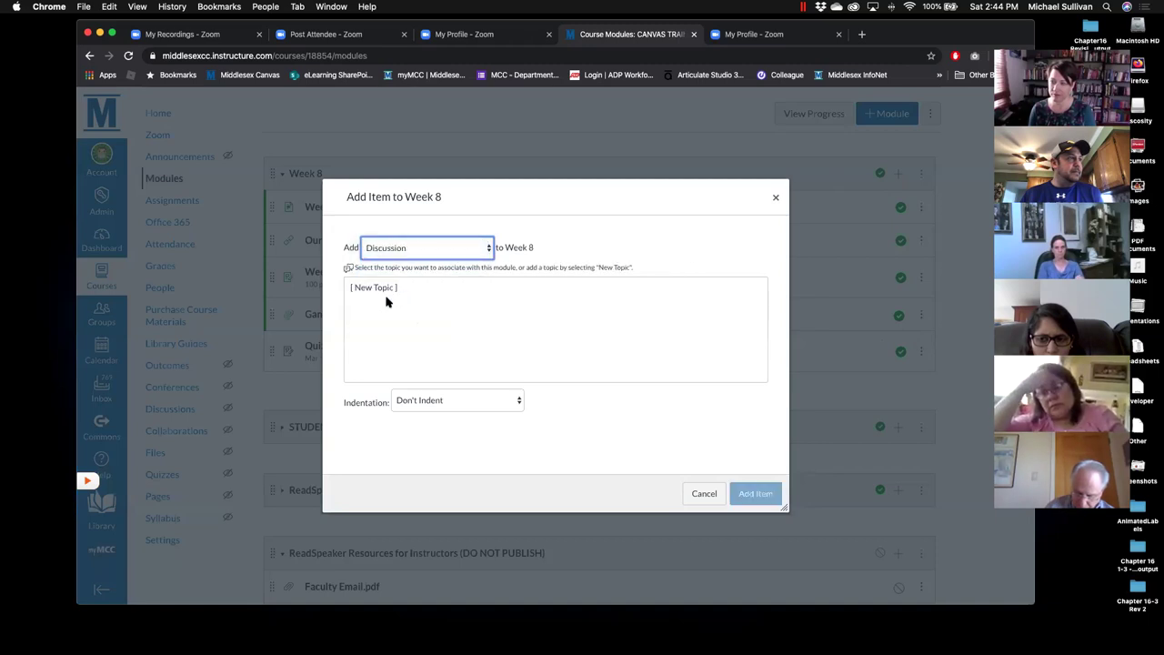
{"action": "left_click", "coordinate": [378, 289]}
{"action": "left_click", "coordinate": [445, 401]}
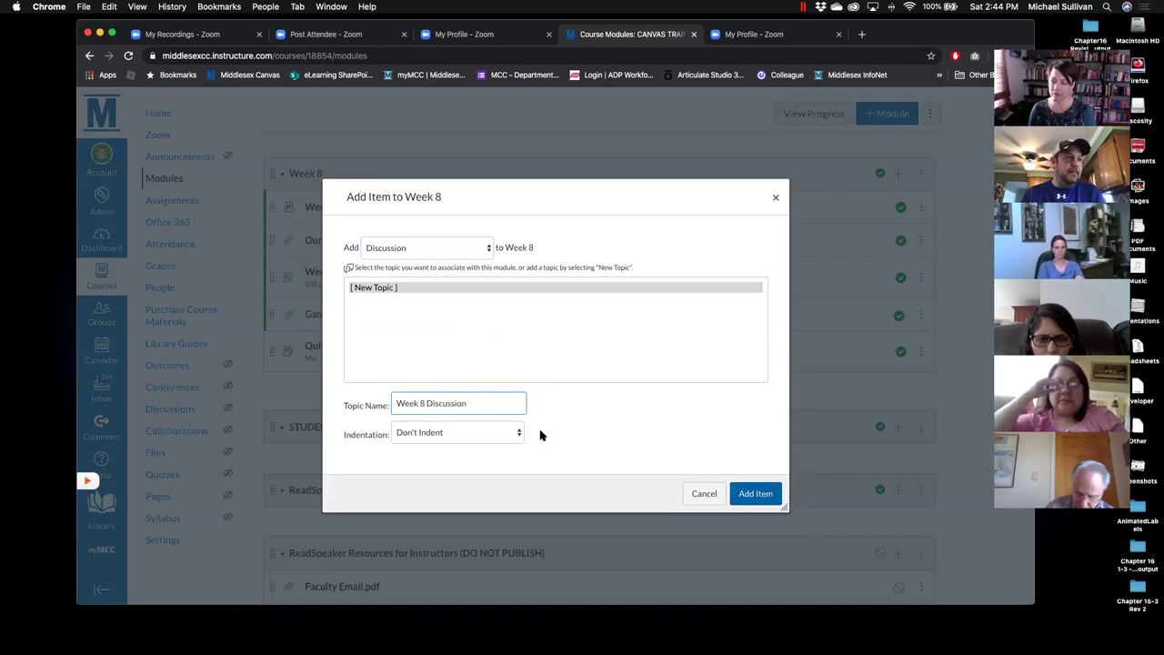
{"action": "left_click", "coordinate": [755, 494]}
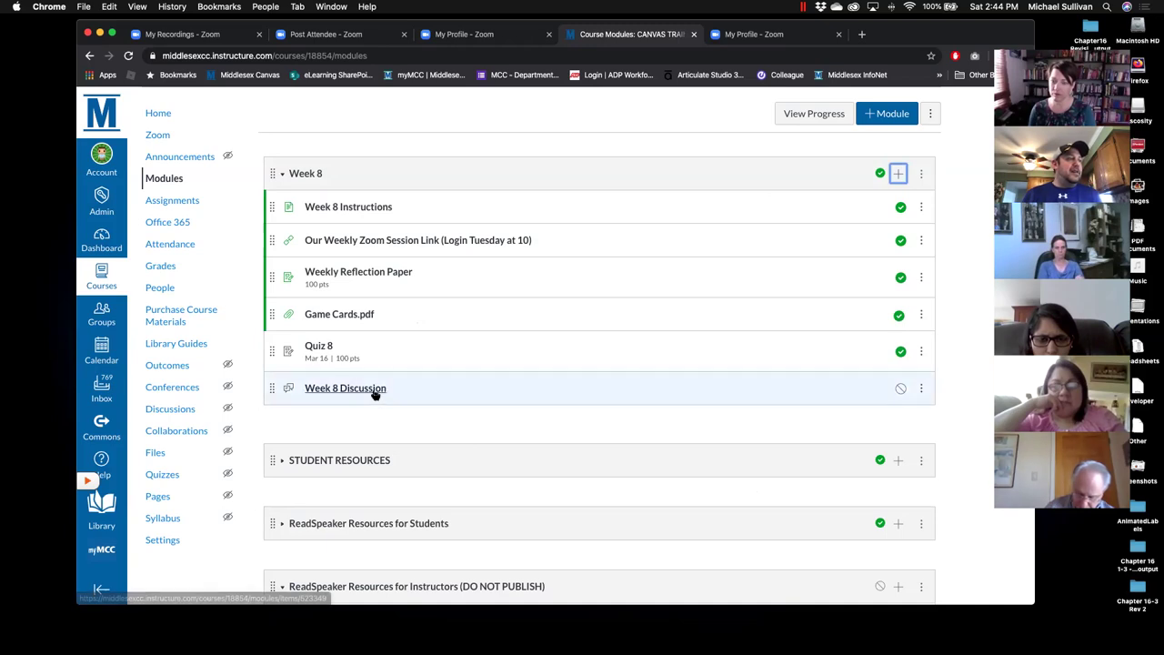
Open the Week 8 Discussion for editing and enter the prompt "Based off of this week's readings, how feel about this?".
{"action": "left_click", "coordinate": [368, 391]}
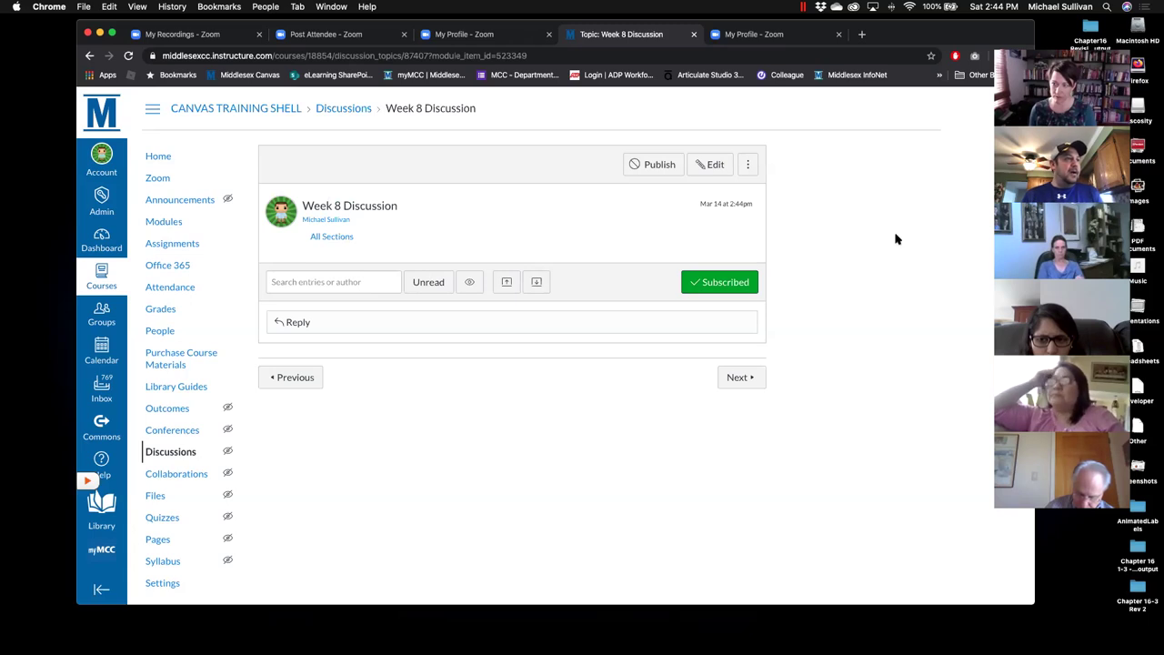
{"action": "left_click", "coordinate": [711, 164]}
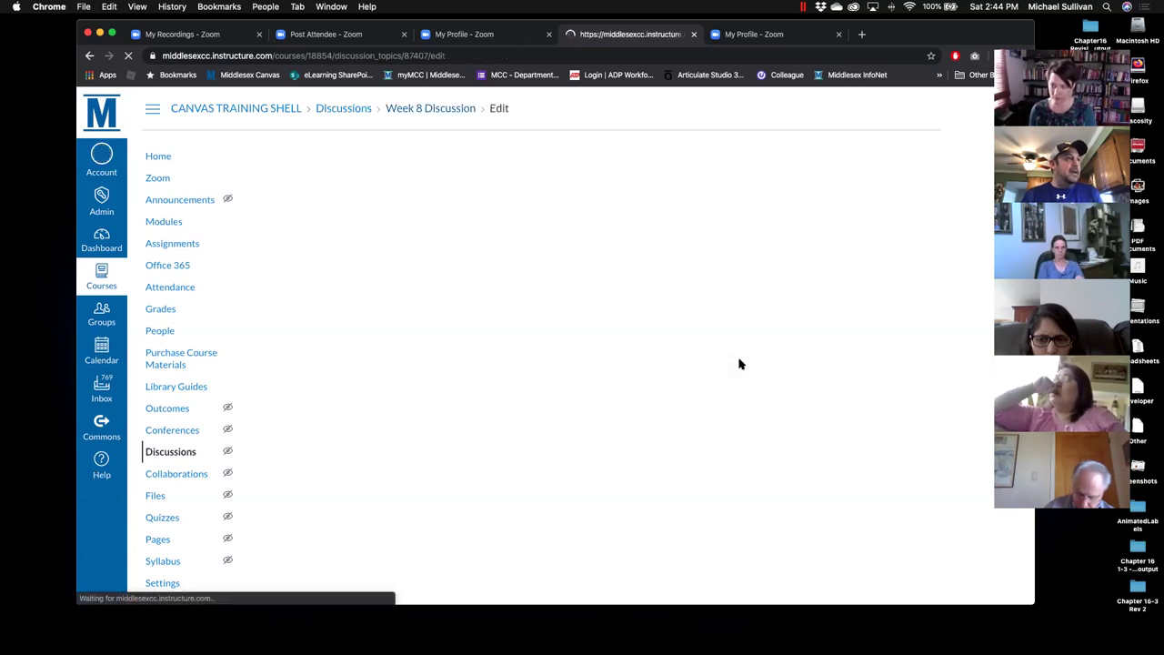
{"action": "left_click", "coordinate": [300, 291]}
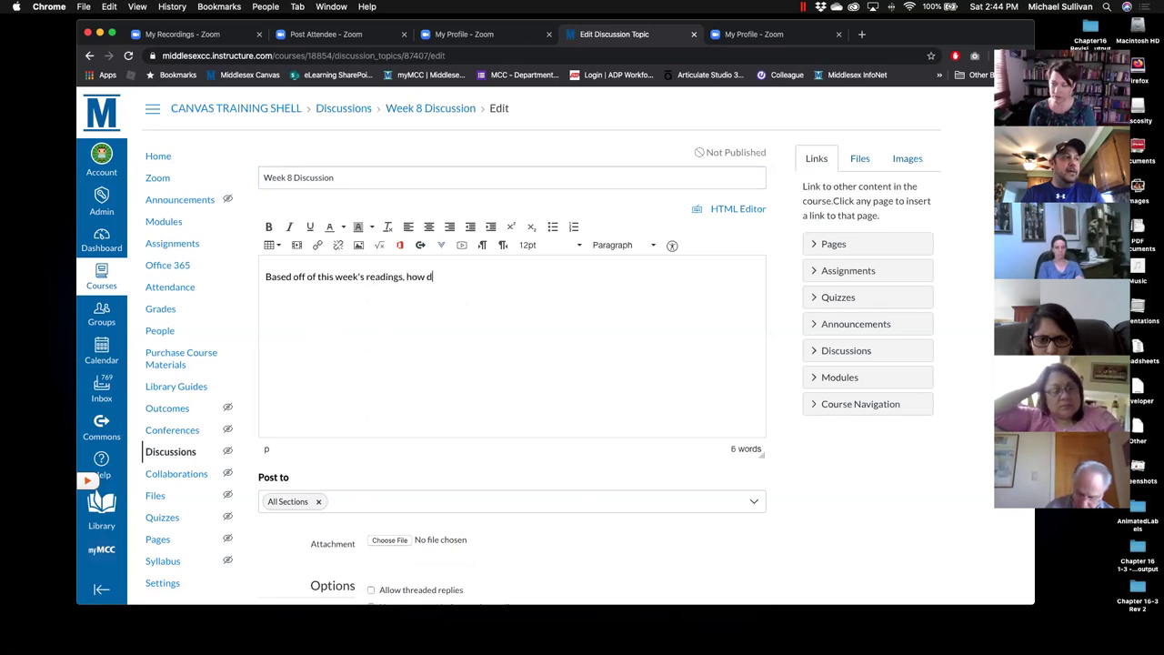
{"action": "type", "text": "bout this?"}
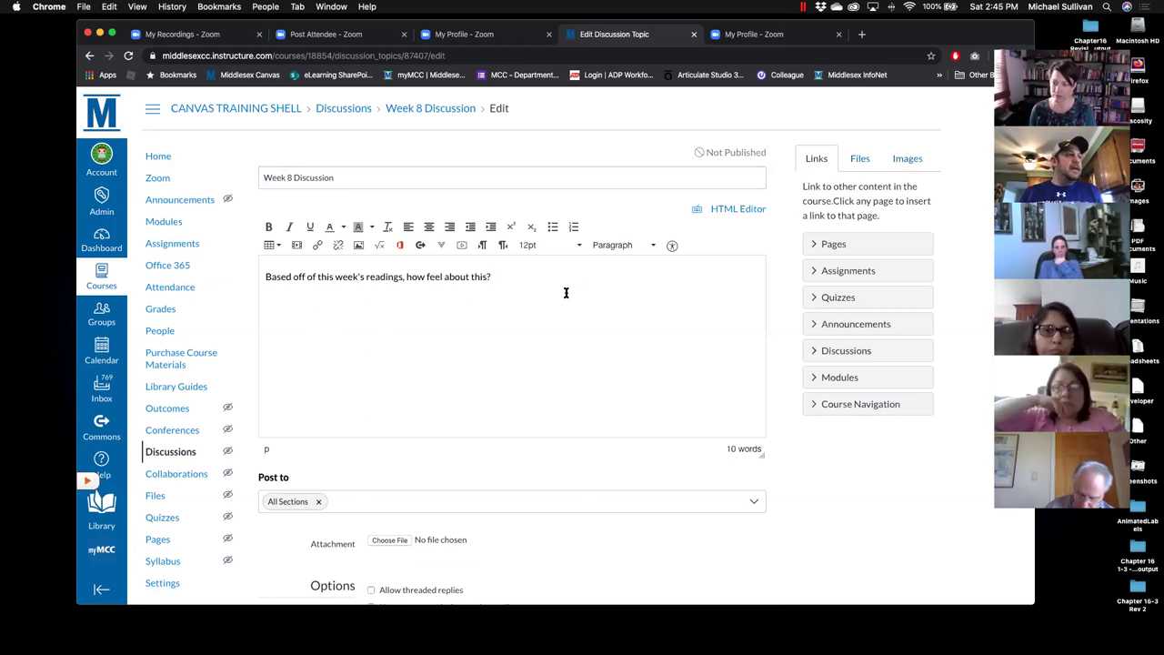
Require users to post before seeing replies in the Week 8 Discussion, and save it without publishing.
{"action": "scroll", "coordinate": [566, 293], "scroll_direction": "down", "scroll_amount": 3}
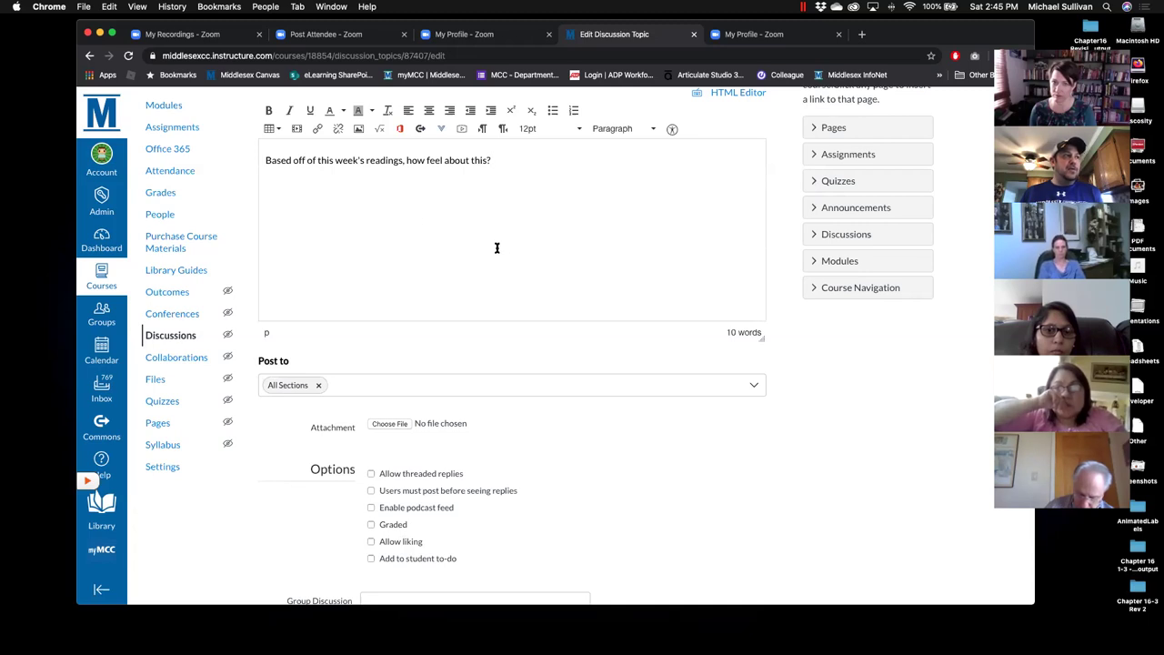
{"action": "scroll", "coordinate": [405, 262], "scroll_direction": "down", "scroll_amount": 3}
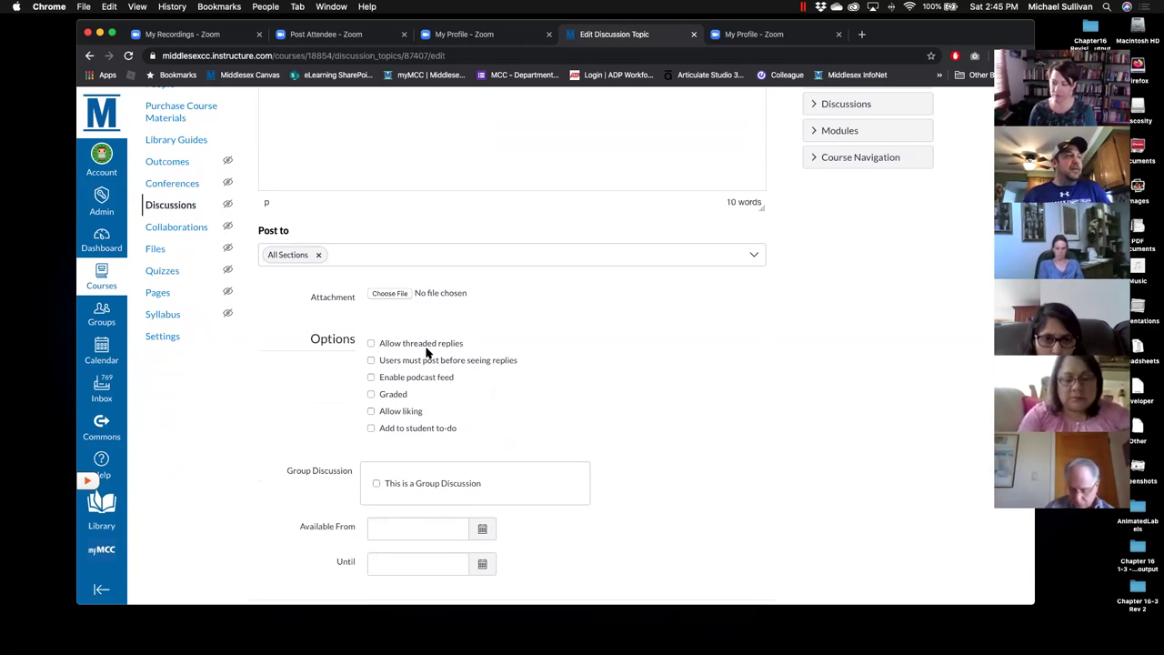
{"action": "scroll", "coordinate": [507, 155], "scroll_direction": "up", "scroll_amount": 2}
{"action": "scroll", "coordinate": [470, 249], "scroll_direction": "down", "scroll_amount": 2}
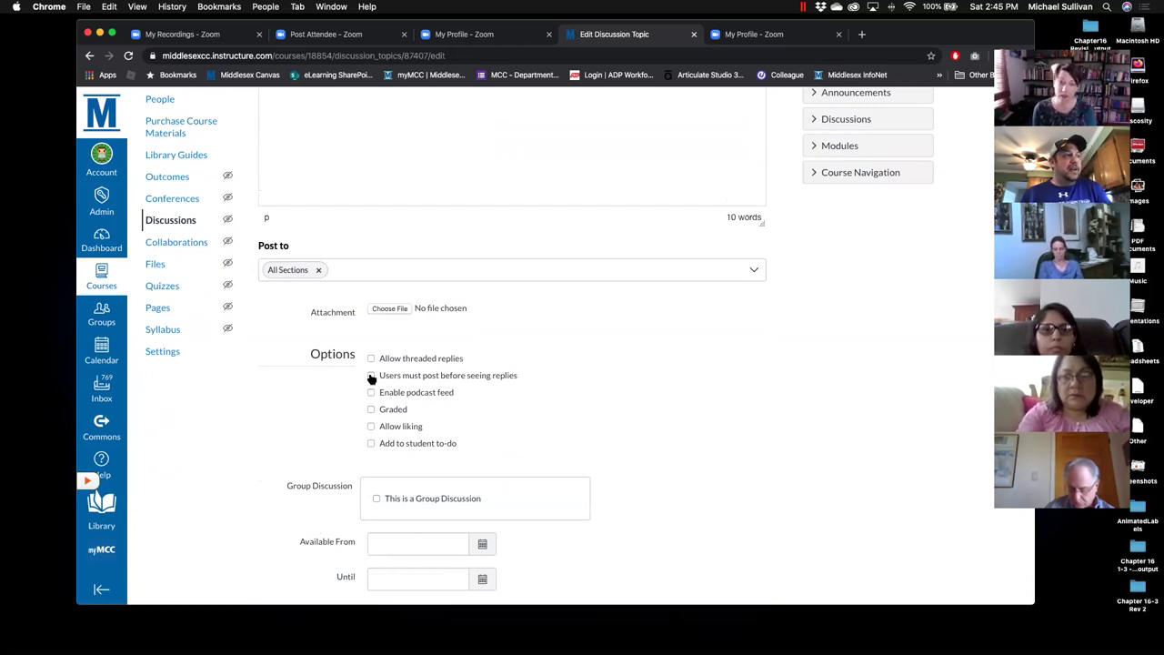
{"action": "scroll", "coordinate": [644, 429], "scroll_direction": "down", "scroll_amount": 2}
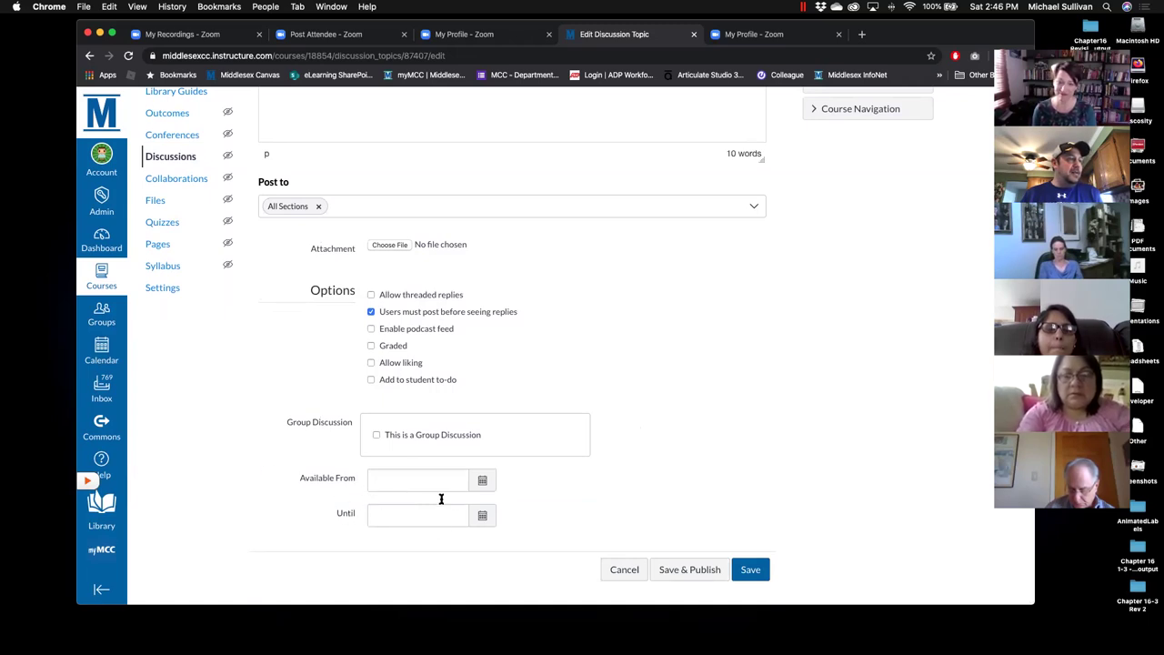
{"action": "left_click", "coordinate": [758, 575]}
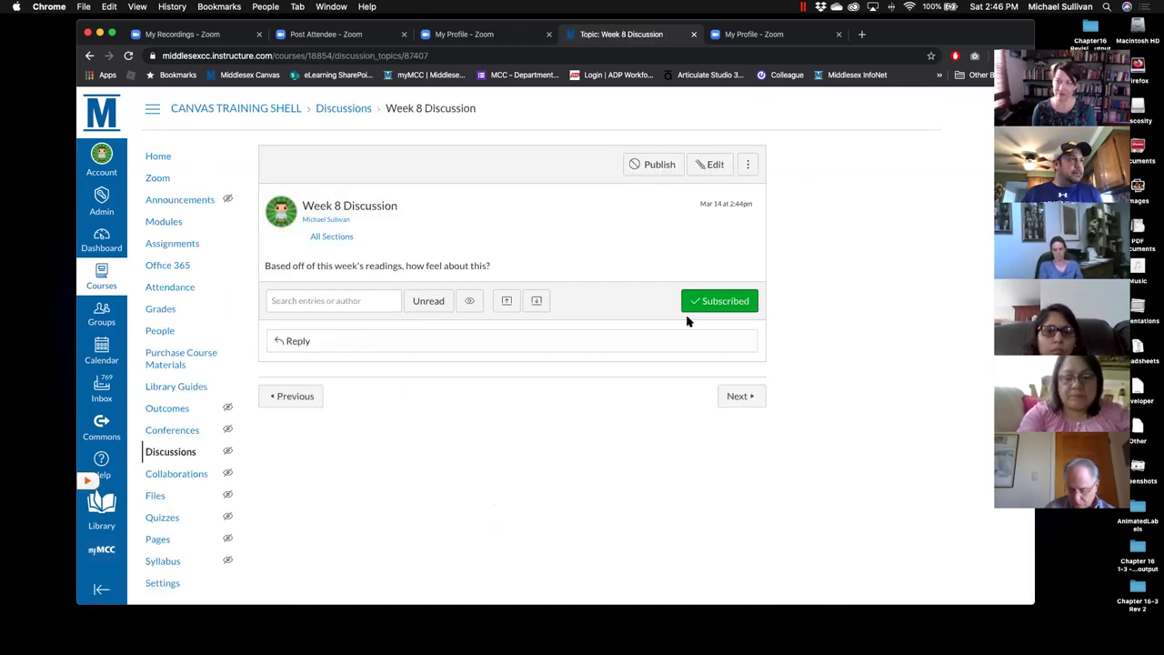
Return to the course's Modules page and publish the Week 8 Discussion in the Week 8 module.
{"action": "left_click", "coordinate": [165, 223]}
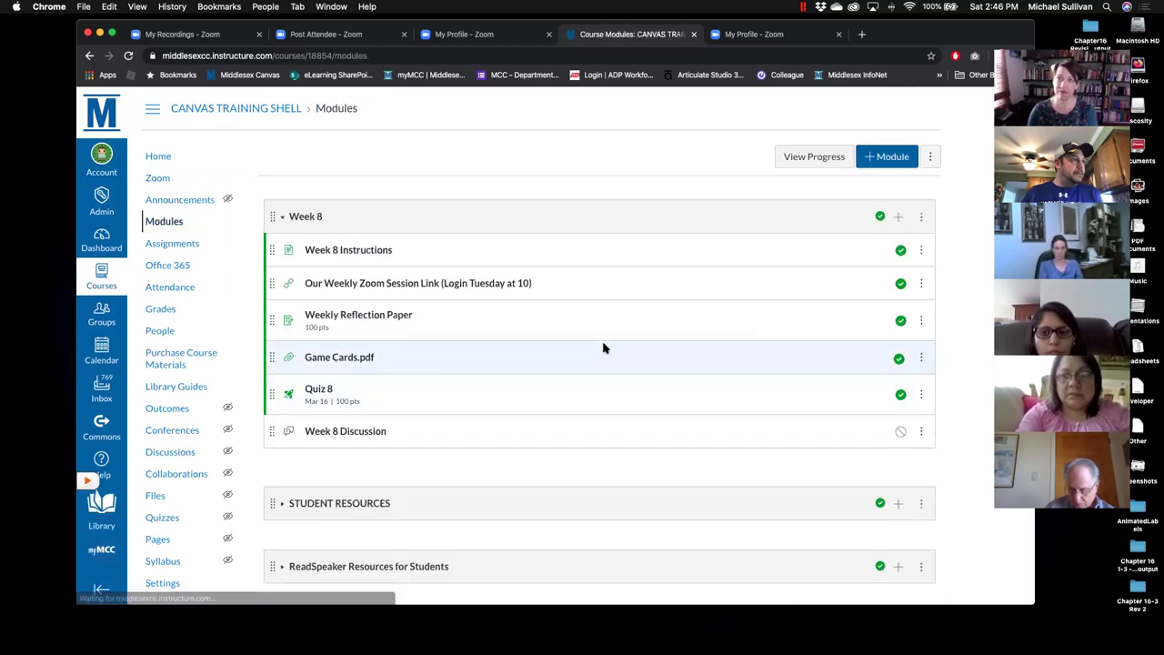
{"action": "scroll", "coordinate": [546, 339], "scroll_direction": "down", "scroll_amount": 2}
{"action": "left_click", "coordinate": [898, 335]}
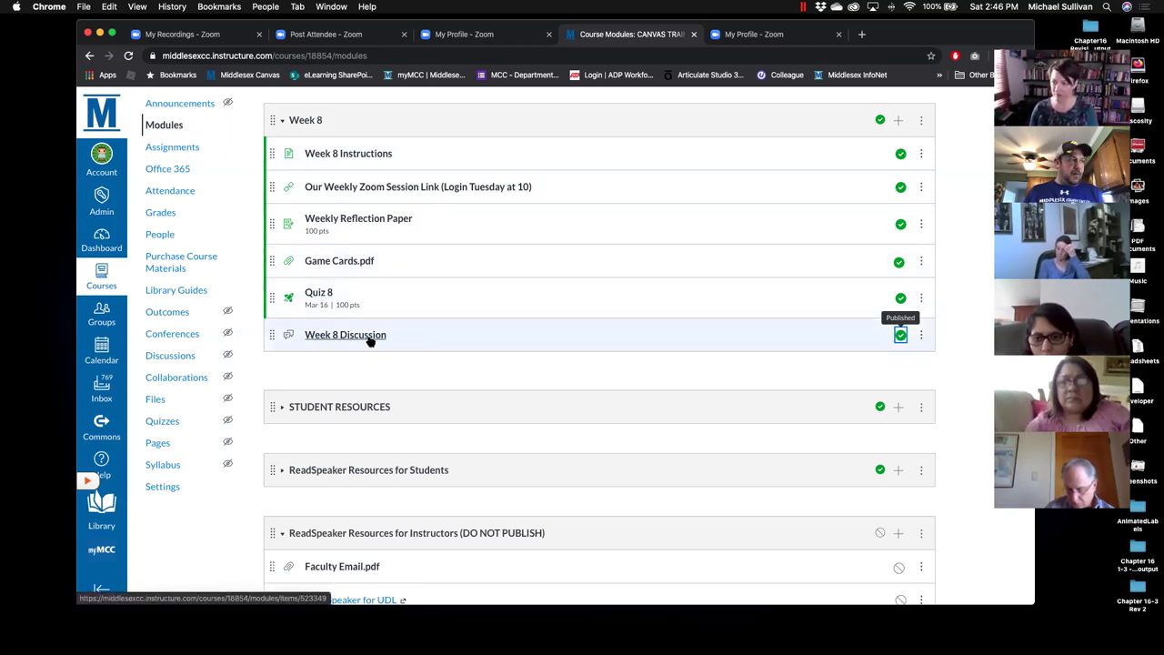
{"action": "scroll", "coordinate": [421, 341], "scroll_direction": "up", "scroll_amount": 1}
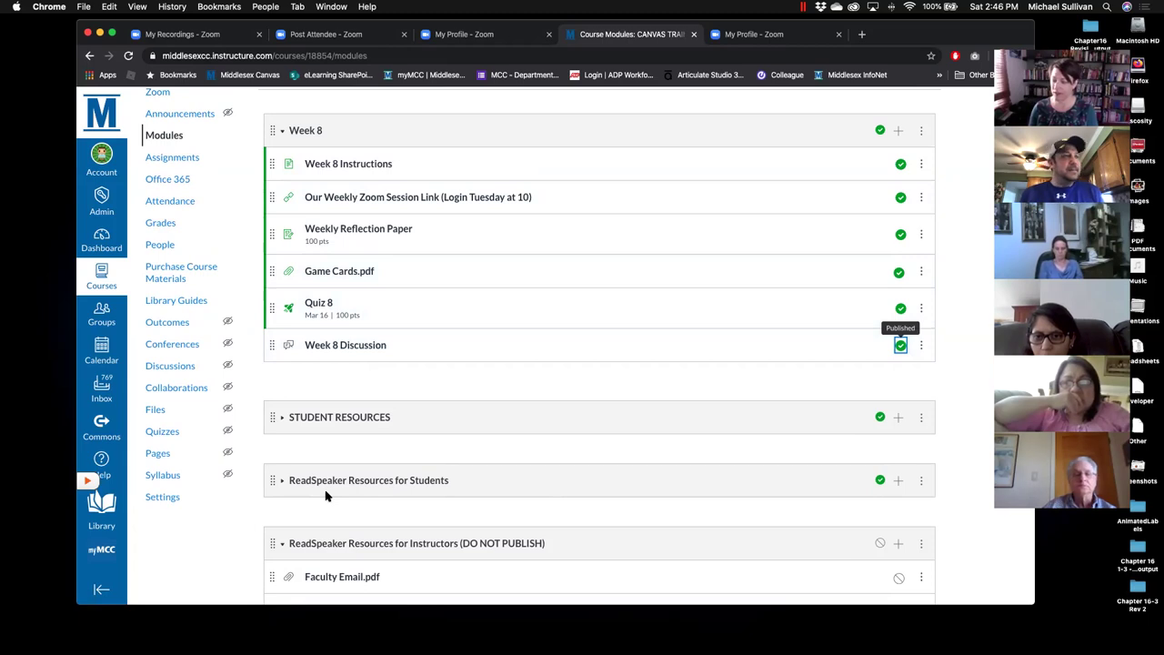
{"action": "scroll", "coordinate": [297, 278], "scroll_direction": "up", "scroll_amount": 1}
{"action": "scroll", "coordinate": [298, 282], "scroll_direction": "up", "scroll_amount": 1}
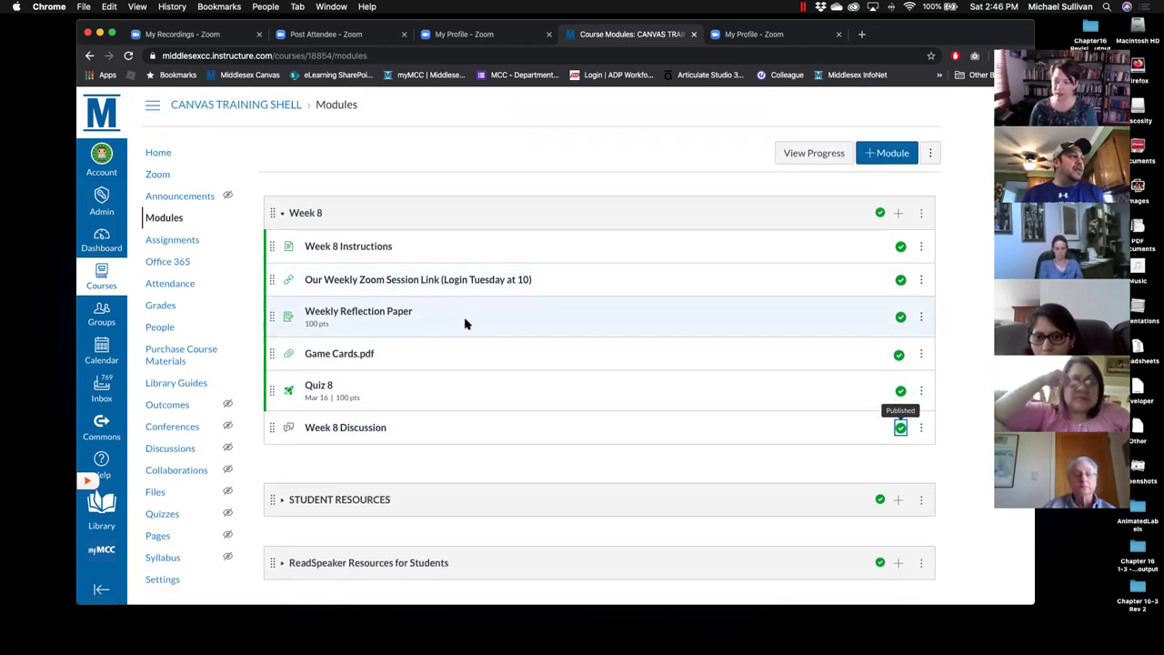
{"action": "scroll", "coordinate": [408, 338], "scroll_direction": "down", "scroll_amount": 1}
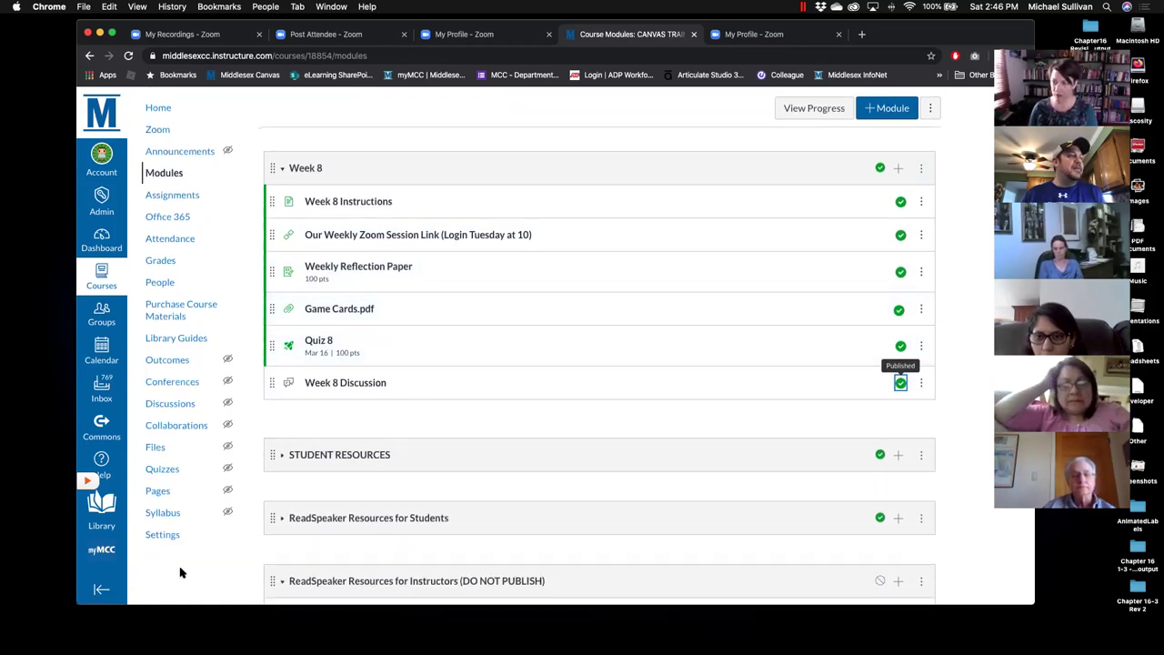
{"action": "scroll", "coordinate": [226, 436], "scroll_direction": "up", "scroll_amount": 1}
{"action": "scroll", "coordinate": [225, 434], "scroll_direction": "up", "scroll_amount": 1}
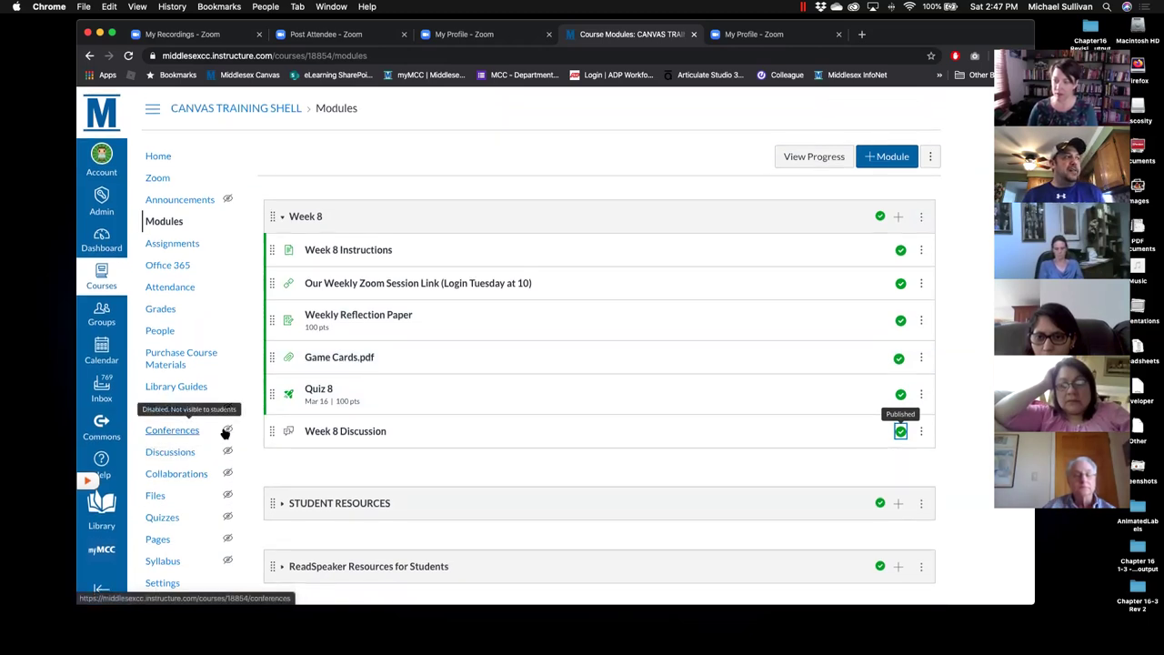
Open the course's Assignments page and rename the "Assignments" group as "Tests".
{"action": "left_click", "coordinate": [187, 244]}
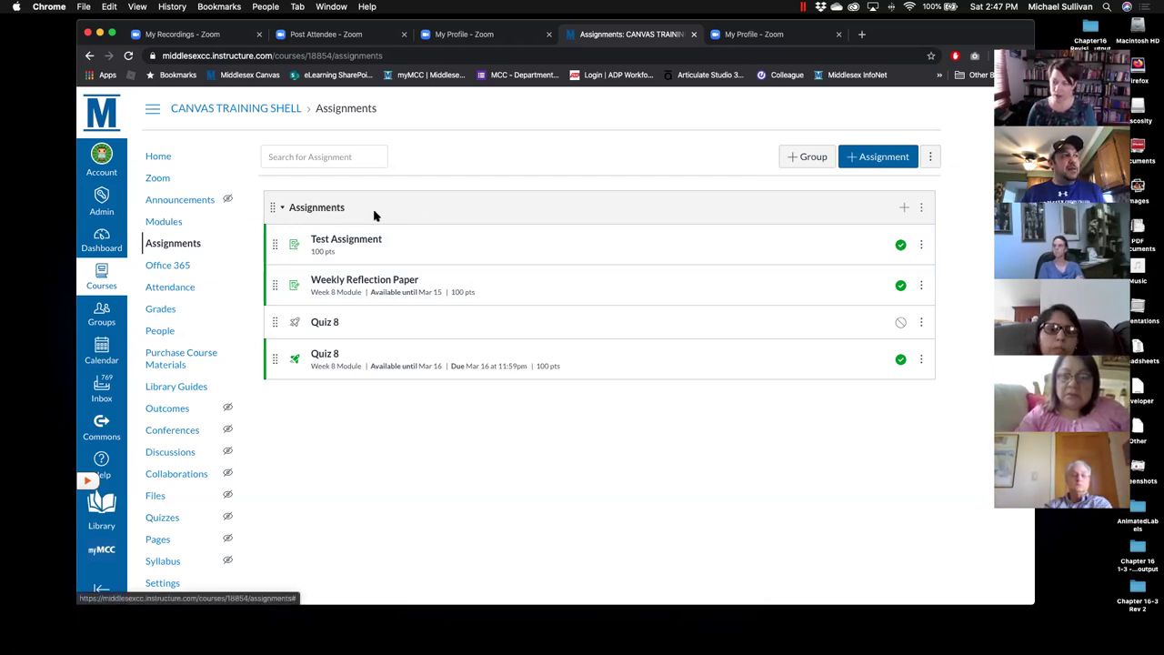
{"action": "left_click", "coordinate": [919, 208]}
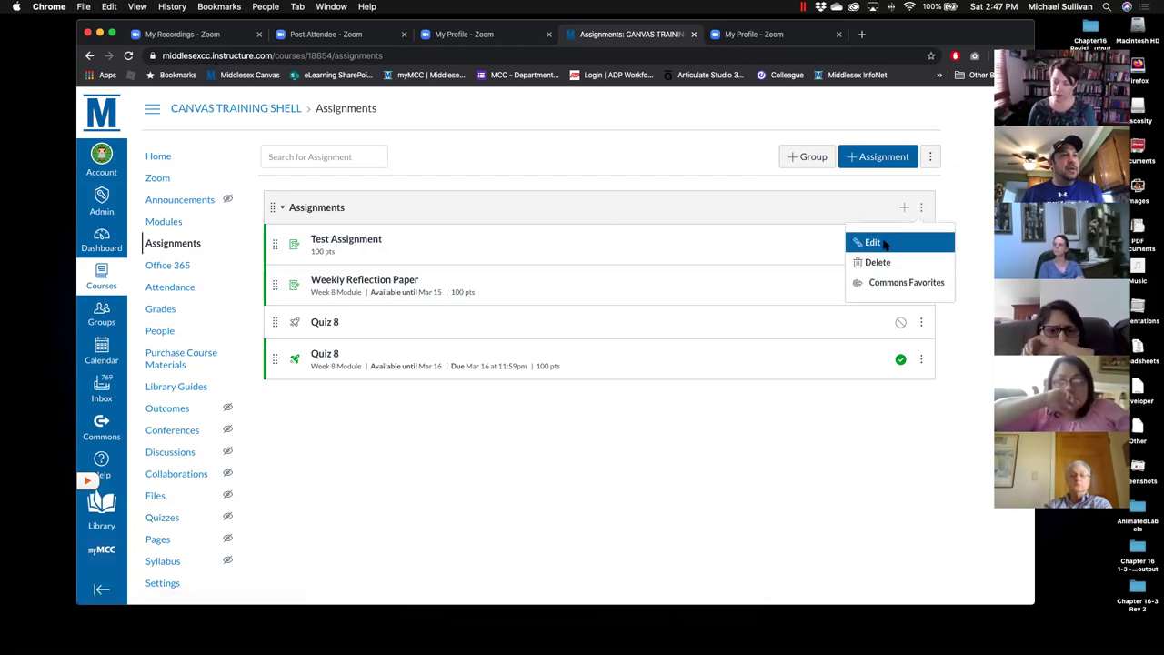
{"action": "left_click", "coordinate": [882, 242]}
{"action": "left_click_drag", "start_coordinate": [559, 254], "coordinate": [467, 255]}
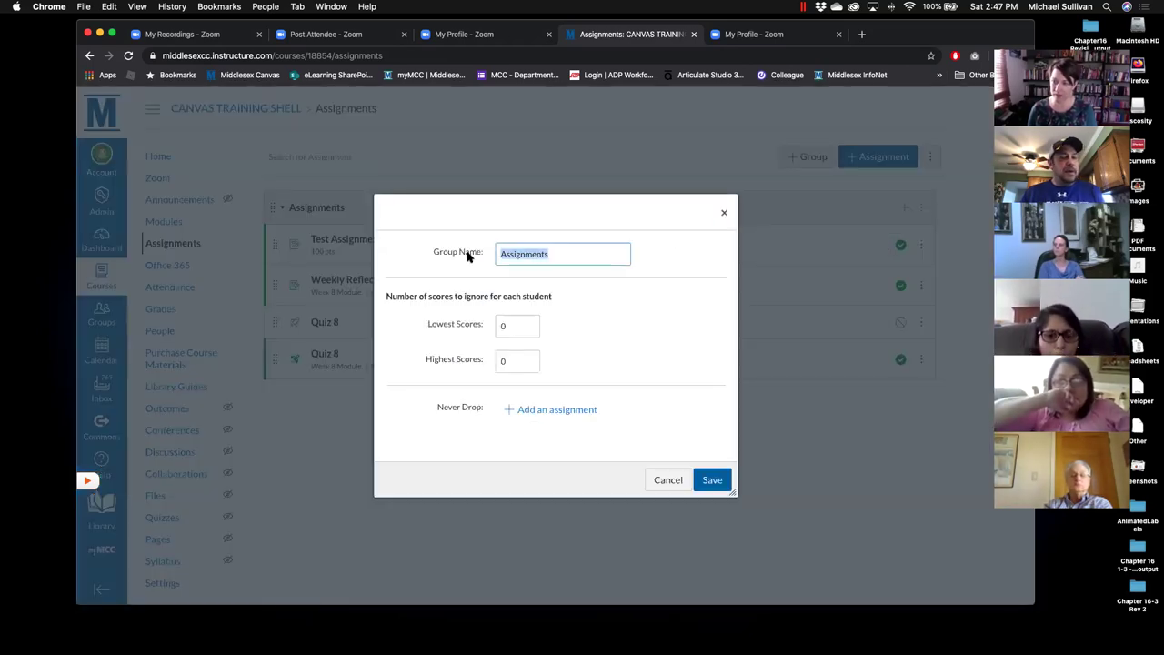
{"action": "type", "text": "Tests"}
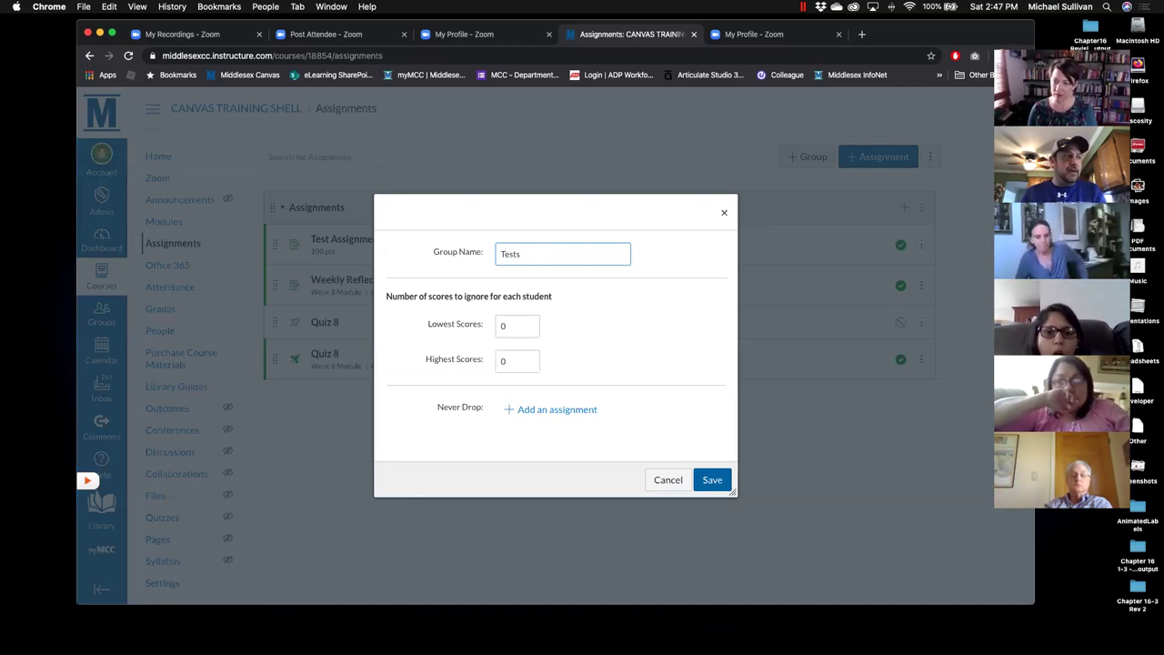
{"action": "left_click", "coordinate": [712, 481]}
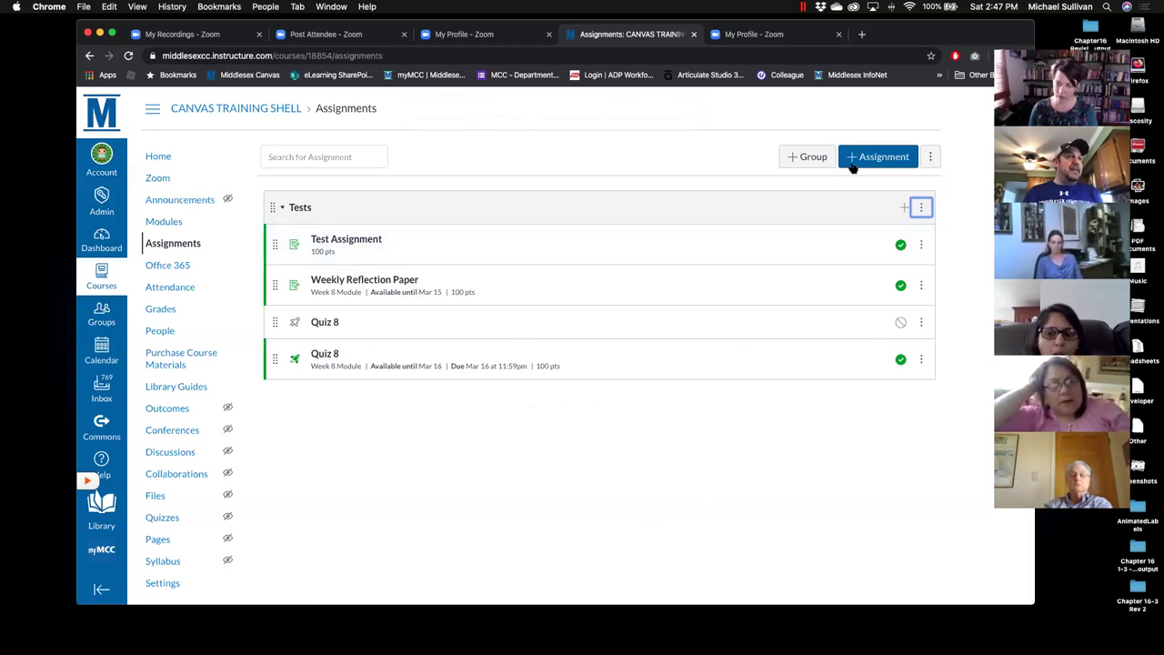
Create a new assignment group named "Quizzes" on the Assignments page.
{"action": "left_click", "coordinate": [806, 158]}
{"action": "left_click", "coordinate": [574, 329]}
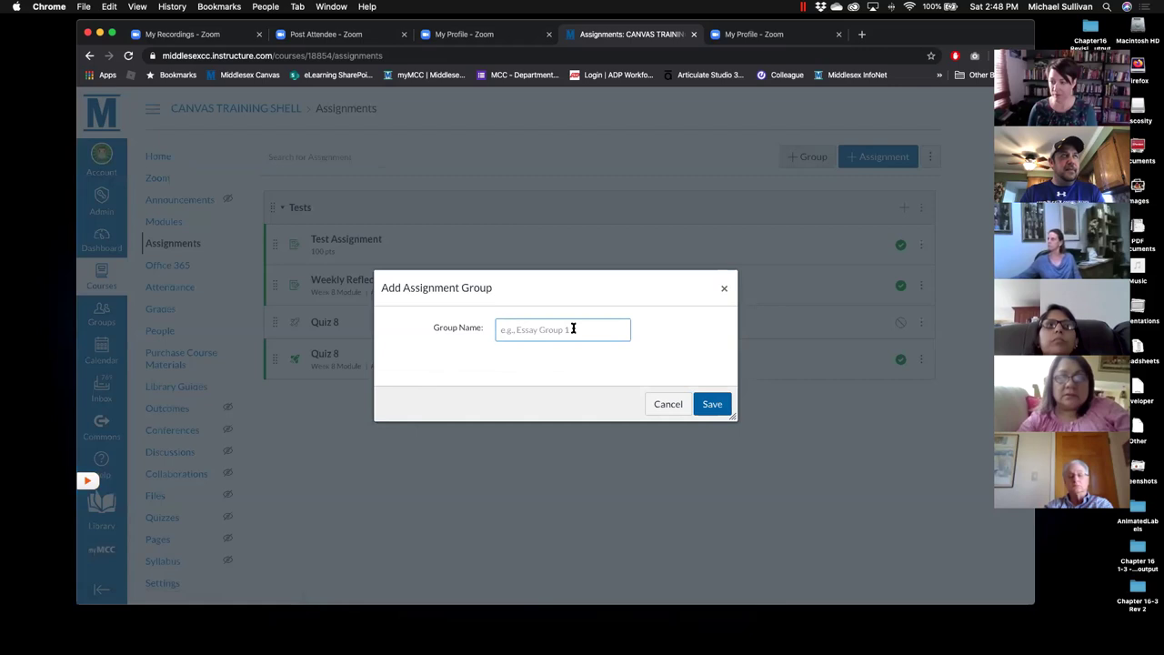
{"action": "type", "text": "Quizzes"}
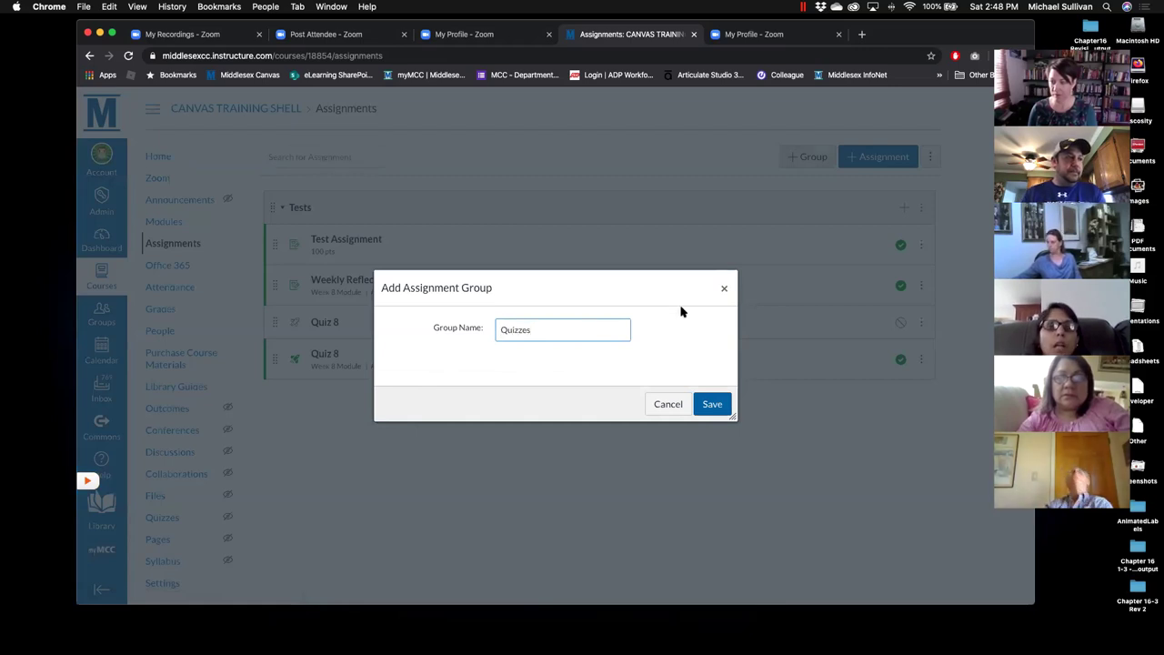
{"action": "left_click", "coordinate": [714, 405]}
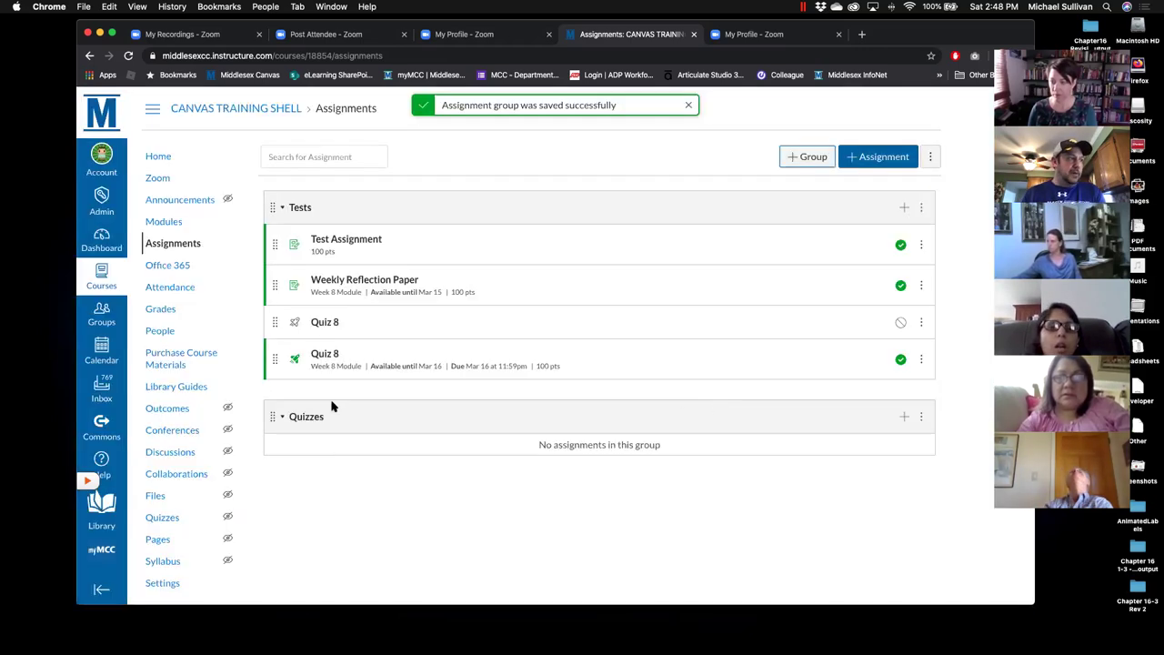
Create another assignment group named "Participation" and save it.
{"action": "left_click", "coordinate": [807, 156]}
{"action": "left_click", "coordinate": [524, 331]}
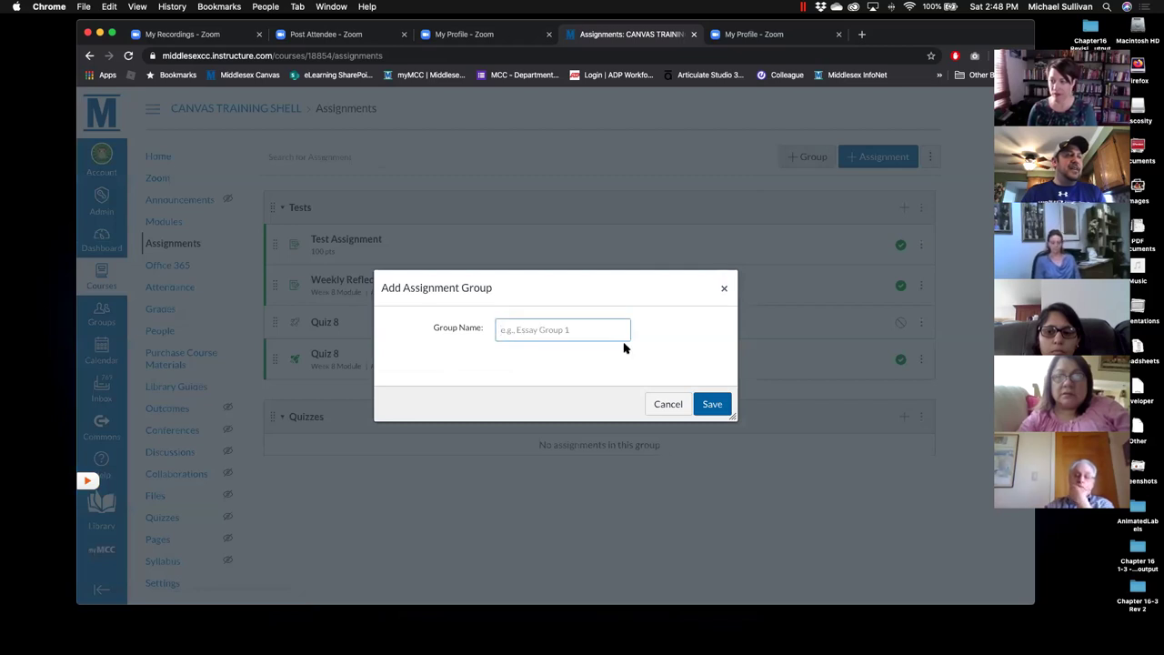
{"action": "type", "text": "Parti"}
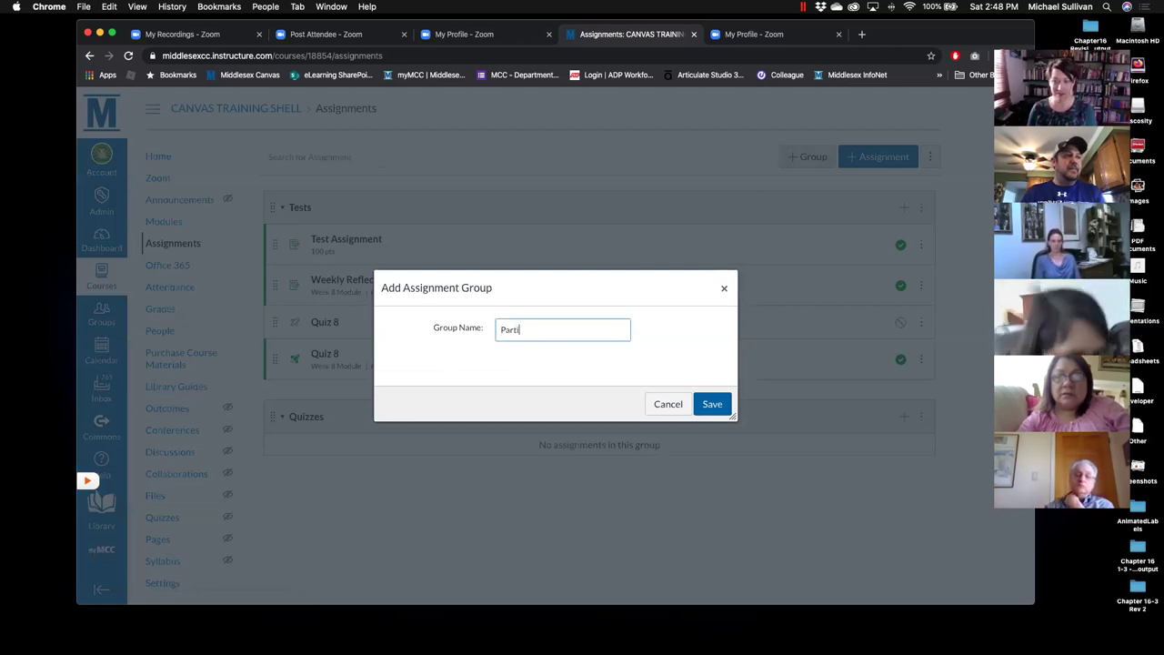
{"action": "type", "text": "cipation"}
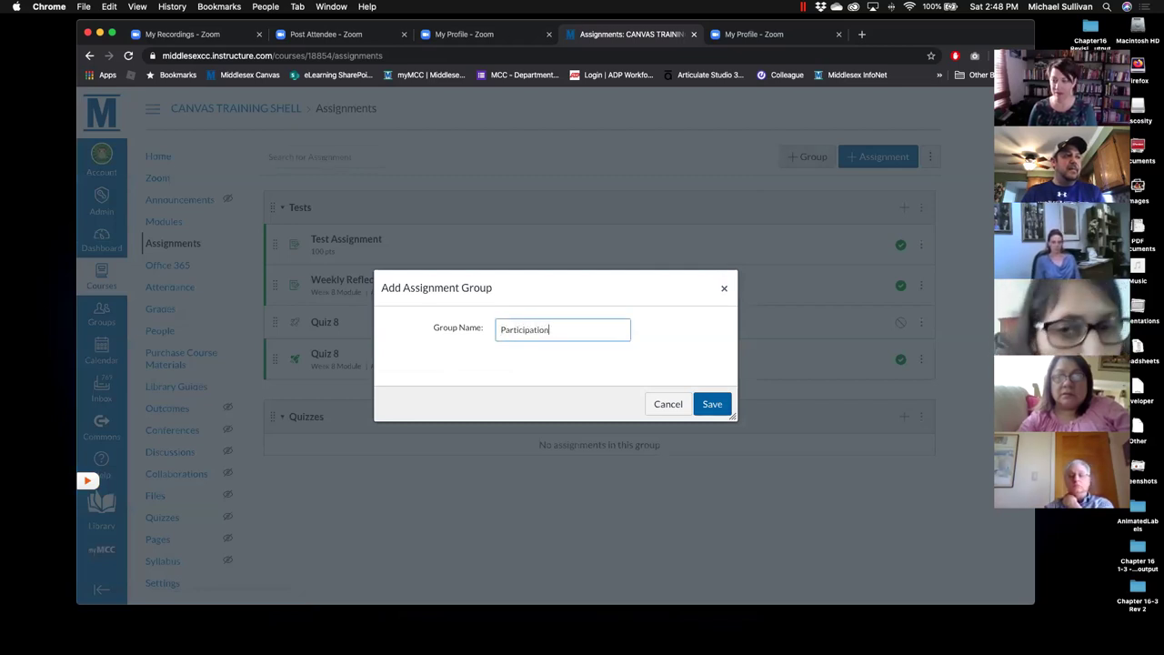
{"action": "left_click", "coordinate": [726, 404]}
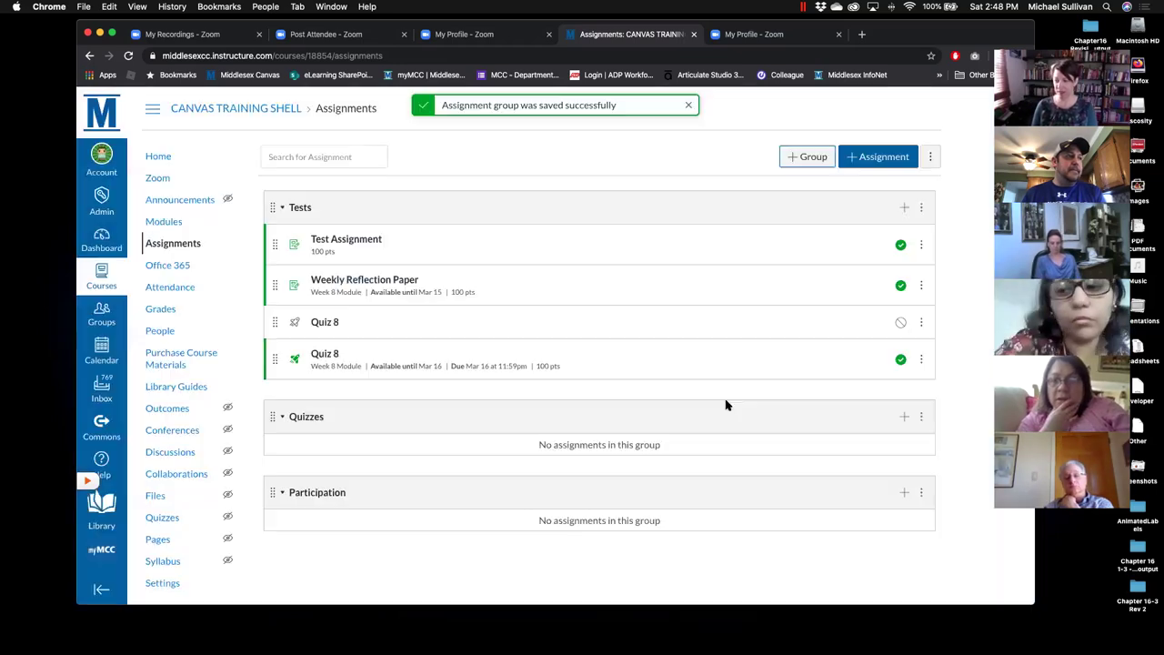
Create another assignment group named "Journals" and save it.
{"action": "left_click", "coordinate": [807, 159]}
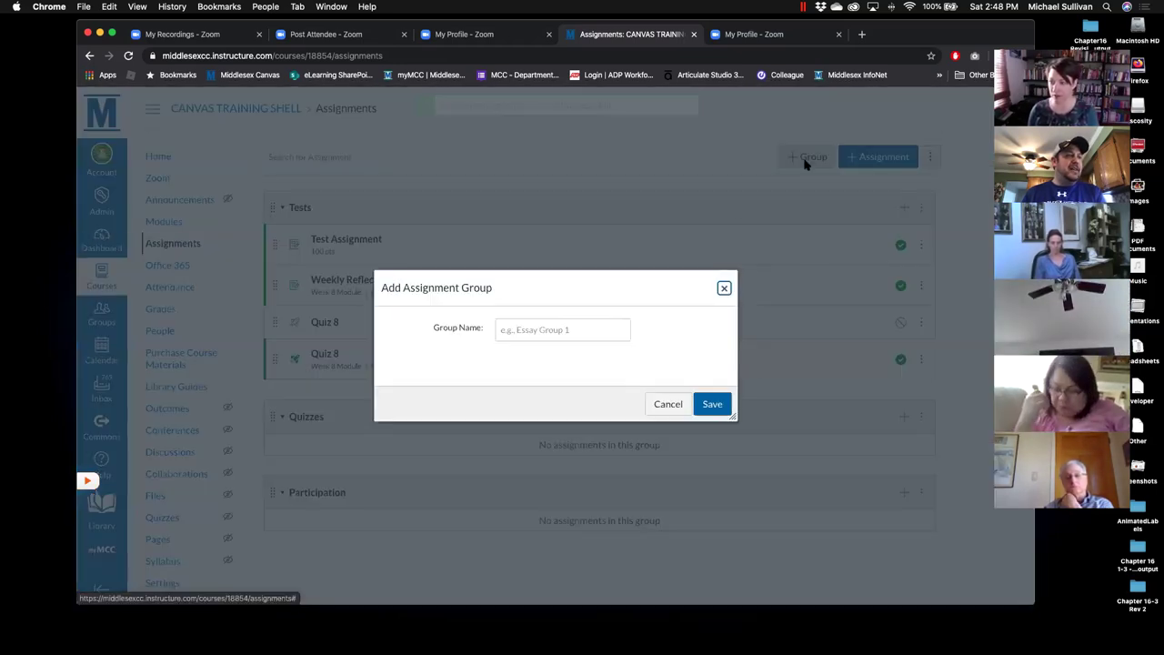
{"action": "left_click", "coordinate": [566, 329]}
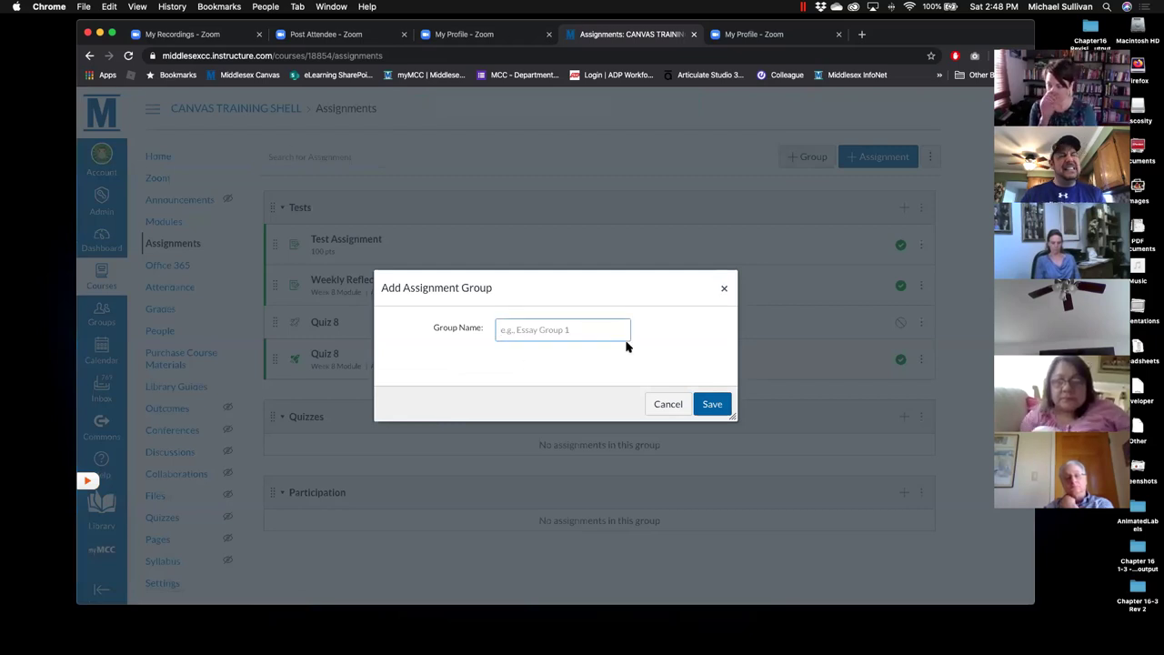
{"action": "type", "text": "Journals"}
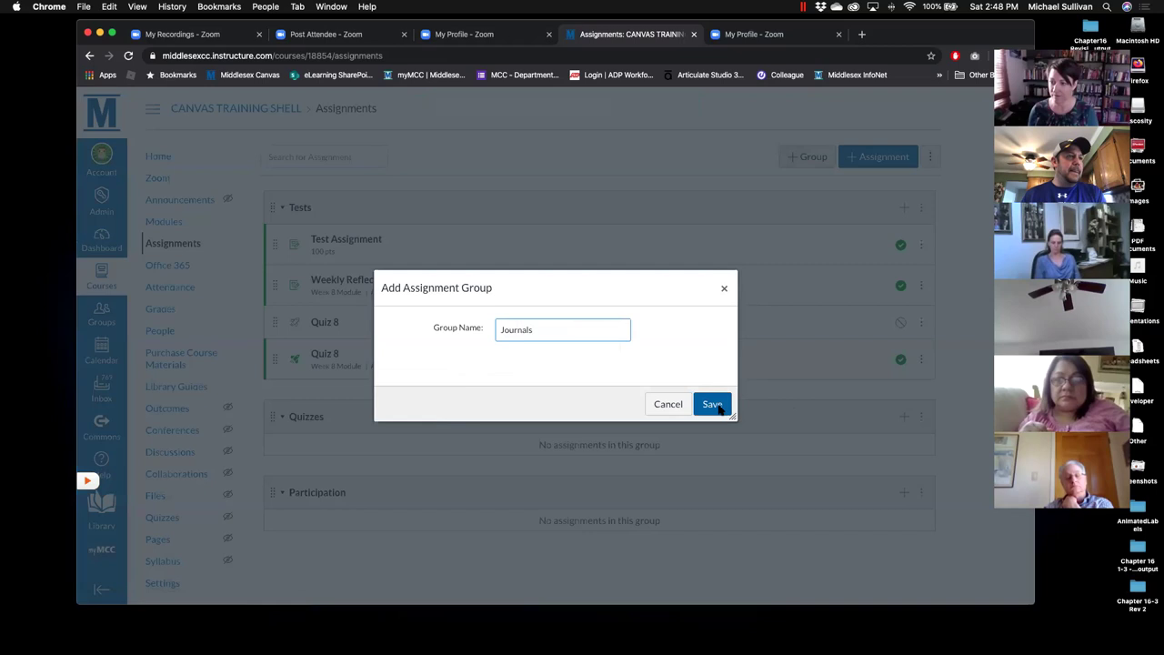
{"action": "left_click", "coordinate": [712, 405]}
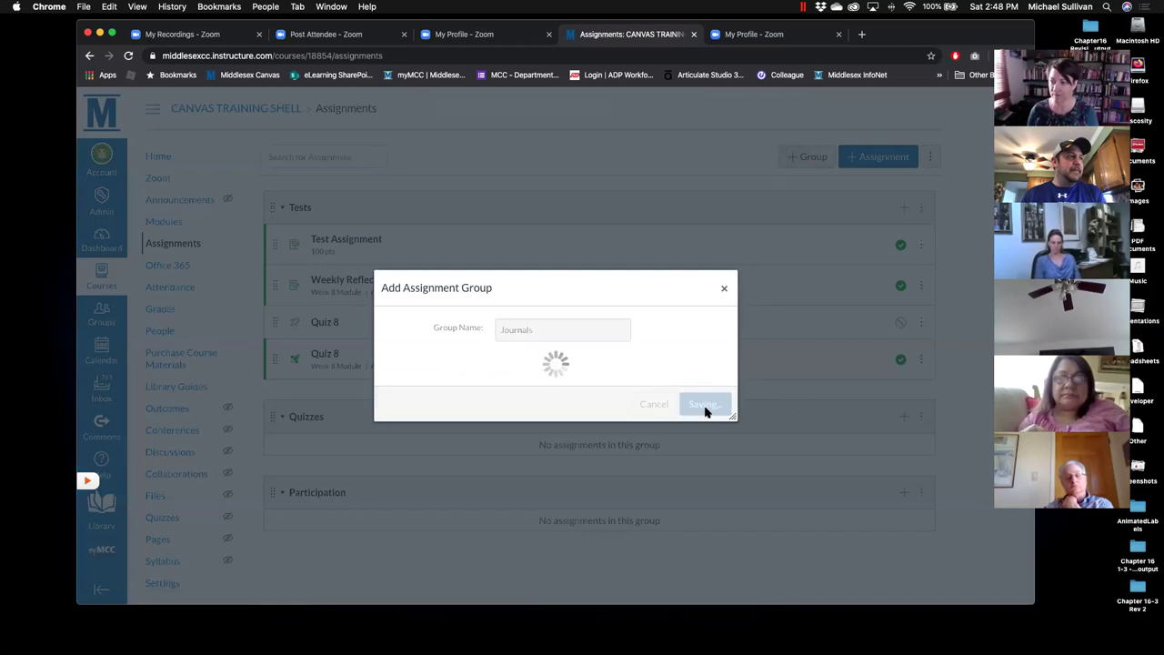
Open the assignment group weighting settings and turn on weighting the final grade based on assignment groups.
{"action": "scroll", "coordinate": [416, 271], "scroll_direction": "down", "scroll_amount": 2}
{"action": "scroll", "coordinate": [416, 271], "scroll_direction": "up", "scroll_amount": 1}
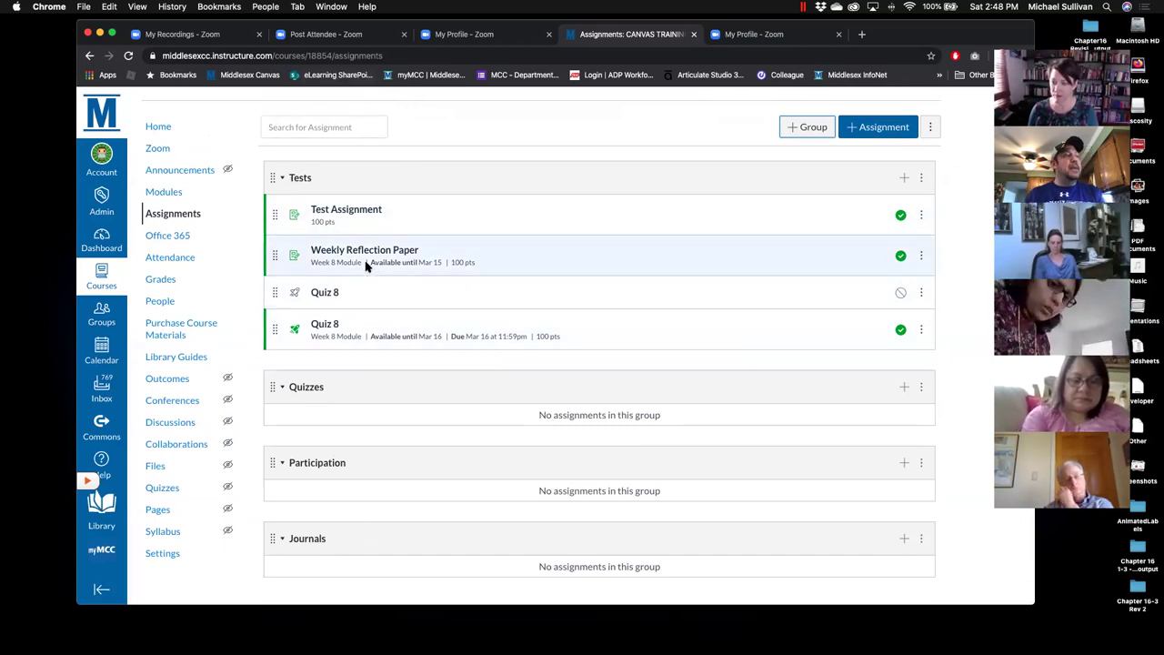
{"action": "left_click", "coordinate": [931, 128]}
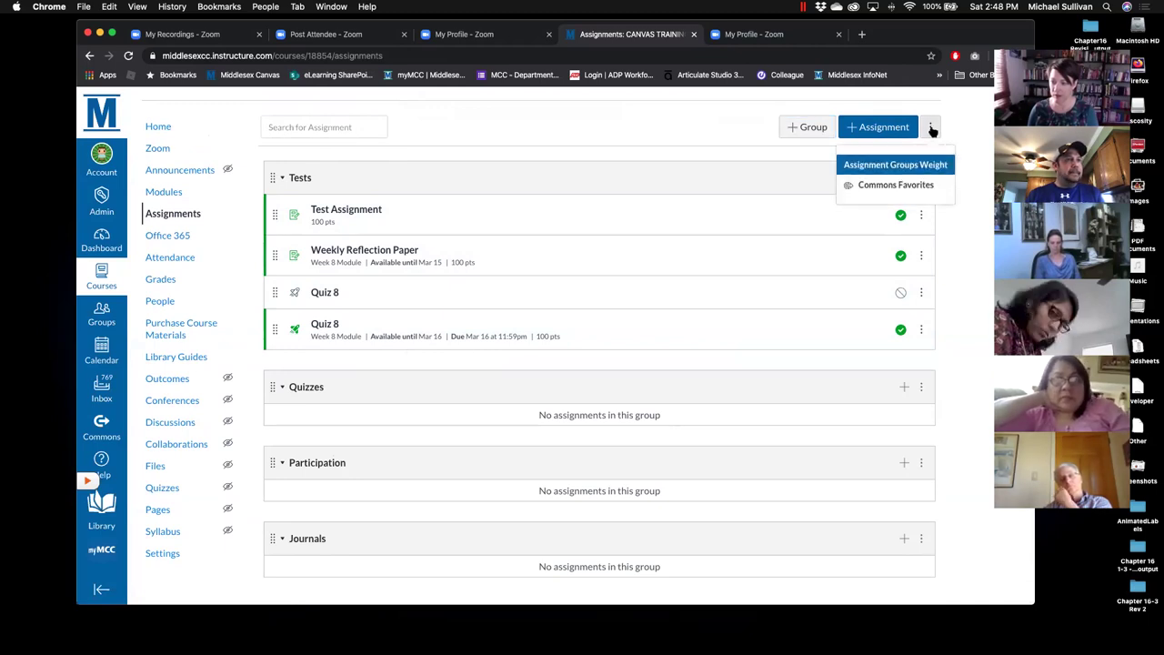
{"action": "left_click", "coordinate": [887, 167]}
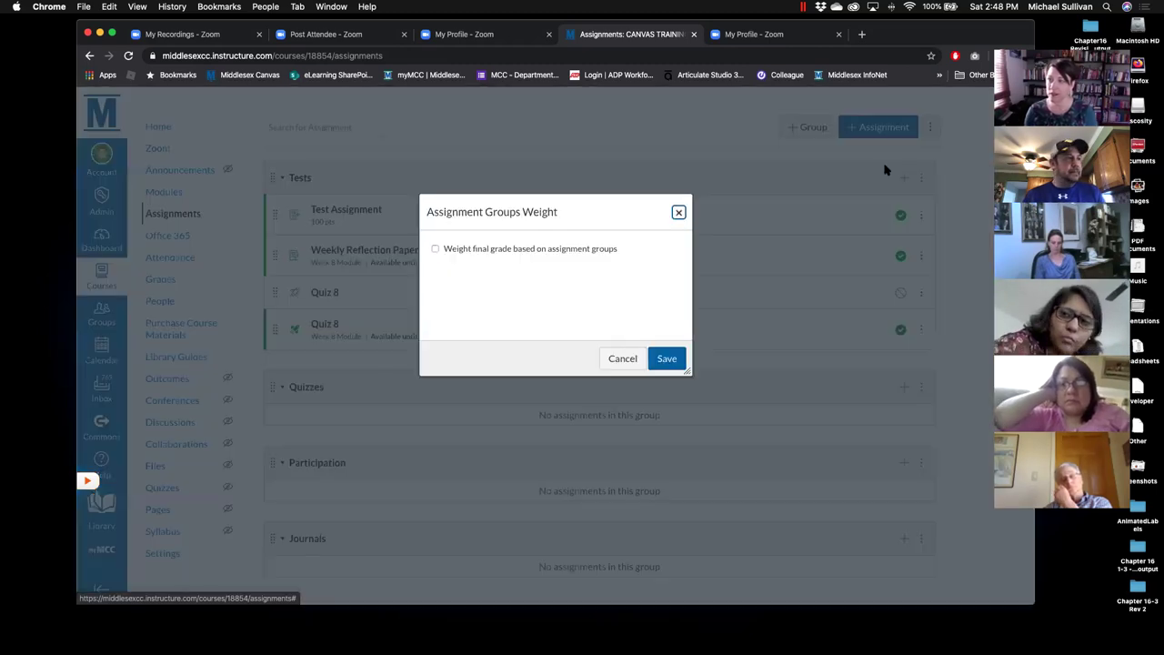
{"action": "left_click", "coordinate": [435, 249]}
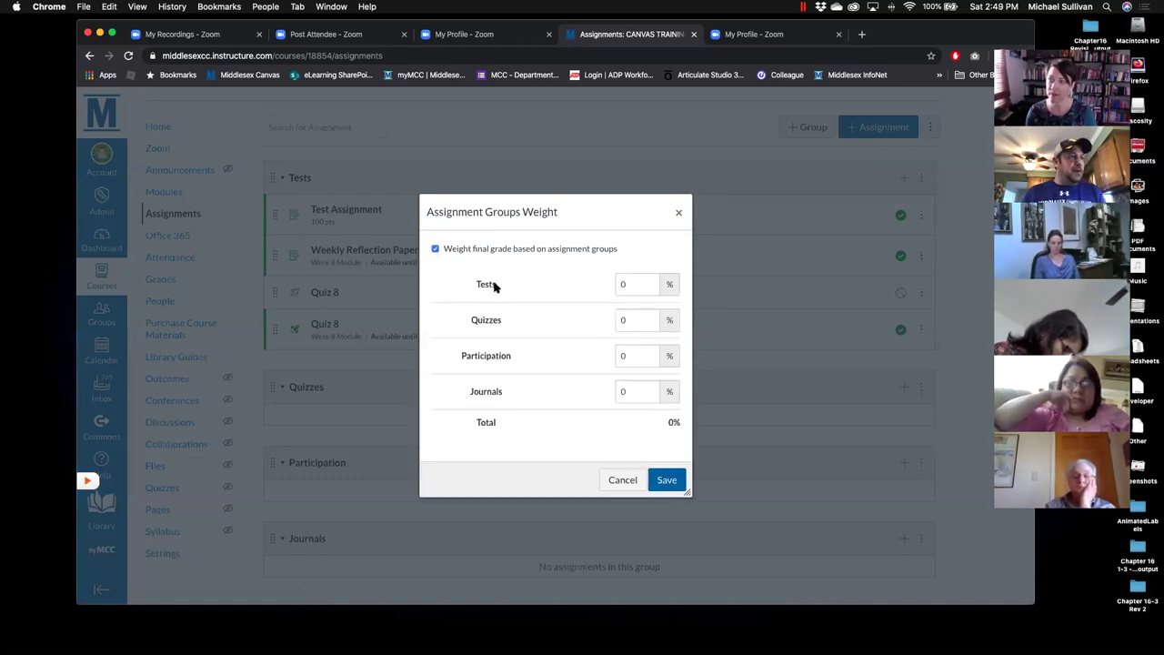
Set the group weights to Tests 50%, Quizzes 25%, Participation 10% and Journals 15%, and save them.
{"action": "left_click", "coordinate": [629, 284]}
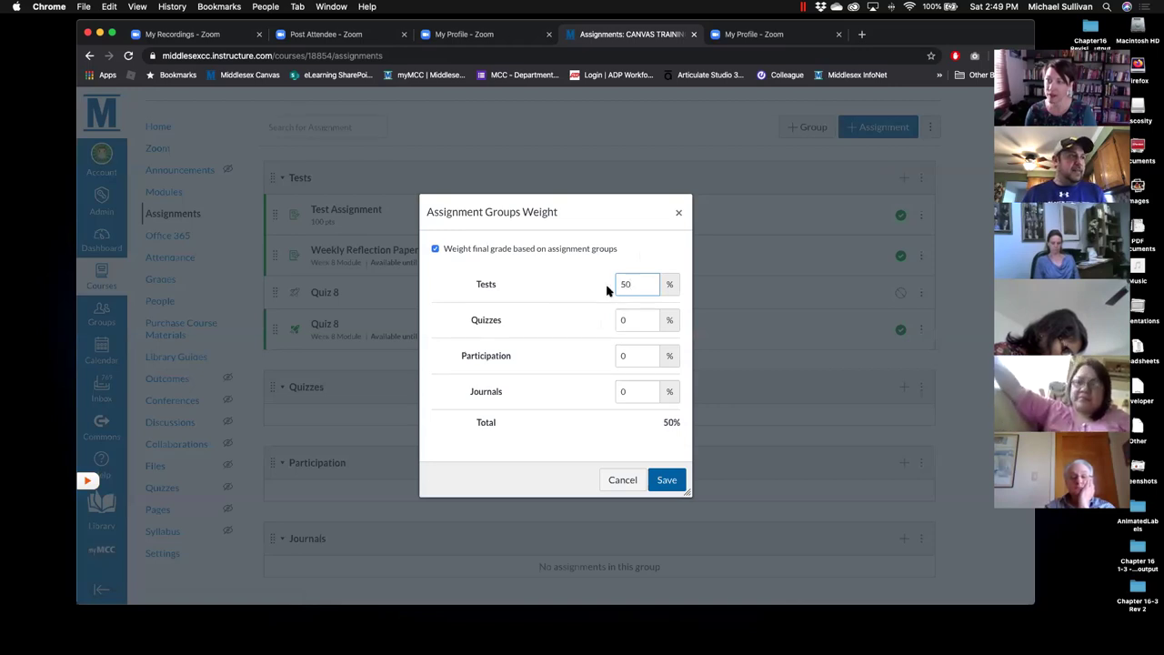
{"action": "type", "text": "50"}
{"action": "left_click", "coordinate": [646, 321]}
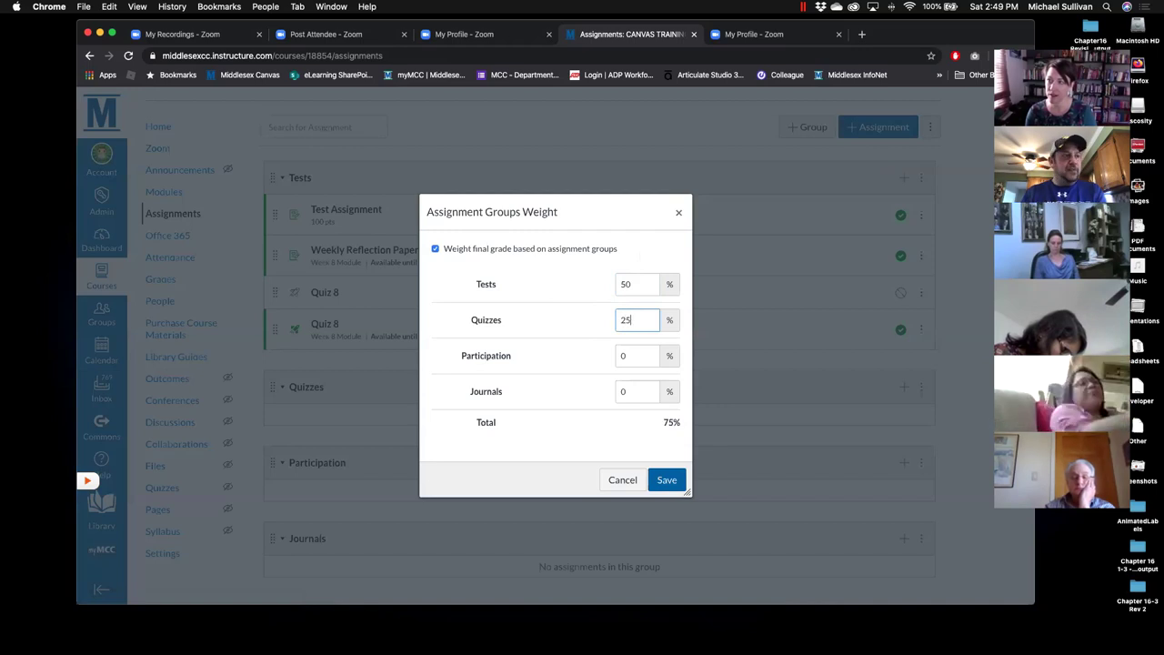
{"action": "left_click", "coordinate": [630, 355]}
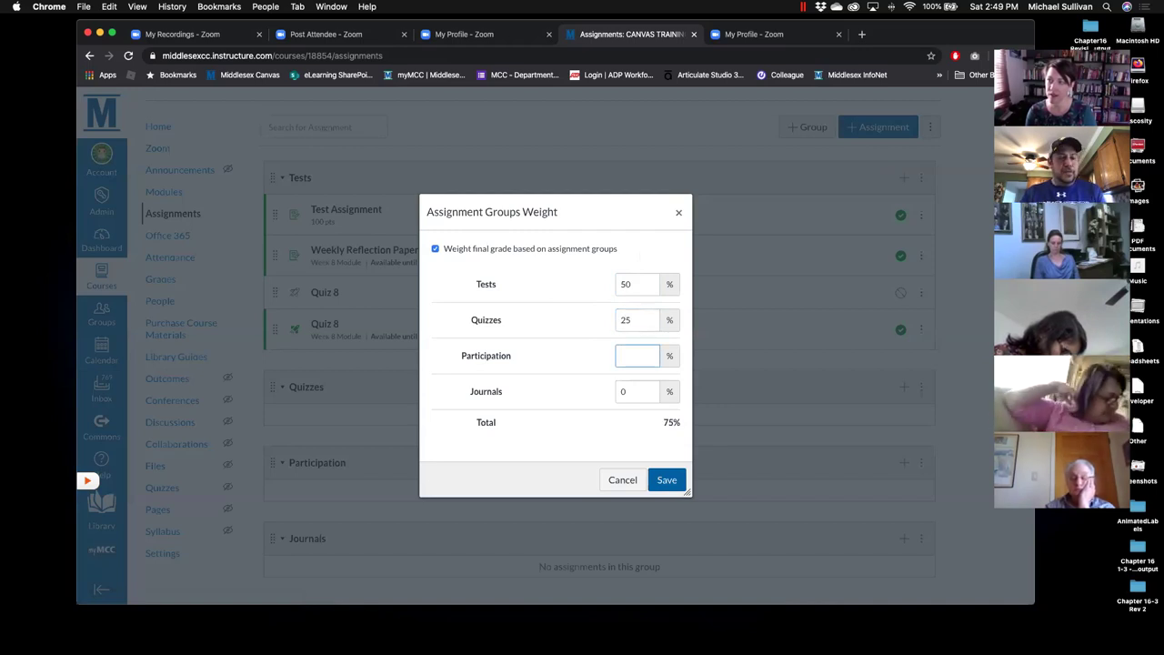
{"action": "left_click", "coordinate": [633, 393]}
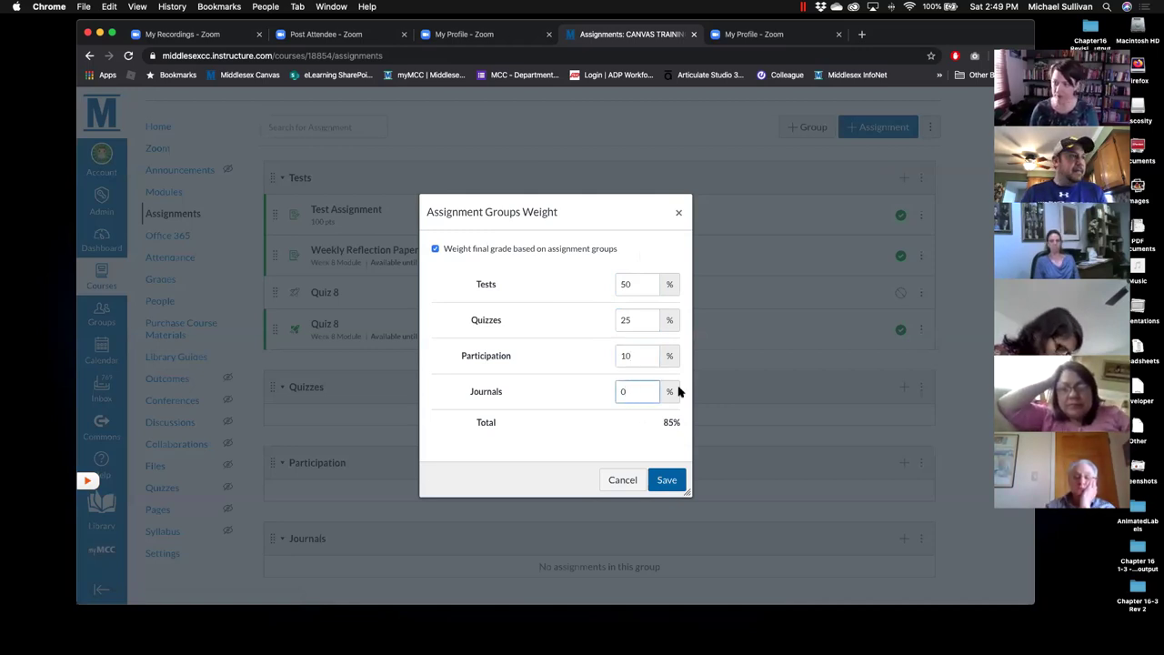
{"action": "key", "text": "BackSpace"}
{"action": "type", "text": "15"}
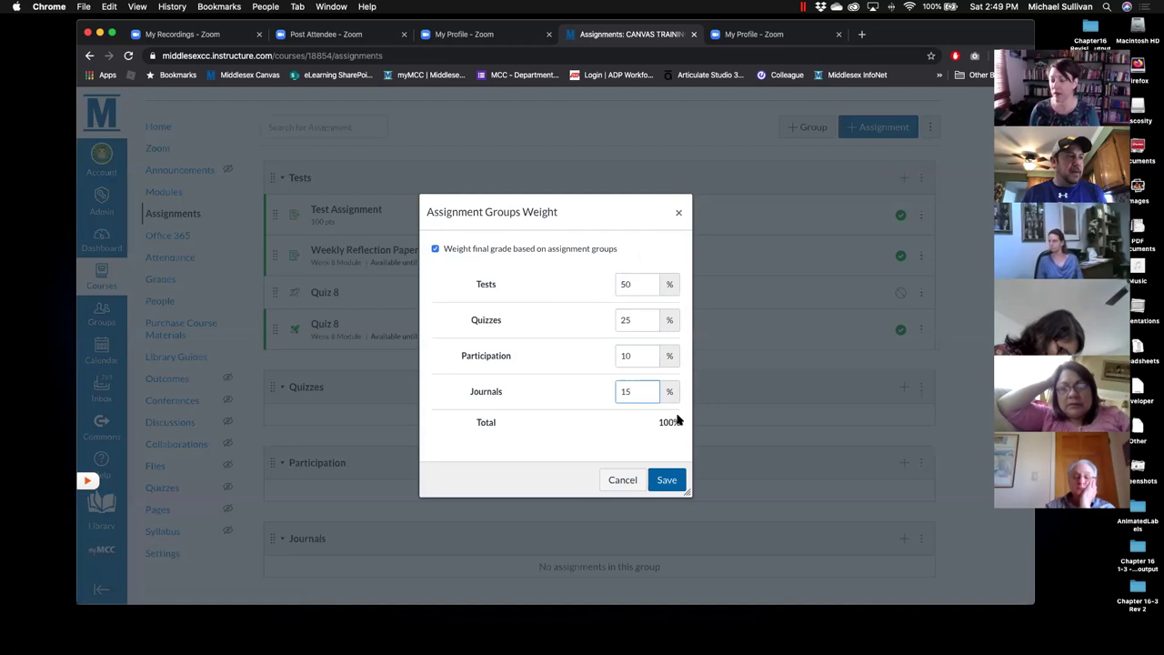
{"action": "left_click", "coordinate": [667, 480]}
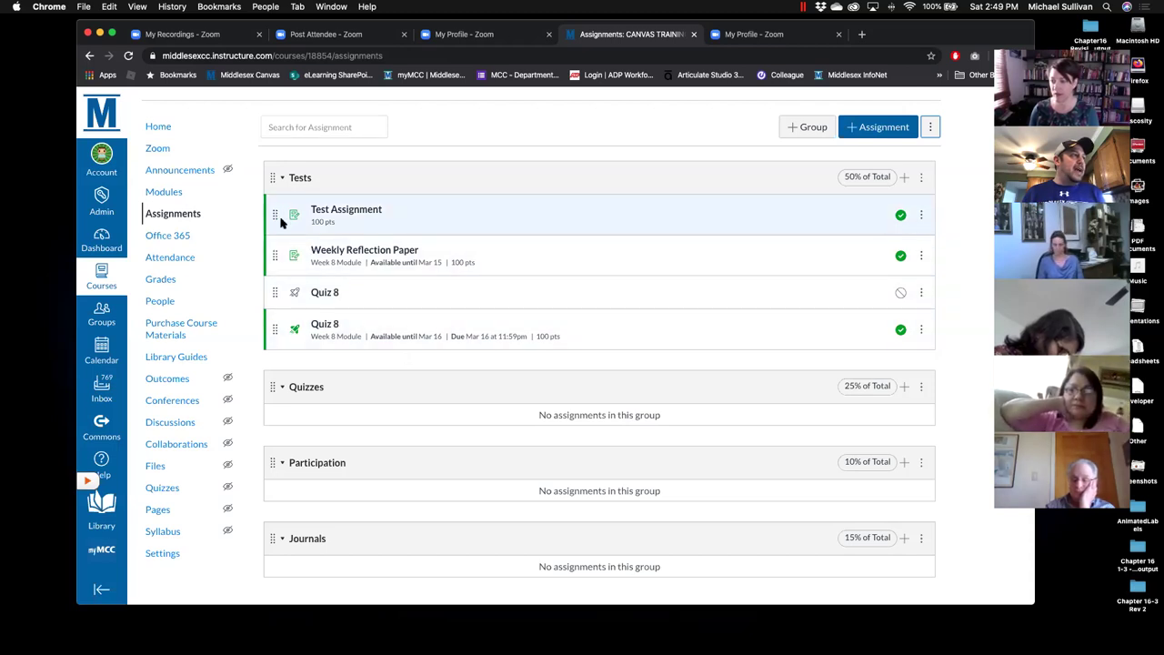
Move the Weekly Reflection Paper assignment from the Tests group into the Journals group.
{"action": "left_click_drag", "start_coordinate": [279, 255], "coordinate": [284, 557]}
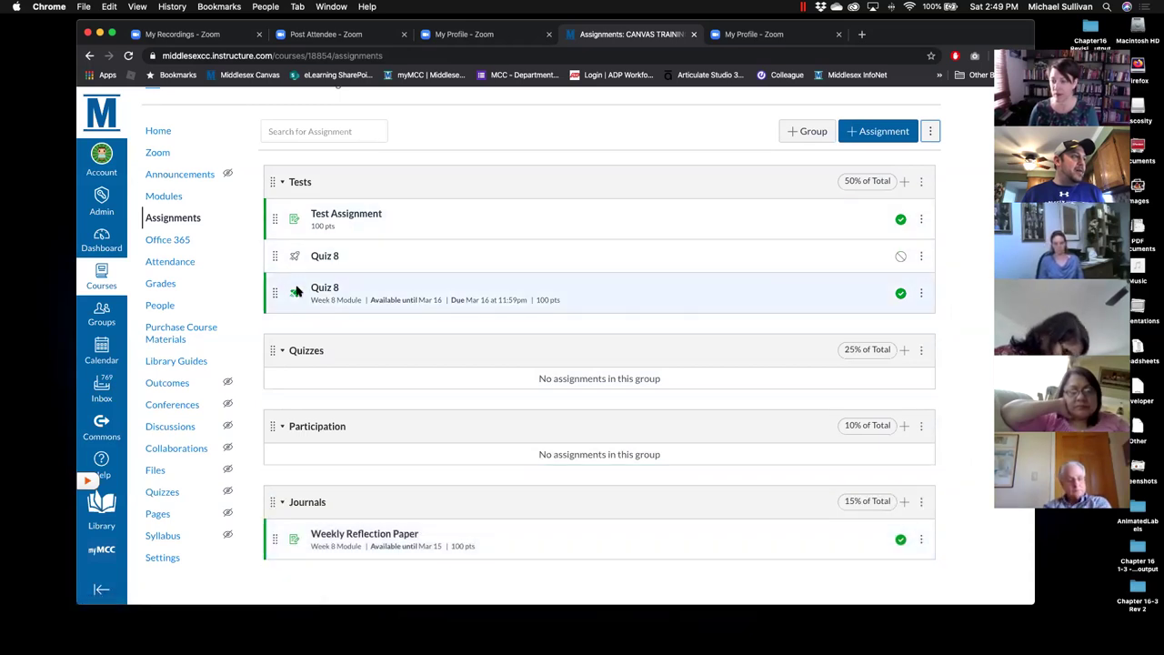
{"action": "left_click_drag", "start_coordinate": [276, 293], "coordinate": [532, 307]}
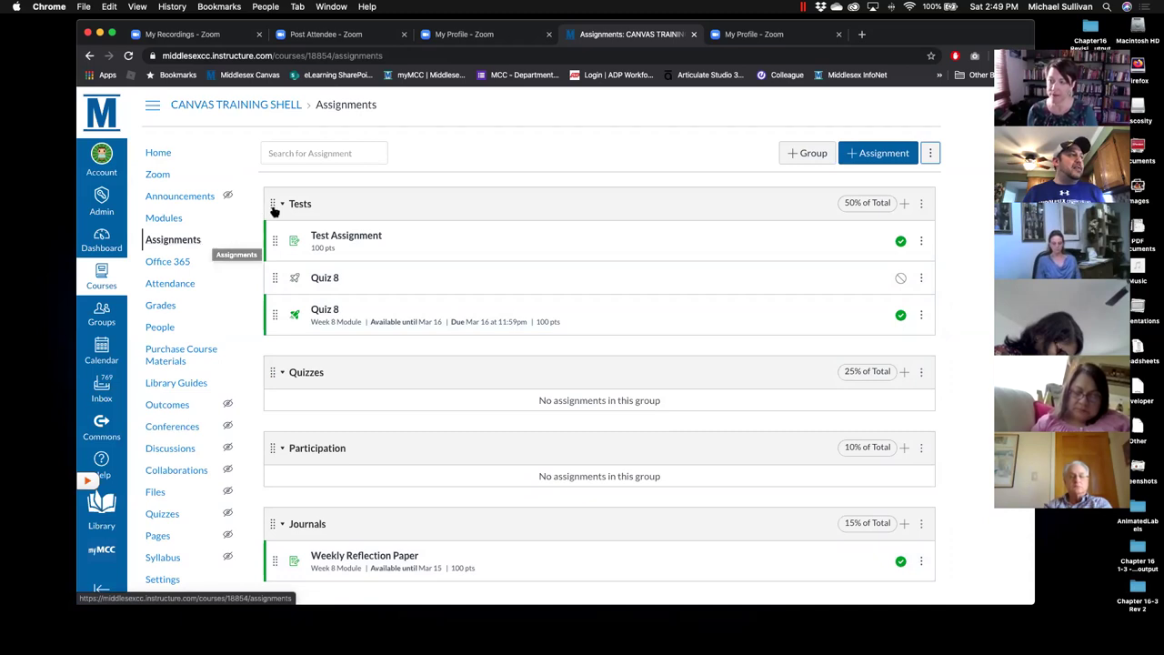
Add a new assignment named "Week 8 Thoughts" to the Week 8 module on the Modules page and publish it.
{"action": "left_click", "coordinate": [157, 219]}
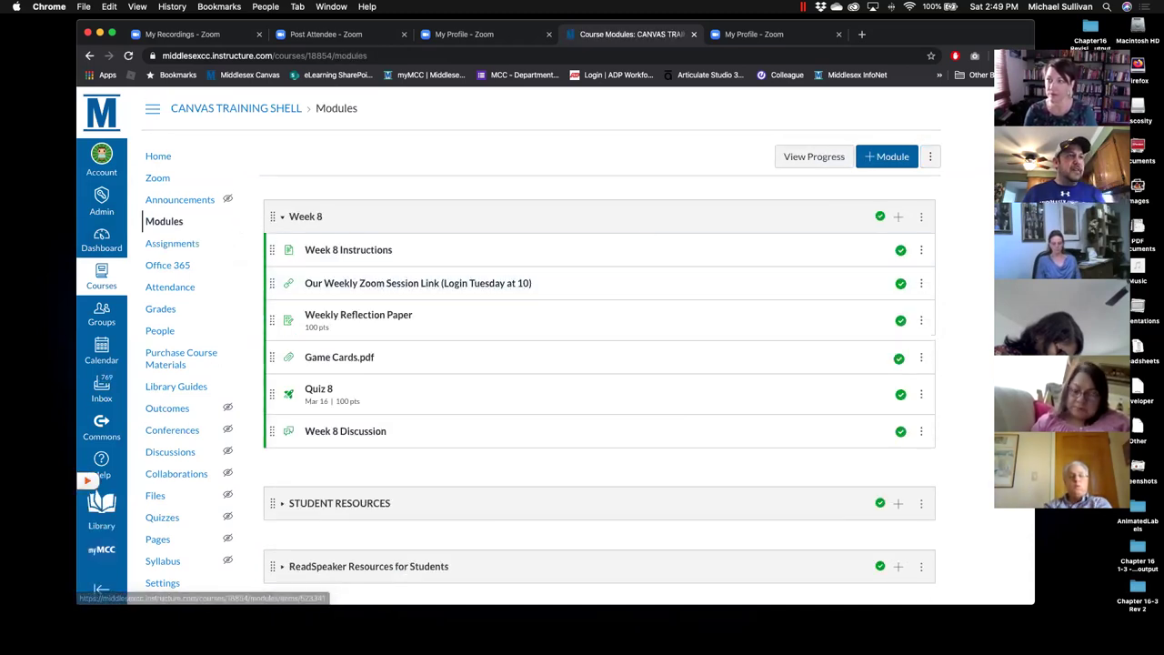
{"action": "left_click", "coordinate": [897, 218]}
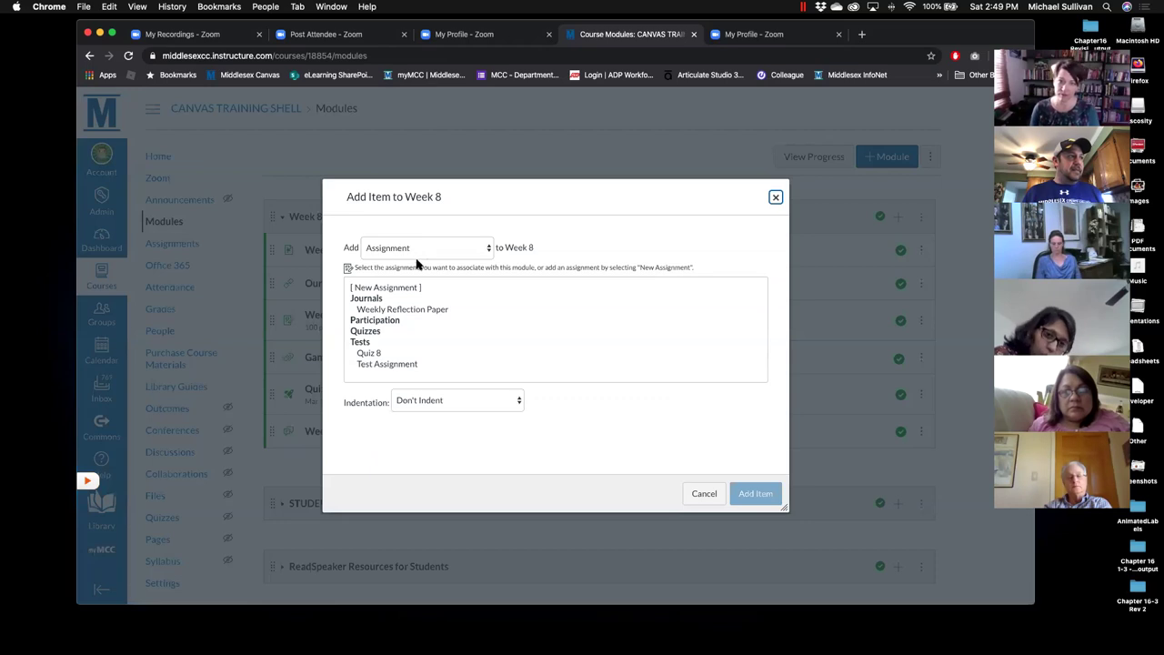
{"action": "left_click", "coordinate": [375, 289]}
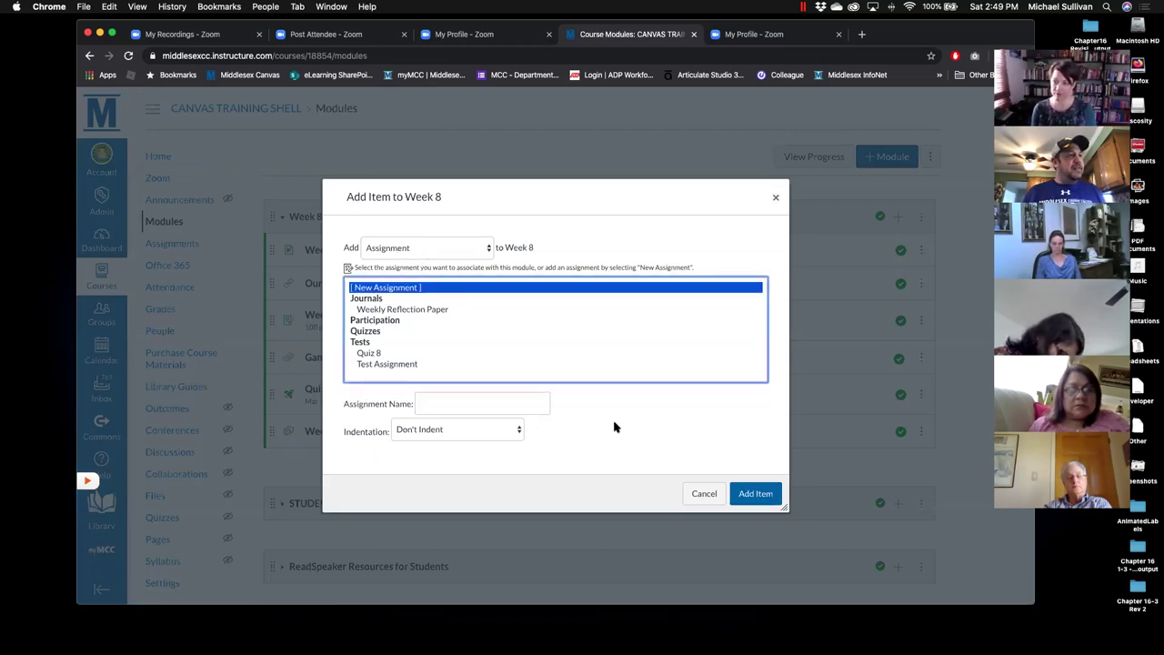
{"action": "left_click", "coordinate": [445, 405]}
{"action": "type", "text": "Week 8 Thoughts"}
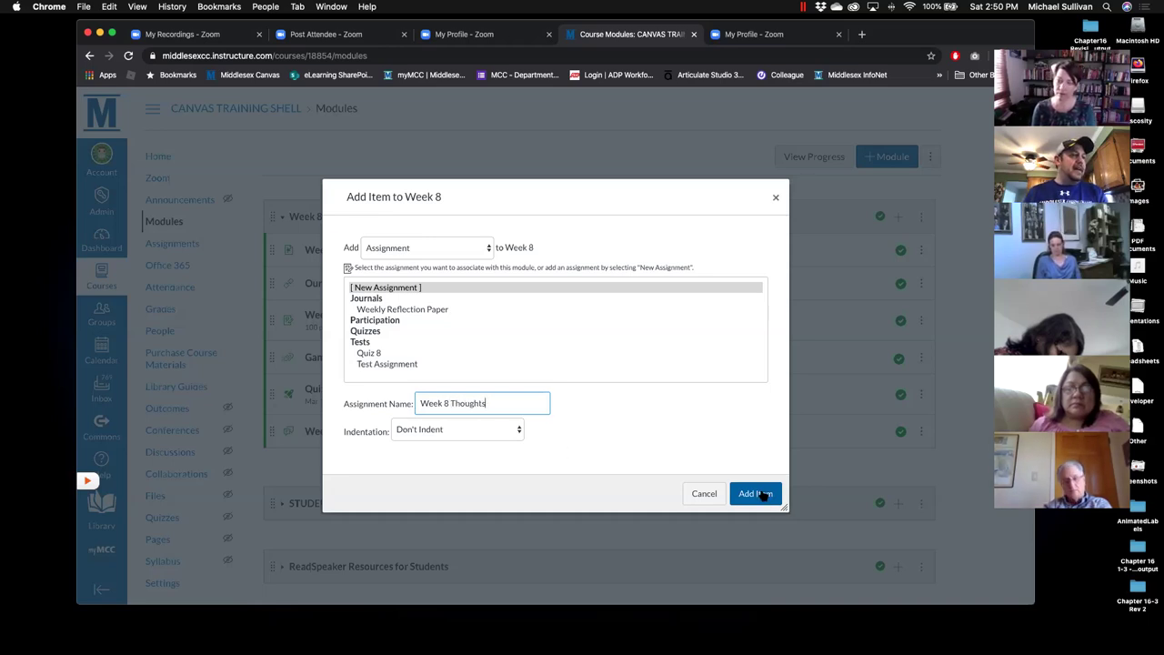
{"action": "left_click", "coordinate": [764, 494]}
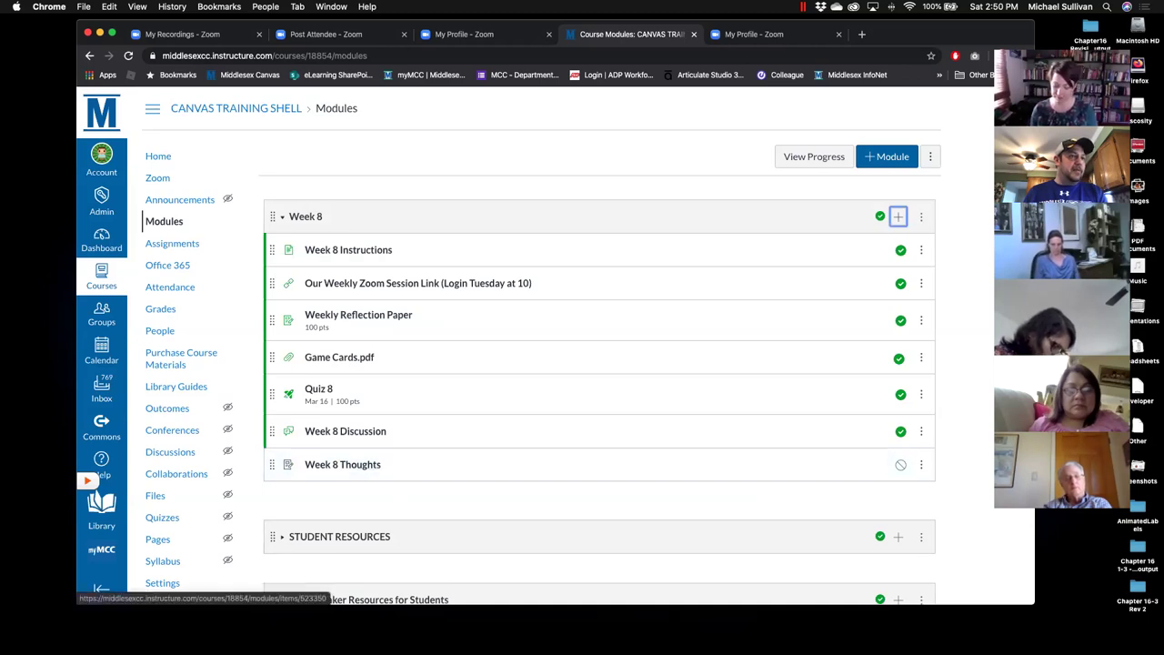
{"action": "left_click", "coordinate": [901, 466]}
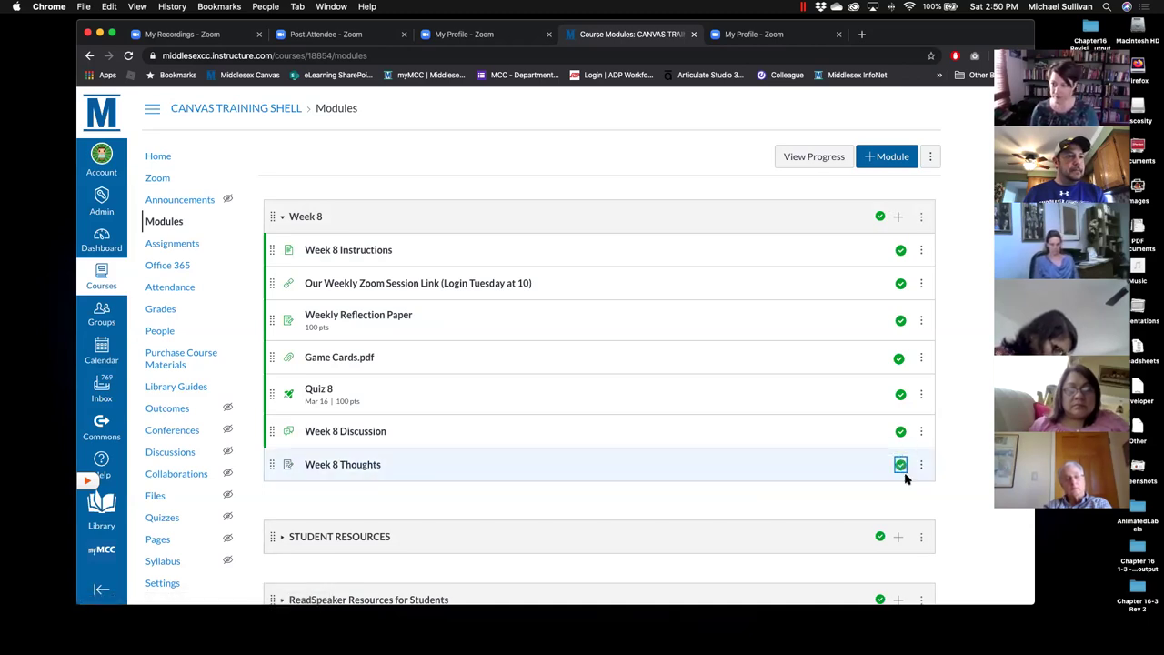
Edit the Week 8 Thoughts assignment, setting it to 100 points and assigning it to the Participation group.
{"action": "left_click", "coordinate": [336, 466]}
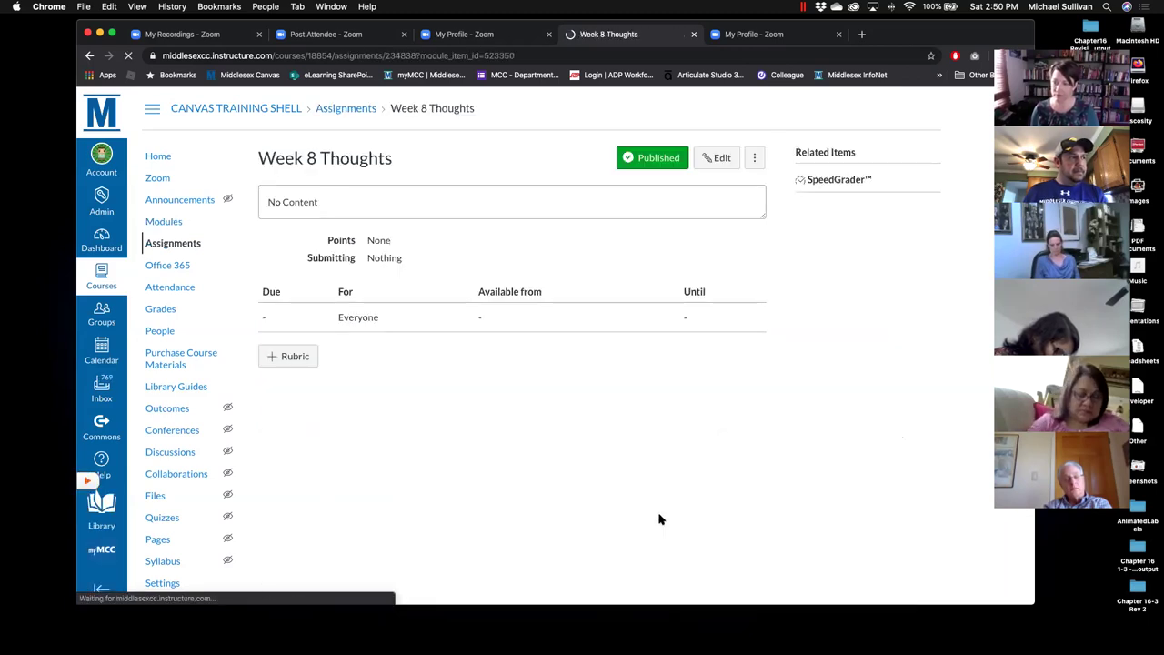
{"action": "left_click", "coordinate": [720, 158]}
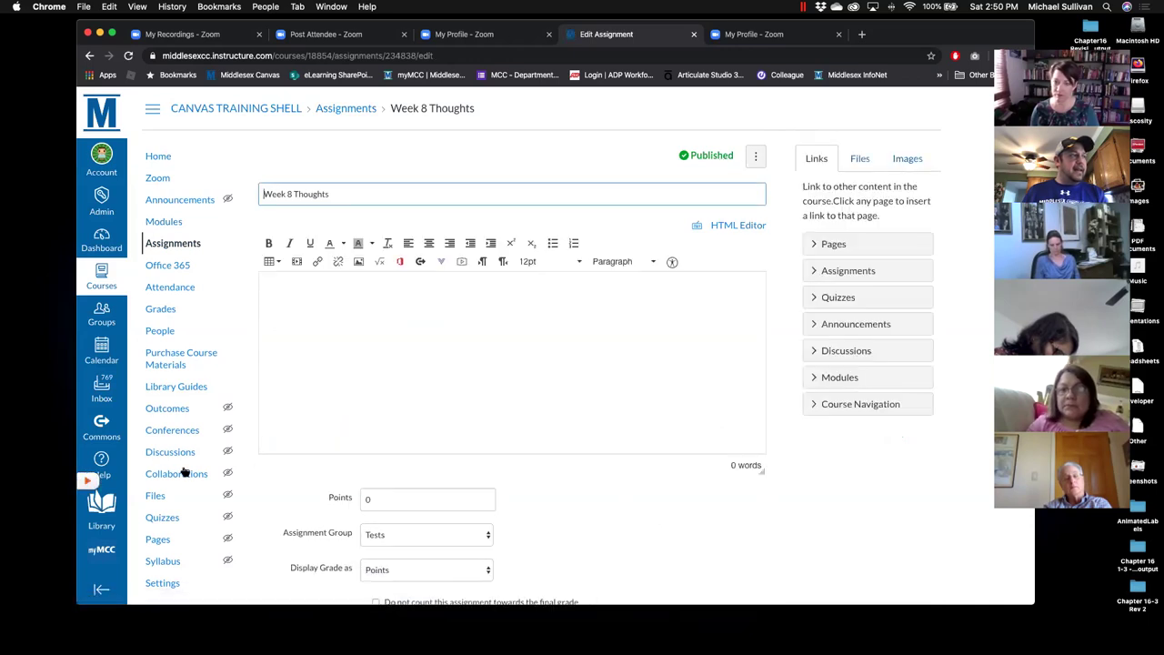
{"action": "scroll", "coordinate": [424, 334], "scroll_direction": "down", "scroll_amount": 5}
{"action": "left_click", "coordinate": [399, 341]}
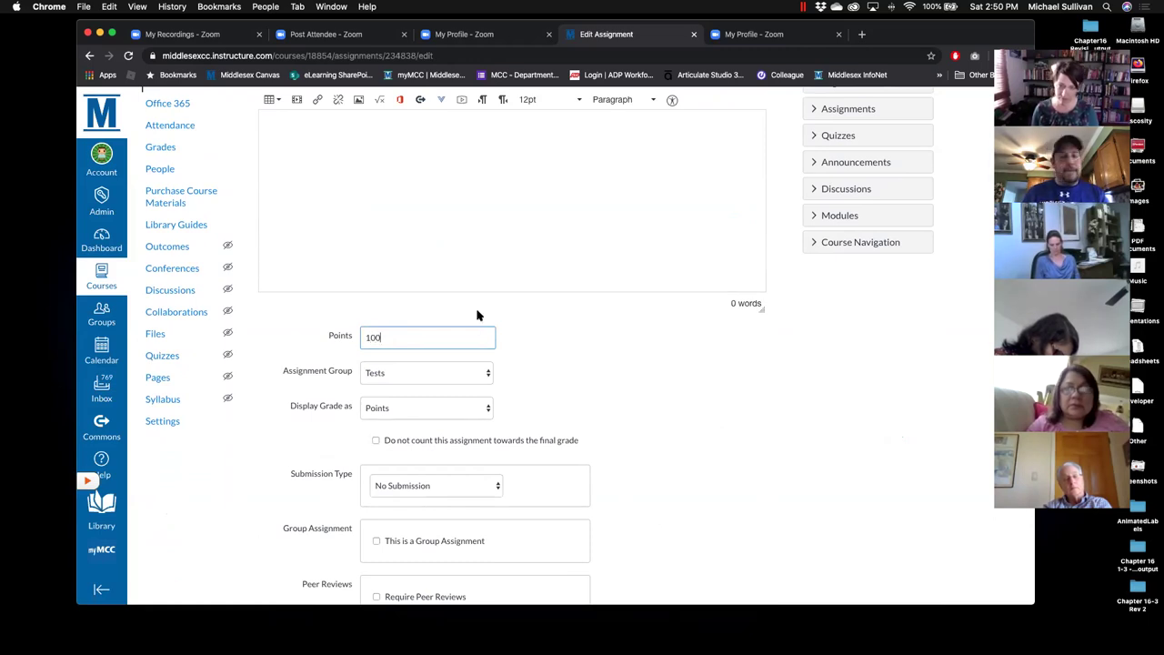
{"action": "scroll", "coordinate": [428, 503], "scroll_direction": "down", "scroll_amount": 1}
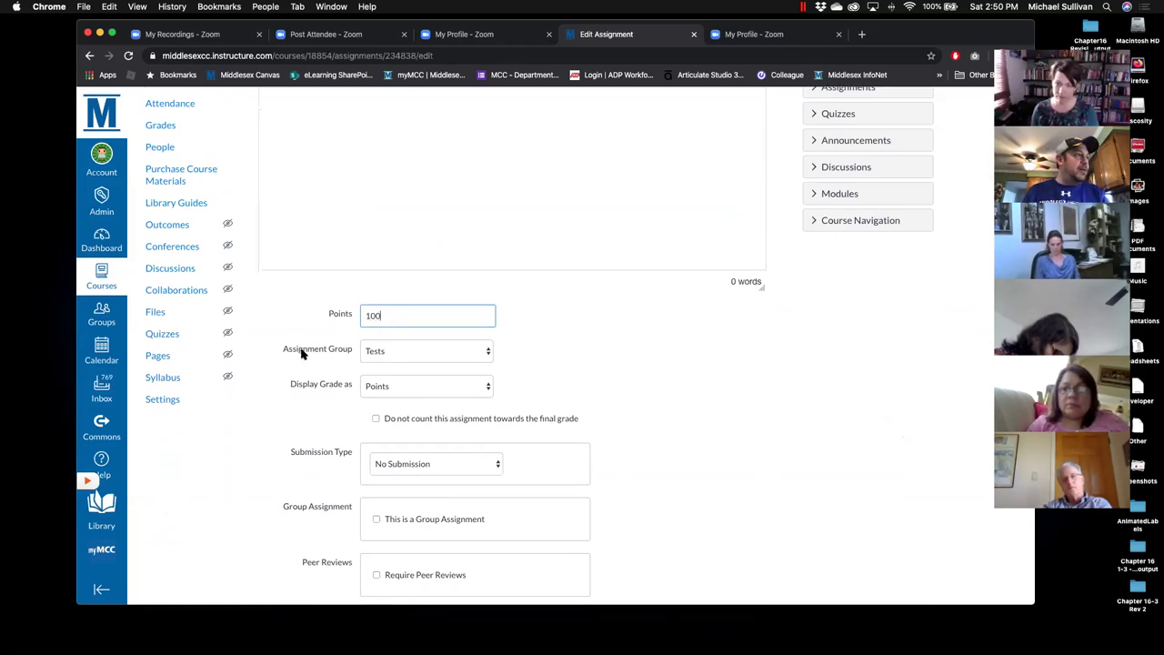
{"action": "left_click", "coordinate": [377, 353]}
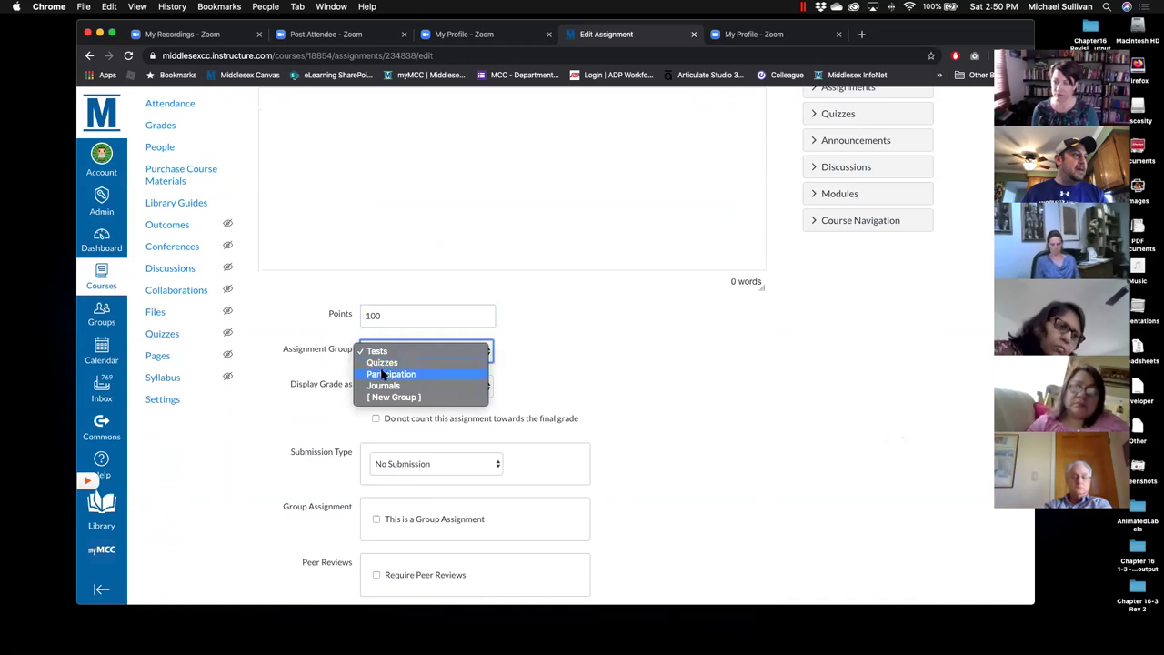
{"action": "left_click", "coordinate": [383, 375]}
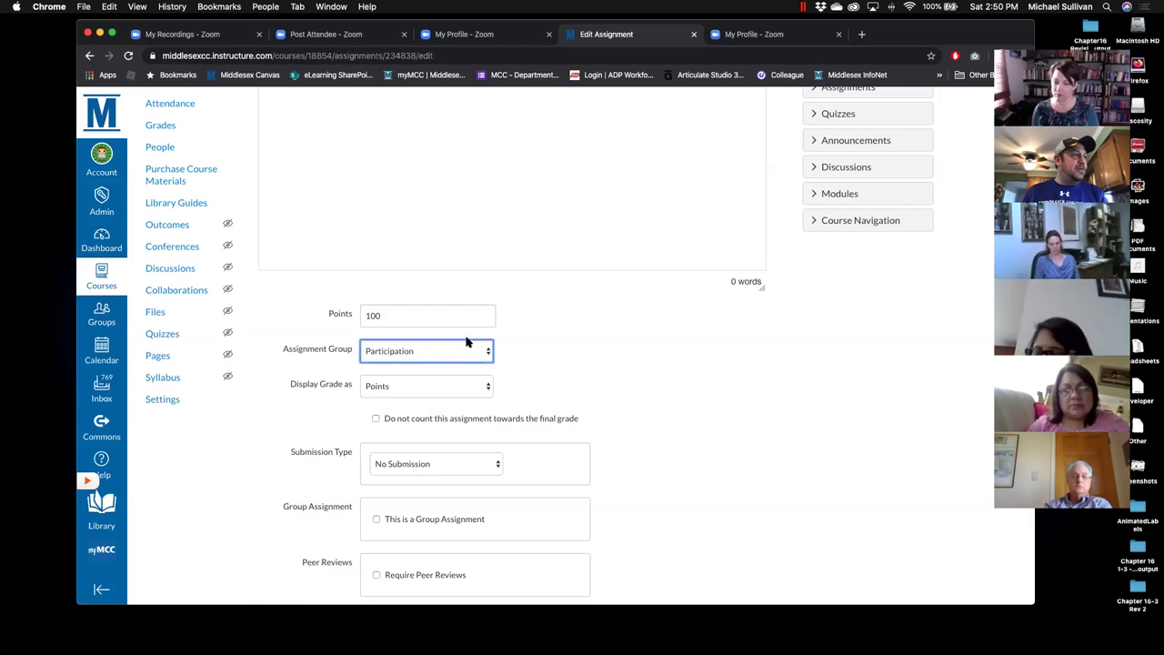
Display the Week 8 Thoughts grade as Percentage and save the assignment.
{"action": "scroll", "coordinate": [624, 369], "scroll_direction": "down", "scroll_amount": 2}
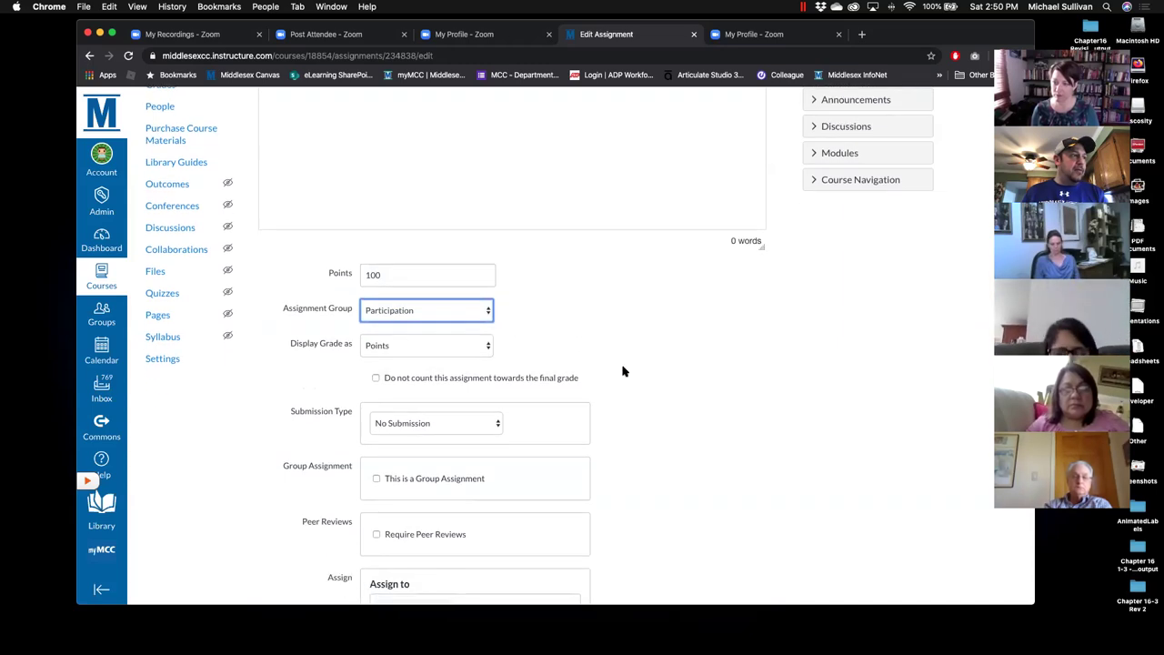
{"action": "left_click", "coordinate": [429, 345]}
{"action": "left_click", "coordinate": [409, 322]}
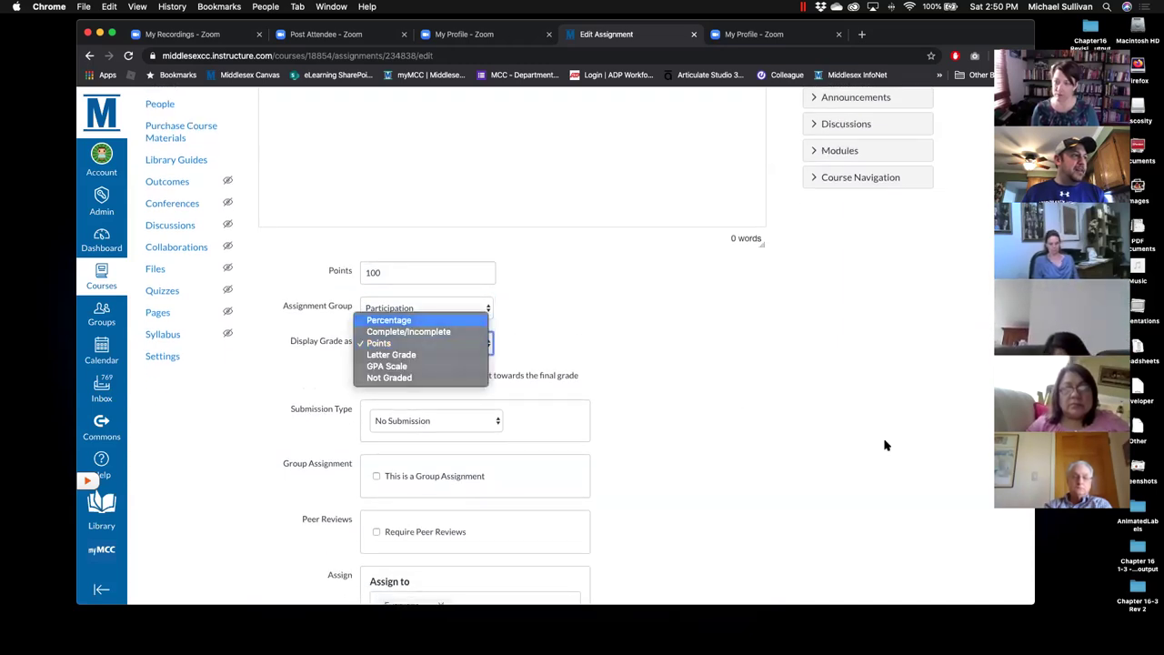
{"action": "scroll", "coordinate": [873, 447], "scroll_direction": "down", "scroll_amount": 5}
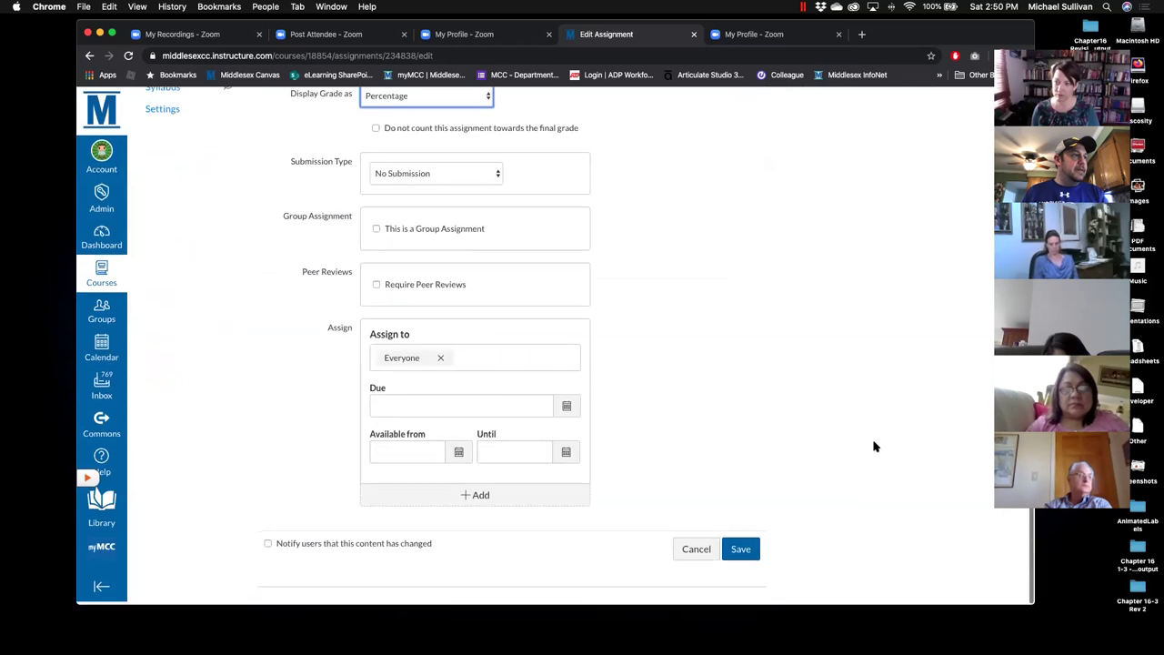
{"action": "left_click", "coordinate": [742, 552]}
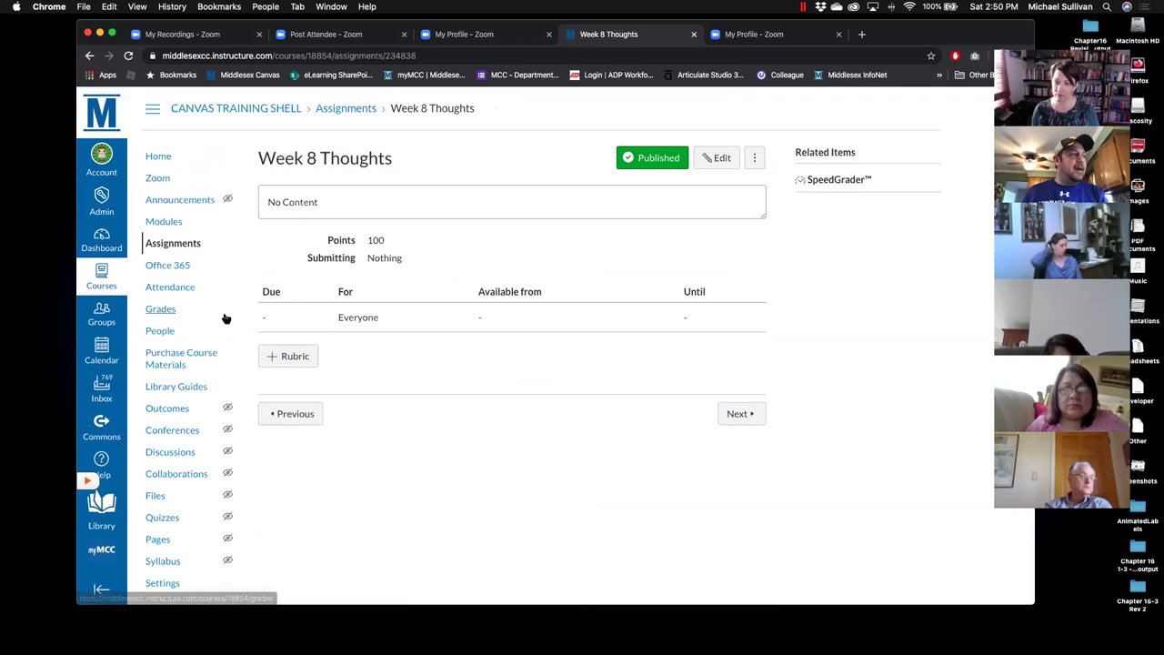
Review the Week 8 module's items, and examine the assignment and weighted group columns in the course gradebook.
{"action": "left_click", "coordinate": [162, 224]}
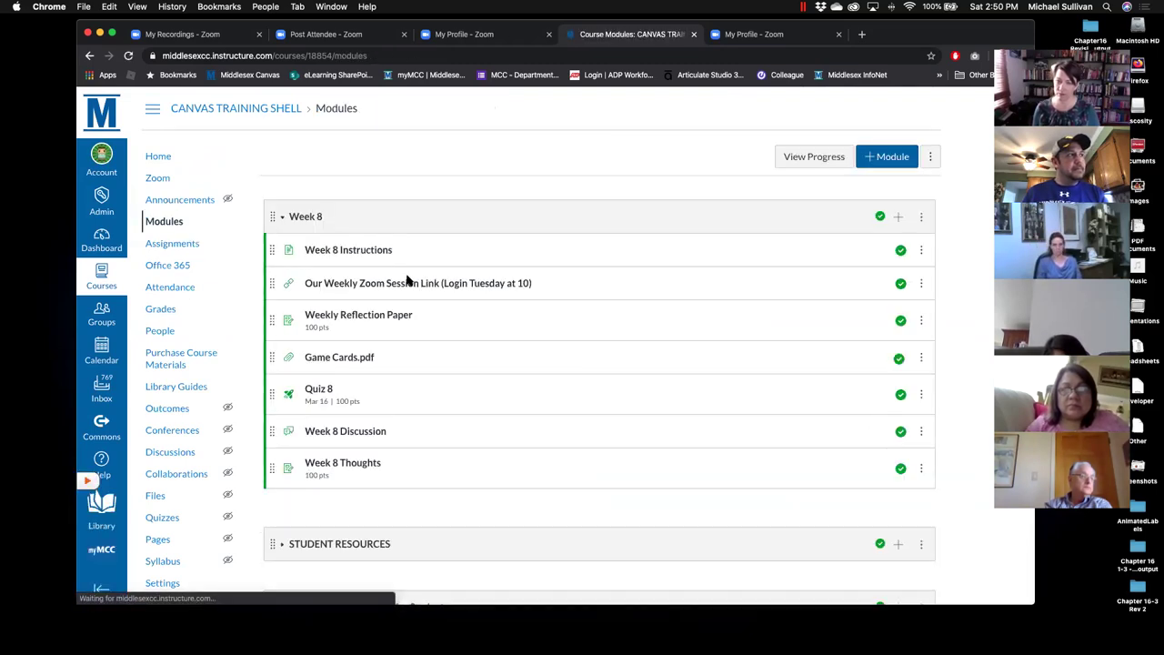
{"action": "scroll", "coordinate": [509, 333], "scroll_direction": "down", "scroll_amount": 2}
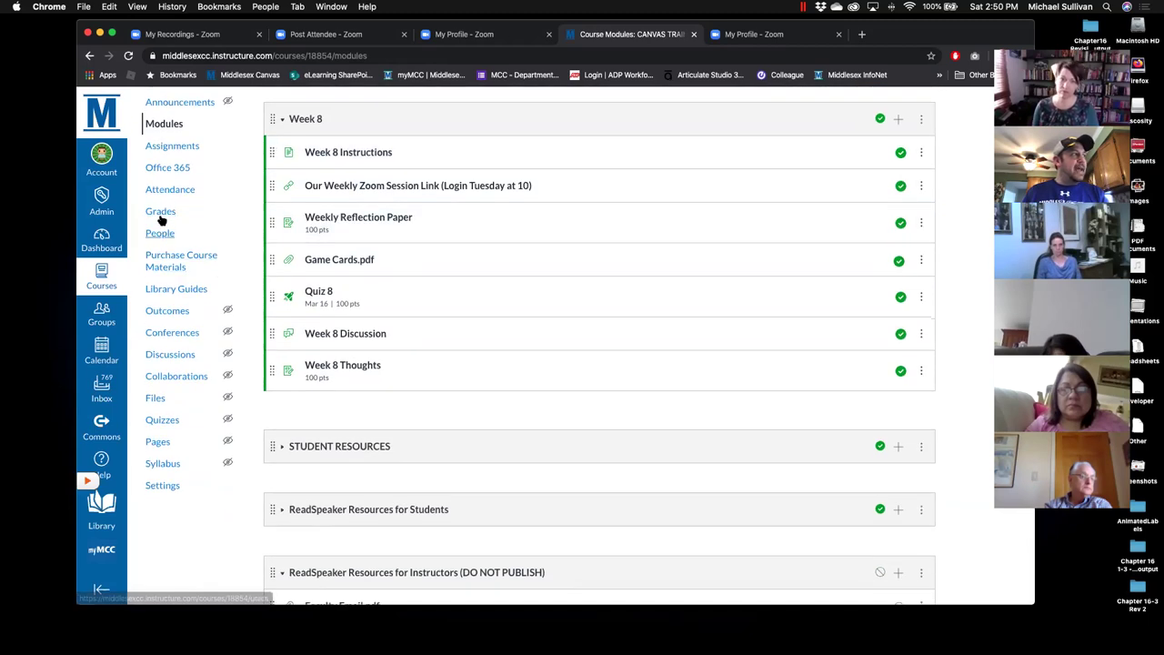
{"action": "left_click", "coordinate": [160, 214]}
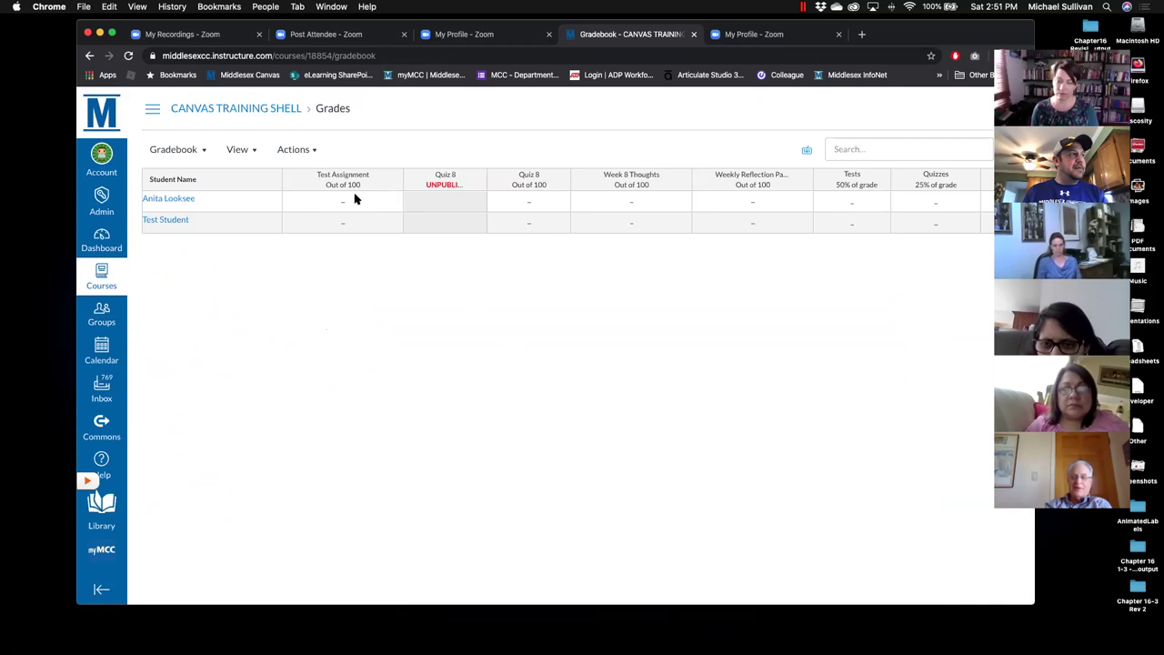
{"action": "scroll", "coordinate": [521, 377], "scroll_direction": "right", "scroll_amount": 2}
{"action": "scroll", "coordinate": [524, 377], "scroll_direction": "right", "scroll_amount": 4}
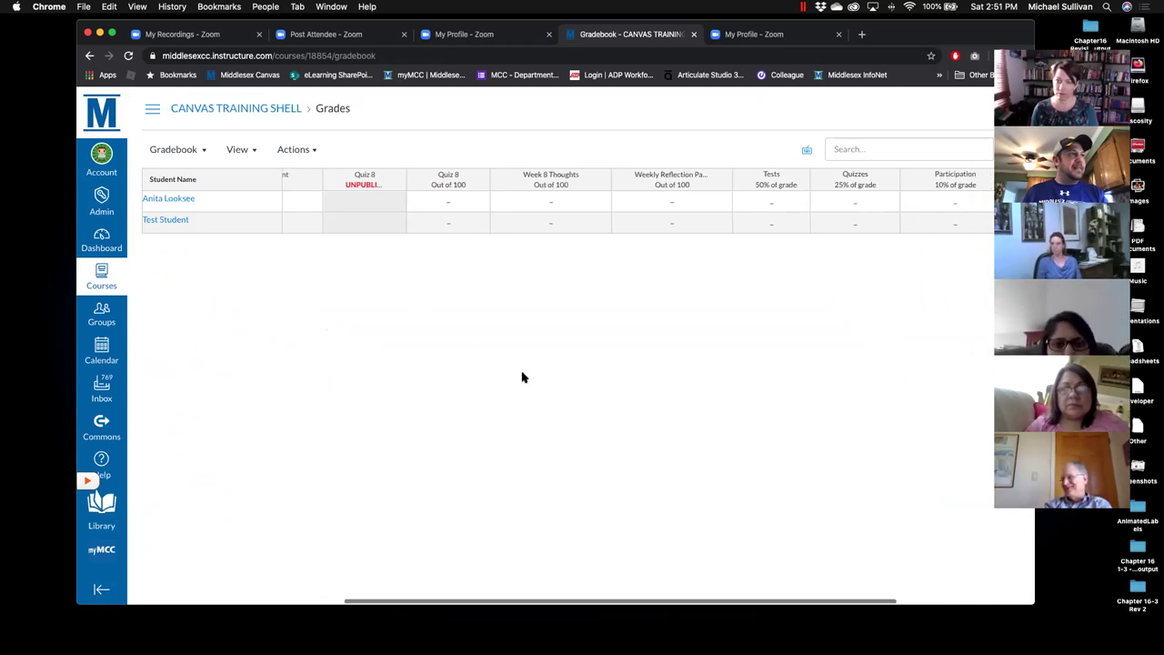
{"action": "scroll", "coordinate": [535, 374], "scroll_direction": "right", "scroll_amount": 3}
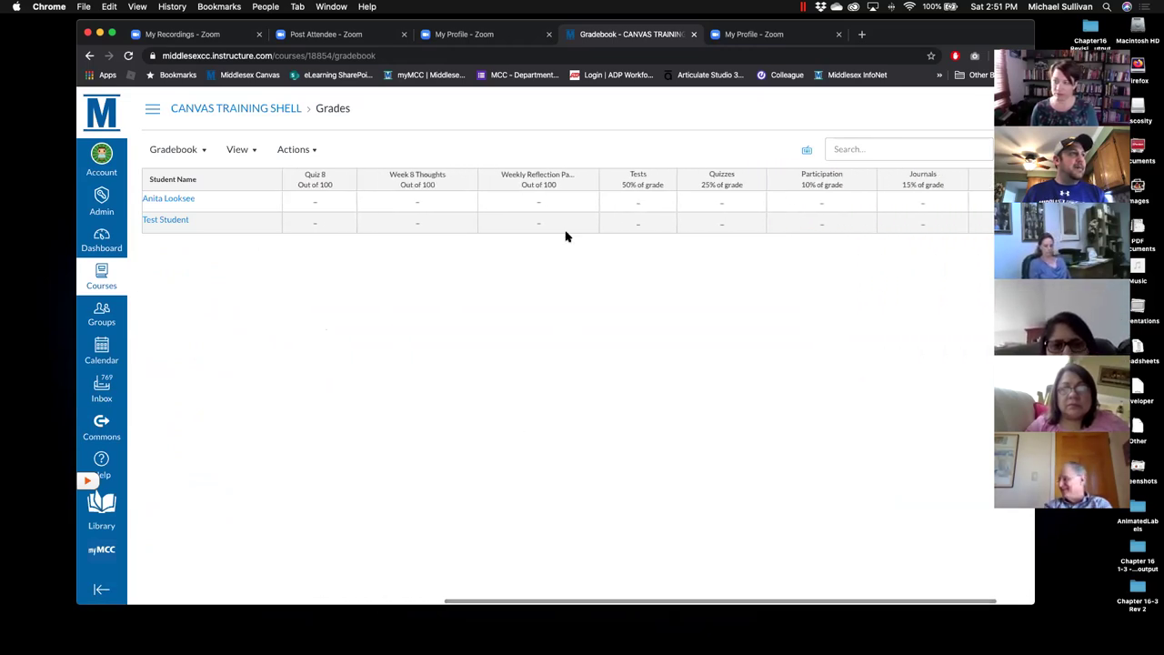
{"action": "mouse_move", "coordinate": [603, 185]}
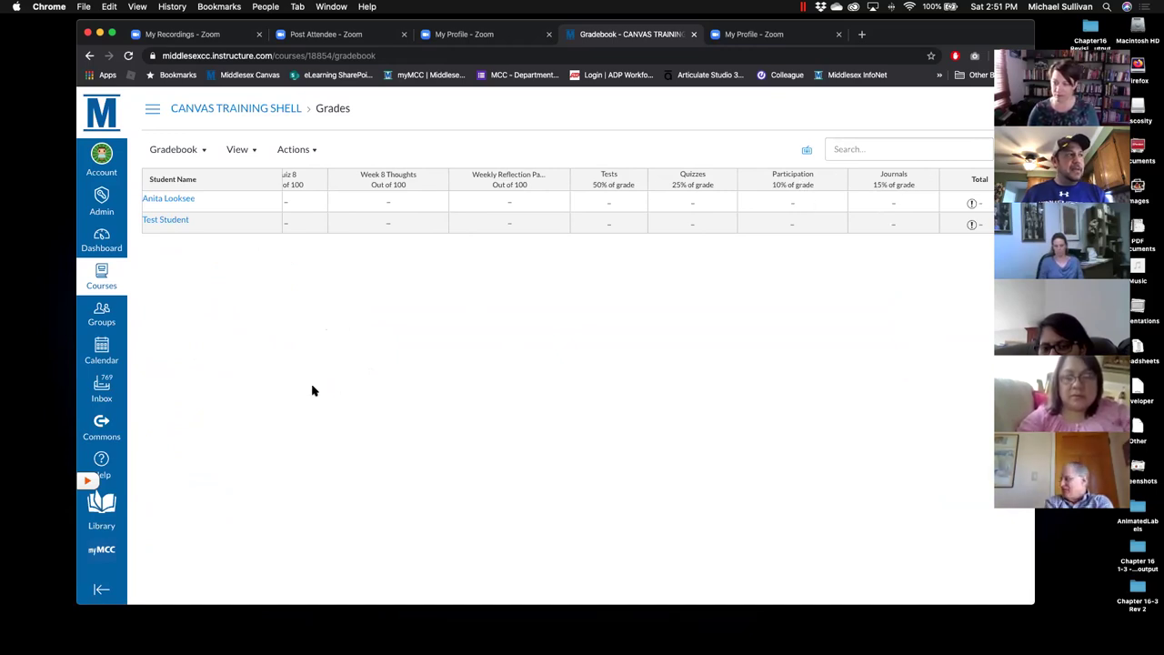
{"action": "scroll", "coordinate": [312, 390], "scroll_direction": "left", "scroll_amount": 5}
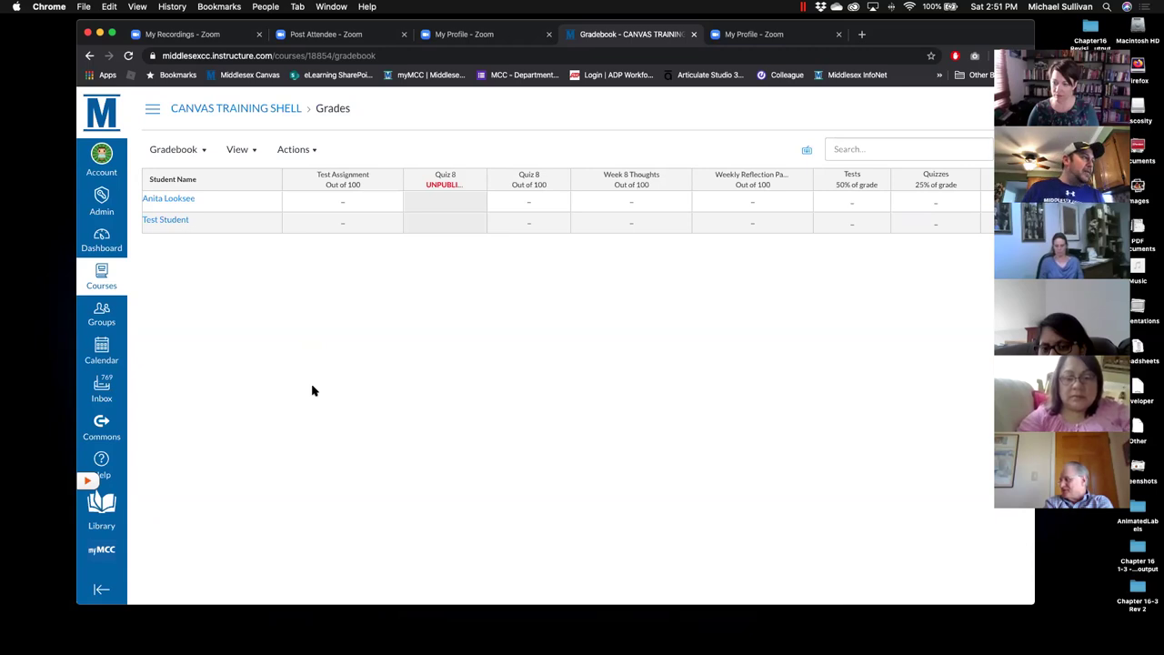
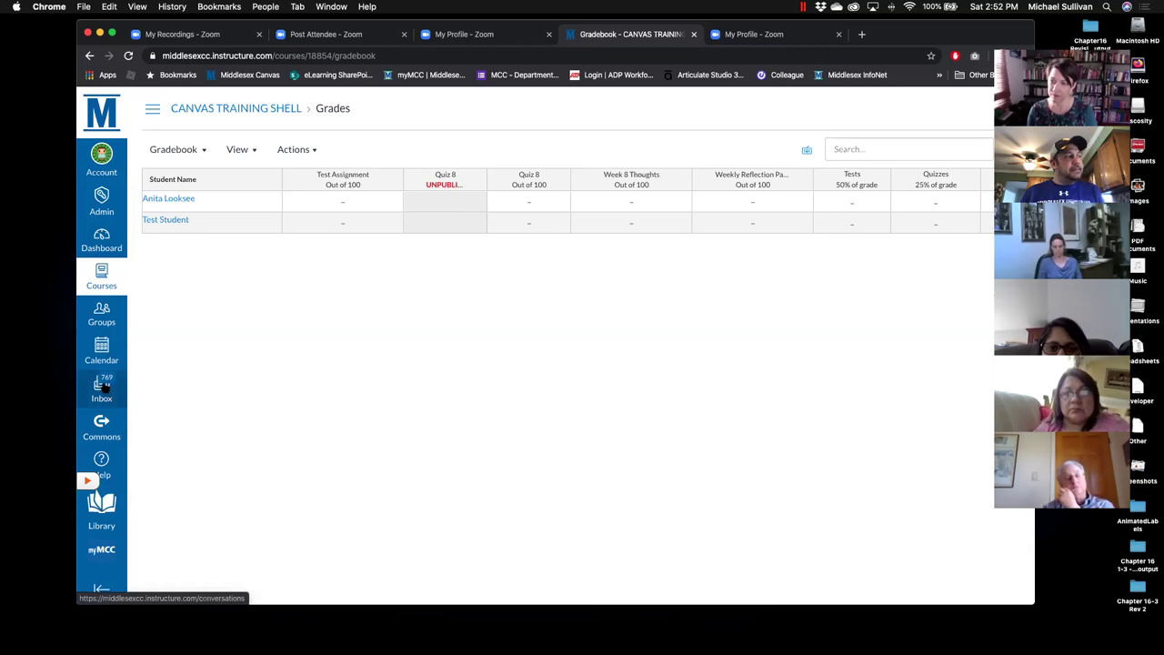
Start a new message in the Canvas Inbox and set its course to CANVAS TRAINING SHELL.
{"action": "left_click", "coordinate": [101, 385]}
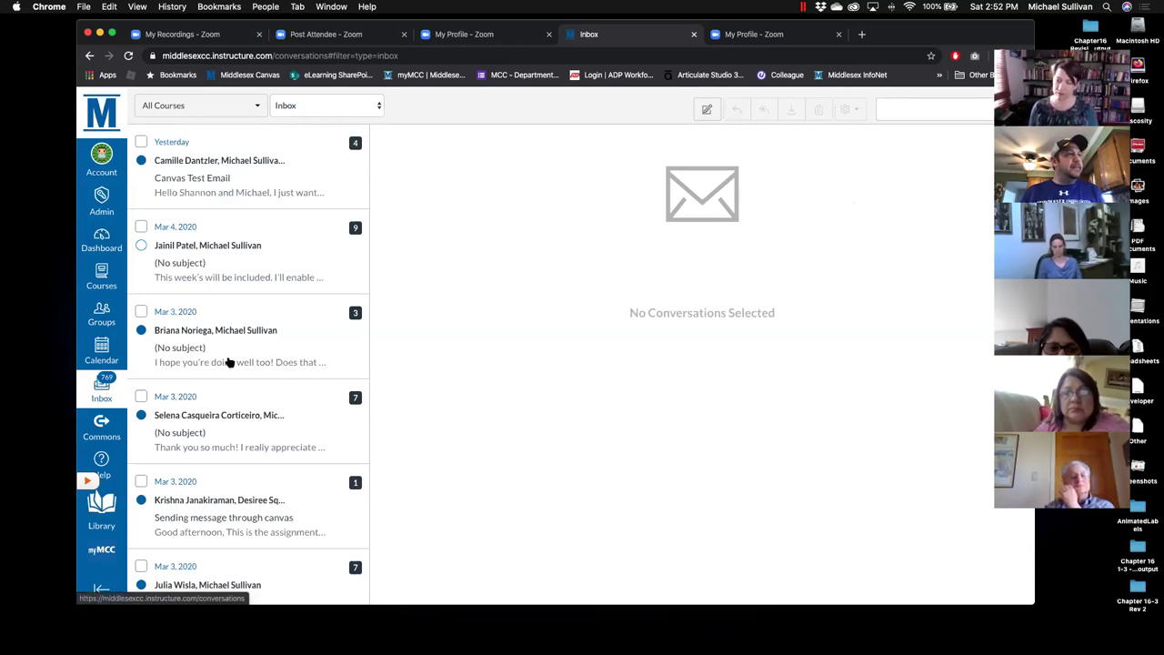
{"action": "left_click", "coordinate": [707, 110]}
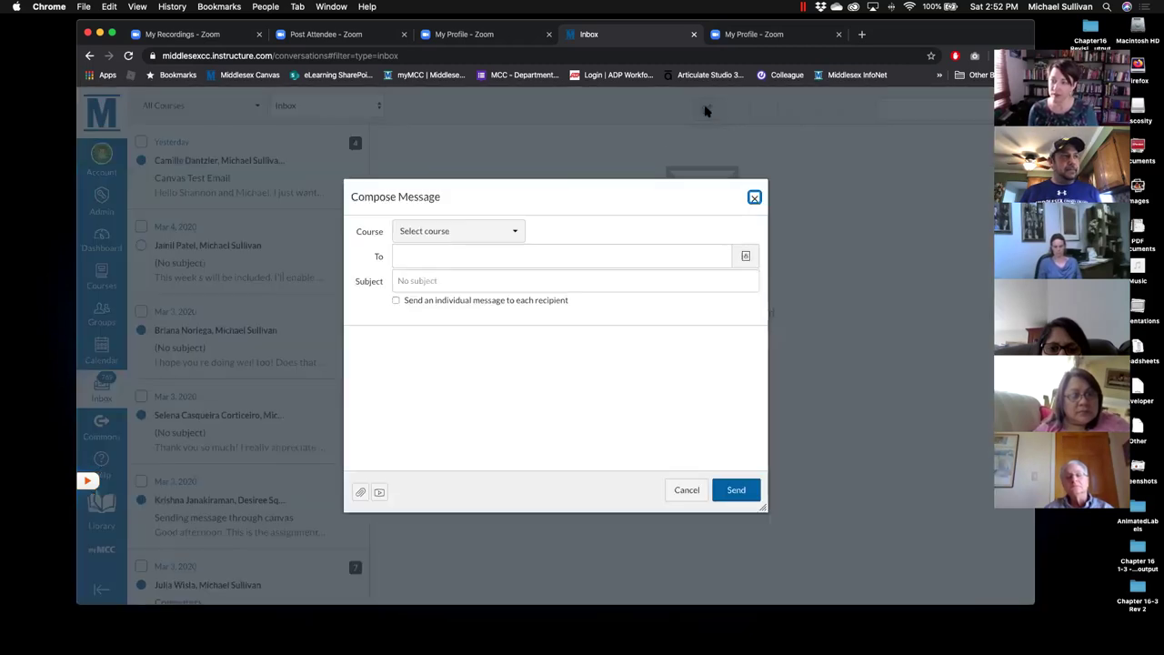
{"action": "left_click", "coordinate": [410, 257]}
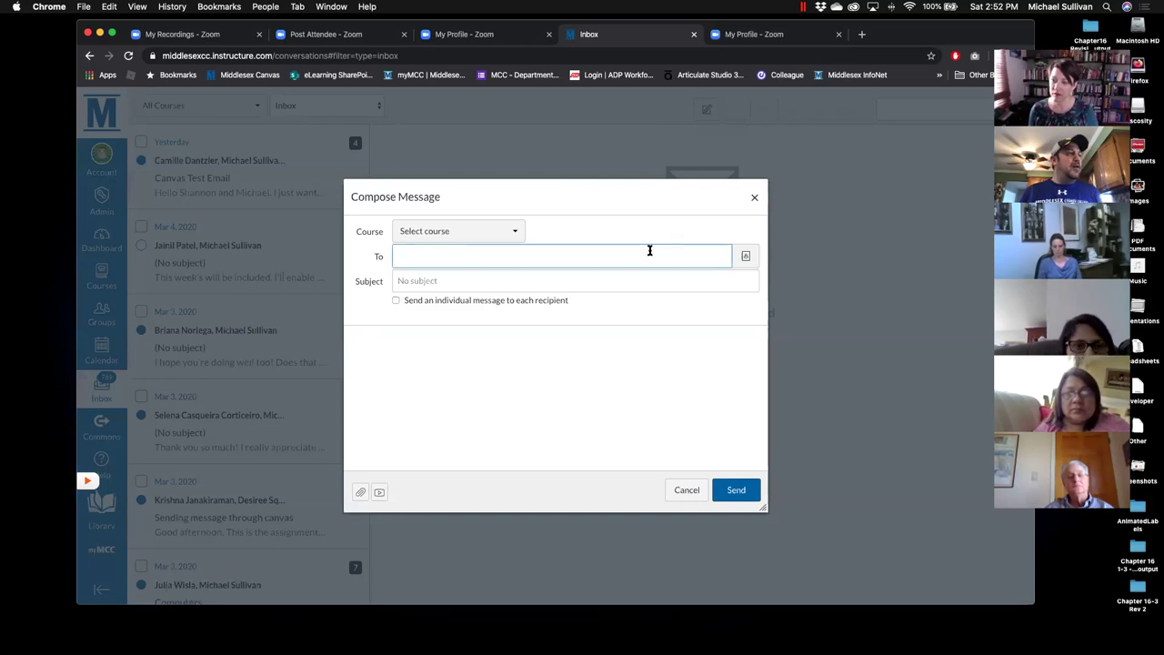
{"action": "left_click", "coordinate": [507, 231]}
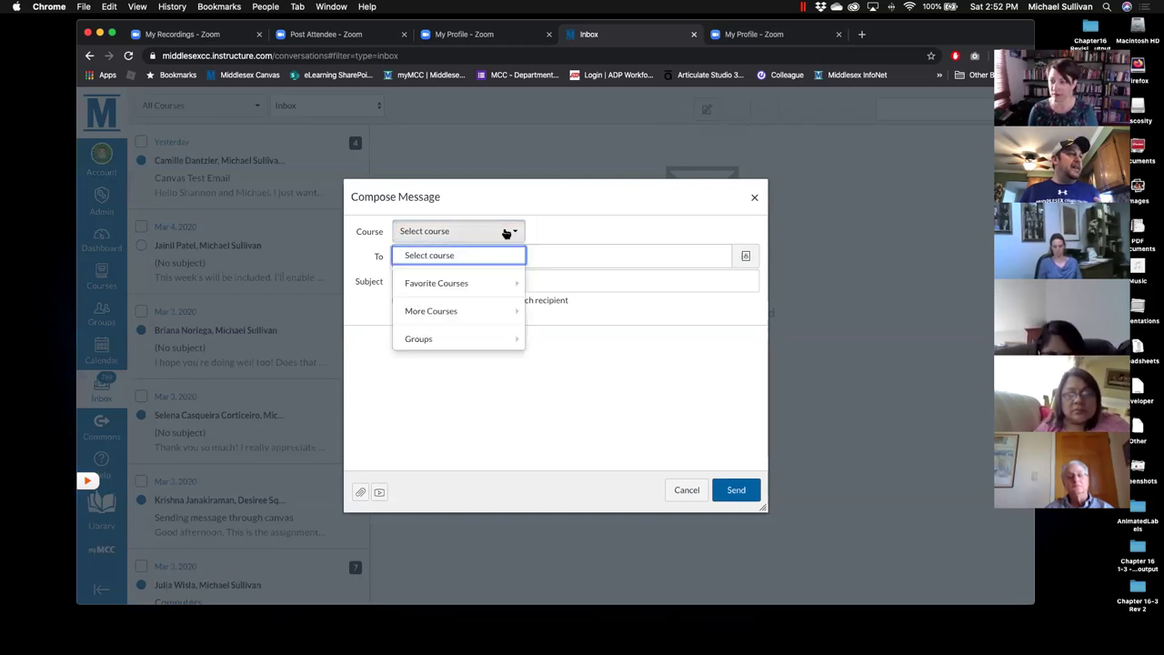
{"action": "mouse_move", "coordinate": [495, 287]}
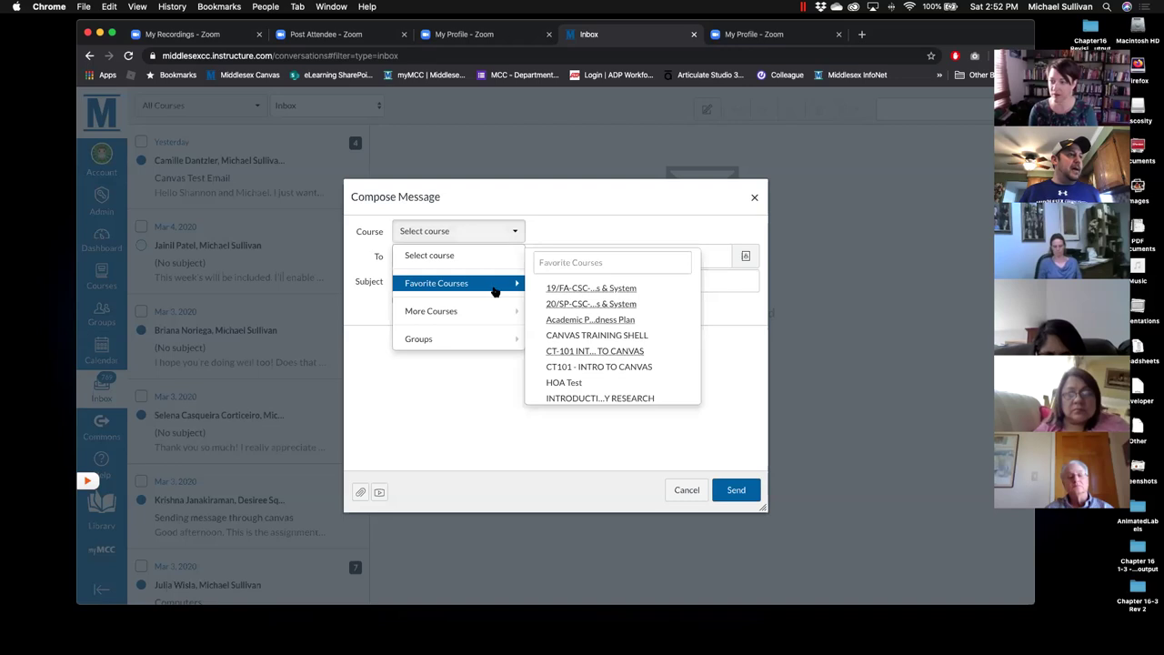
{"action": "mouse_move", "coordinate": [495, 309]}
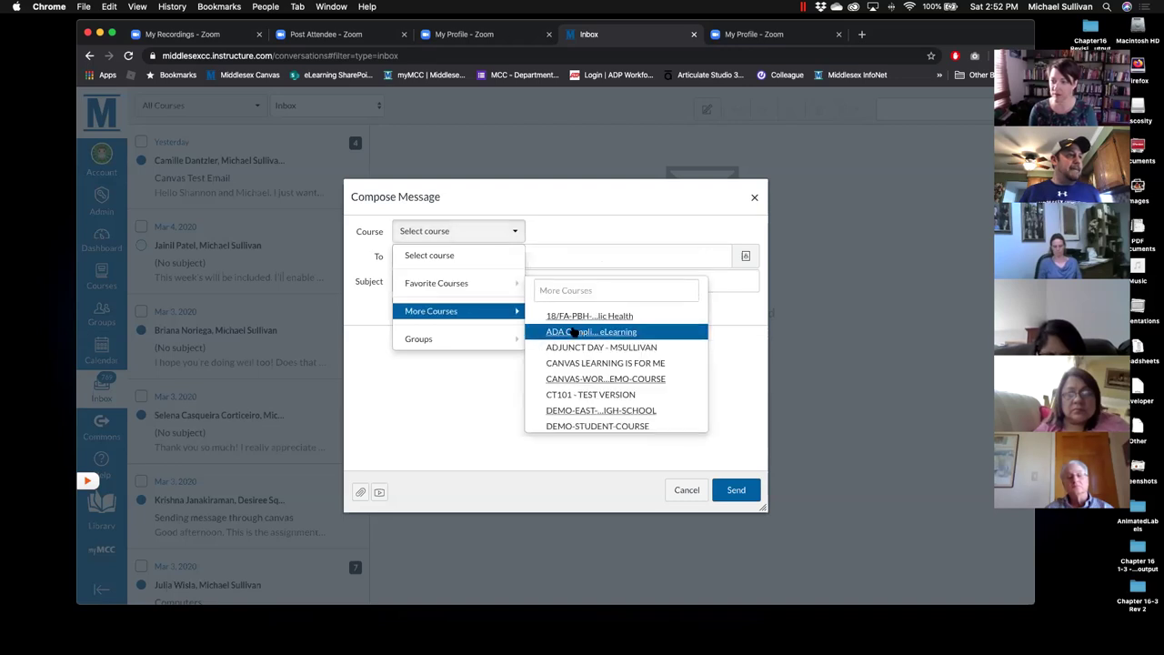
{"action": "scroll", "coordinate": [578, 336], "scroll_direction": "down", "scroll_amount": 3}
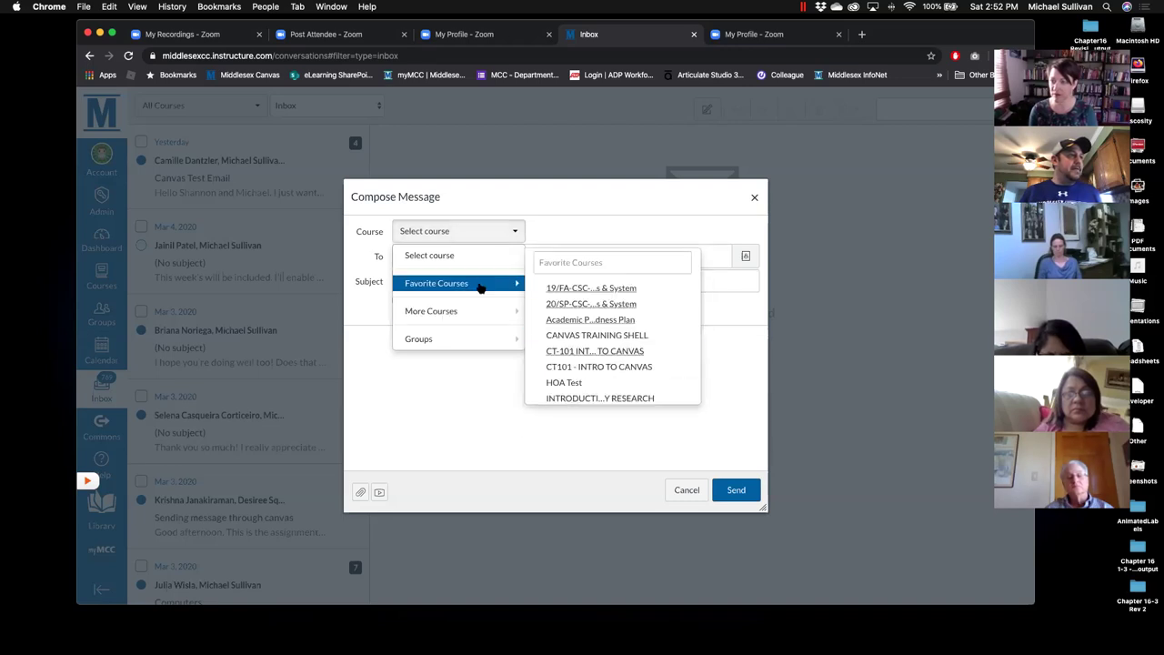
{"action": "scroll", "coordinate": [636, 319], "scroll_direction": "down", "scroll_amount": 5}
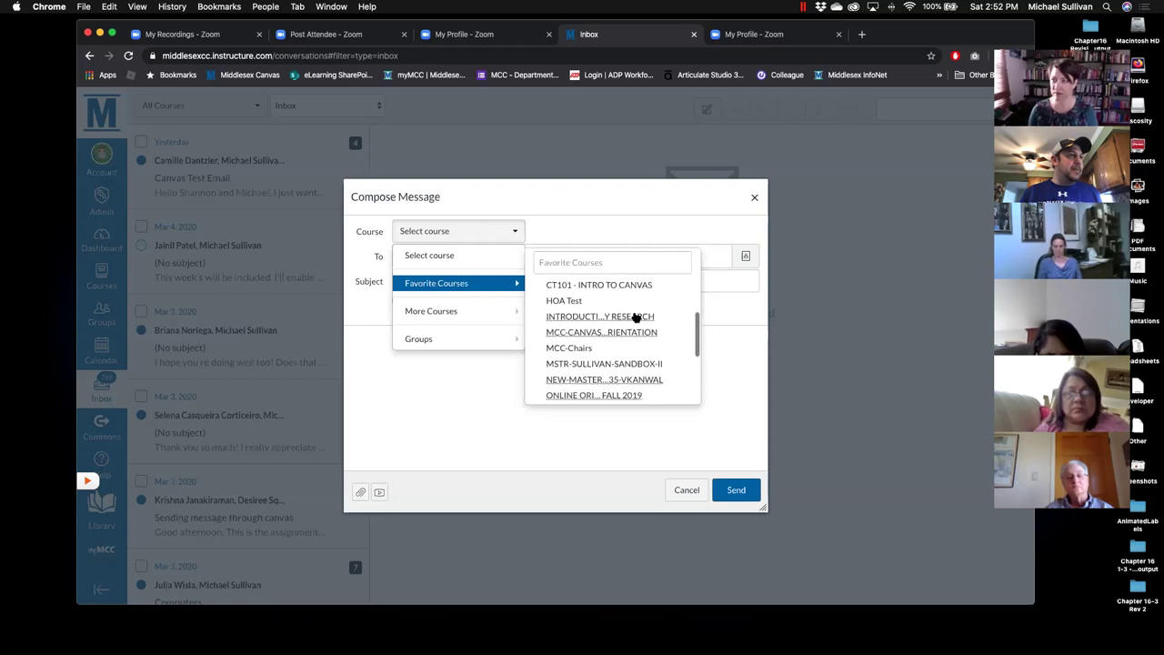
{"action": "scroll", "coordinate": [636, 317], "scroll_direction": "down", "scroll_amount": 3}
{"action": "scroll", "coordinate": [636, 317], "scroll_direction": "up", "scroll_amount": 6}
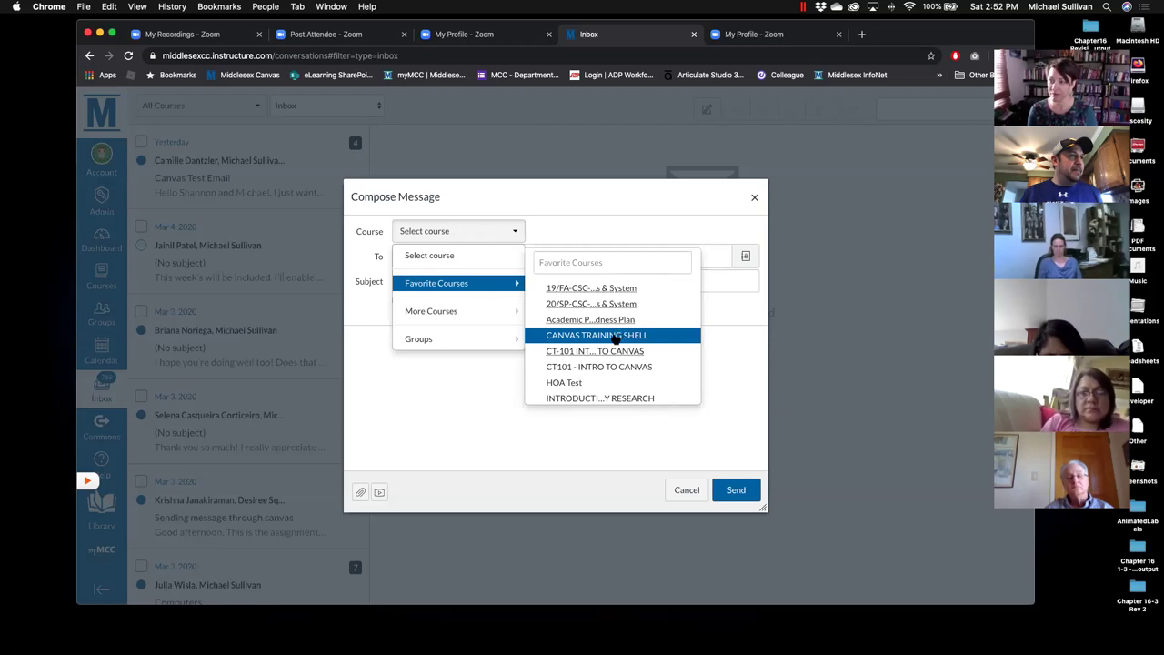
{"action": "left_click", "coordinate": [615, 335]}
Address the message to the individual student listed in the course's Students group.
{"action": "left_click", "coordinate": [414, 259]}
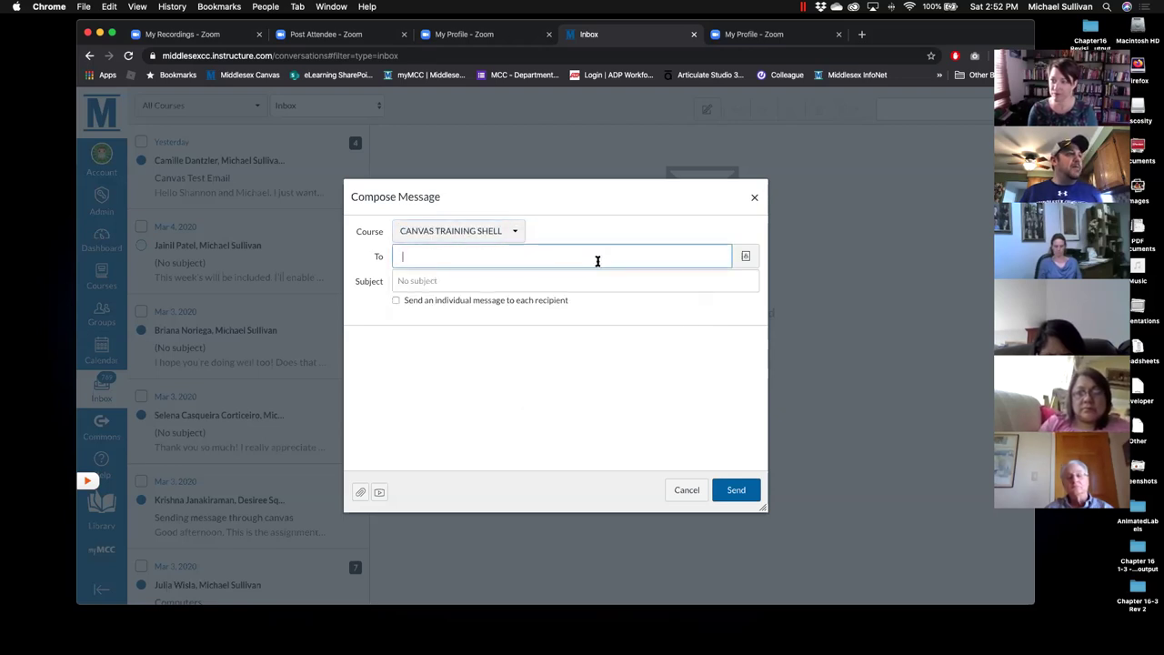
{"action": "left_click", "coordinate": [745, 258]}
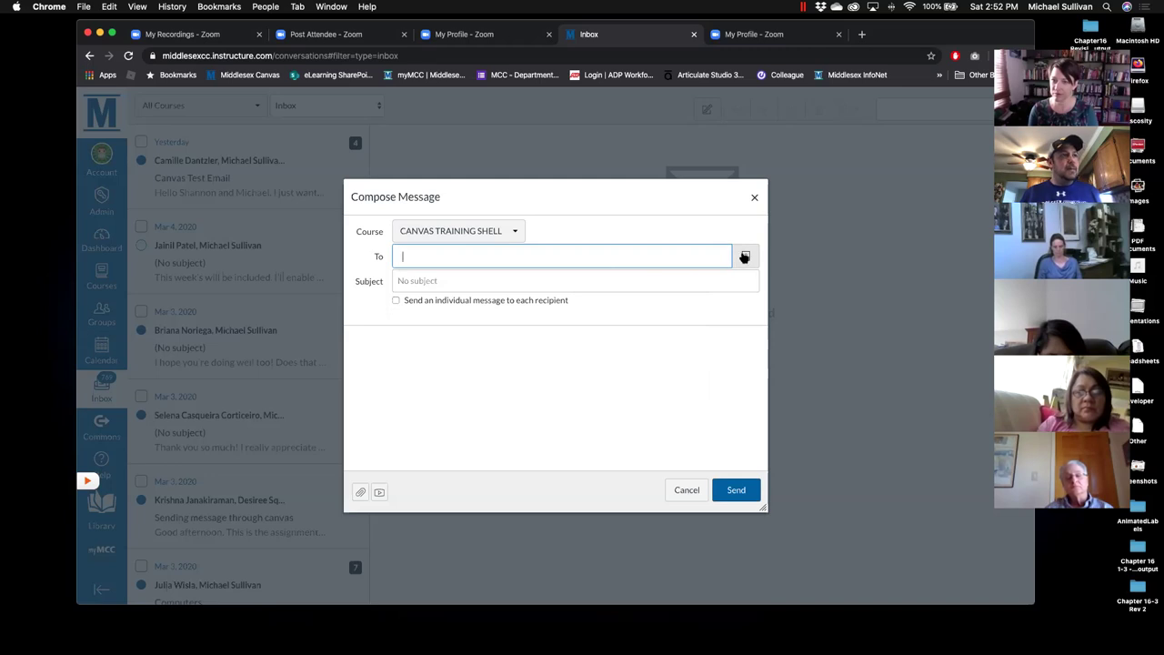
{"action": "left_click", "coordinate": [745, 257]}
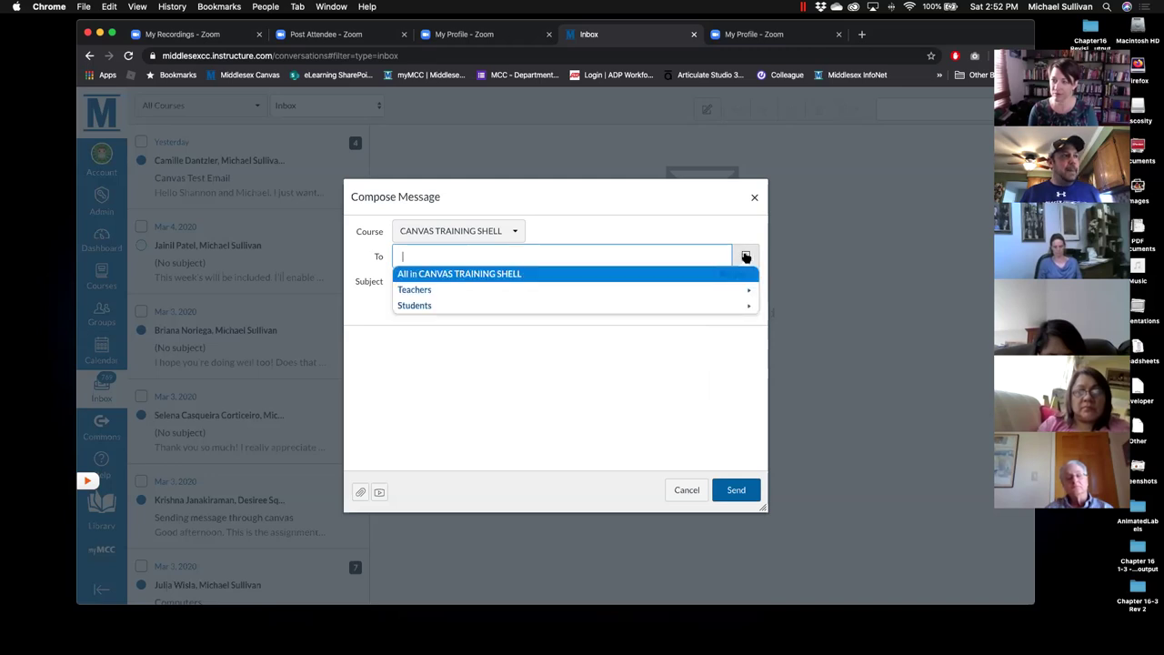
{"action": "left_click", "coordinate": [414, 307]}
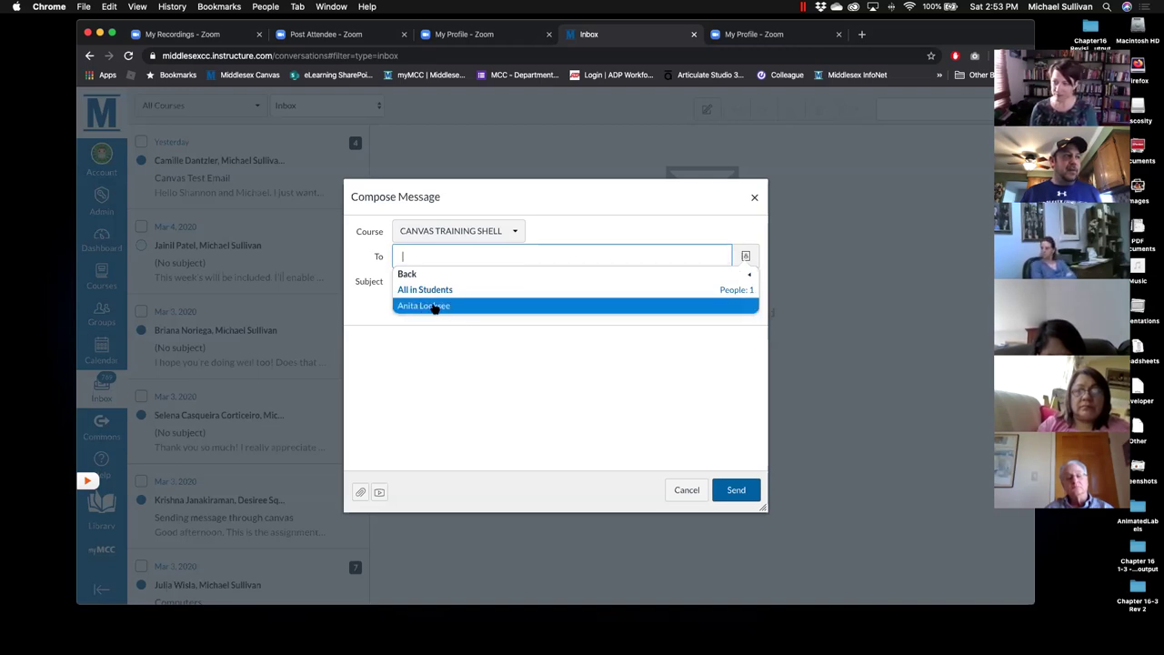
{"action": "left_click", "coordinate": [435, 307]}
Give the message the subject "Hi" and the body "sadf;asdkfja;sdlkfjasdfsadfkljasdfkjasdfl;kasdf", and send it.
{"action": "left_click", "coordinate": [426, 281]}
{"action": "type", "text": "Hi"}
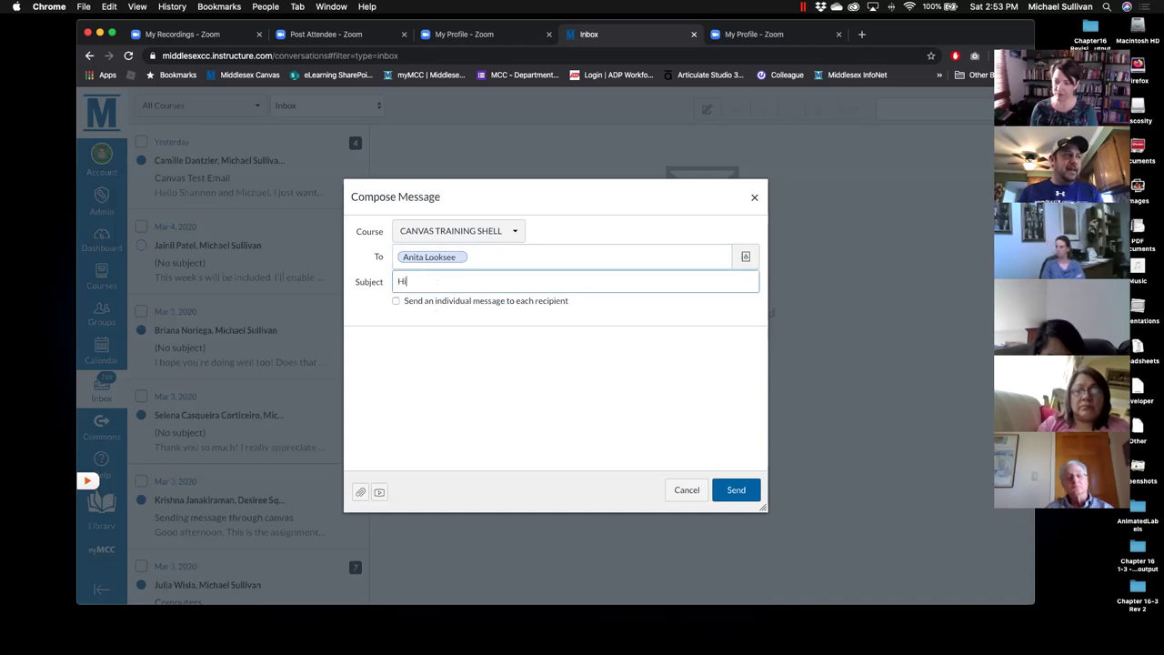
{"action": "left_click", "coordinate": [417, 350]}
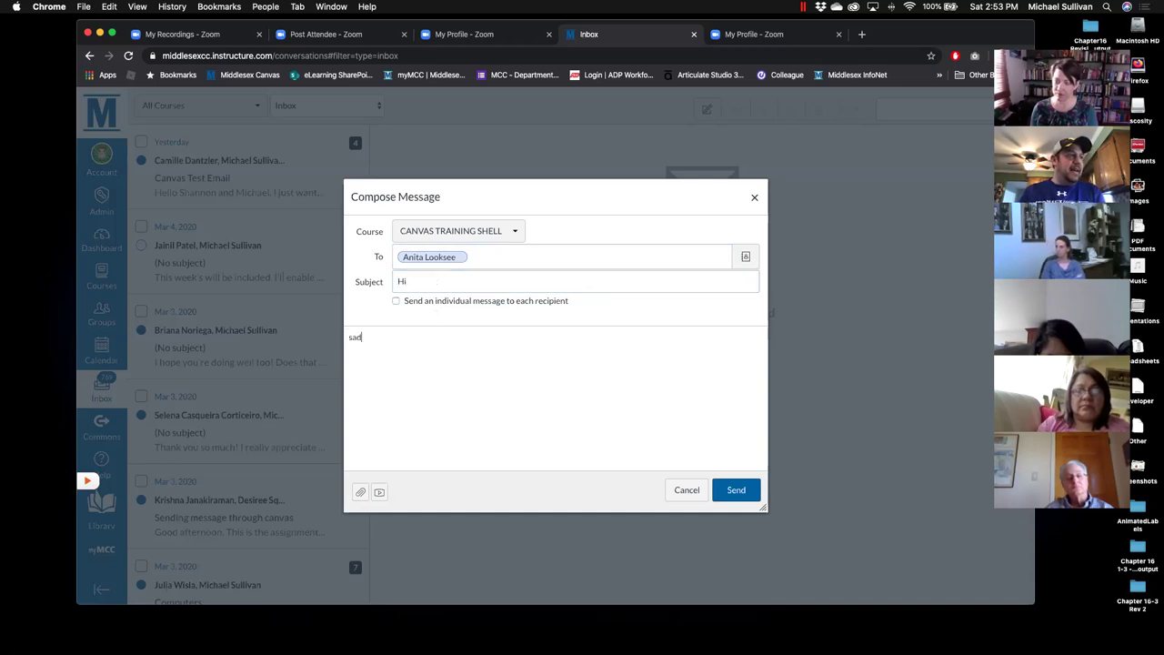
{"action": "type", "text": "sadf;asdkfja;sdlkfjasdfsadfkljasdfkjasdfl;kasdf"}
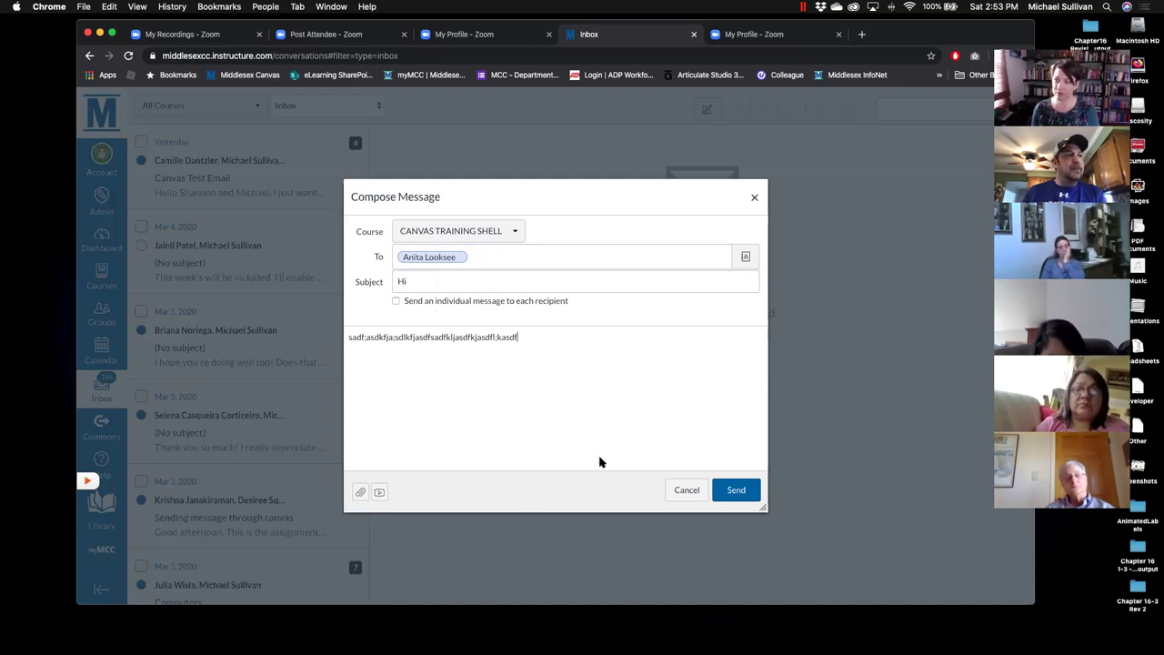
{"action": "left_click", "coordinate": [734, 491]}
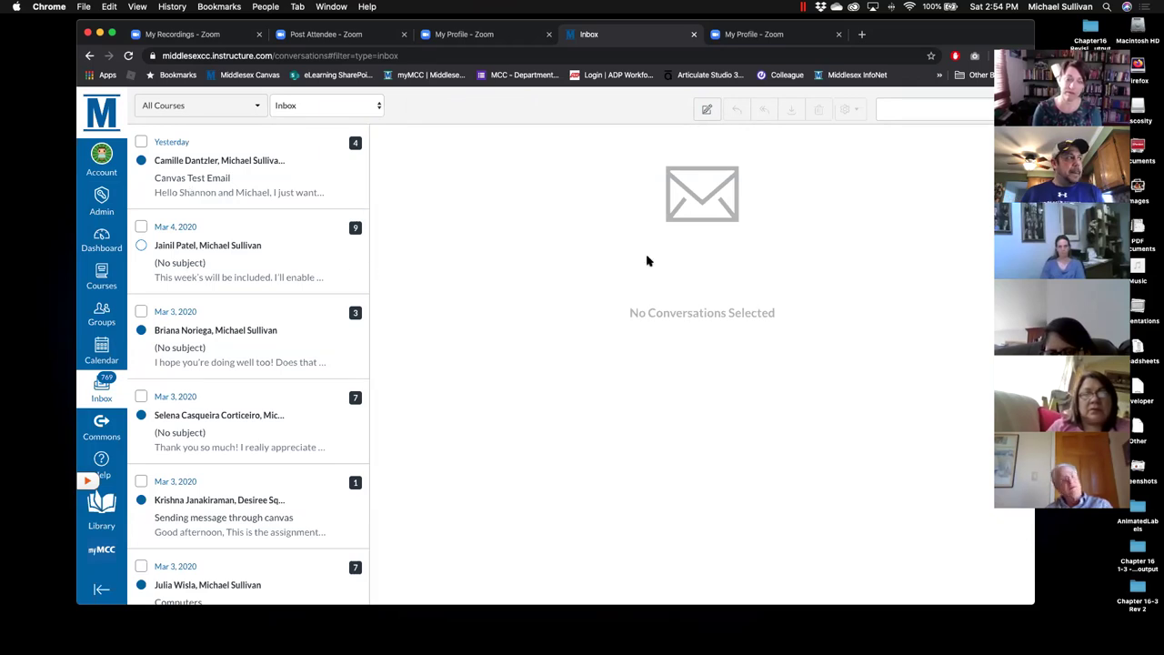
Go to the CANVAS TRAINING SHELL course through the Dashboard and start a new announcement on its Announcements page.
{"action": "left_click", "coordinate": [103, 244]}
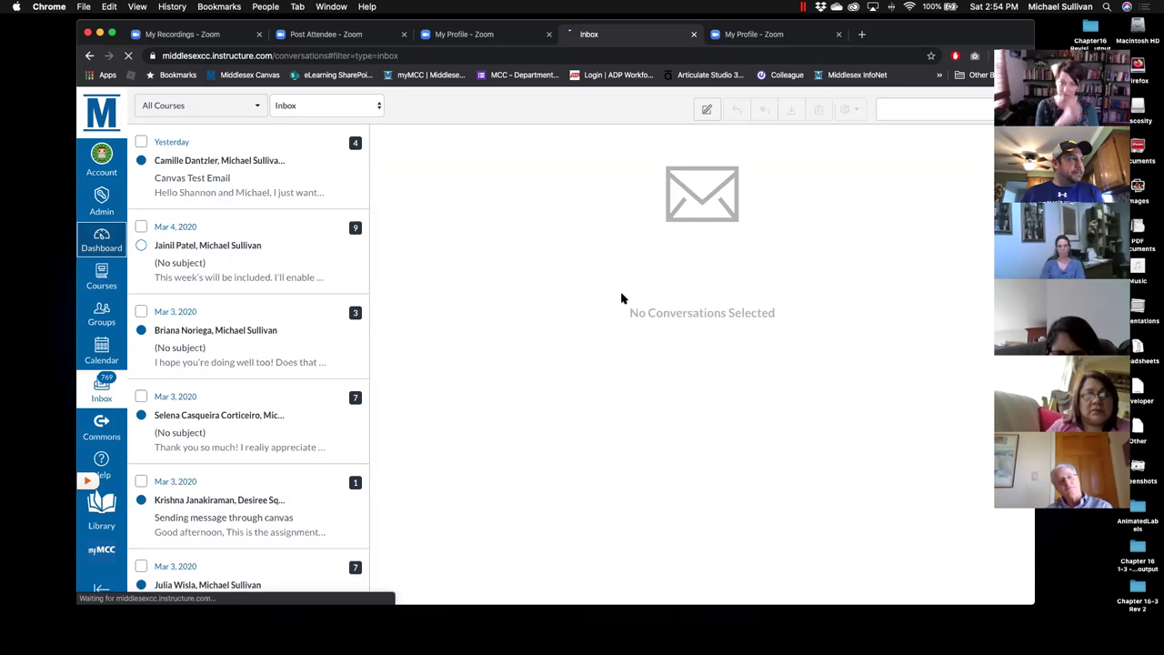
{"action": "scroll", "coordinate": [238, 407], "scroll_direction": "down", "scroll_amount": 5}
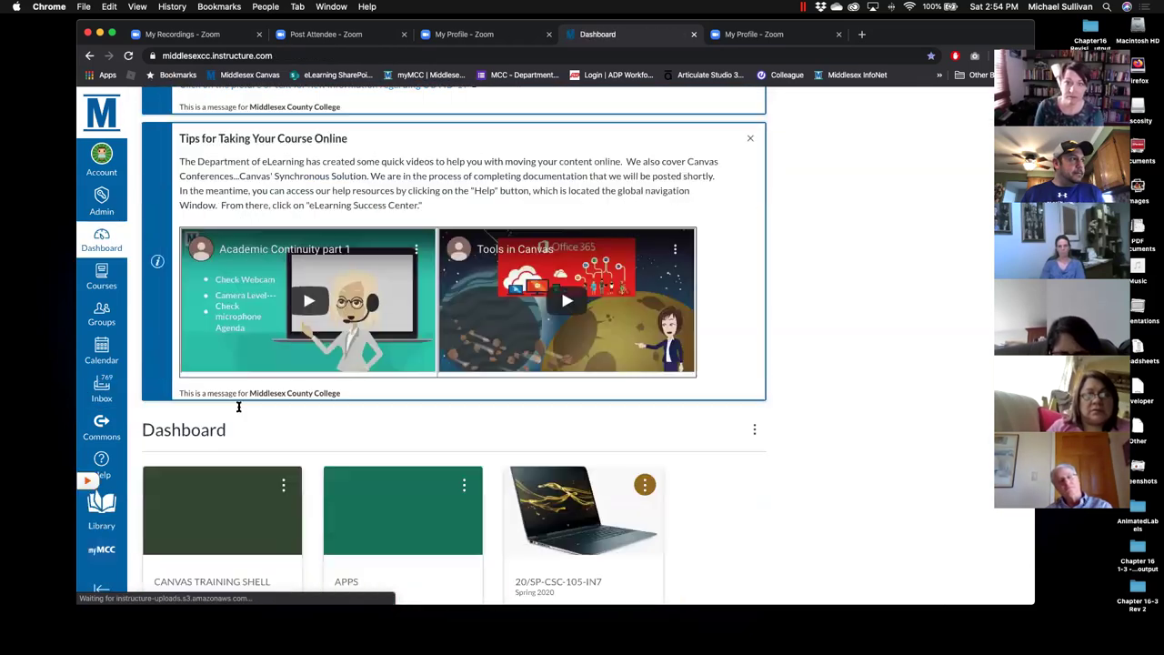
{"action": "left_click", "coordinate": [222, 414]}
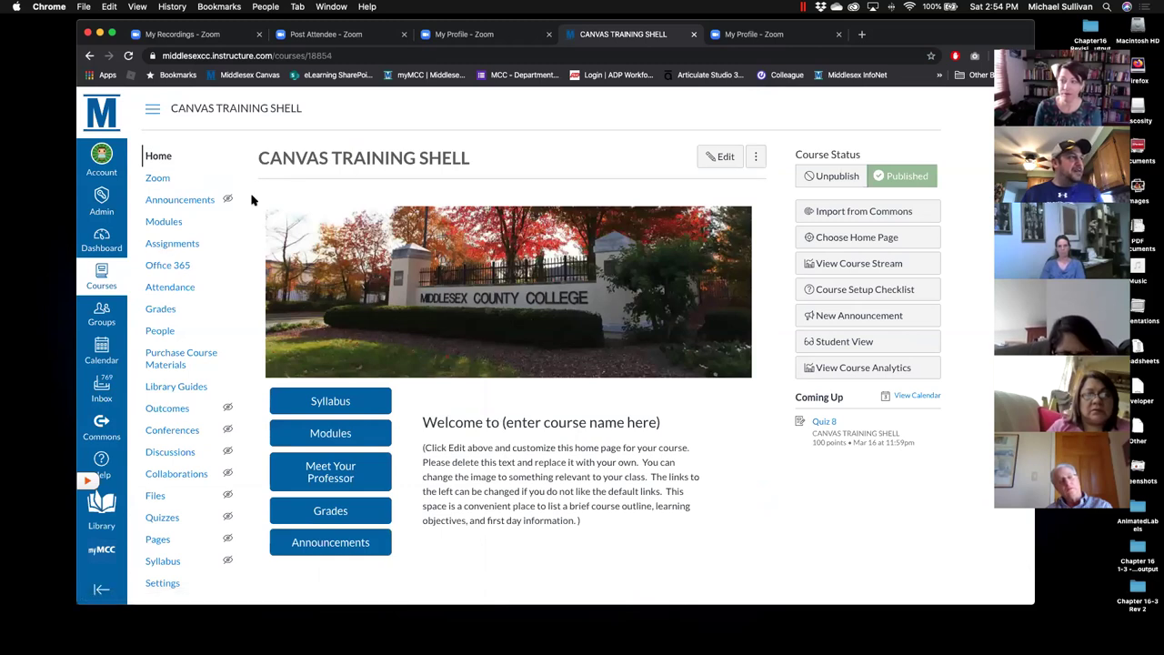
{"action": "left_click", "coordinate": [182, 201]}
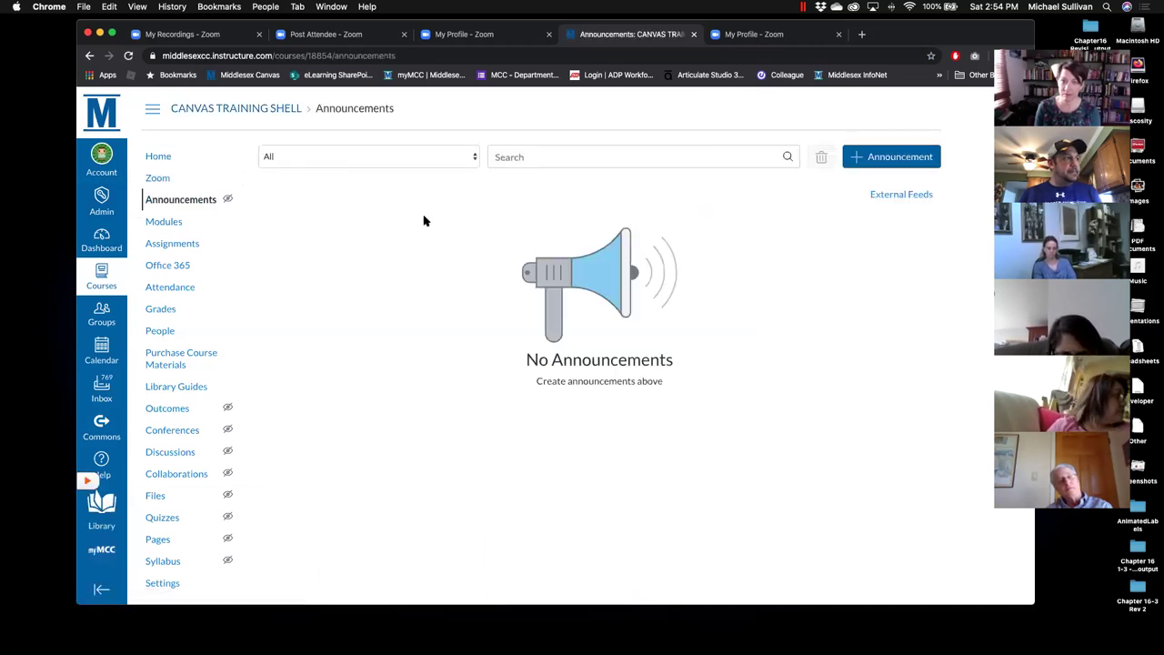
{"action": "left_click", "coordinate": [885, 157]}
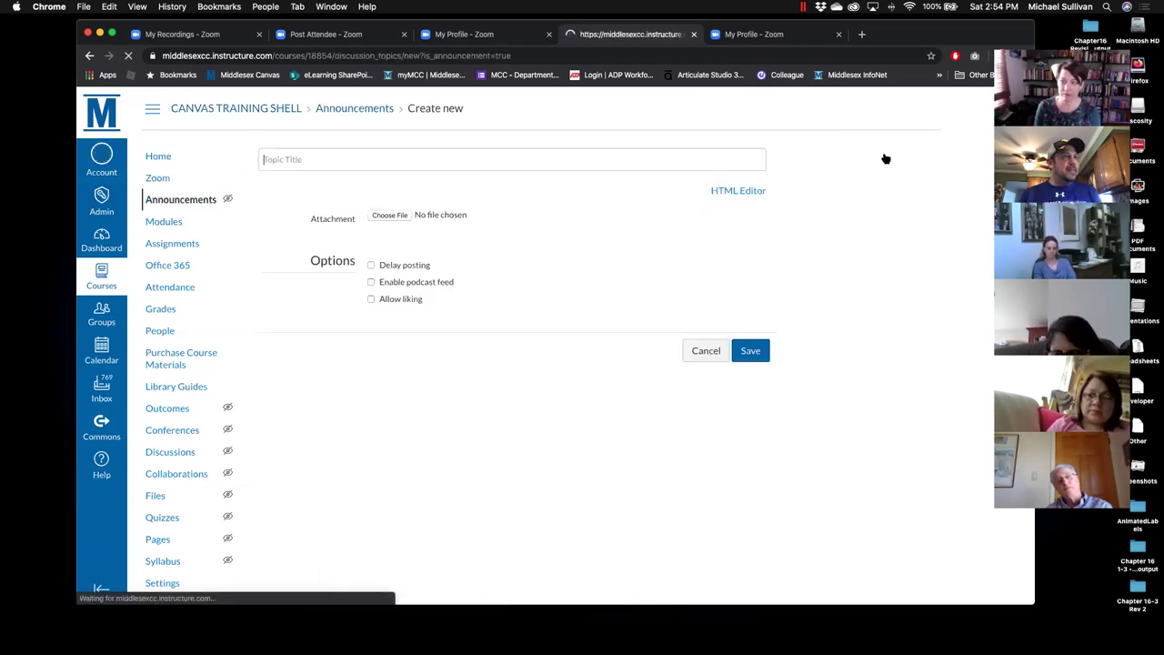
Title the announcement "Welcome to our online portion of class" and write "Welcome Class!" as its content.
{"action": "left_click", "coordinate": [384, 161]}
{"action": "type", "text": "Welcome to our"}
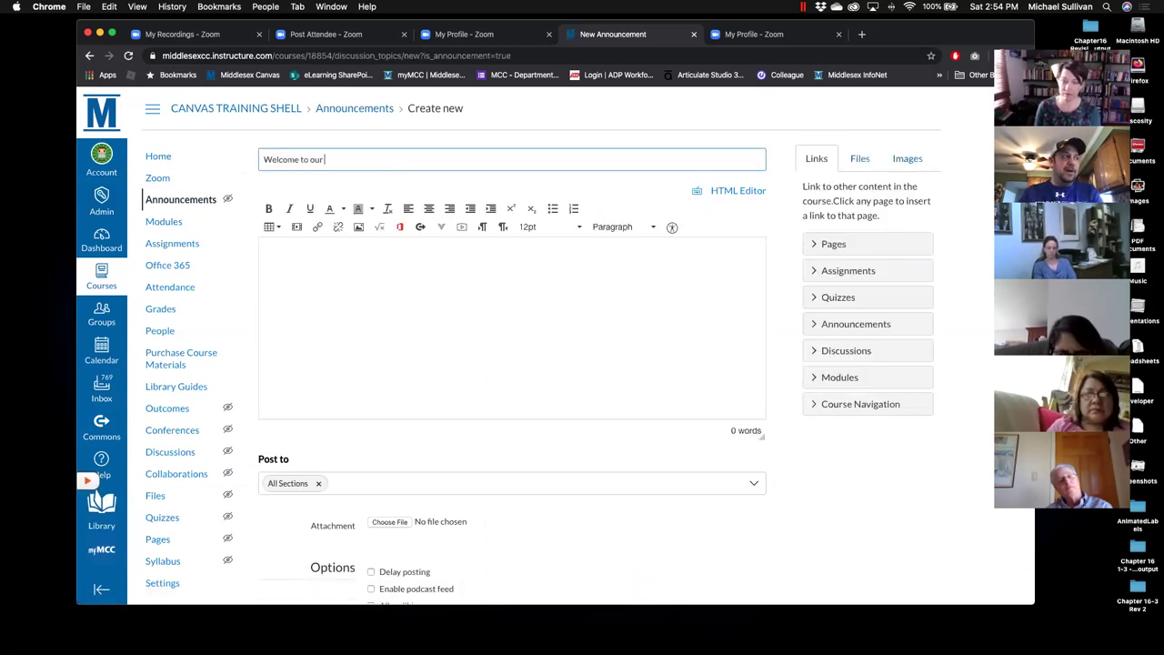
{"action": "type", "text": " online portino of class"}
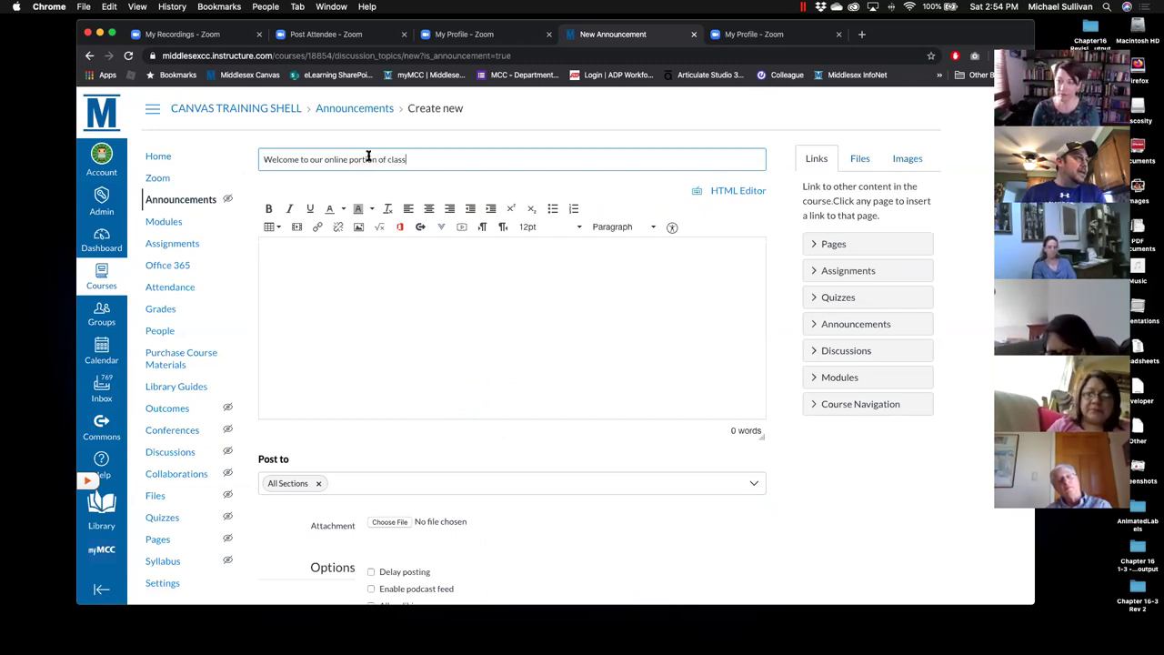
{"action": "left_click", "coordinate": [349, 257]}
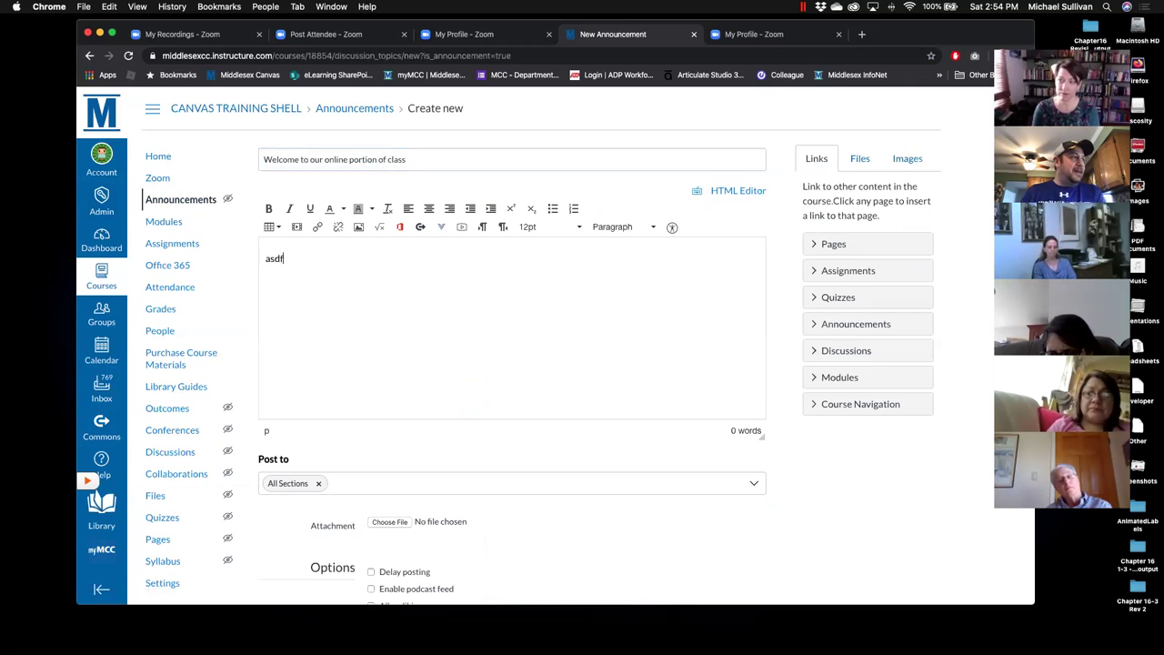
{"action": "type", "text": "Welcome Class!"}
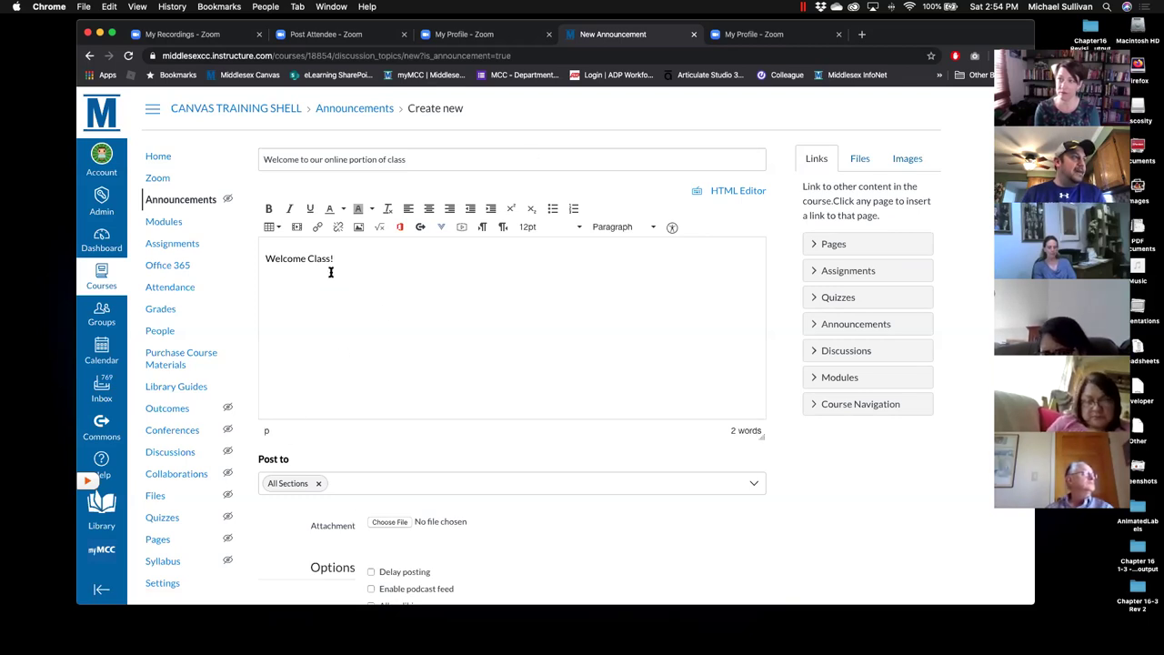
{"action": "left_click", "coordinate": [297, 228]}
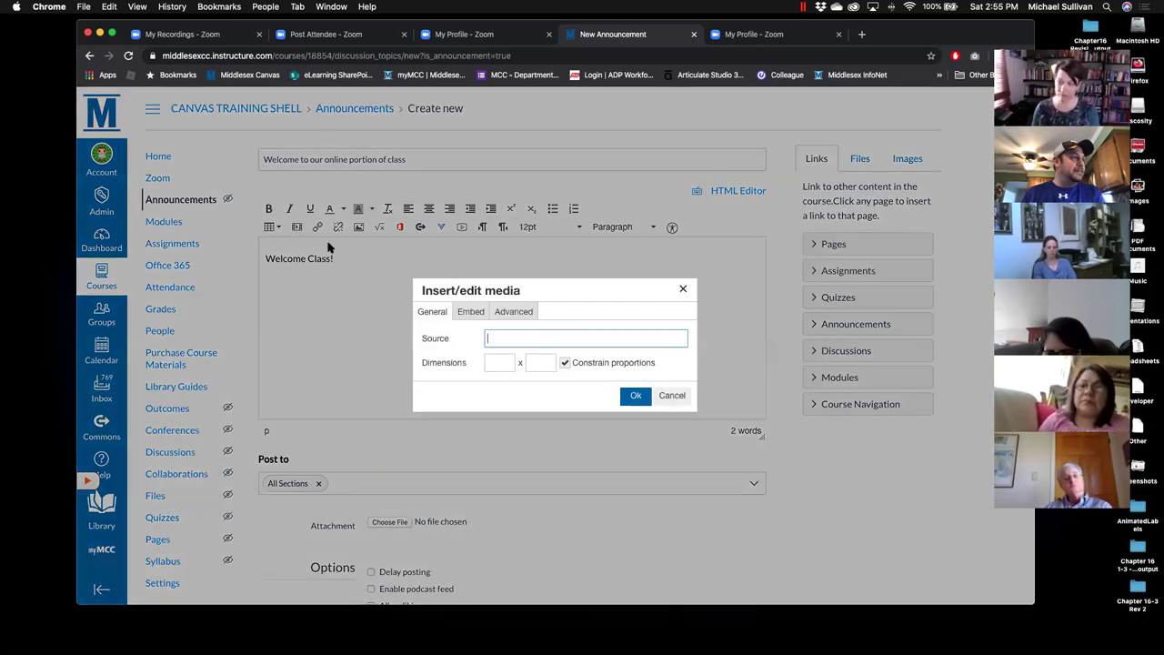
{"action": "left_click", "coordinate": [470, 311]}
{"action": "left_click", "coordinate": [426, 312]}
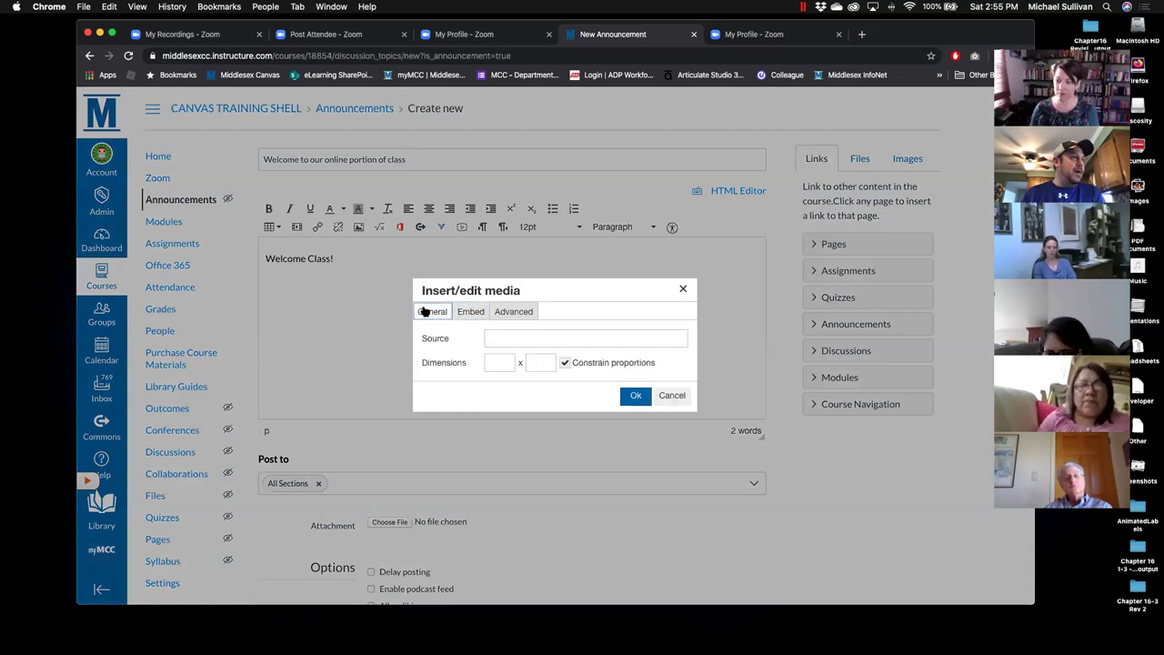
{"action": "left_click", "coordinate": [503, 339]}
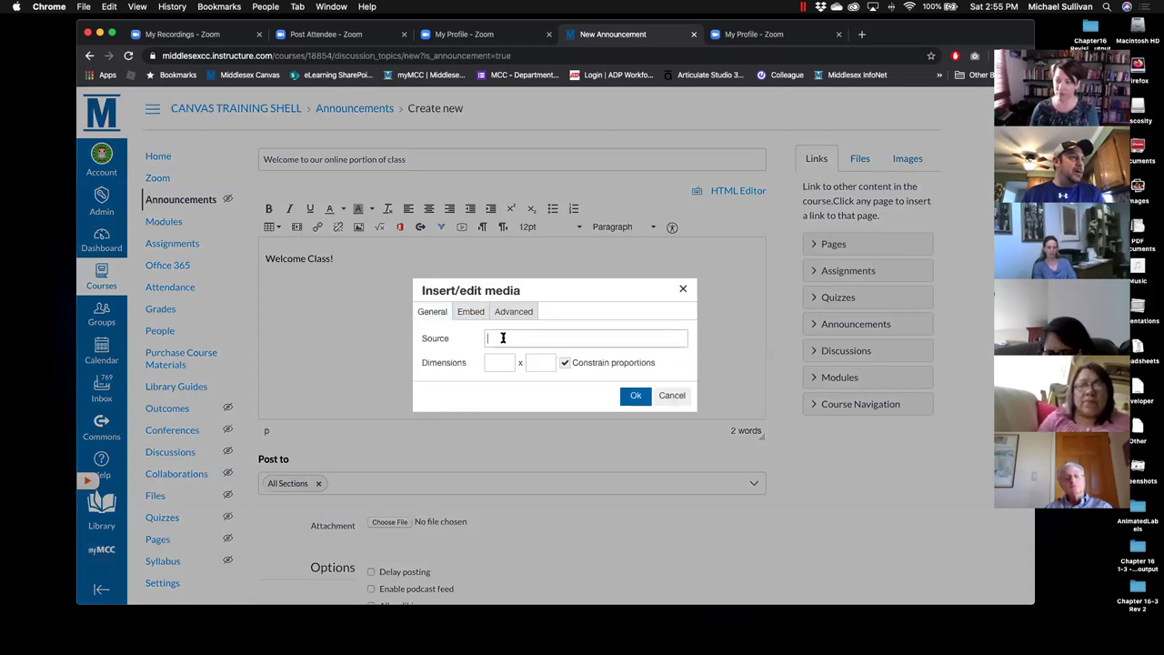
{"action": "left_click", "coordinate": [671, 394]}
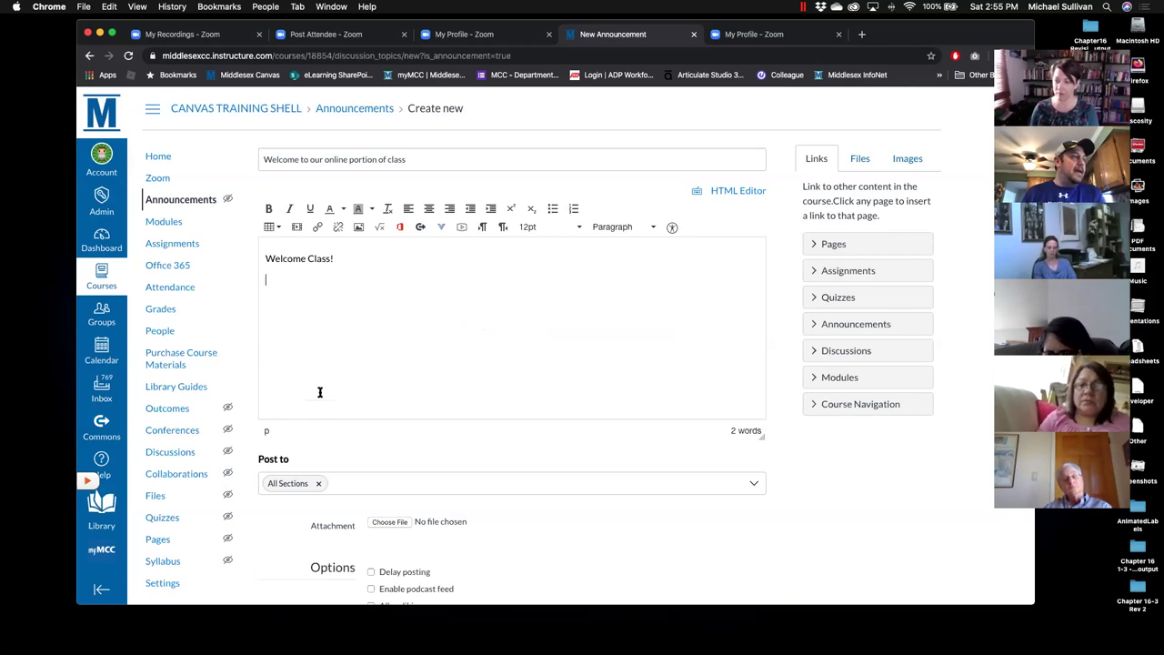
Save the announcement for All Sections without an attachment and return to the course home page.
{"action": "scroll", "coordinate": [331, 390], "scroll_direction": "down", "scroll_amount": 1}
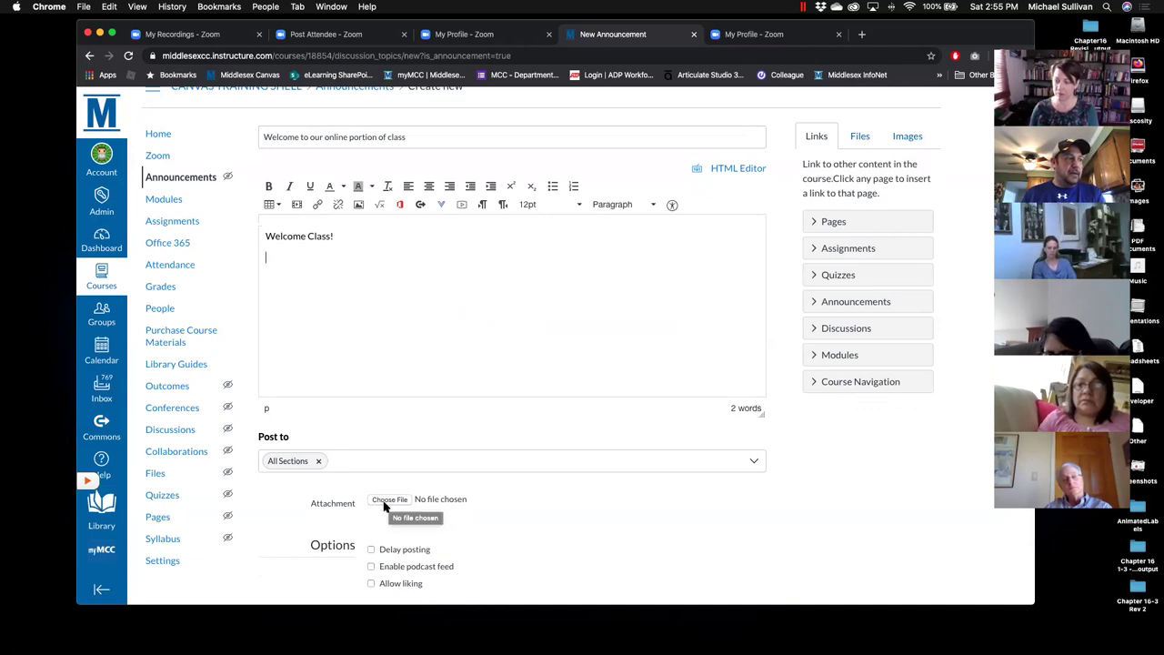
{"action": "scroll", "coordinate": [385, 506], "scroll_direction": "down", "scroll_amount": 3}
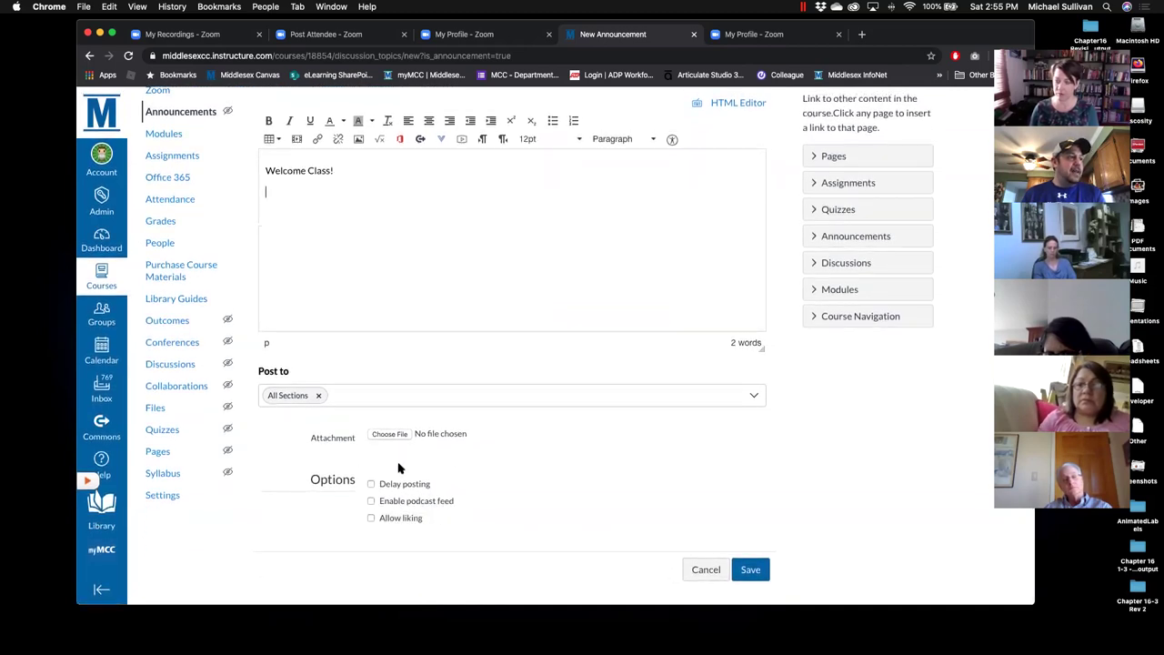
{"action": "left_click", "coordinate": [750, 570]}
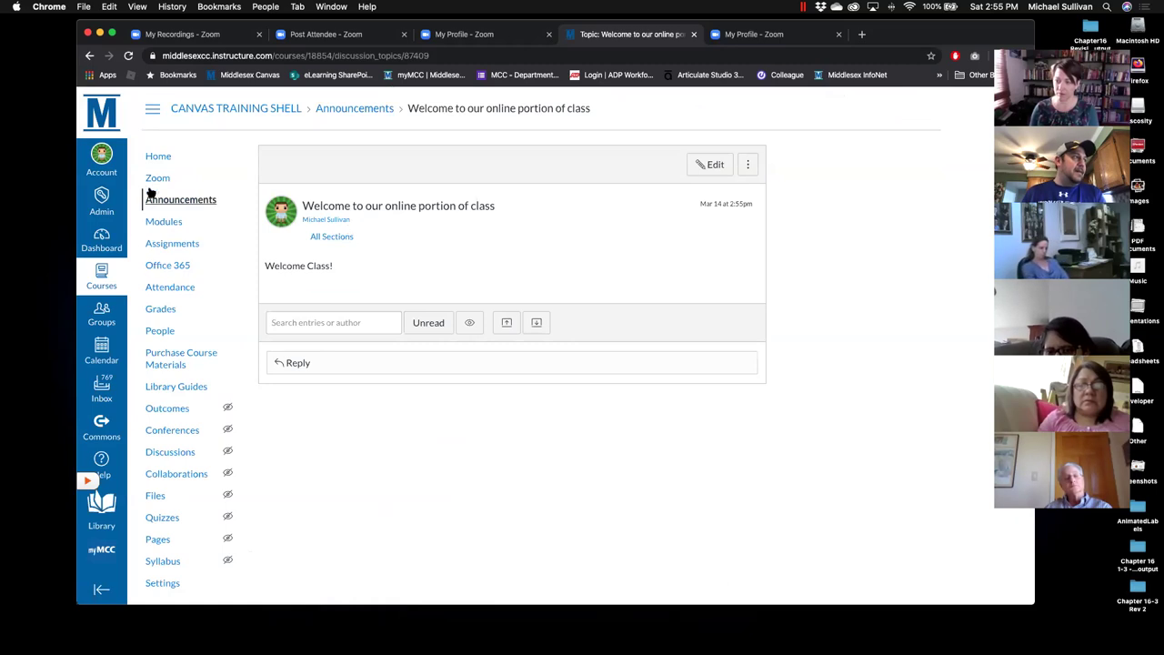
{"action": "left_click", "coordinate": [156, 156]}
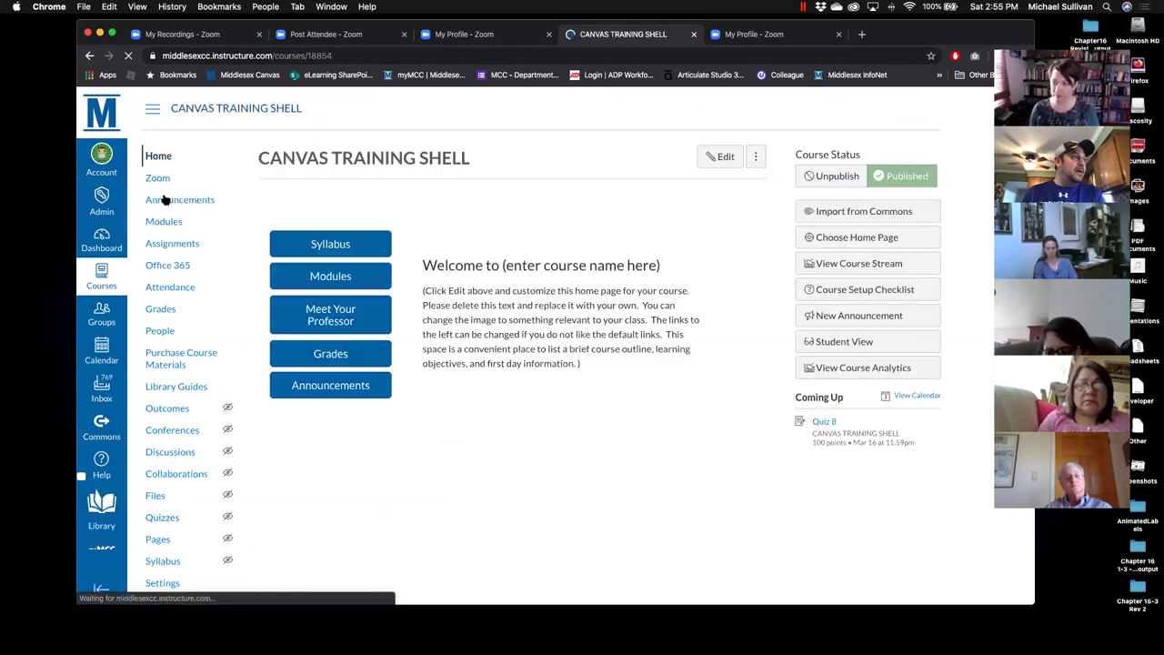
View the course's Announcements page, and open Office 365 from the myMCC portal.
{"action": "left_click", "coordinate": [166, 202]}
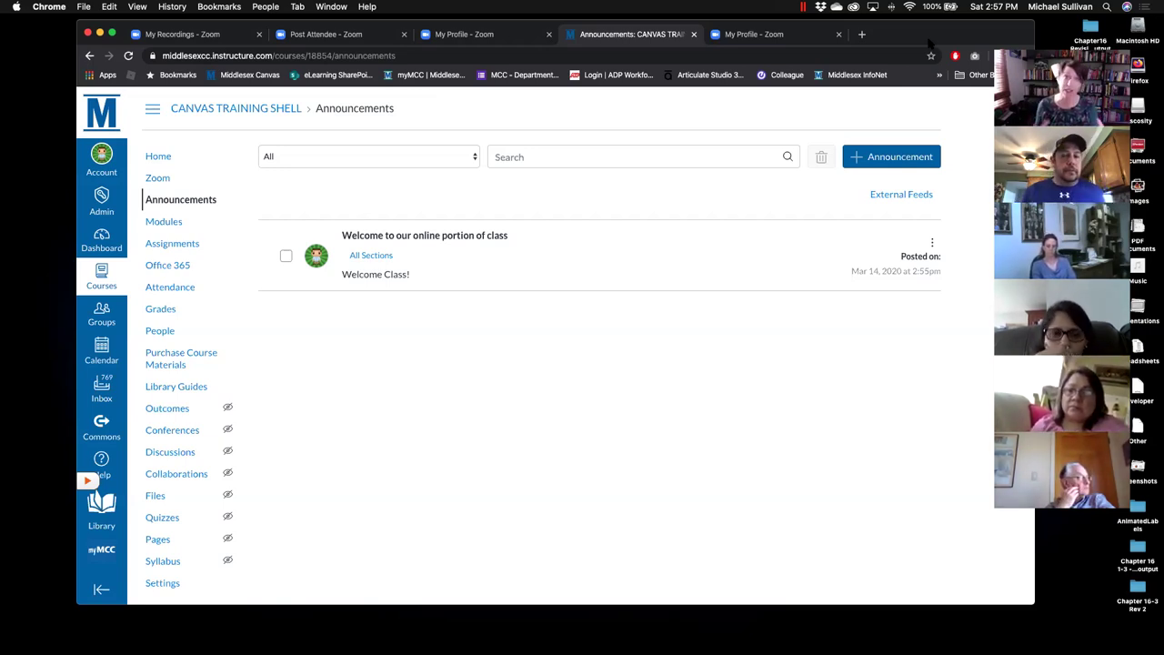
{"action": "left_click", "coordinate": [397, 75]}
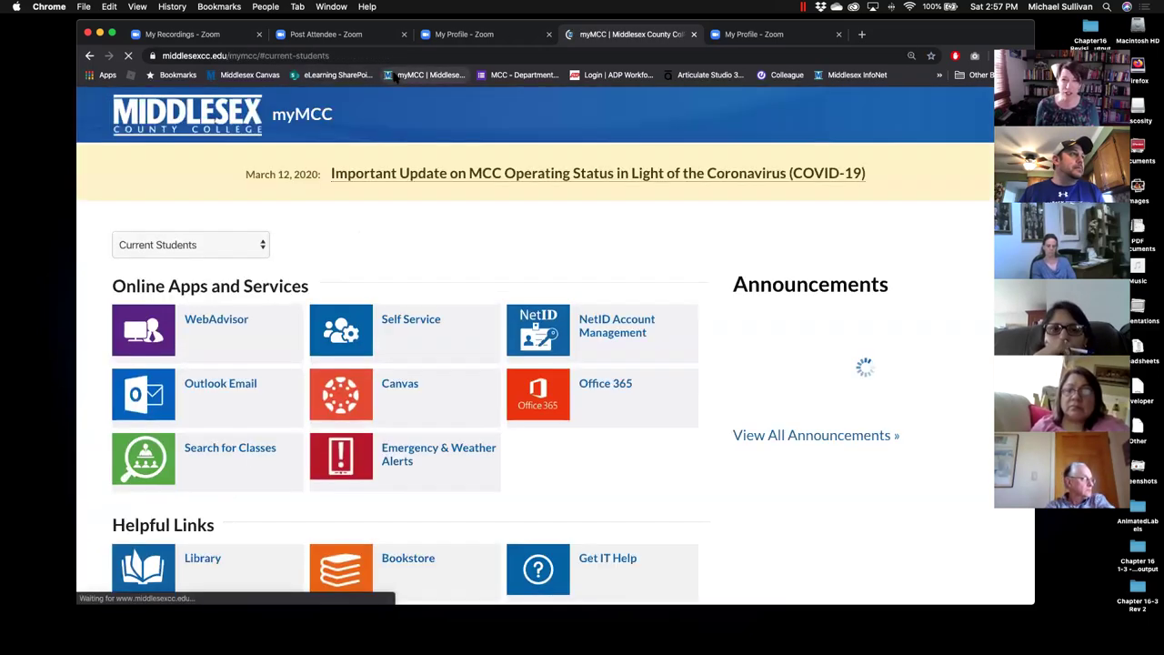
{"action": "scroll", "coordinate": [600, 285], "scroll_direction": "down", "scroll_amount": 2}
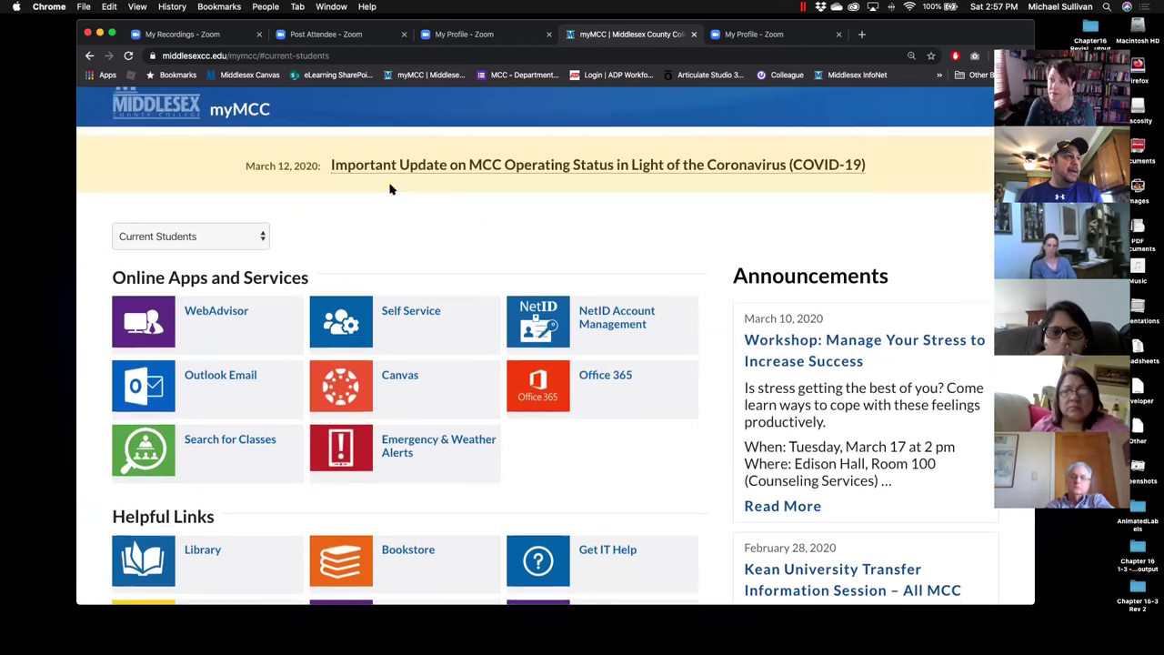
{"action": "left_click", "coordinate": [599, 382]}
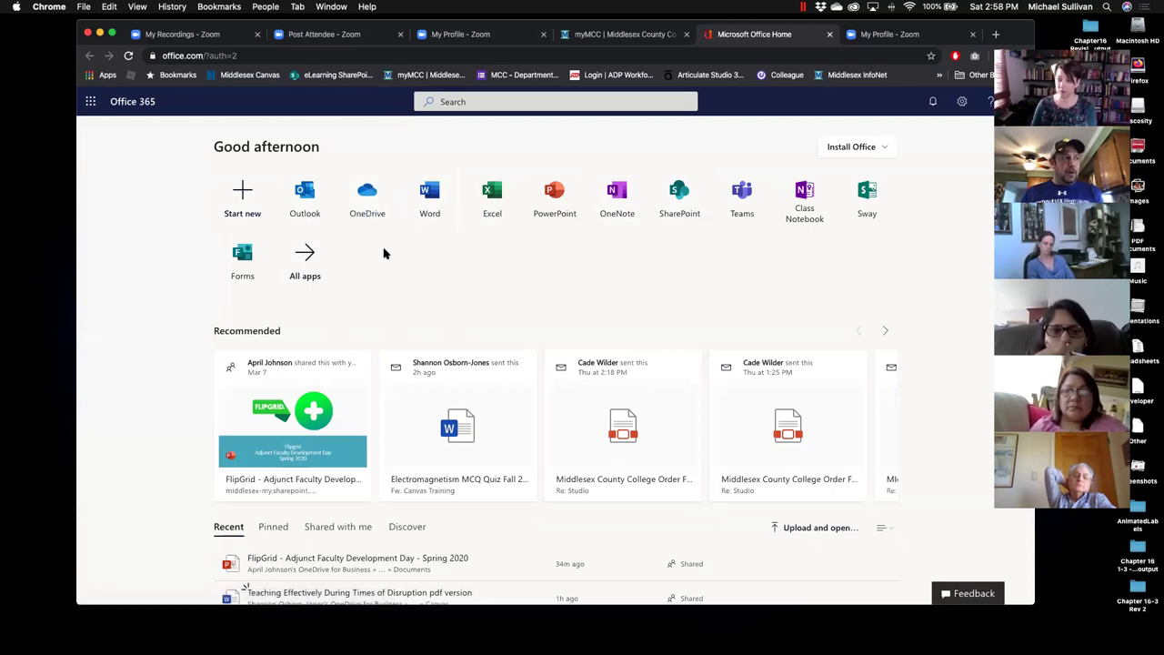
Open OneDrive from Office 365 and look through the folders under My files.
{"action": "left_click", "coordinate": [364, 198]}
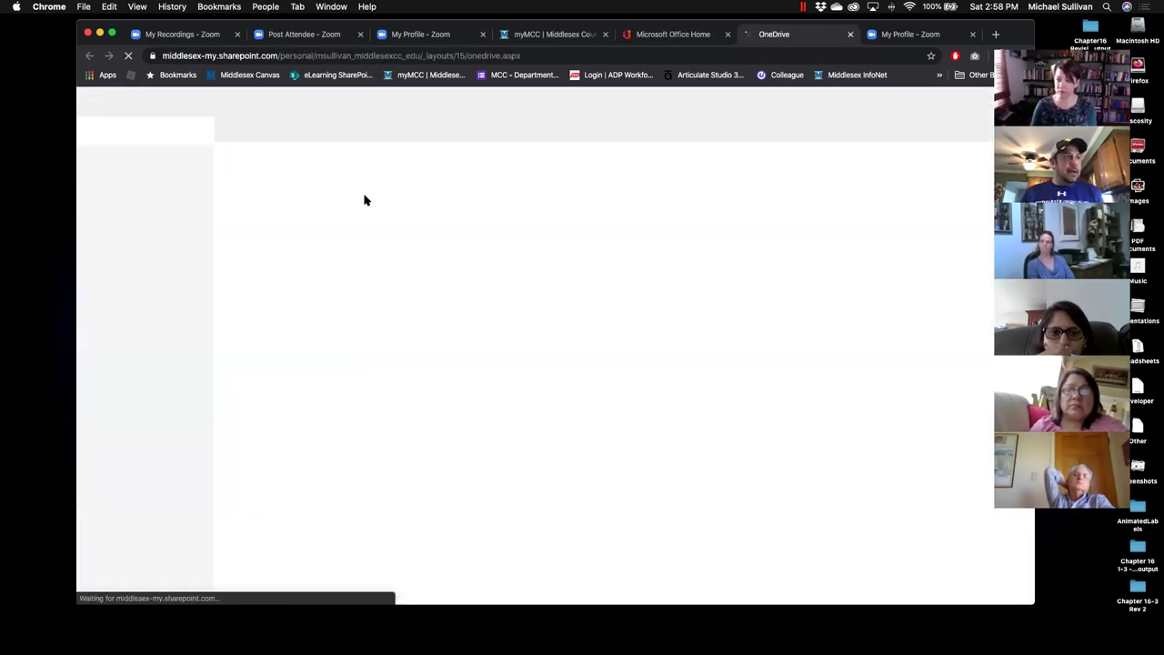
{"action": "scroll", "coordinate": [432, 337], "scroll_direction": "down", "scroll_amount": 2}
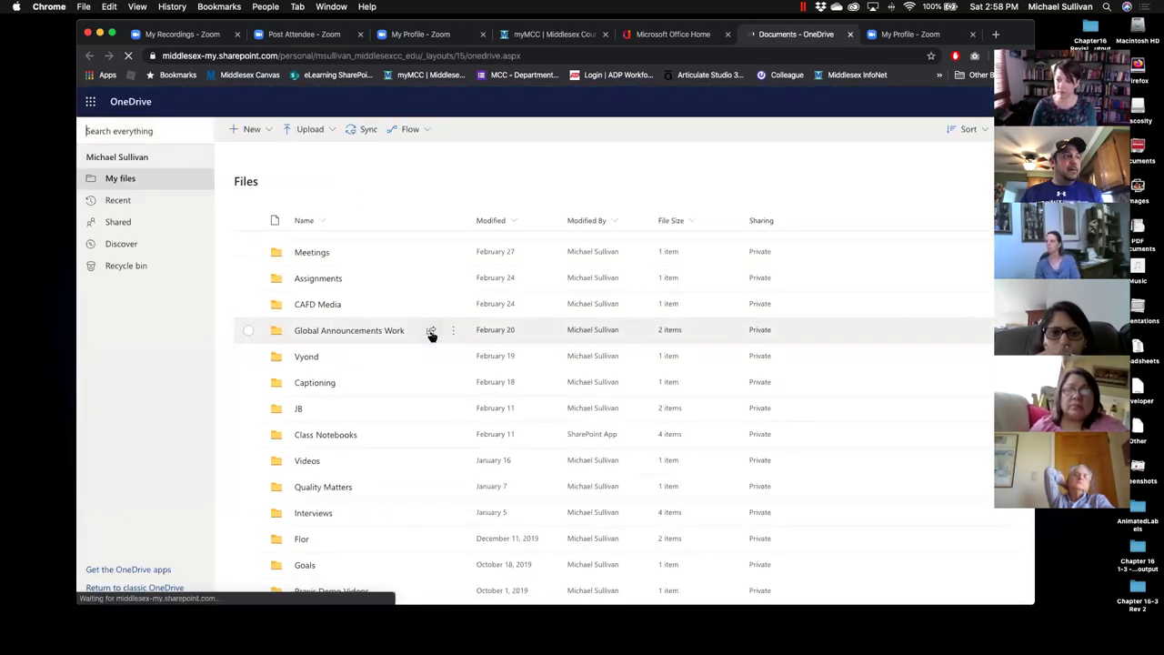
{"action": "scroll", "coordinate": [432, 336], "scroll_direction": "down", "scroll_amount": 10}
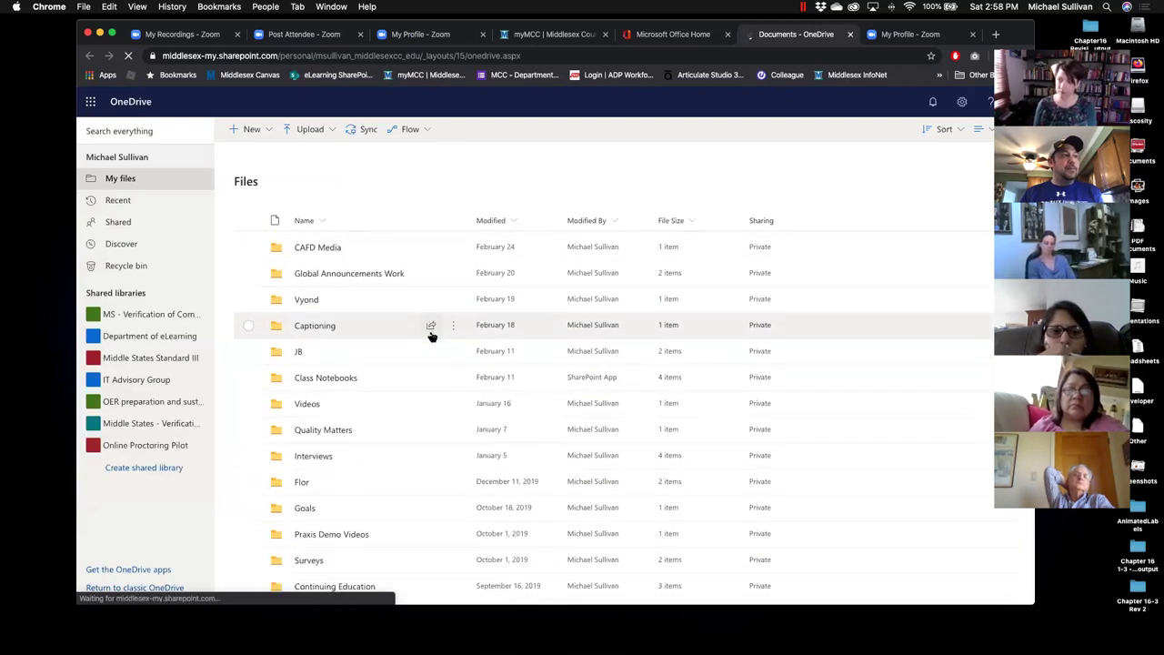
{"action": "scroll", "coordinate": [432, 335], "scroll_direction": "down", "scroll_amount": 15}
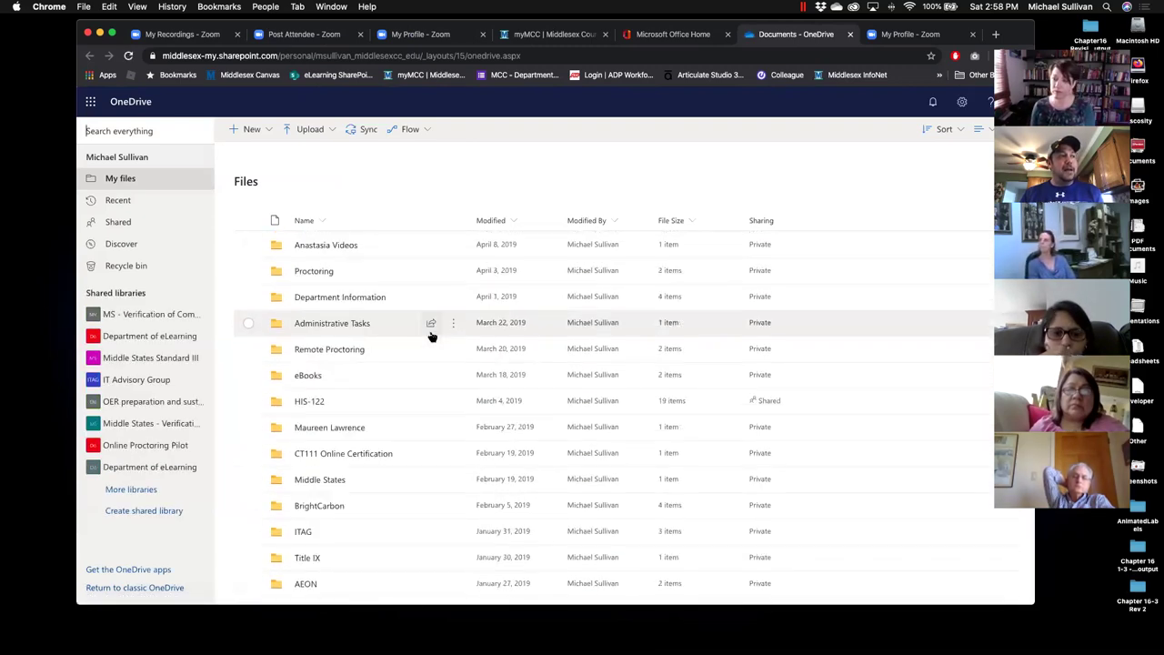
{"action": "scroll", "coordinate": [431, 334], "scroll_direction": "down", "scroll_amount": 5}
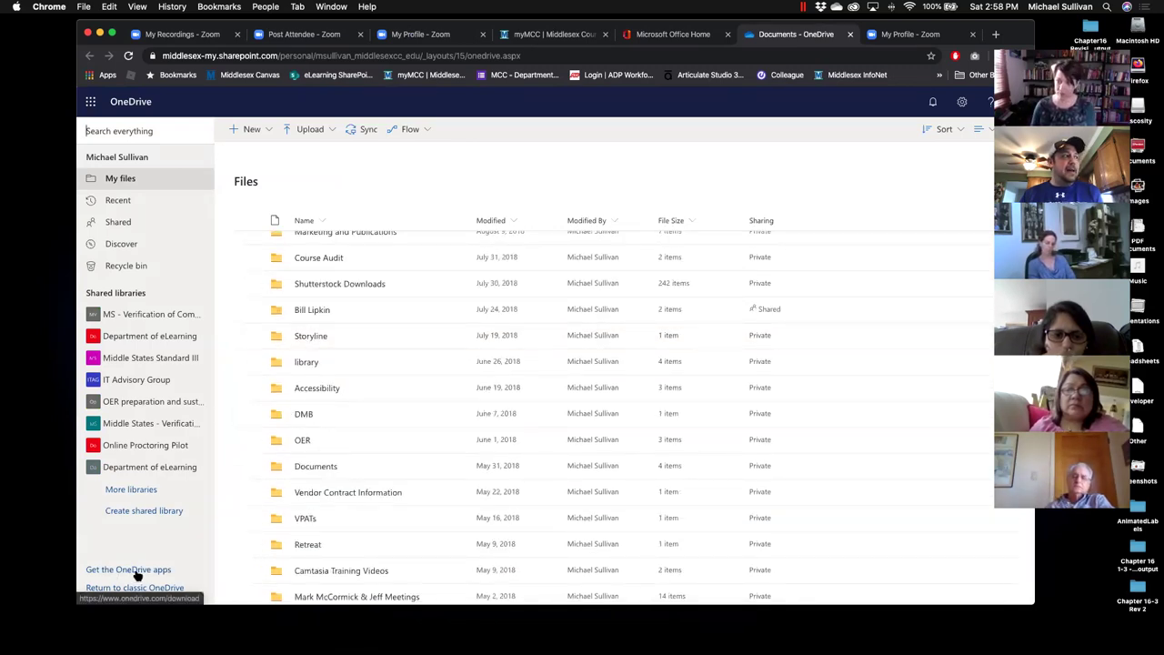
{"action": "scroll", "coordinate": [454, 504], "scroll_direction": "up", "scroll_amount": 2}
{"action": "scroll", "coordinate": [454, 504], "scroll_direction": "up", "scroll_amount": 15}
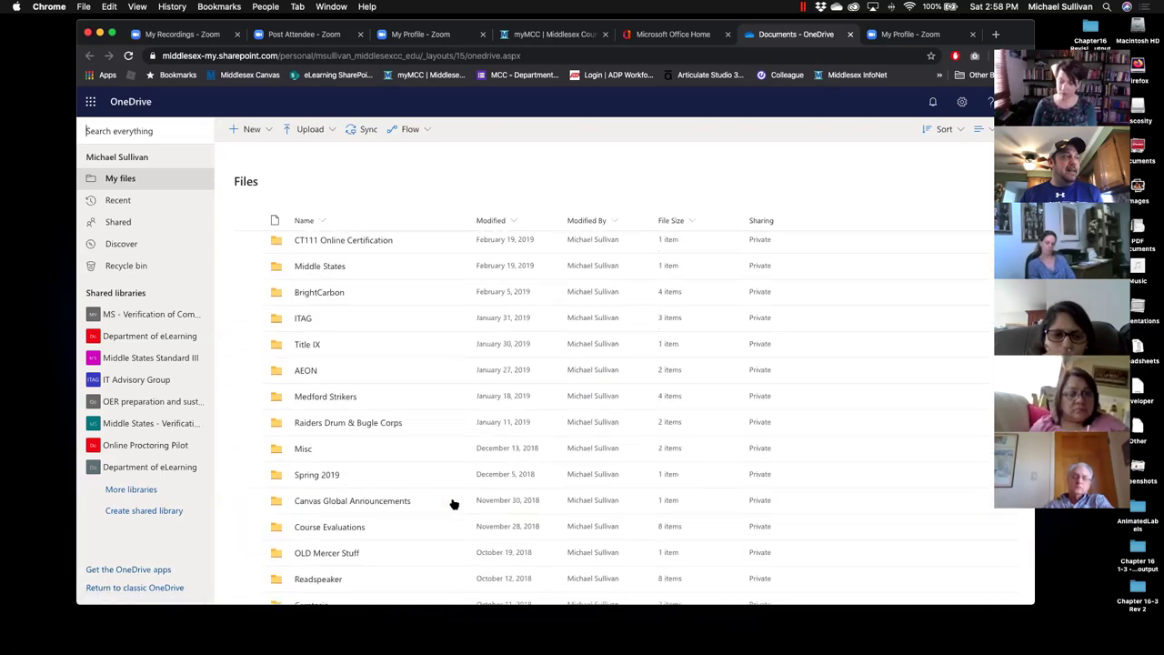
{"action": "scroll", "coordinate": [454, 504], "scroll_direction": "up", "scroll_amount": 10}
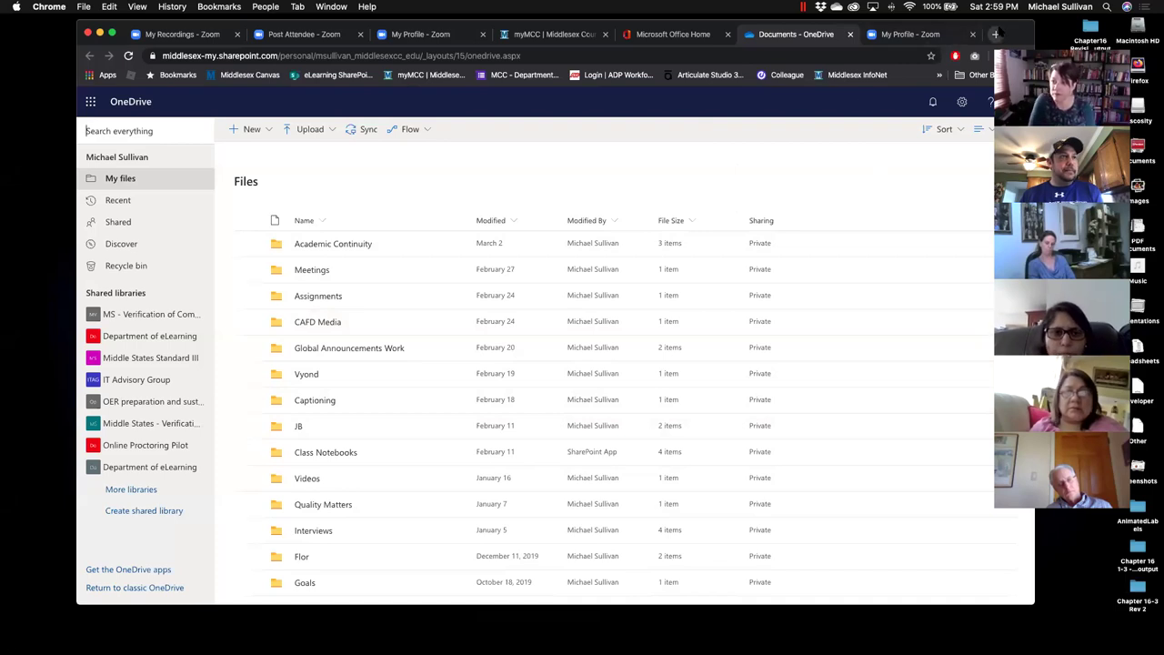
Open the My account page of the signed-in Office 365 user from OneDrive.
{"action": "left_click_drag", "start_coordinate": [1018, 30], "coordinate": [976, 28]}
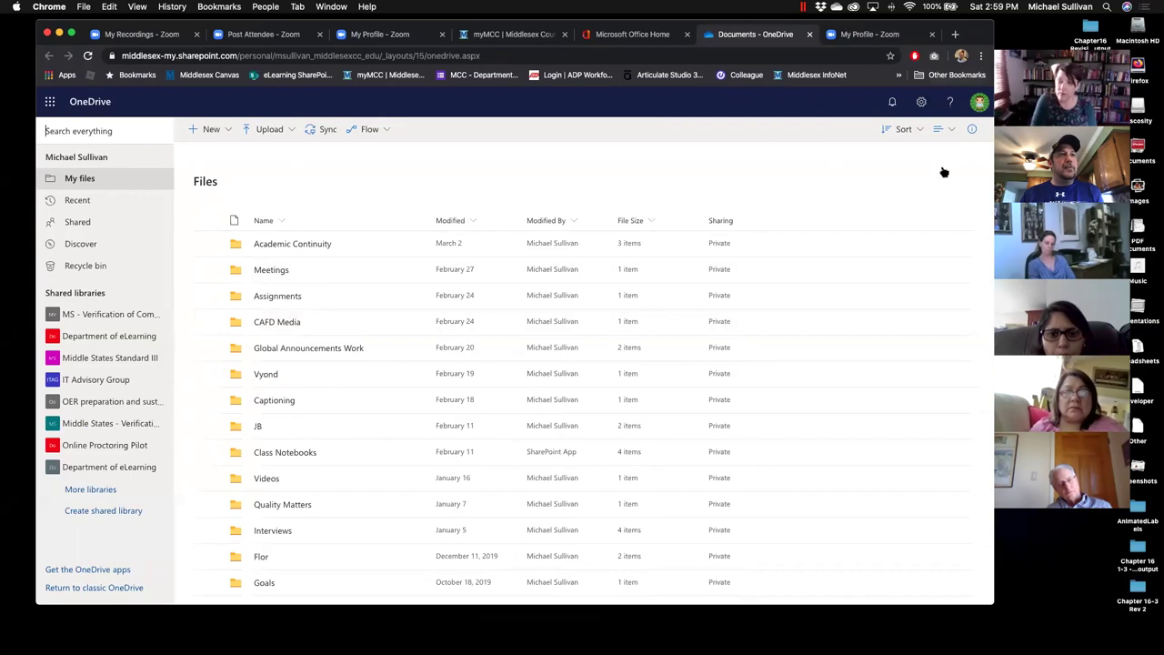
{"action": "scroll", "coordinate": [946, 209], "scroll_direction": "down", "scroll_amount": 3}
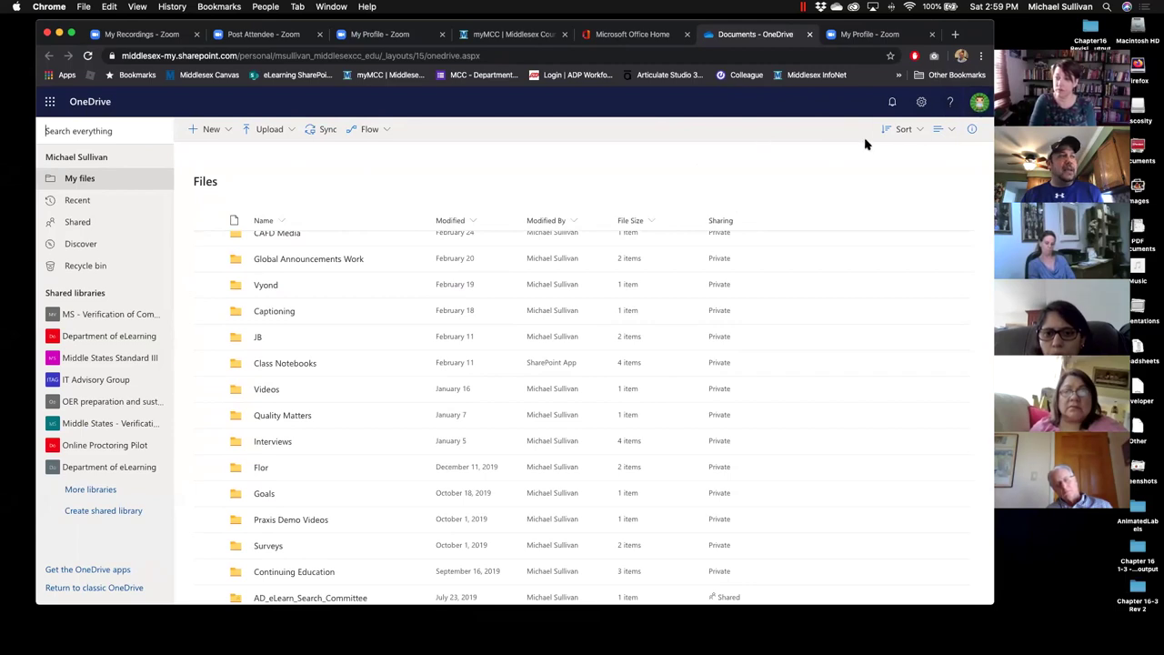
{"action": "left_click", "coordinate": [979, 103]}
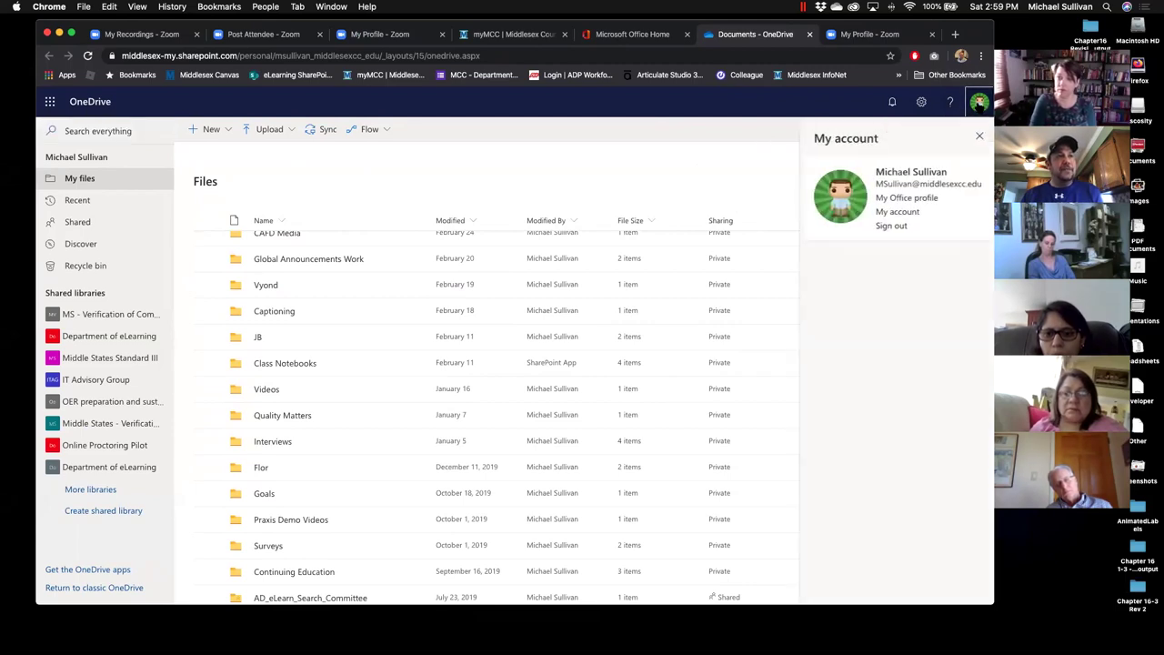
{"action": "left_click", "coordinate": [895, 213]}
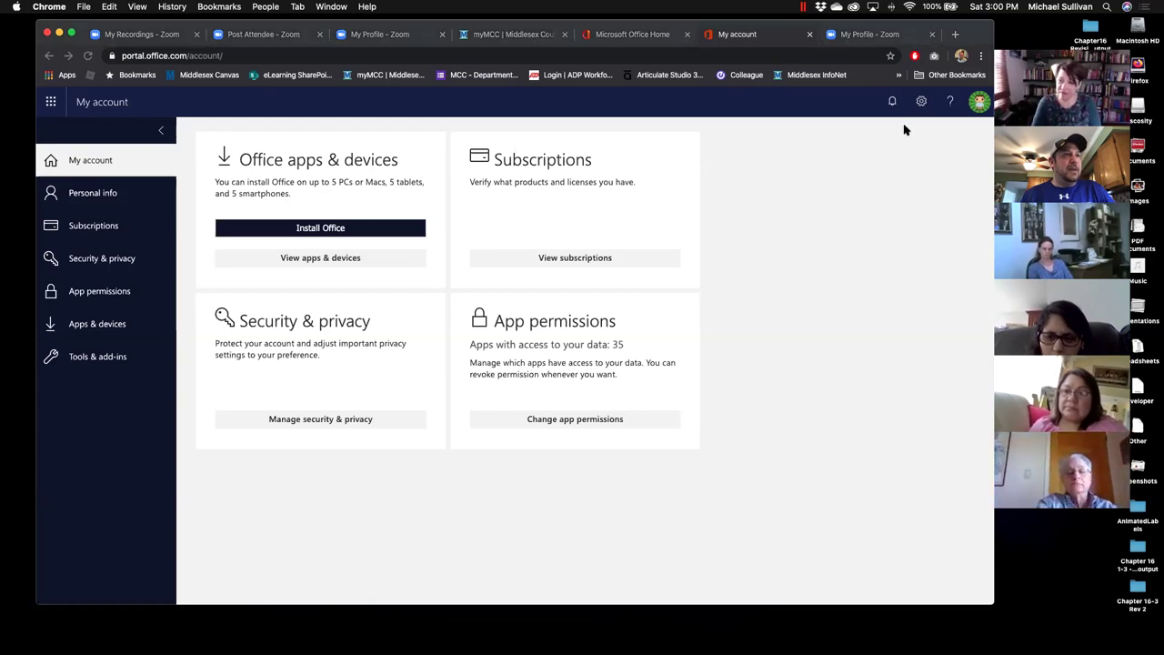
Open Middlesex Canvas in a new browser tab and enter the CANVAS TRAINING SHELL course from the Dashboard.
{"action": "left_click_drag", "start_coordinate": [1108, 138], "coordinate": [898, 138]}
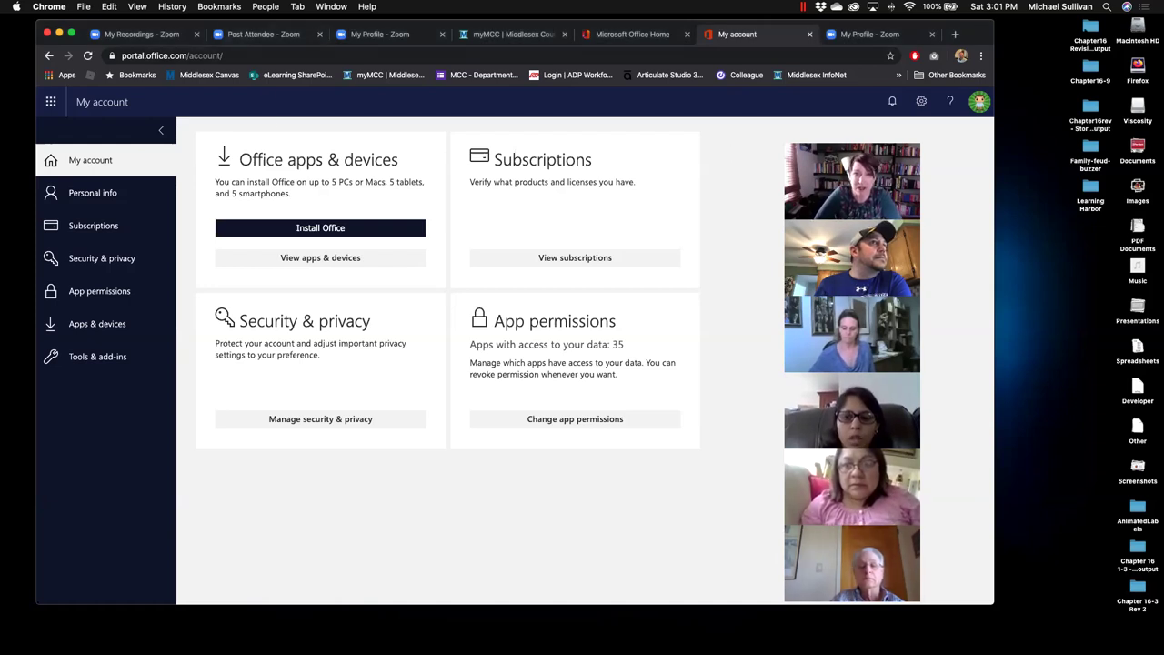
{"action": "left_click_drag", "start_coordinate": [973, 40], "coordinate": [985, 113]}
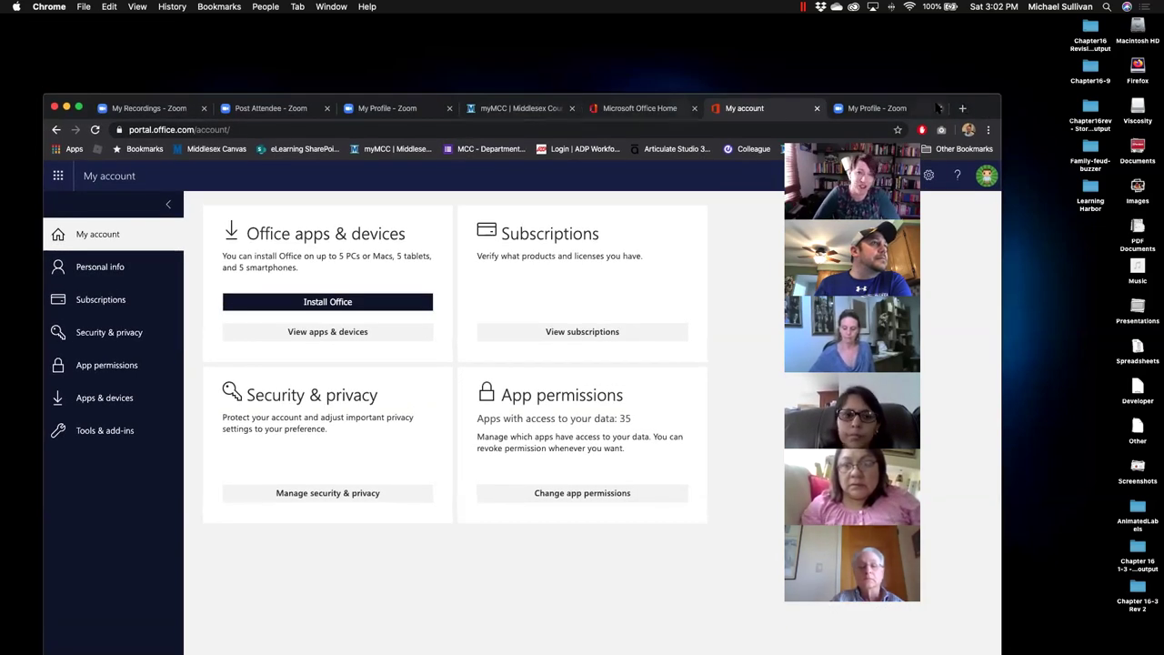
{"action": "left_click", "coordinate": [962, 108]}
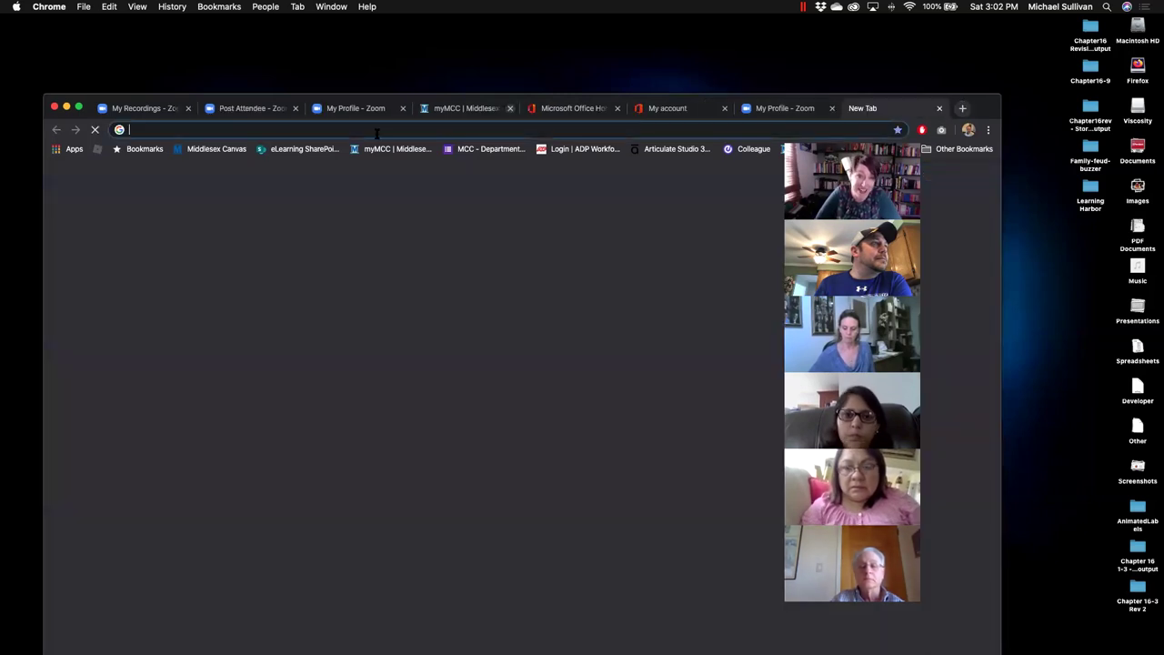
{"action": "left_click", "coordinate": [225, 151]}
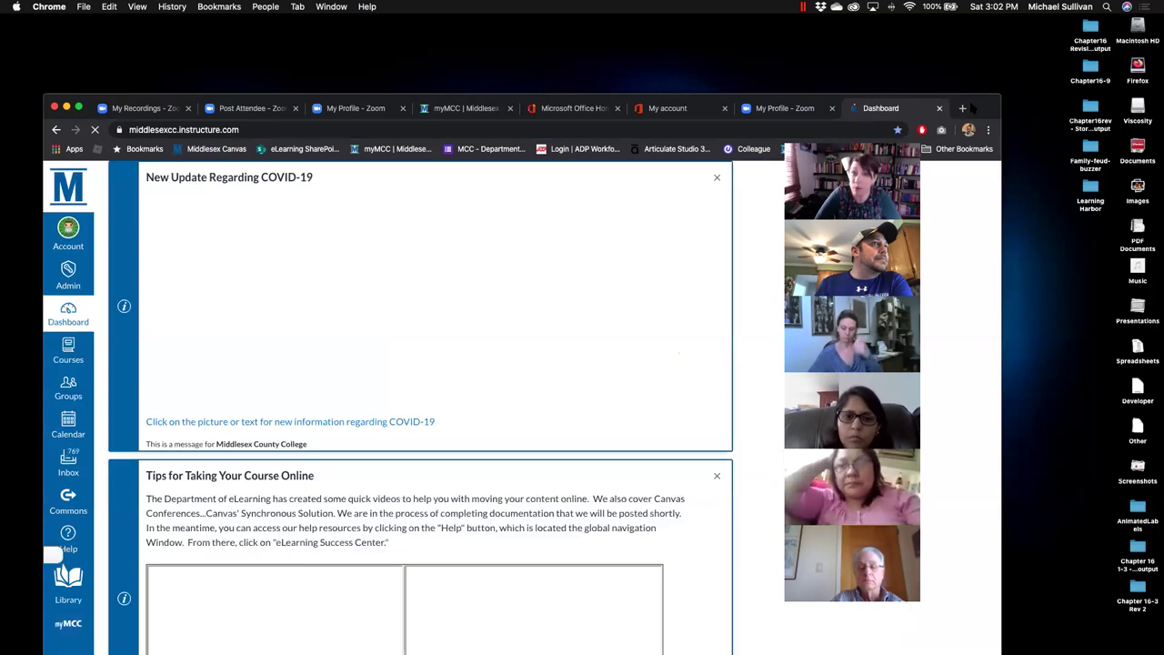
{"action": "left_click_drag", "start_coordinate": [971, 108], "coordinate": [988, 64]}
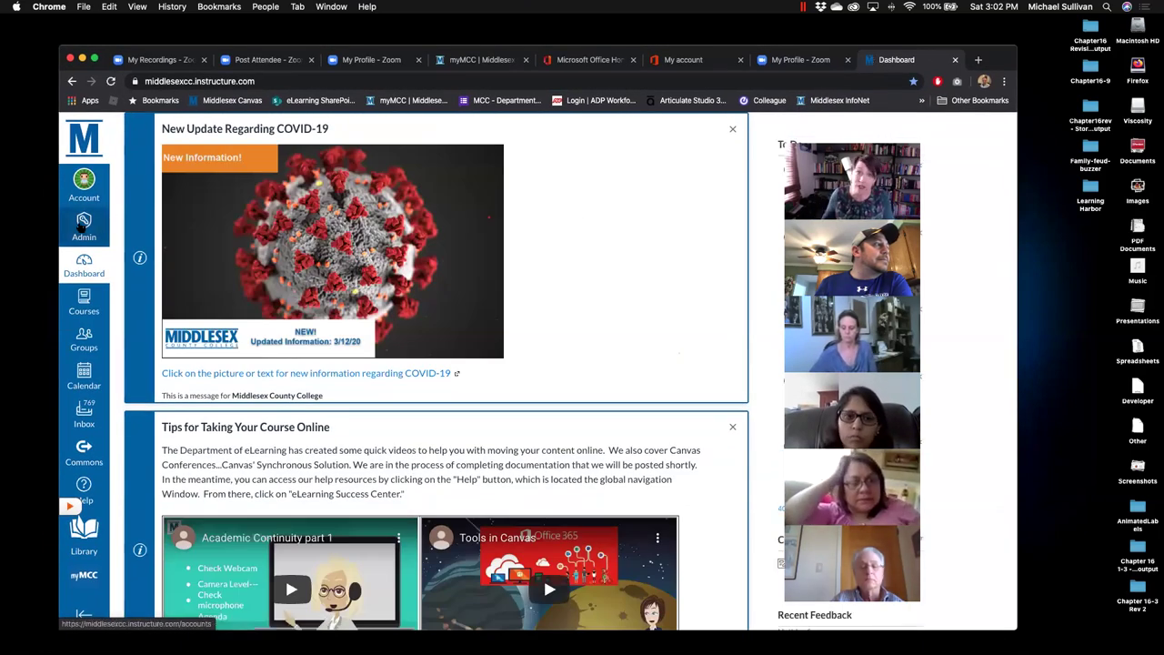
{"action": "left_click", "coordinate": [81, 226]}
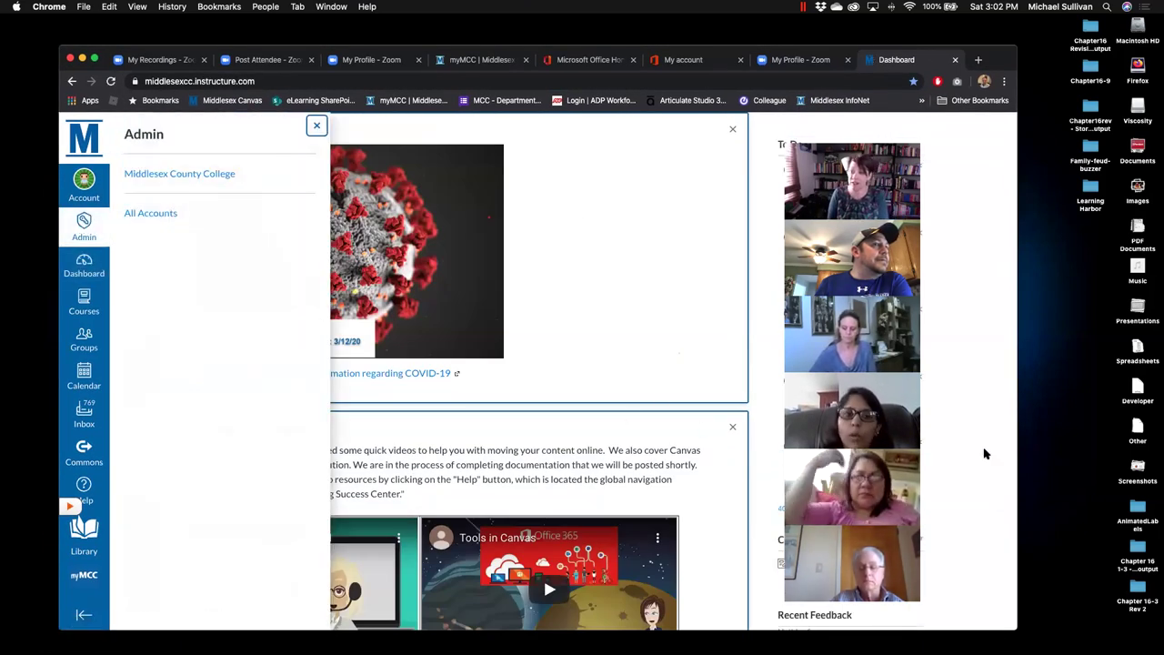
{"action": "left_click", "coordinate": [316, 125]}
{"action": "scroll", "coordinate": [389, 474], "scroll_direction": "down", "scroll_amount": 5}
{"action": "scroll", "coordinate": [388, 473], "scroll_direction": "down", "scroll_amount": 7}
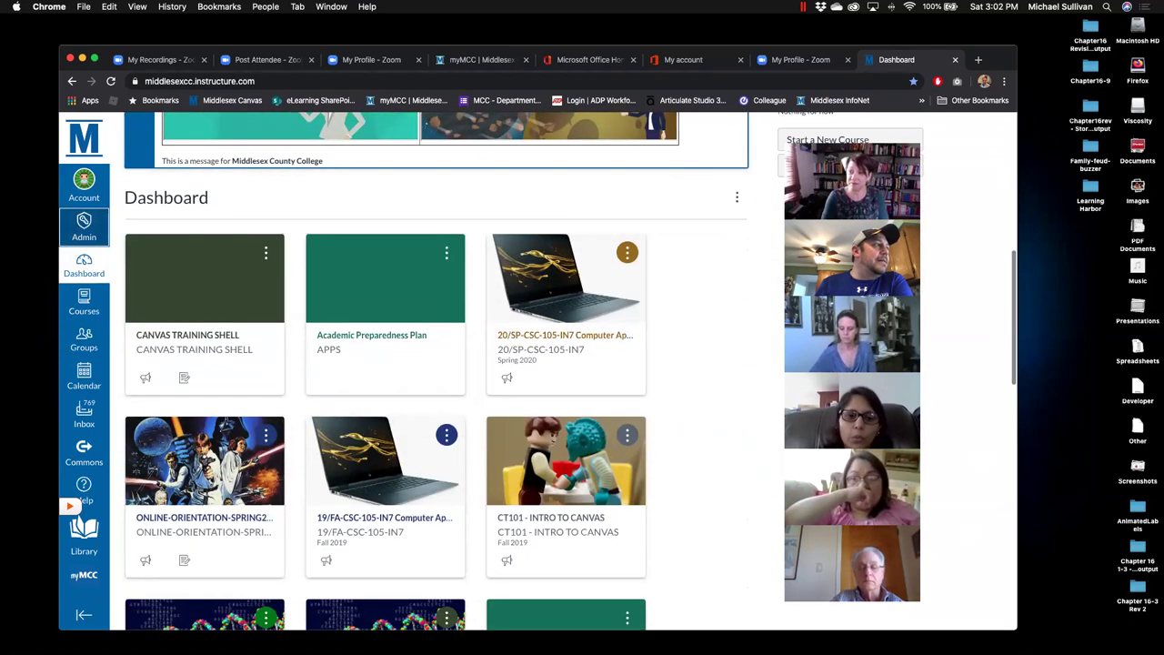
{"action": "left_click", "coordinate": [187, 336]}
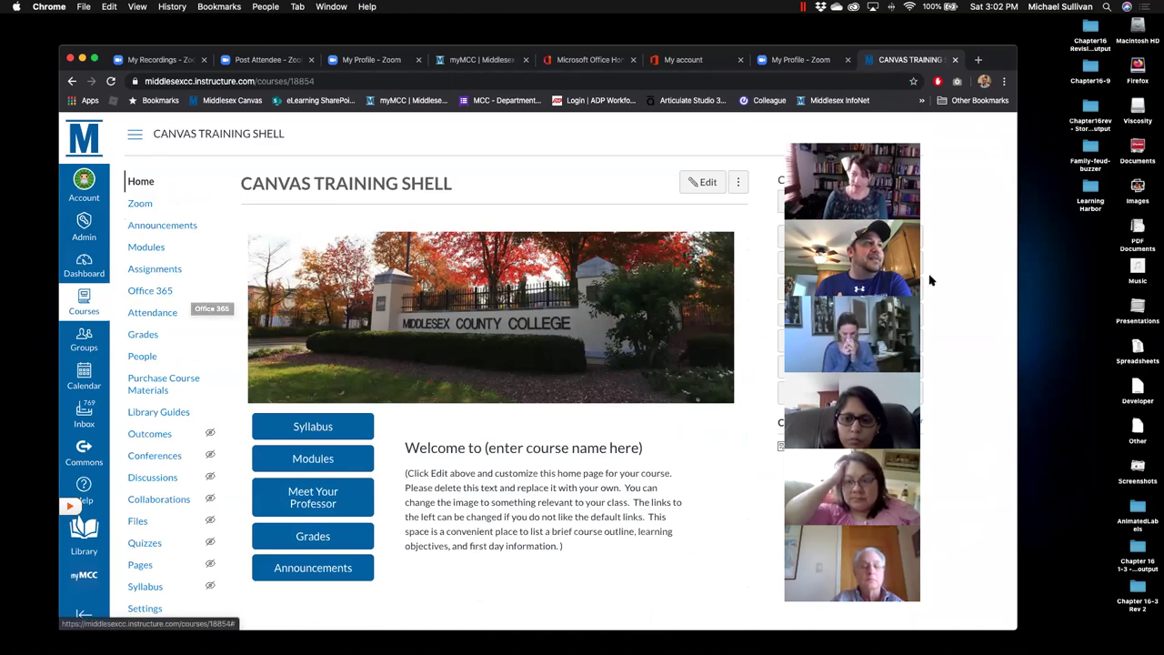
Go to the course's Conferences page and start a new conference.
{"action": "left_click_drag", "start_coordinate": [988, 60], "coordinate": [1006, 57]}
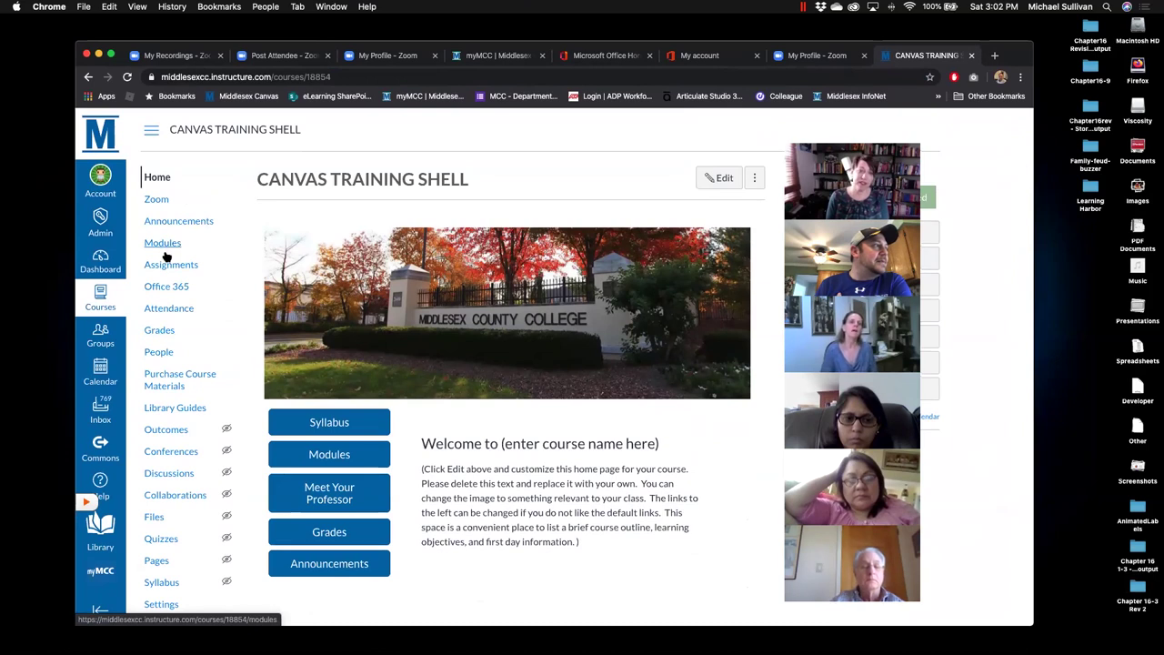
{"action": "left_click", "coordinate": [169, 451]}
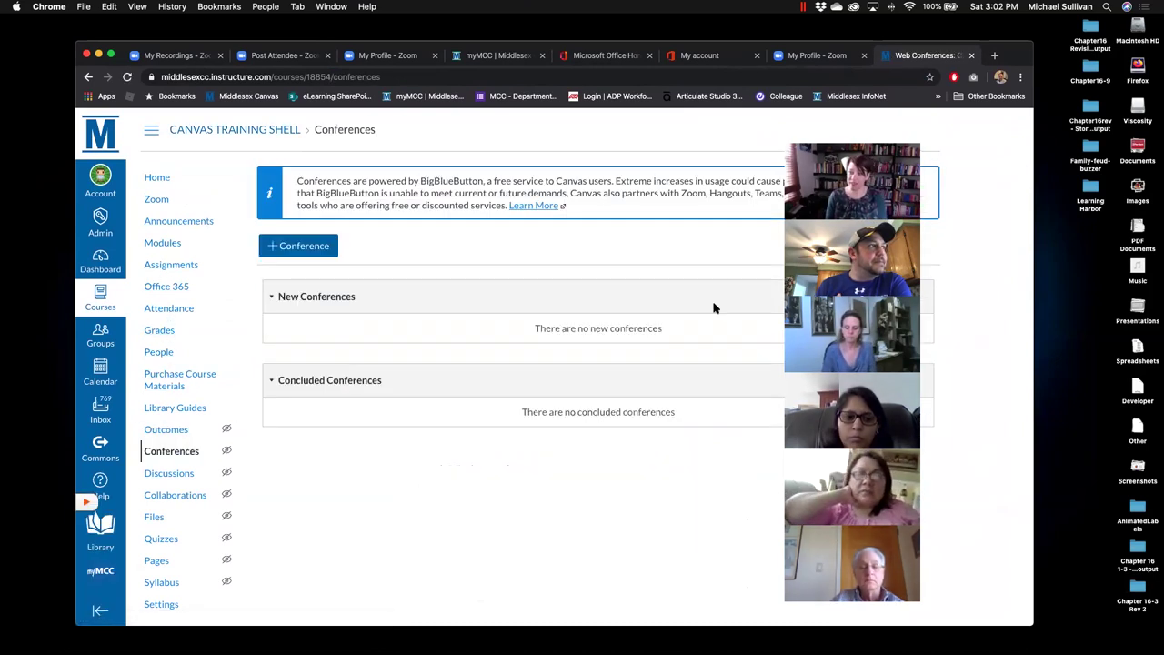
{"action": "left_click_drag", "start_coordinate": [1016, 70], "coordinate": [1016, 42]}
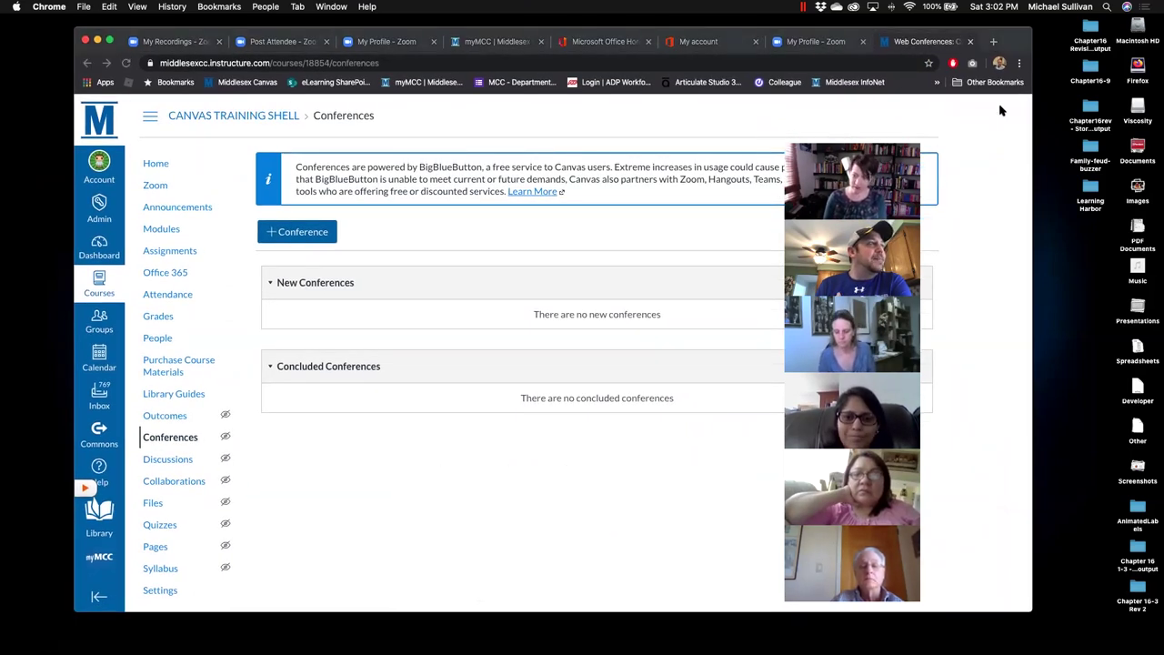
{"action": "left_click_drag", "start_coordinate": [937, 137], "coordinate": [1003, 111]}
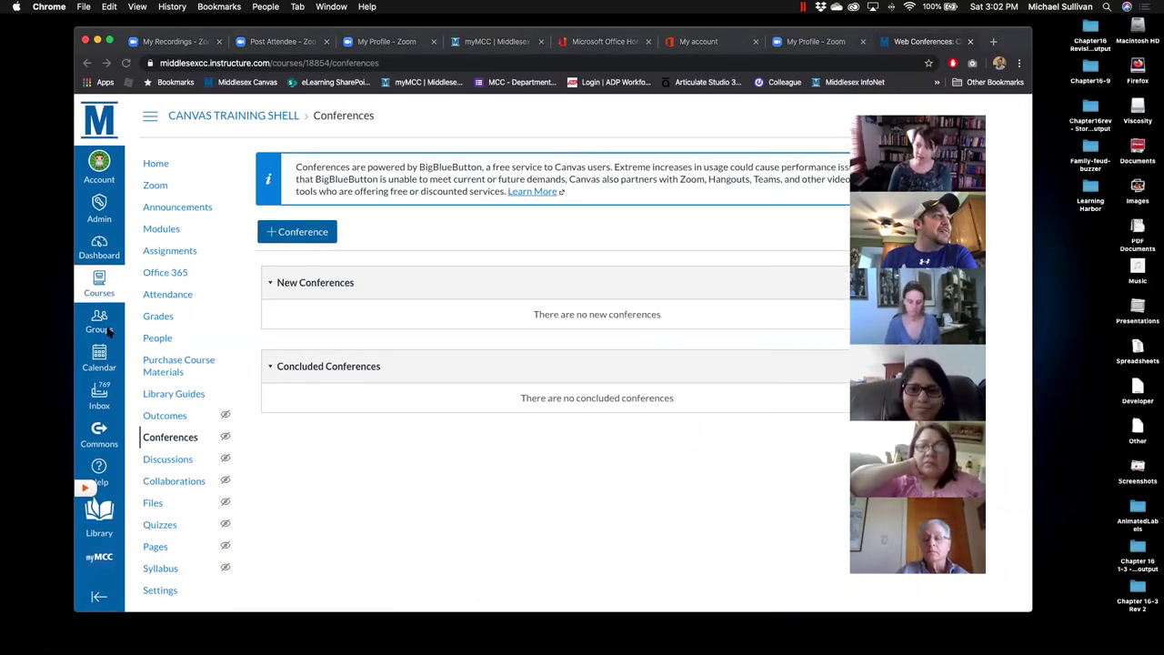
{"action": "left_click", "coordinate": [282, 234]}
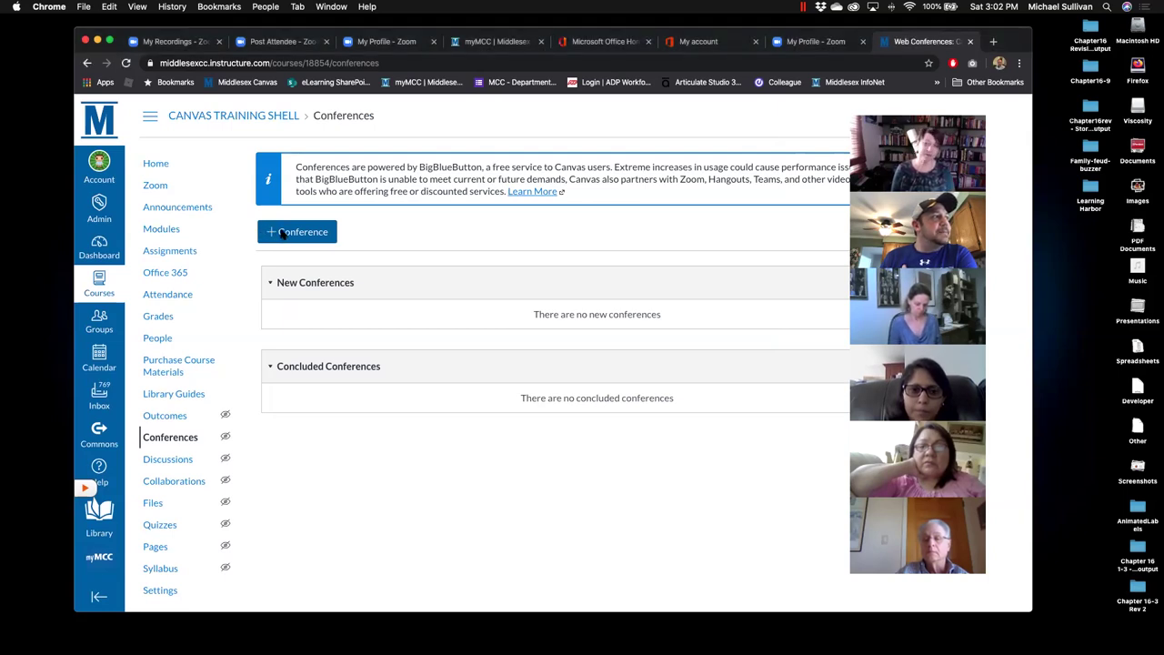
Name the conference "Week 8", enable recording for it, and set it to have no time limit.
{"action": "left_click_drag", "start_coordinate": [607, 177], "coordinate": [401, 181]}
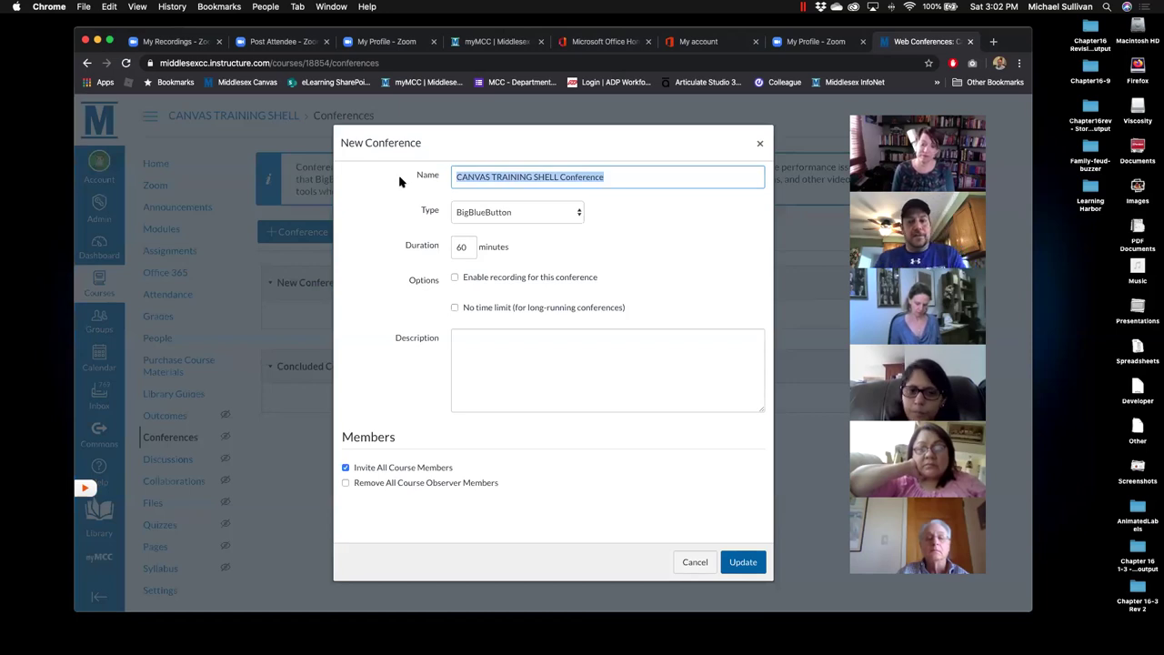
{"action": "type", "text": "Week 8"}
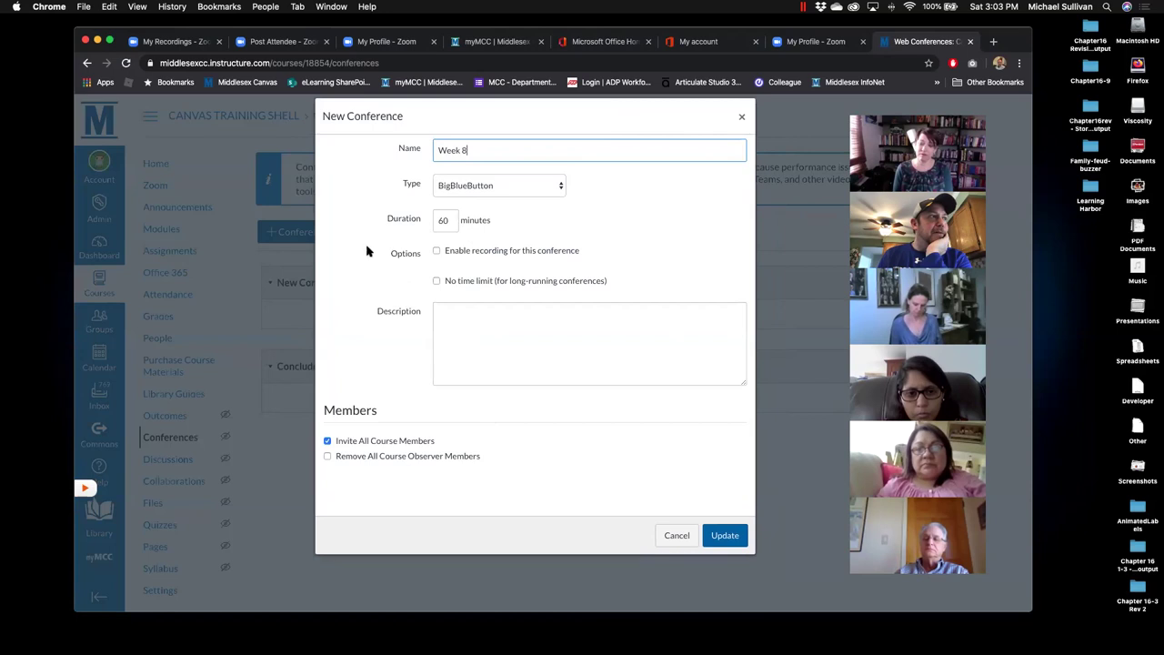
{"action": "left_click", "coordinate": [437, 251]}
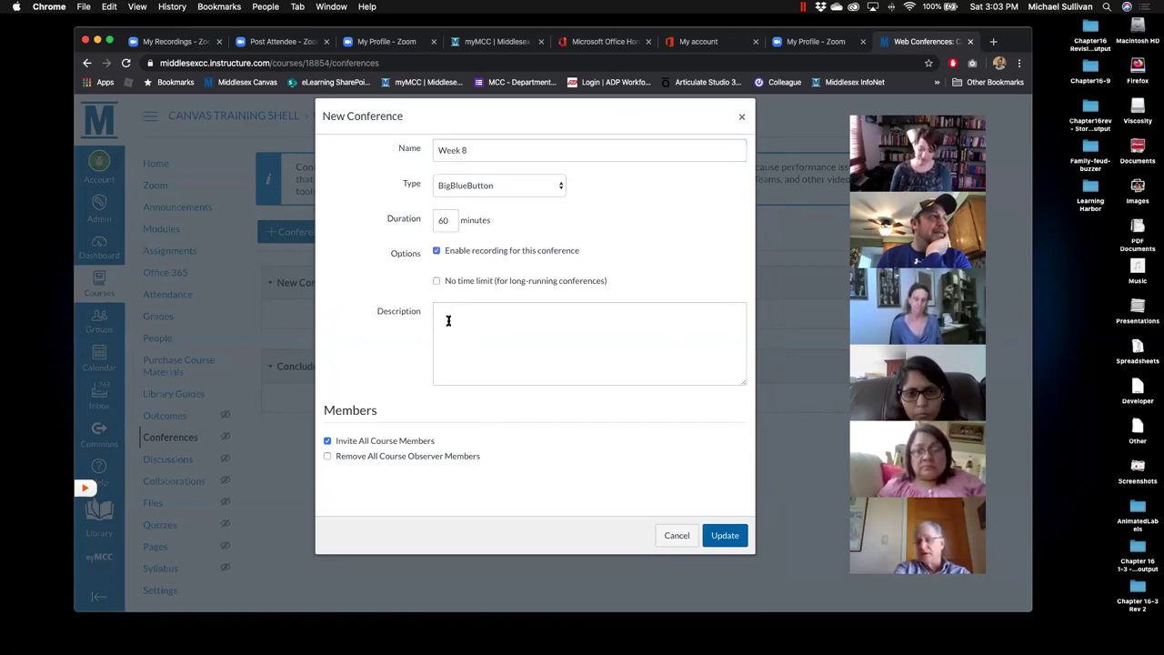
{"action": "left_click", "coordinate": [437, 283]}
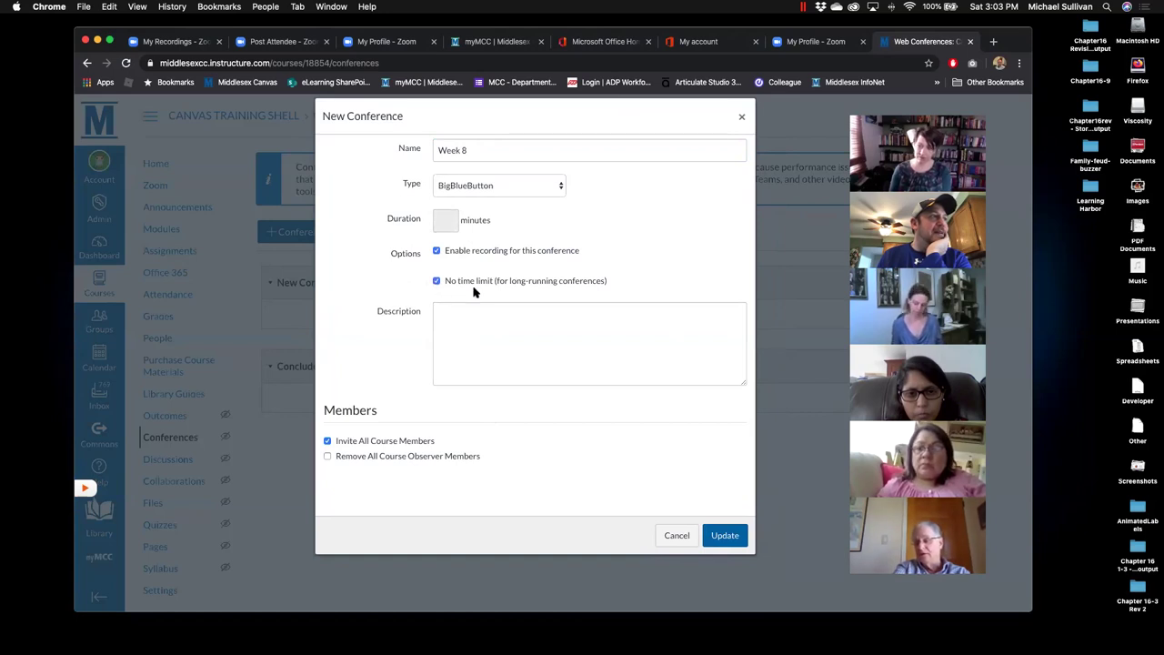
Describe the conference as "Description for training session goes here." and turn off Invite All Course Members.
{"action": "left_click", "coordinate": [469, 314]}
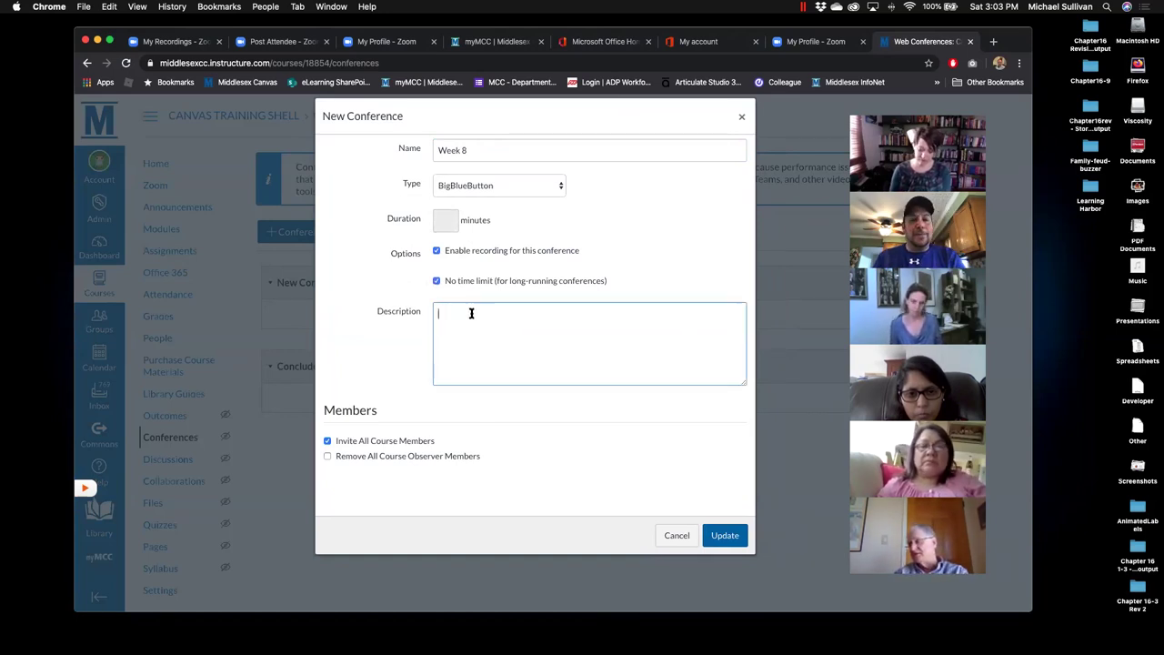
{"action": "type", "text": "Description for training session goes here."}
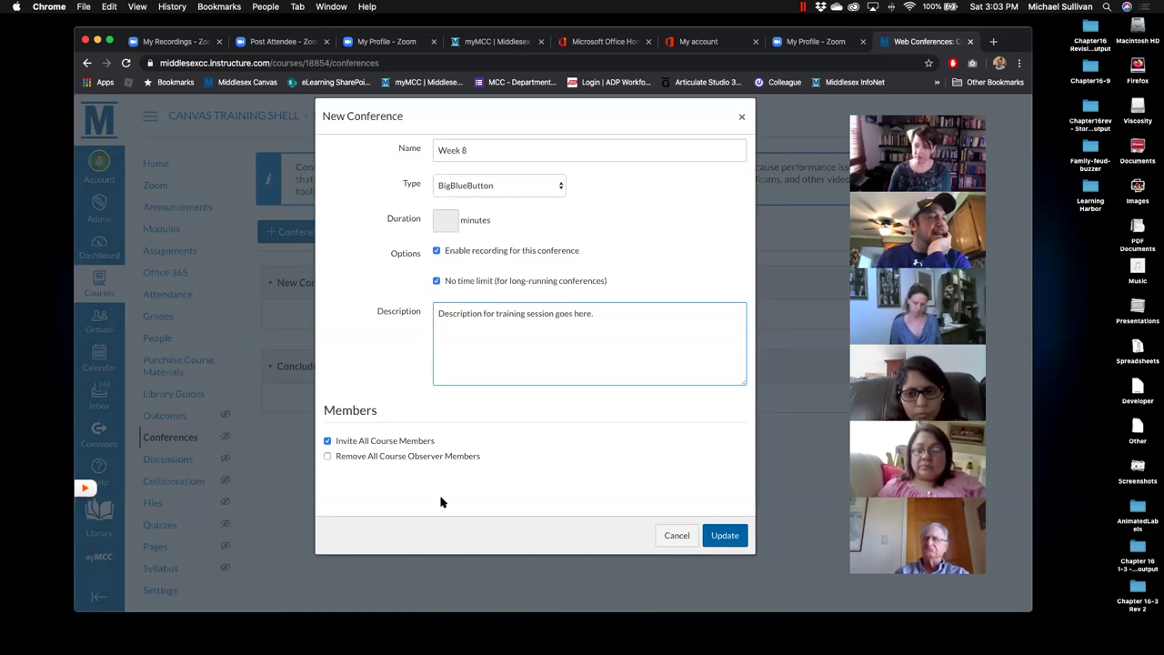
{"action": "left_click", "coordinate": [328, 441]}
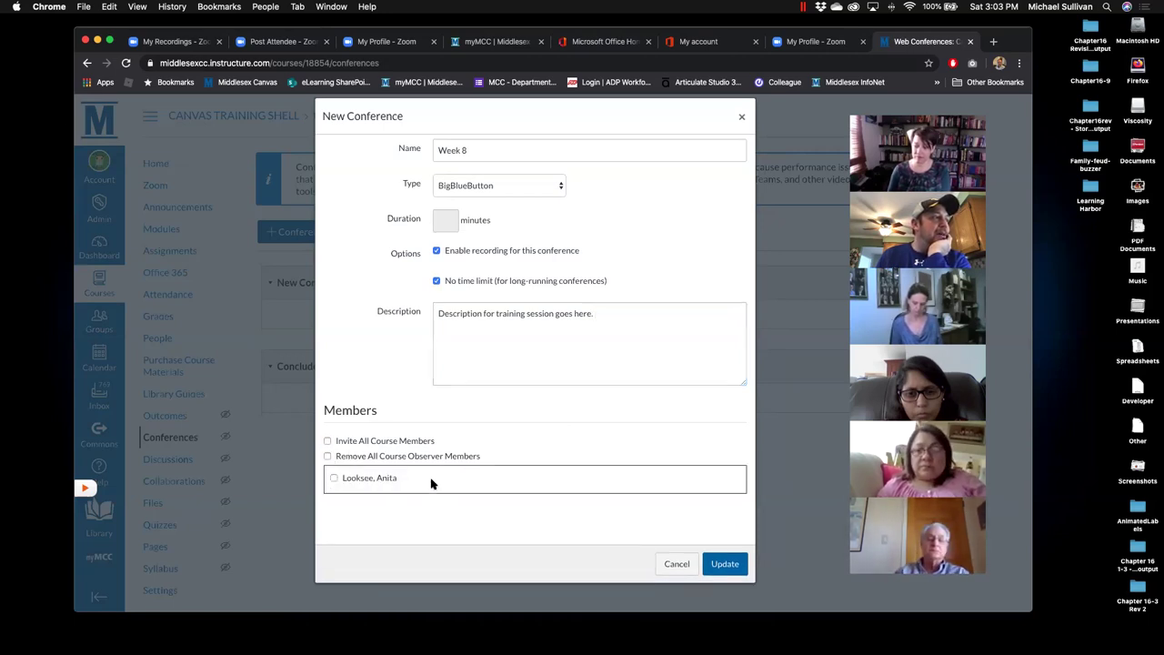
Invite all course members to the Week 8 conference and save it.
{"action": "left_click", "coordinate": [328, 441]}
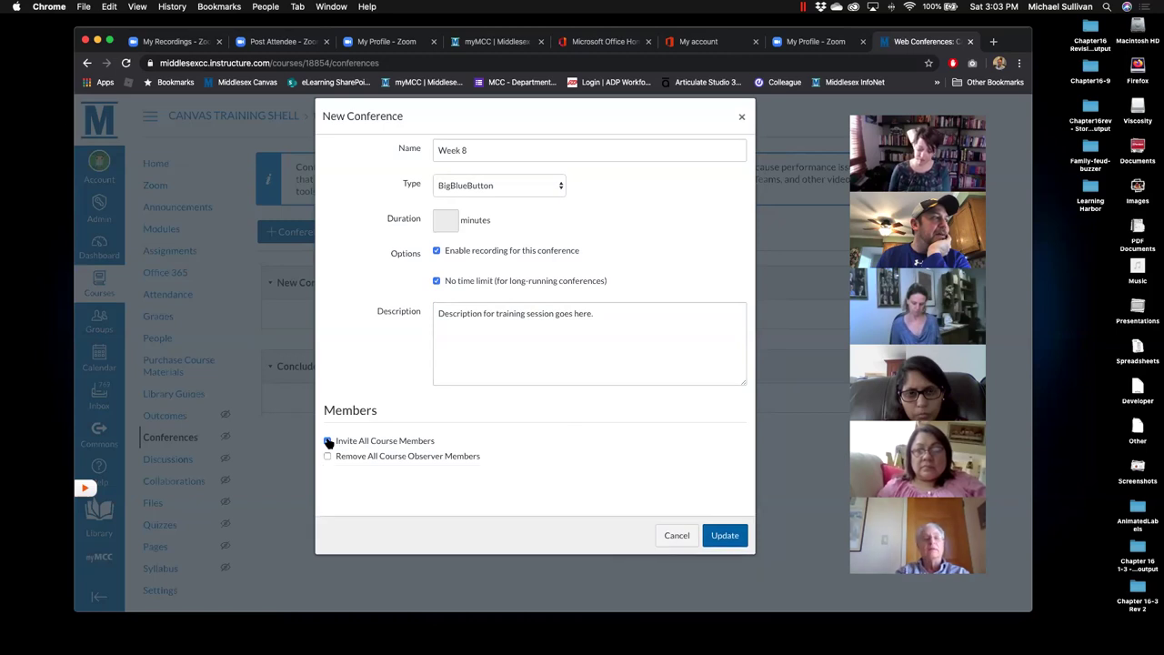
{"action": "left_click", "coordinate": [725, 536]}
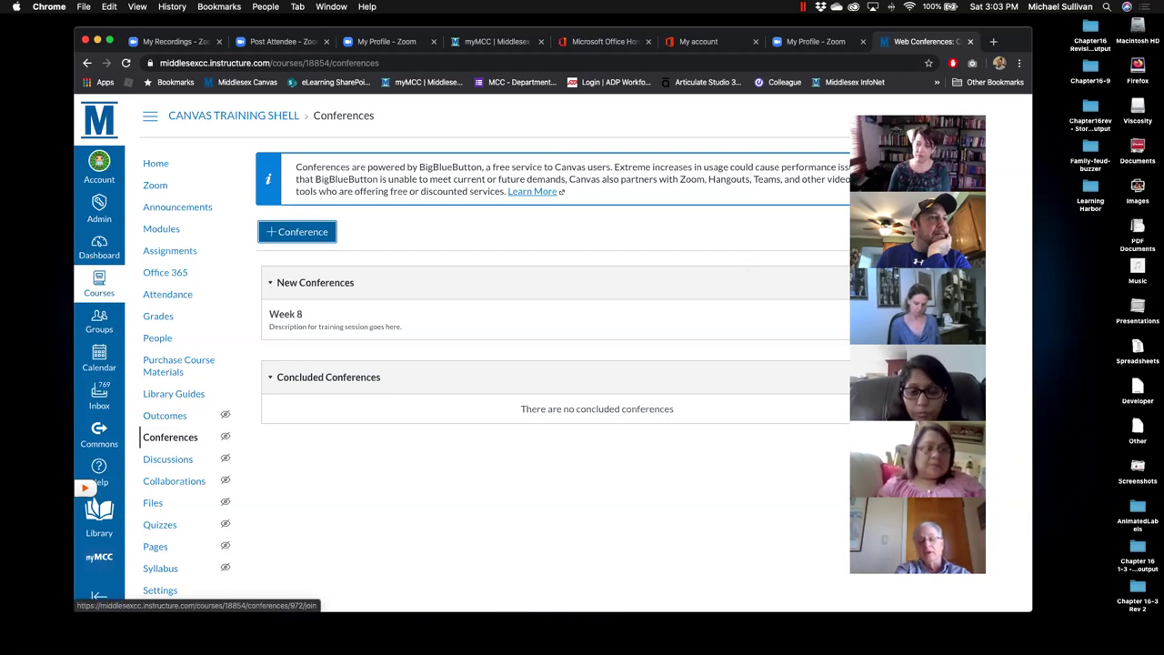
Join the Week 8 conference, choosing microphone audio, and dismiss the microphone permission request and audio setup.
{"action": "left_click", "coordinate": [286, 314]}
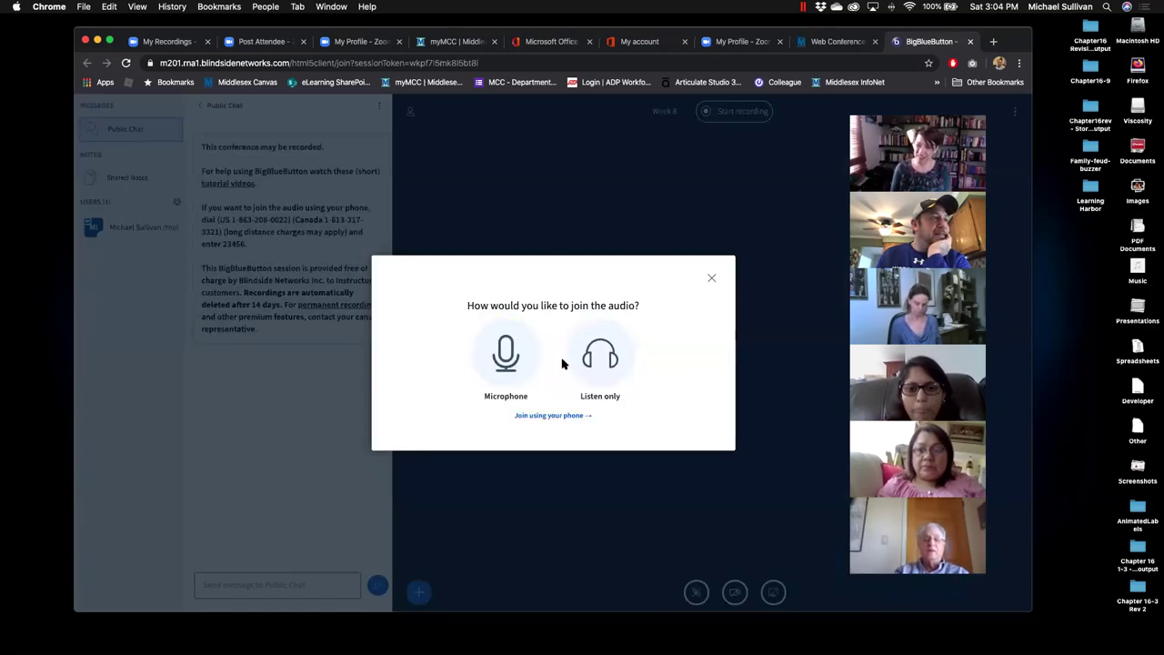
{"action": "left_click", "coordinate": [507, 362]}
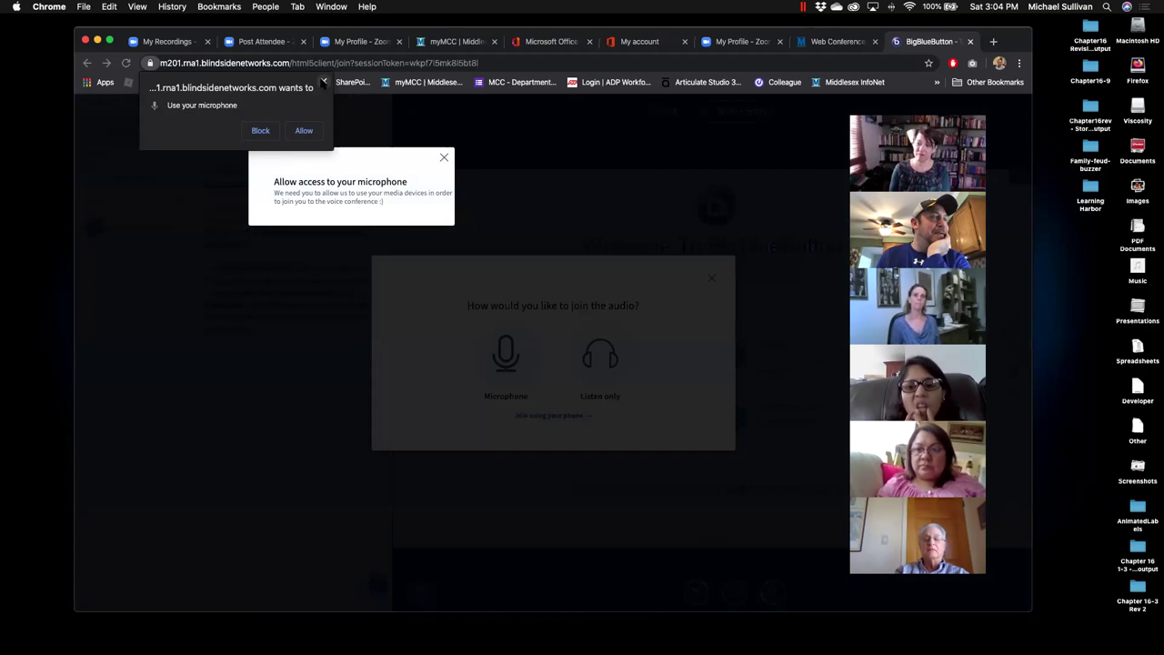
{"action": "left_click", "coordinate": [323, 82]}
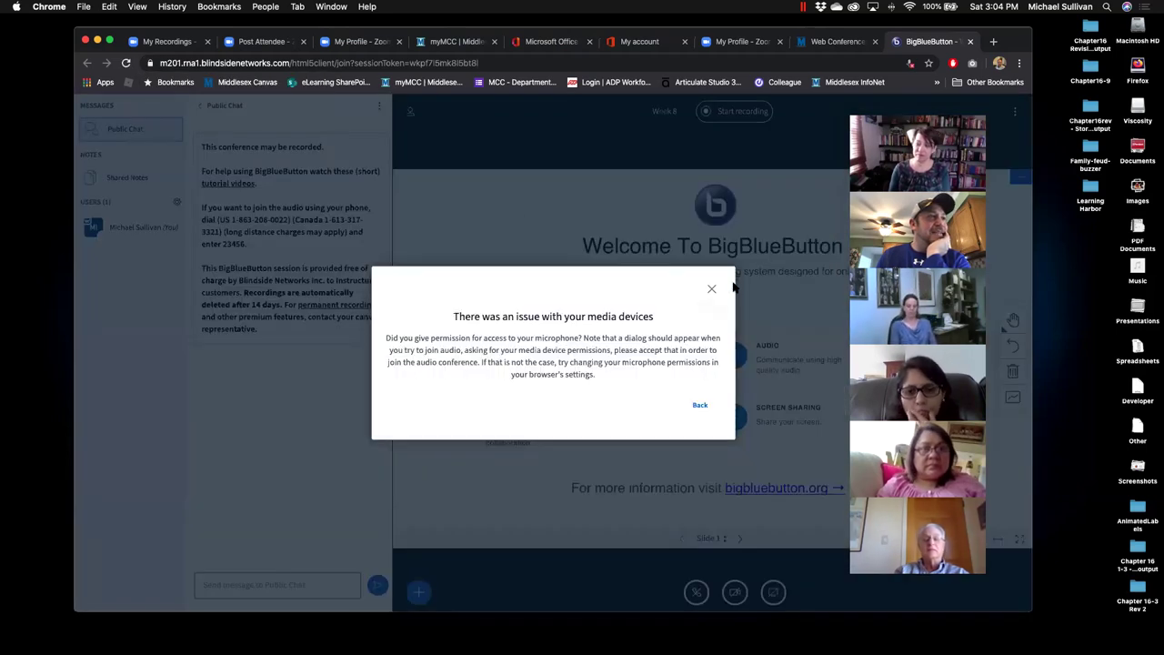
{"action": "left_click", "coordinate": [714, 289]}
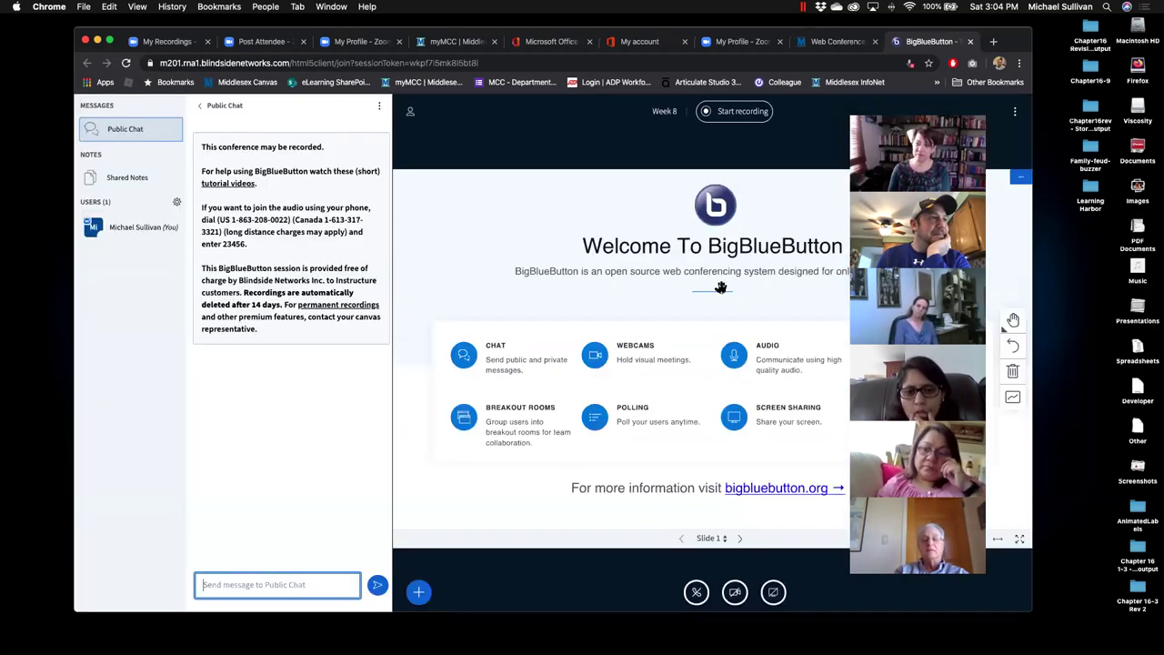
Draw red freehand loops and a vertical line on the blank whiteboard slide 2, and clear the annotations.
{"action": "left_click_drag", "start_coordinate": [1026, 36], "coordinate": [977, 27]}
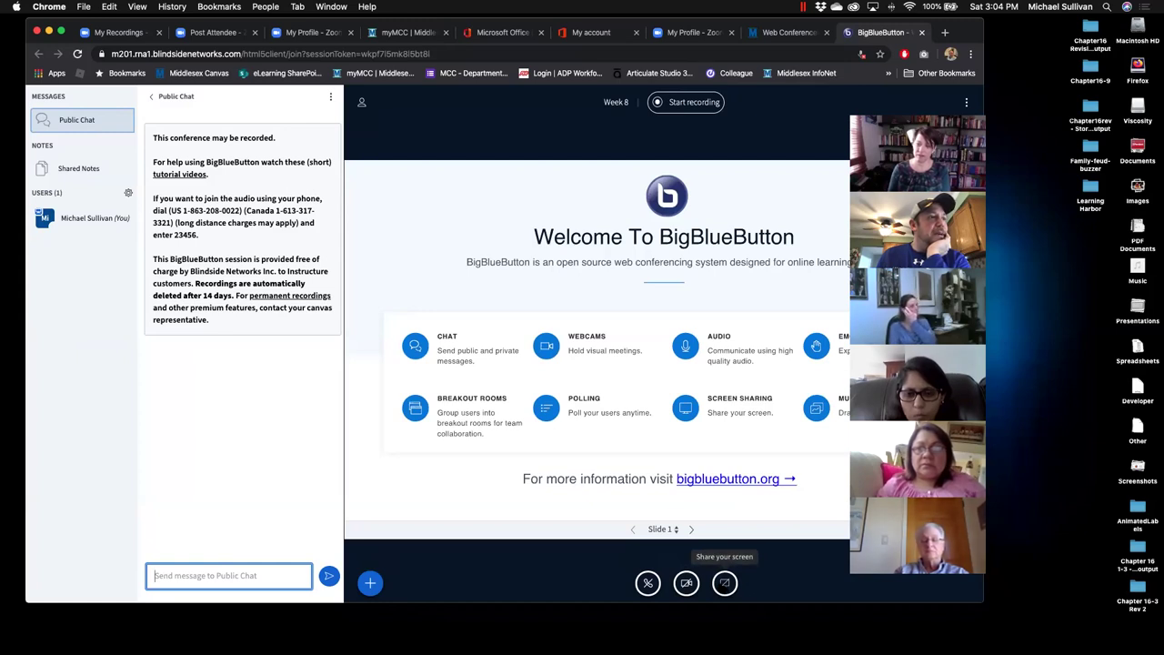
{"action": "left_click", "coordinate": [691, 530]}
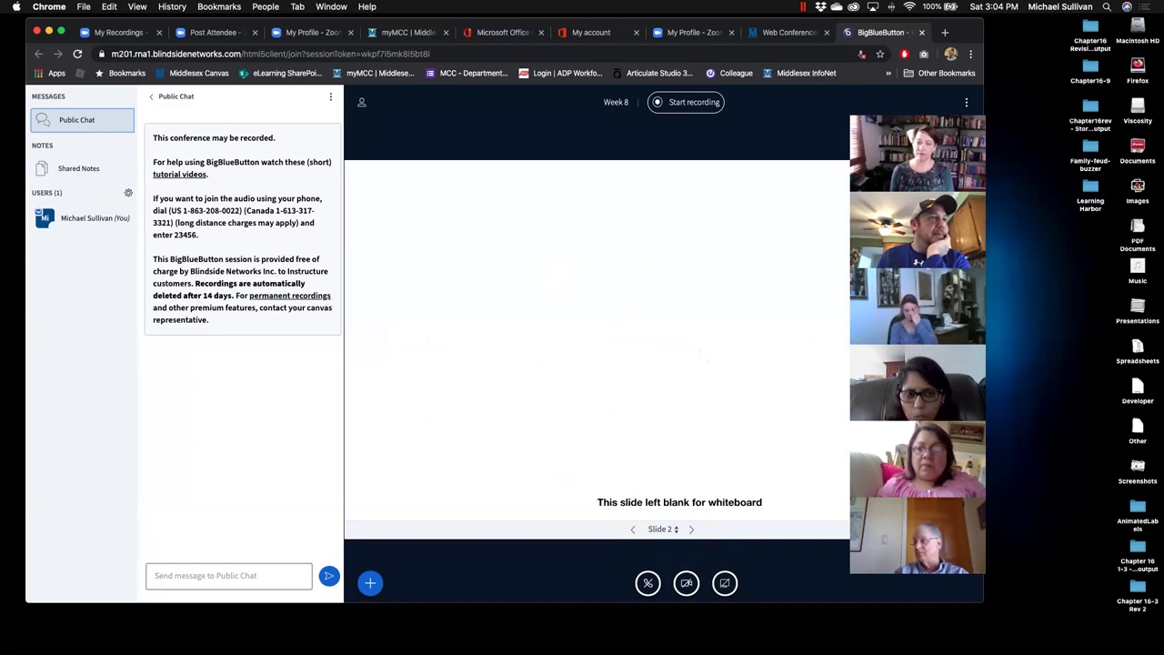
{"action": "left_click", "coordinate": [842, 312]}
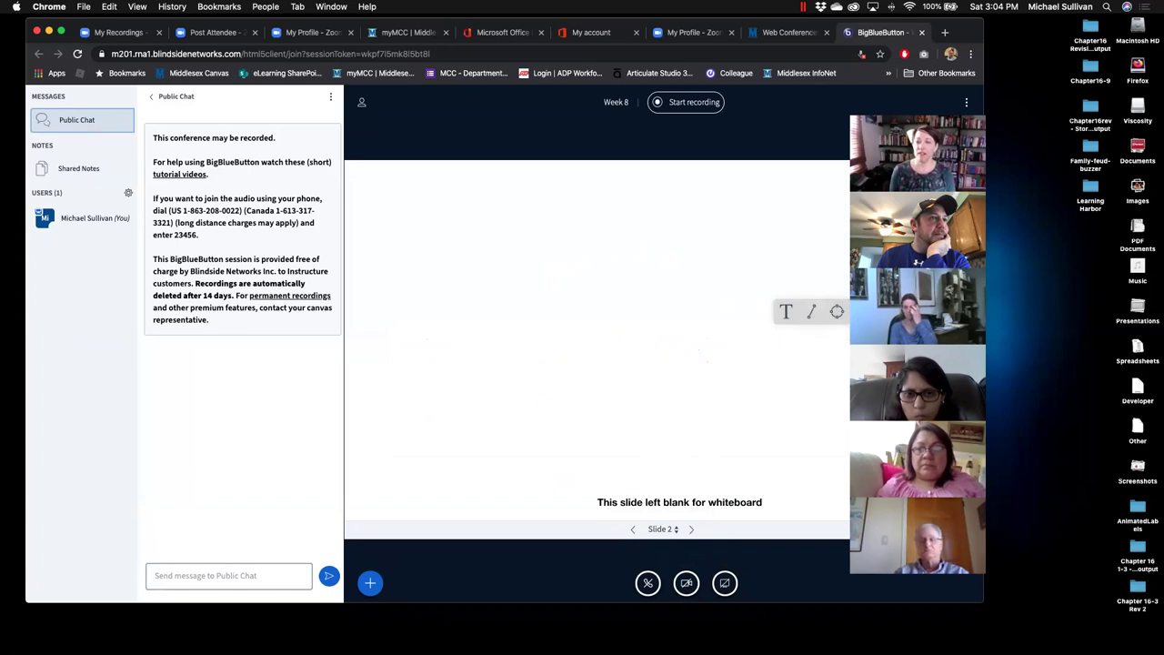
{"action": "mouse_move", "coordinate": [650, 274]}
{"action": "left_mouse_down"}
{"action": "mouse_move", "coordinate": [512, 325]}
{"action": "mouse_move", "coordinate": [587, 258]}
{"action": "mouse_move", "coordinate": [752, 303]}
{"action": "mouse_move", "coordinate": [746, 333]}
{"action": "mouse_move", "coordinate": [606, 339]}
{"action": "left_mouse_up"}
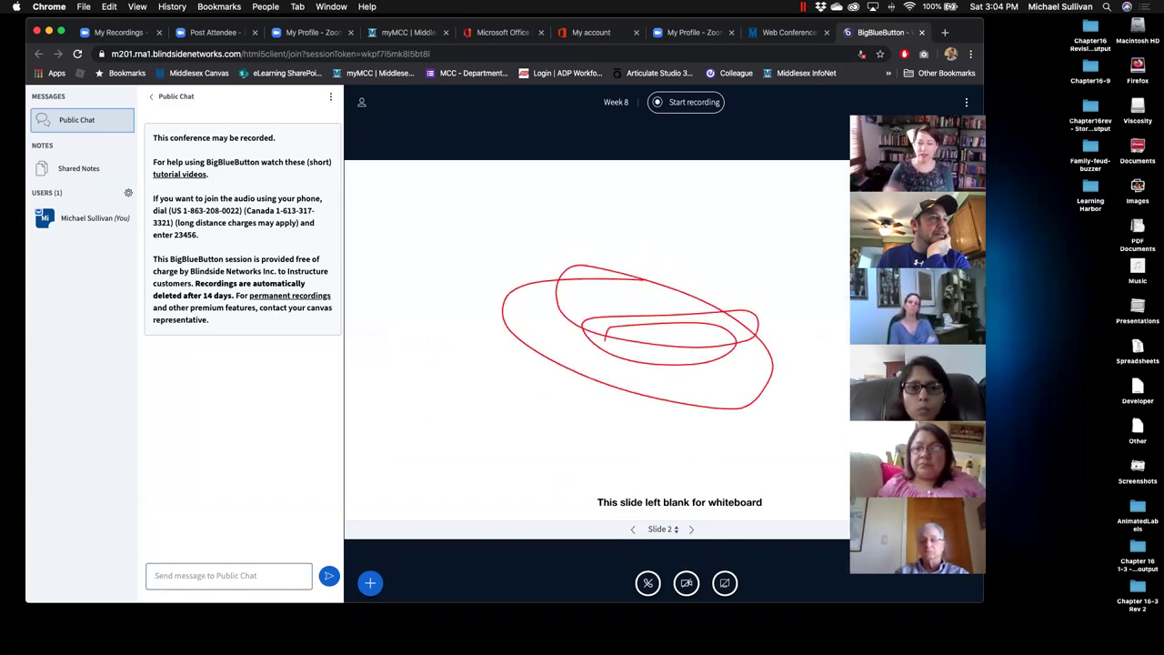
{"action": "left_click_drag", "start_coordinate": [504, 218], "coordinate": [505, 376]}
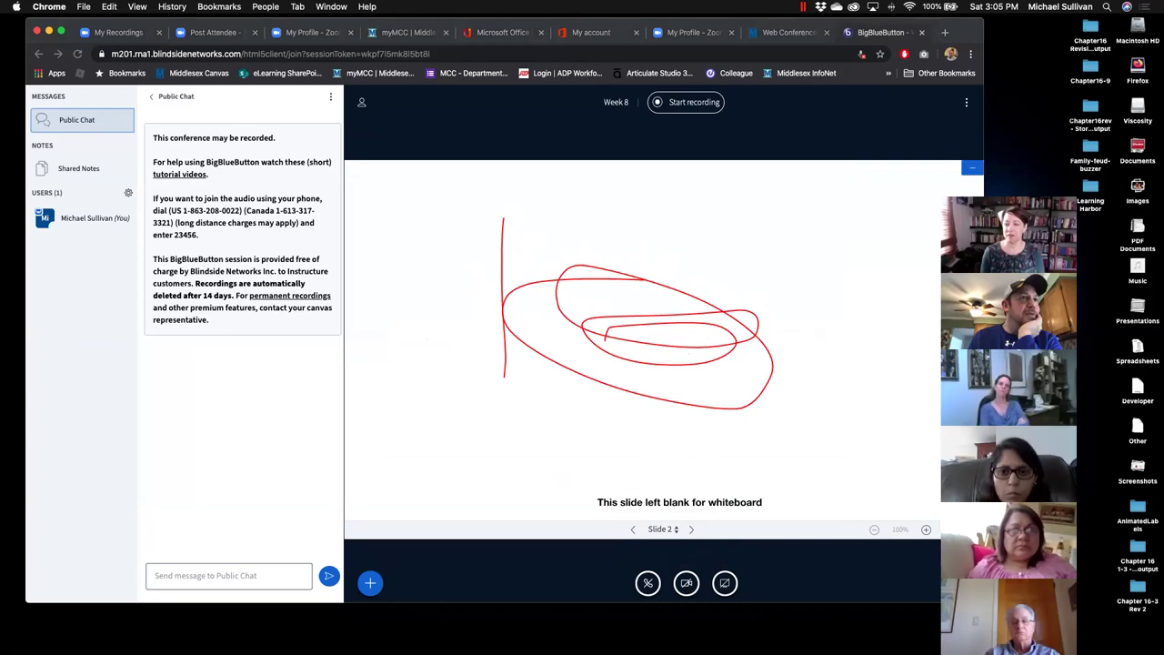
{"action": "left_click_drag", "start_coordinate": [937, 528], "coordinate": [949, 529]}
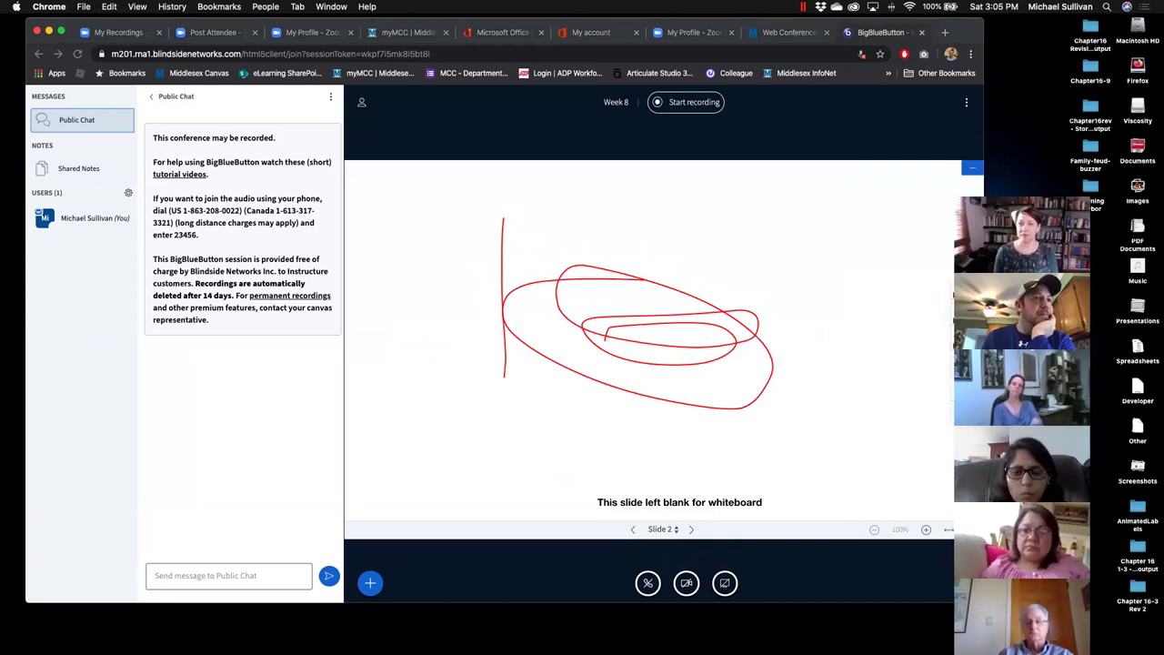
{"action": "left_click", "coordinate": [949, 529]}
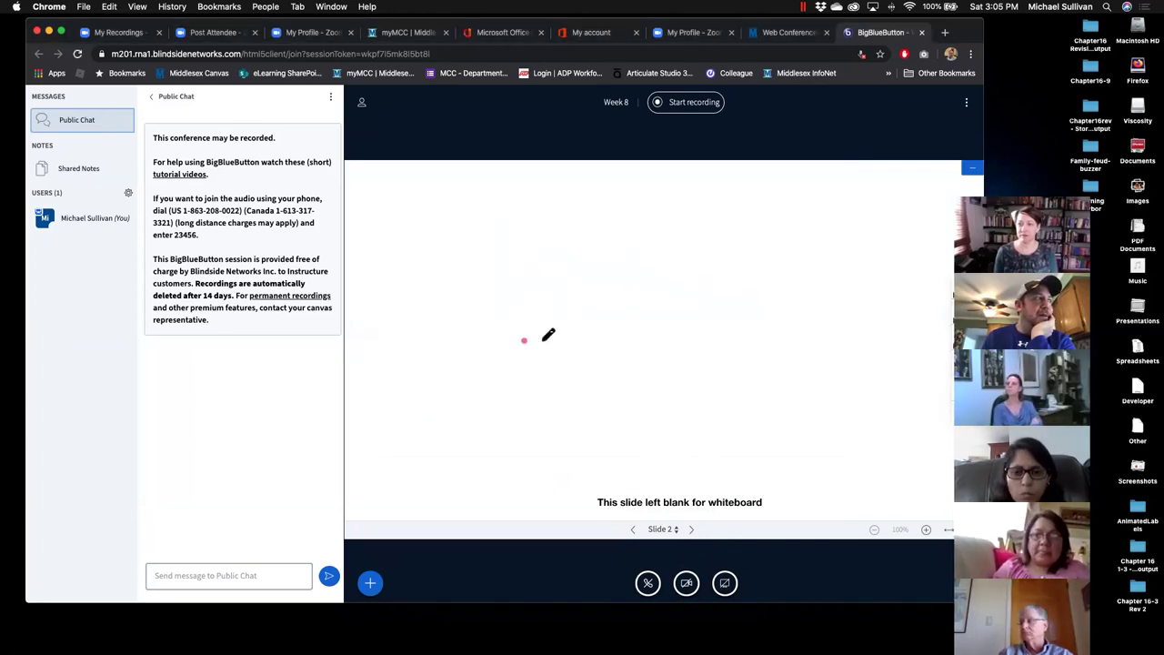
Show the conference's poll, presentation and external video options, and open the Shared Notes.
{"action": "left_click", "coordinate": [378, 579]}
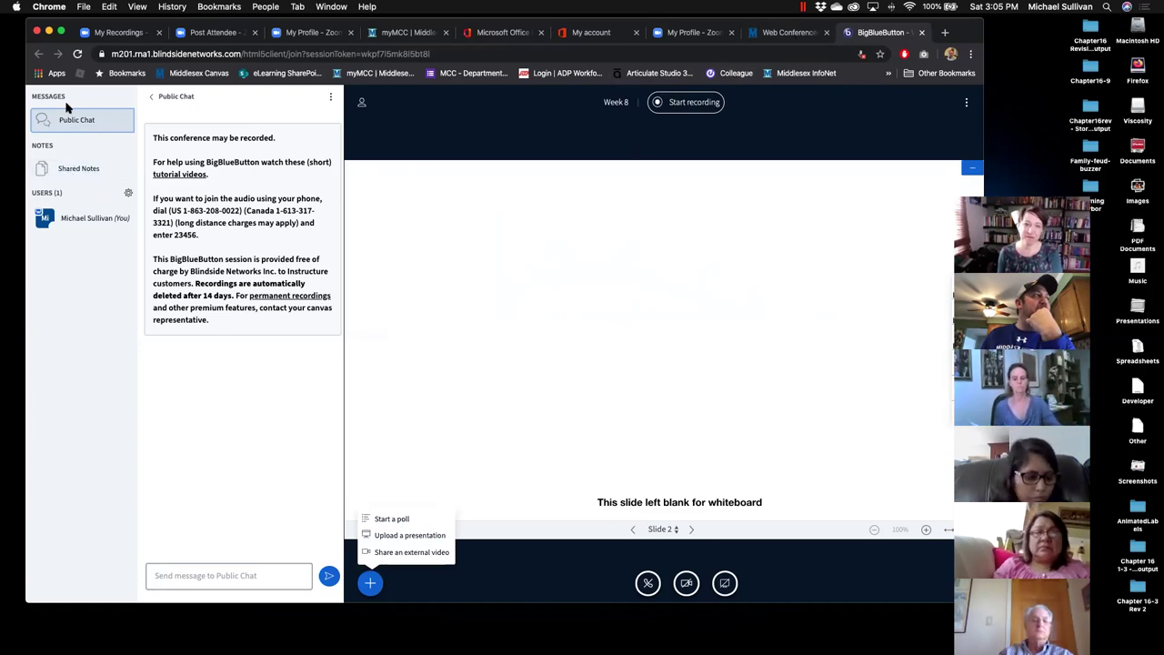
{"action": "left_click", "coordinate": [77, 179]}
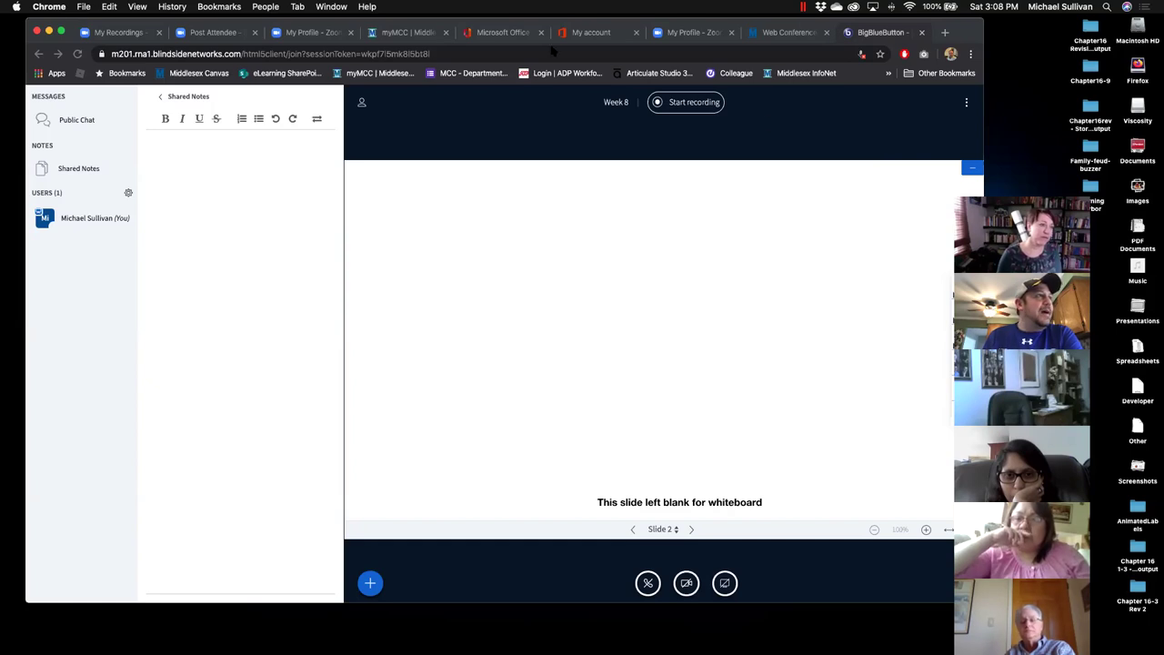
{"action": "left_click", "coordinate": [855, 117]}
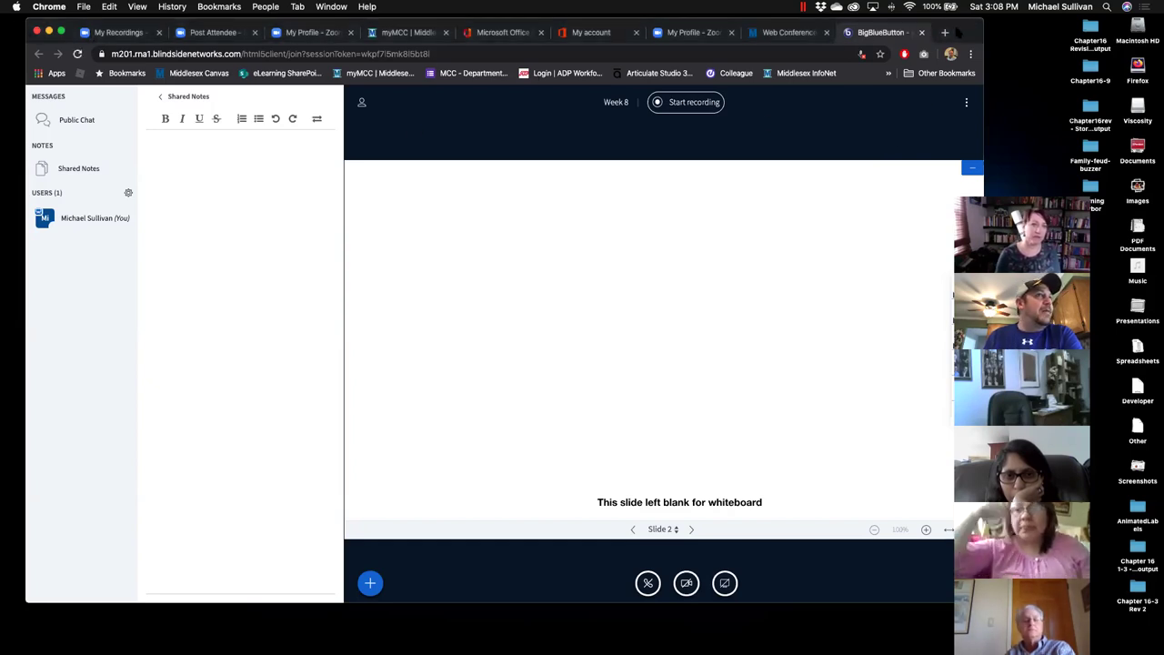
Quit Google Chrome and relaunch it with a fresh window.
{"action": "left_click", "coordinate": [49, 8]}
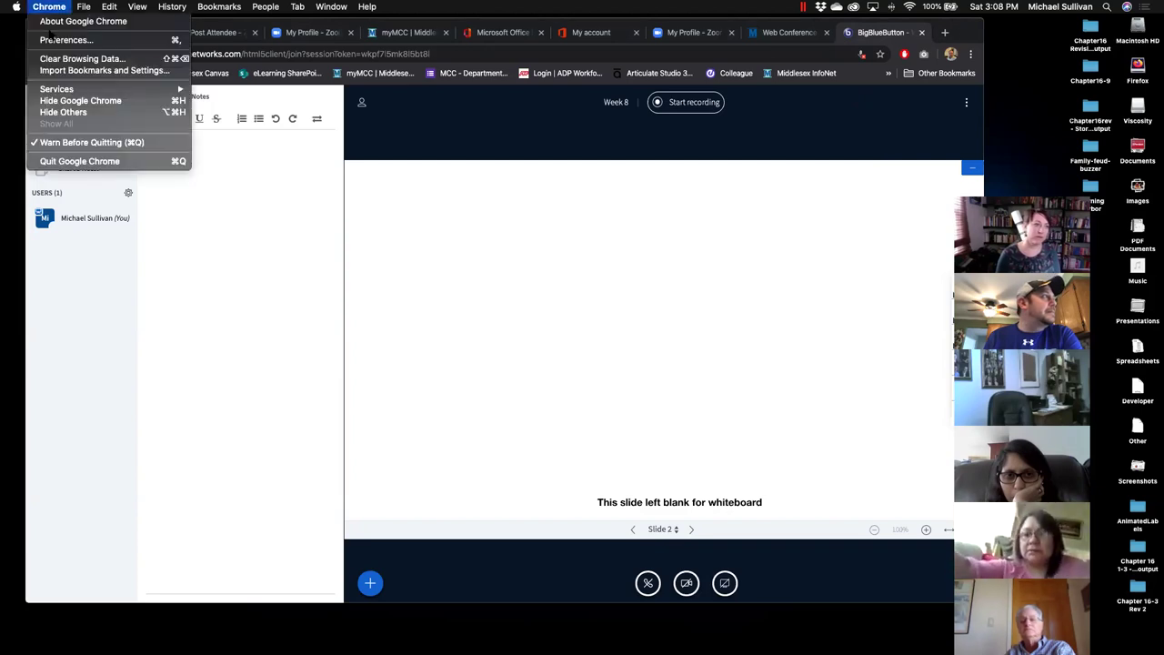
{"action": "left_click", "coordinate": [63, 161]}
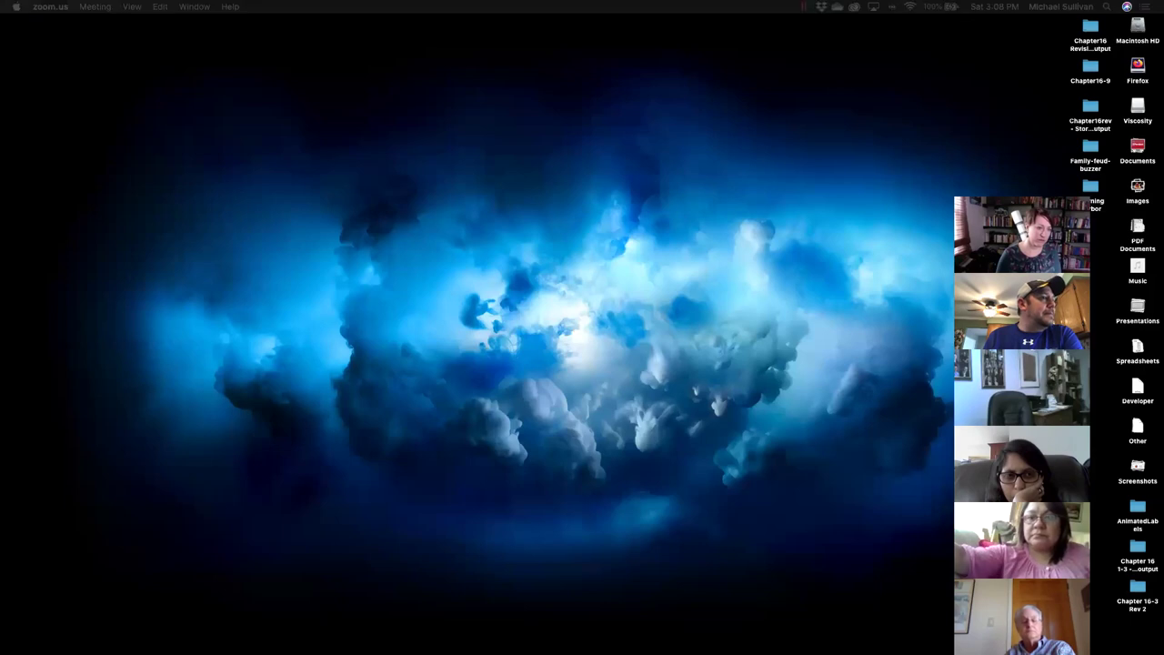
{"action": "mouse_move", "coordinate": [471, 641]}
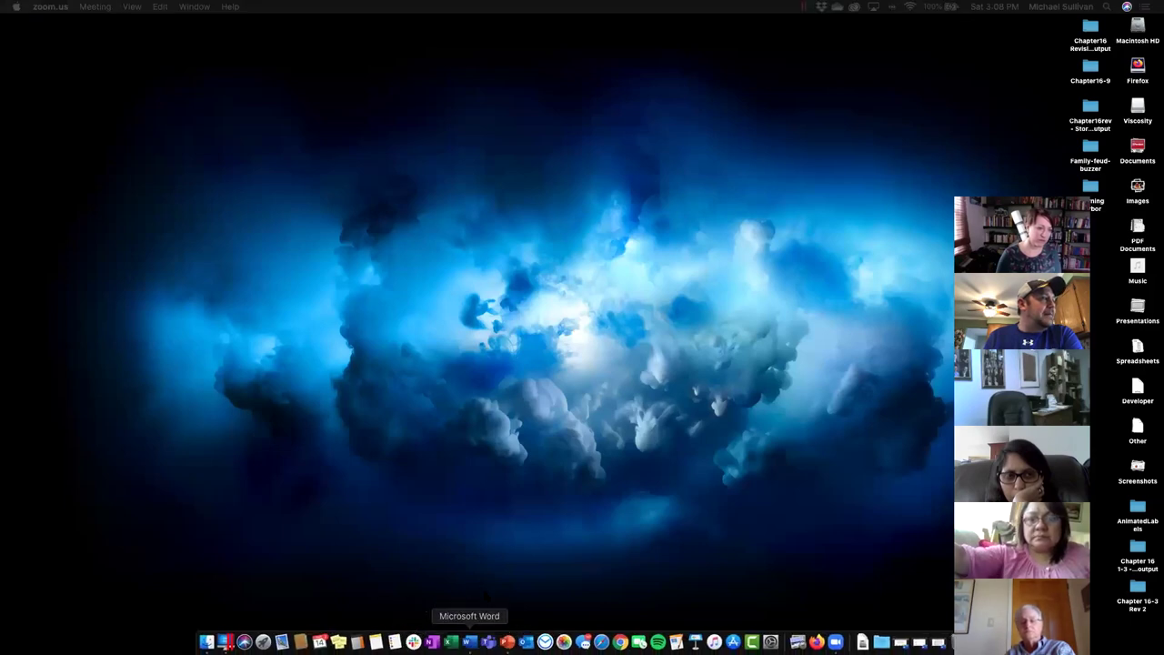
{"action": "left_click", "coordinate": [622, 640]}
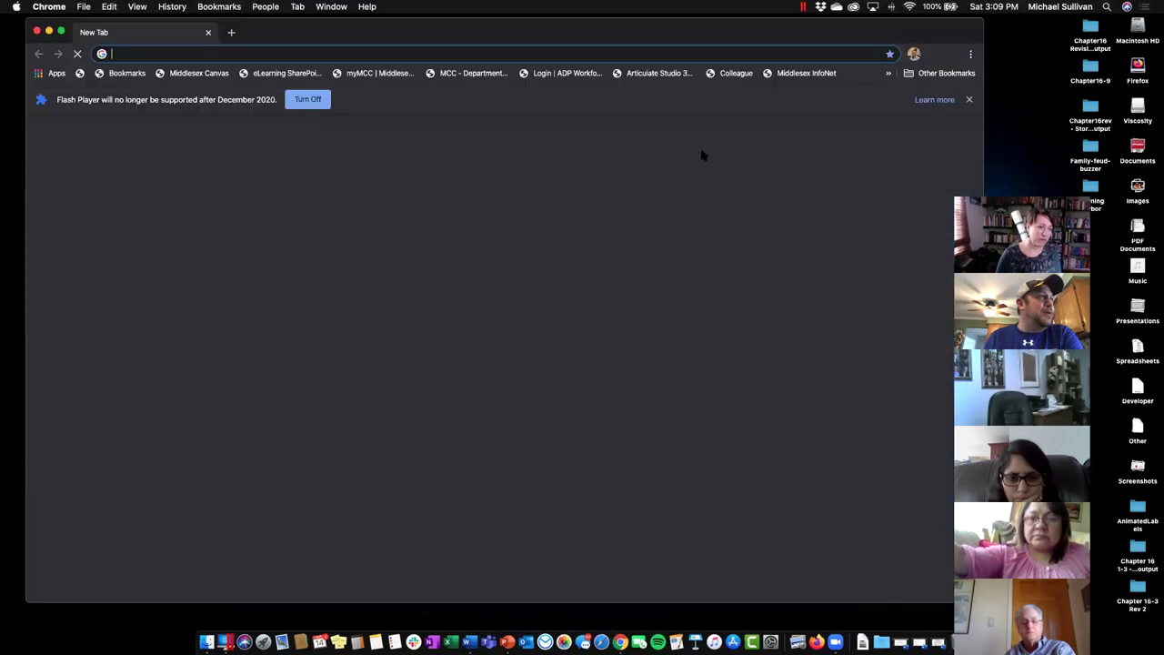
{"action": "left_click_drag", "start_coordinate": [864, 33], "coordinate": [926, 58]}
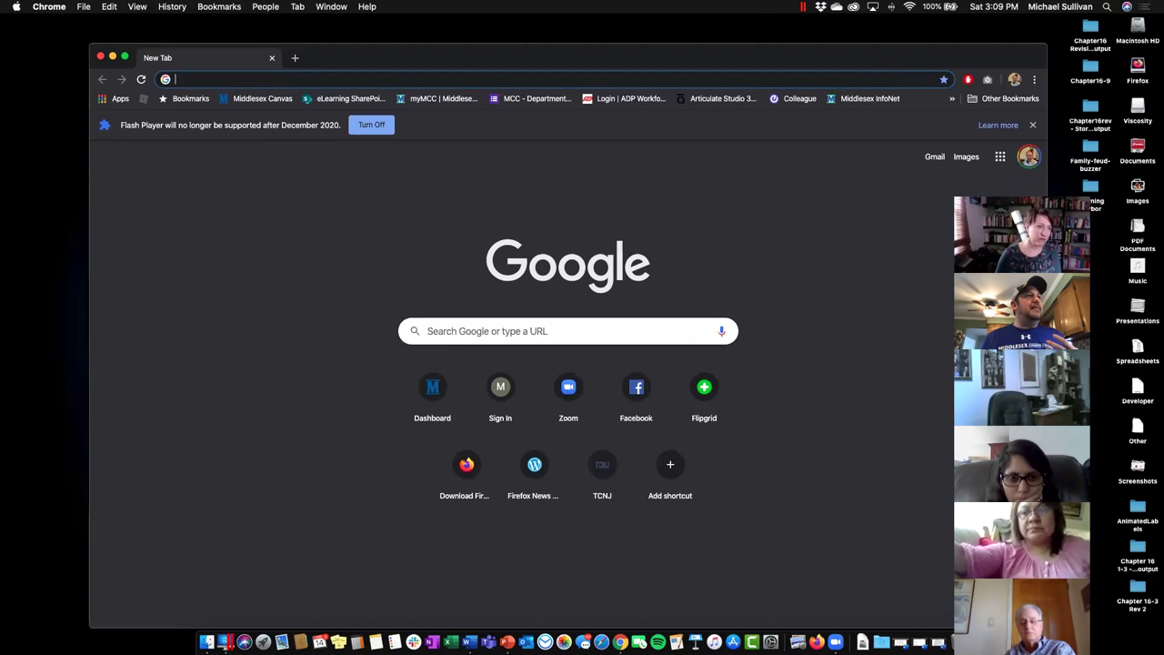
Switch to Microsoft PowerPoint and bring up its start screen of recent presentations.
{"action": "left_click", "coordinate": [853, 314]}
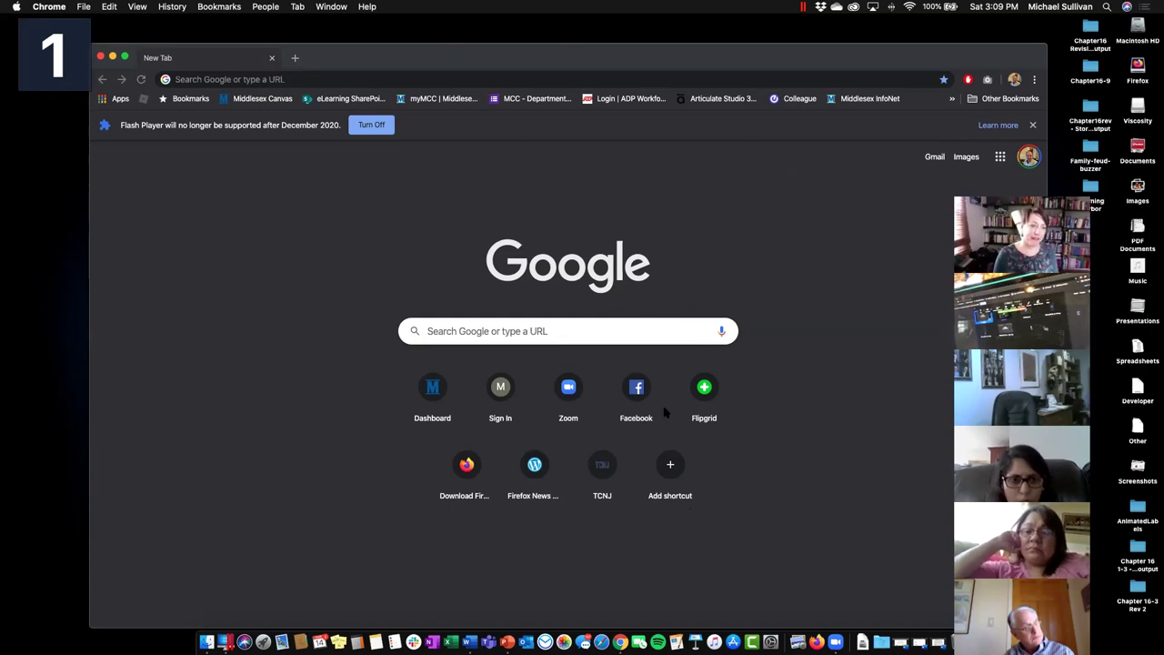
{"action": "left_click", "coordinate": [507, 642]}
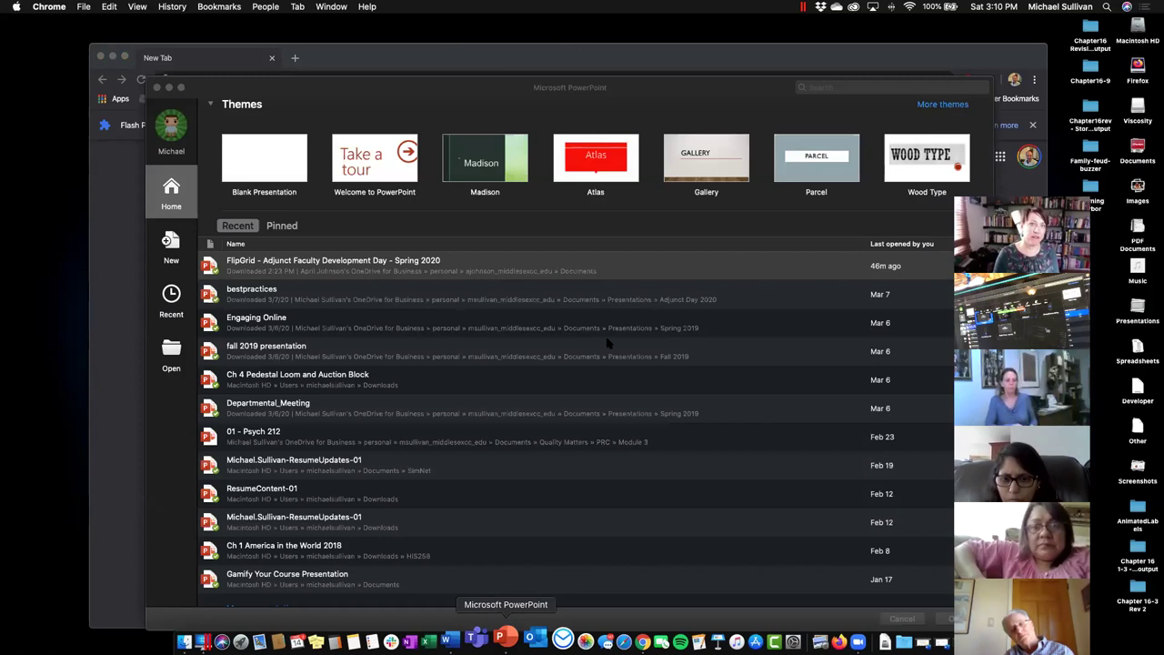